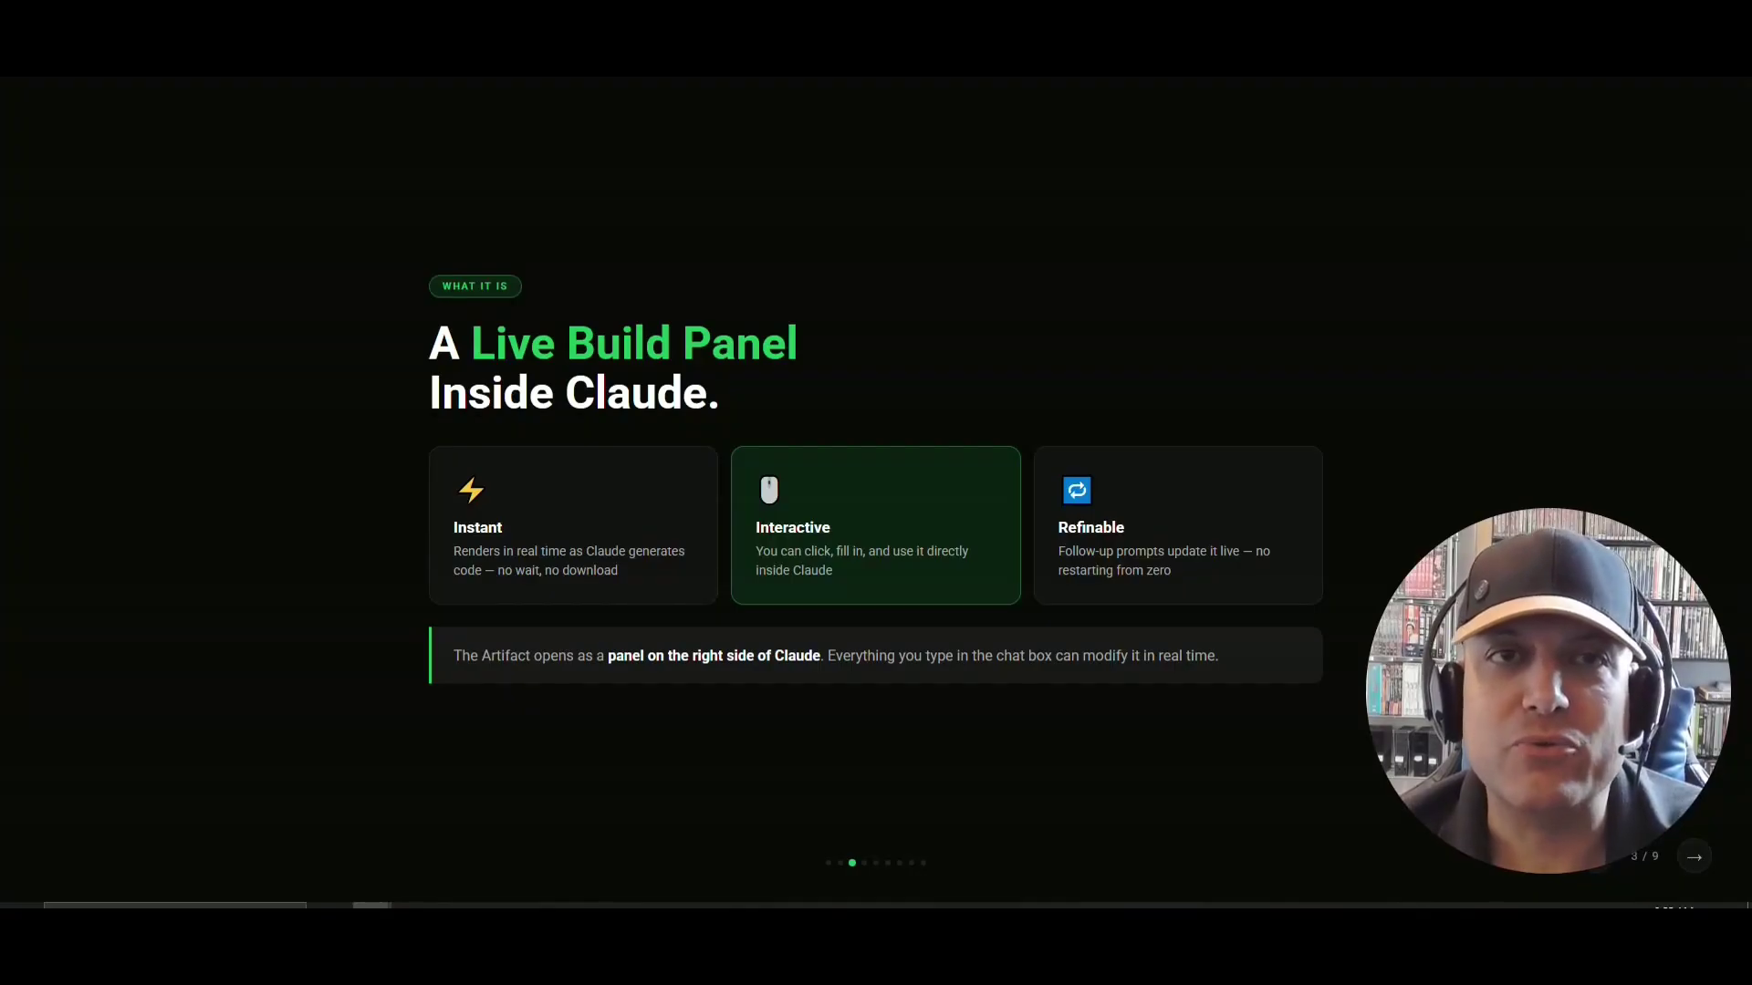
{"action": "key", "text": "Right"}
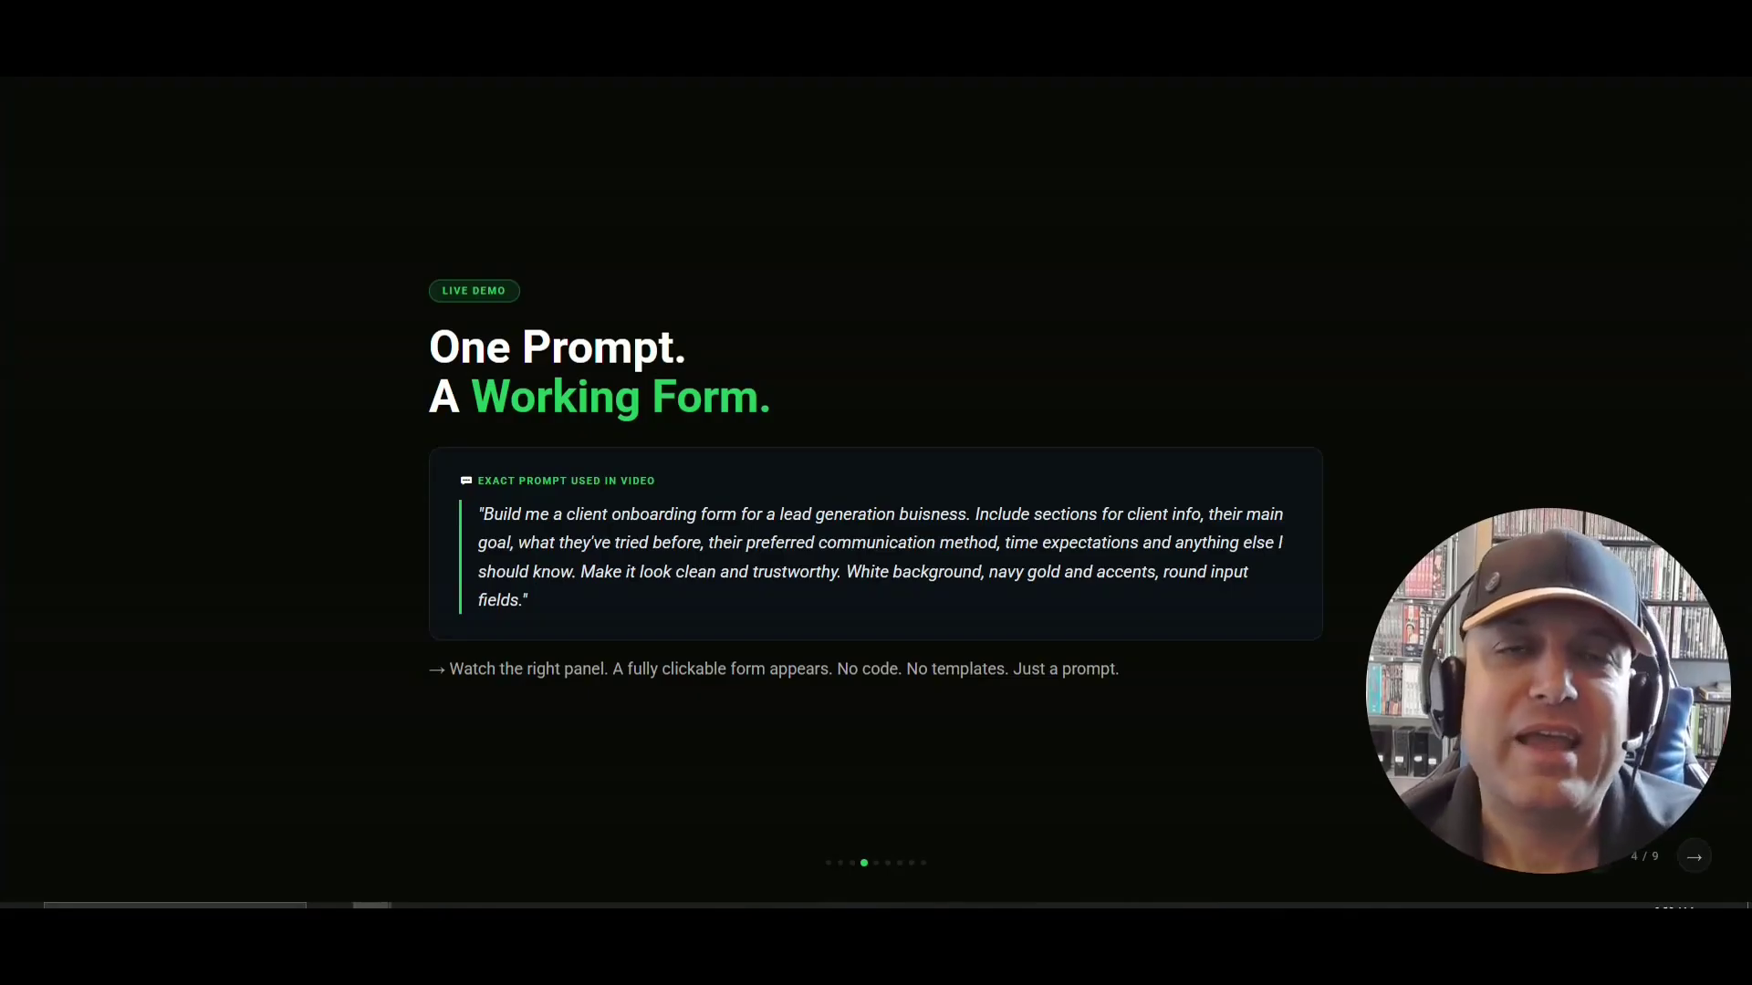
{"action": "key", "text": "Right"}
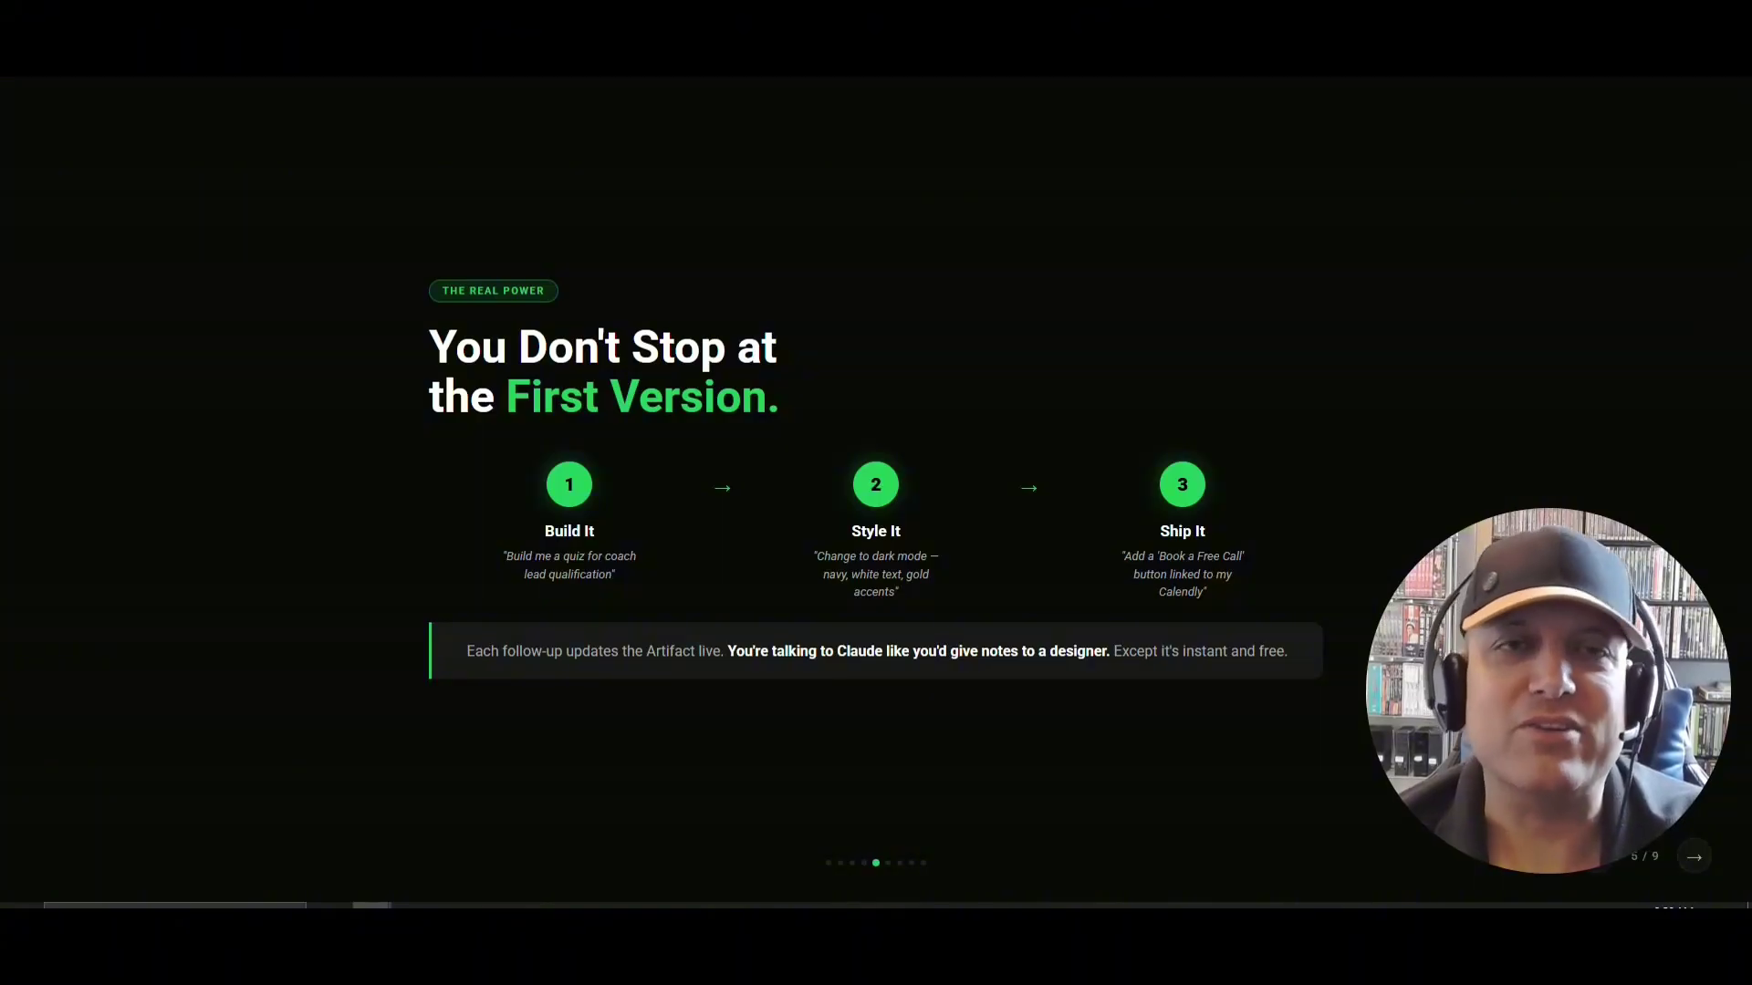
{"action": "key", "text": "Right"}
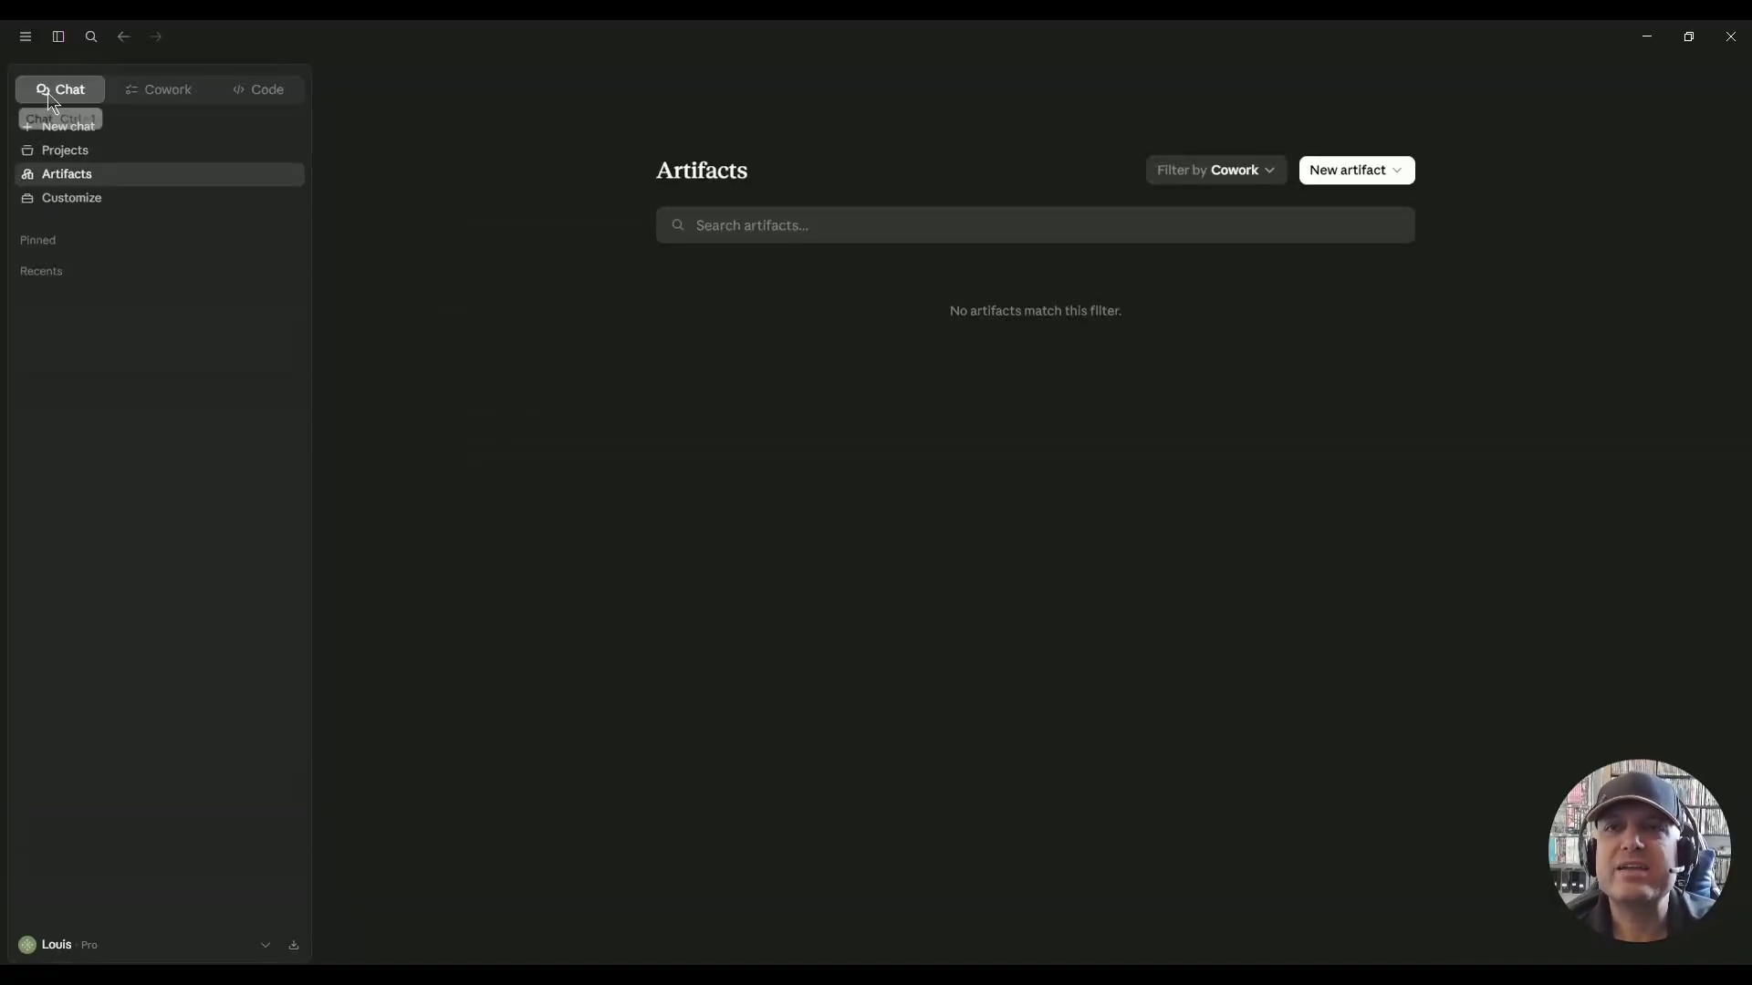
Create a new chat artifact and choose to start it from scratch.
{"action": "left_click", "coordinate": [66, 175]}
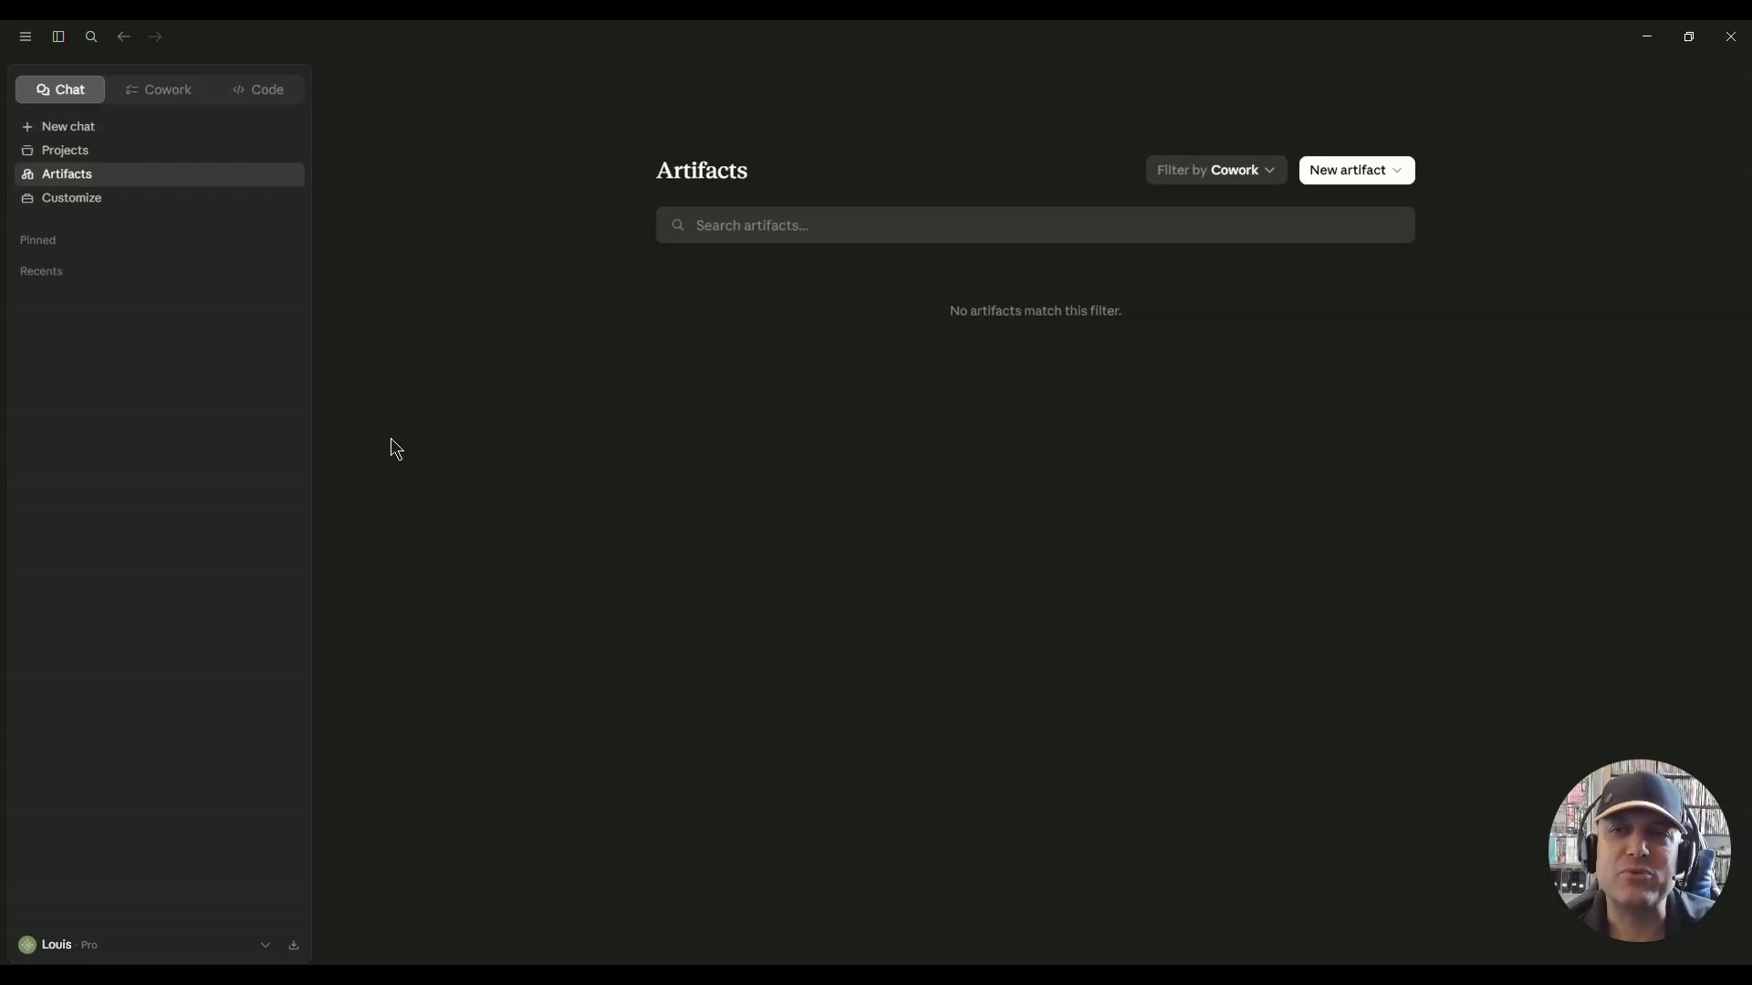
{"action": "left_click", "coordinate": [1403, 180]}
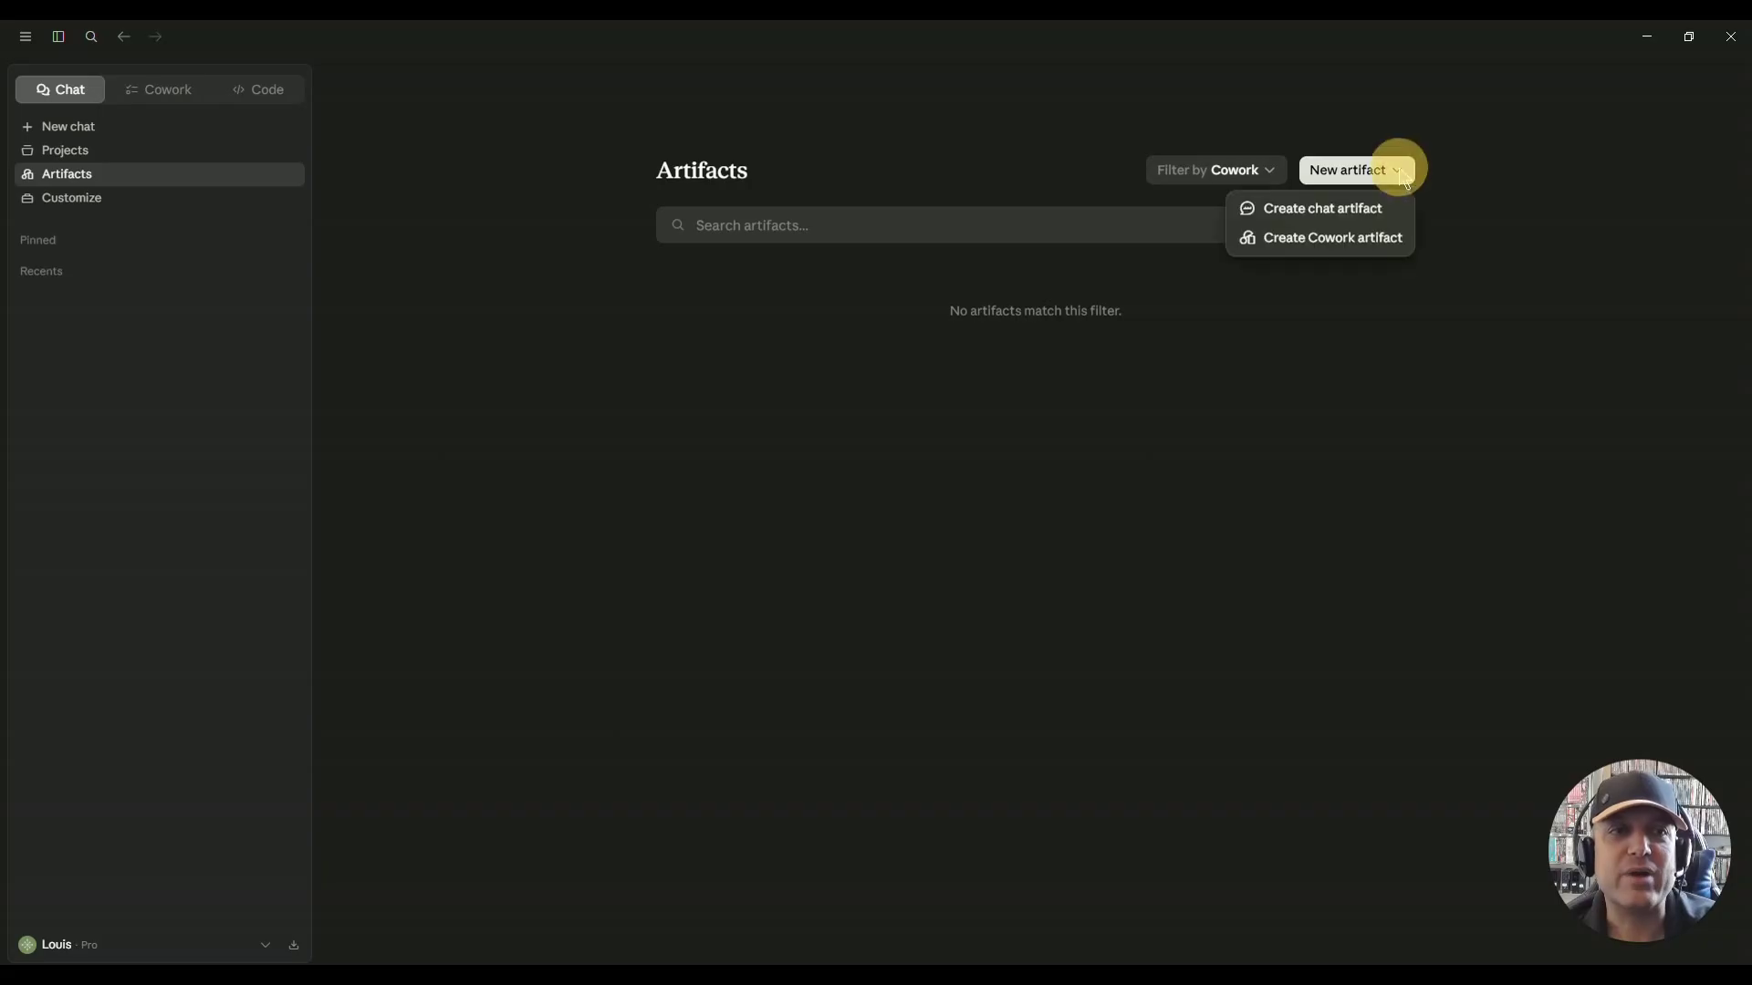
{"action": "left_click", "coordinate": [1324, 211]}
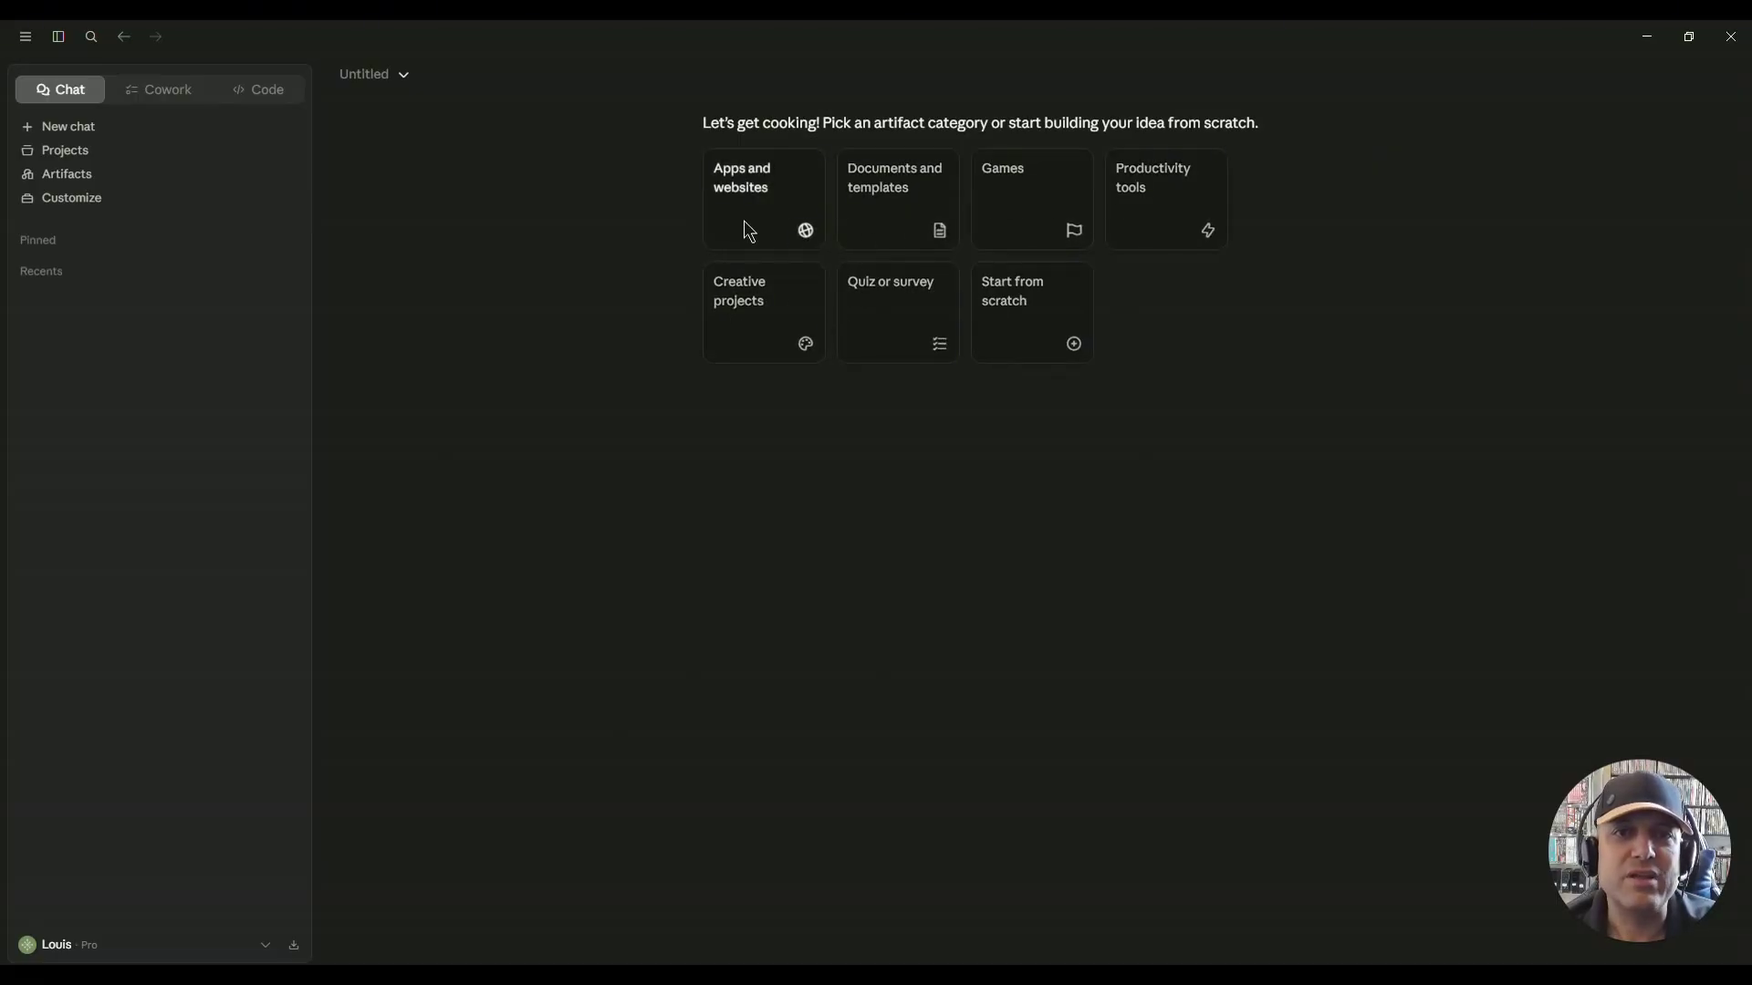
{"action": "left_click", "coordinate": [1011, 317]}
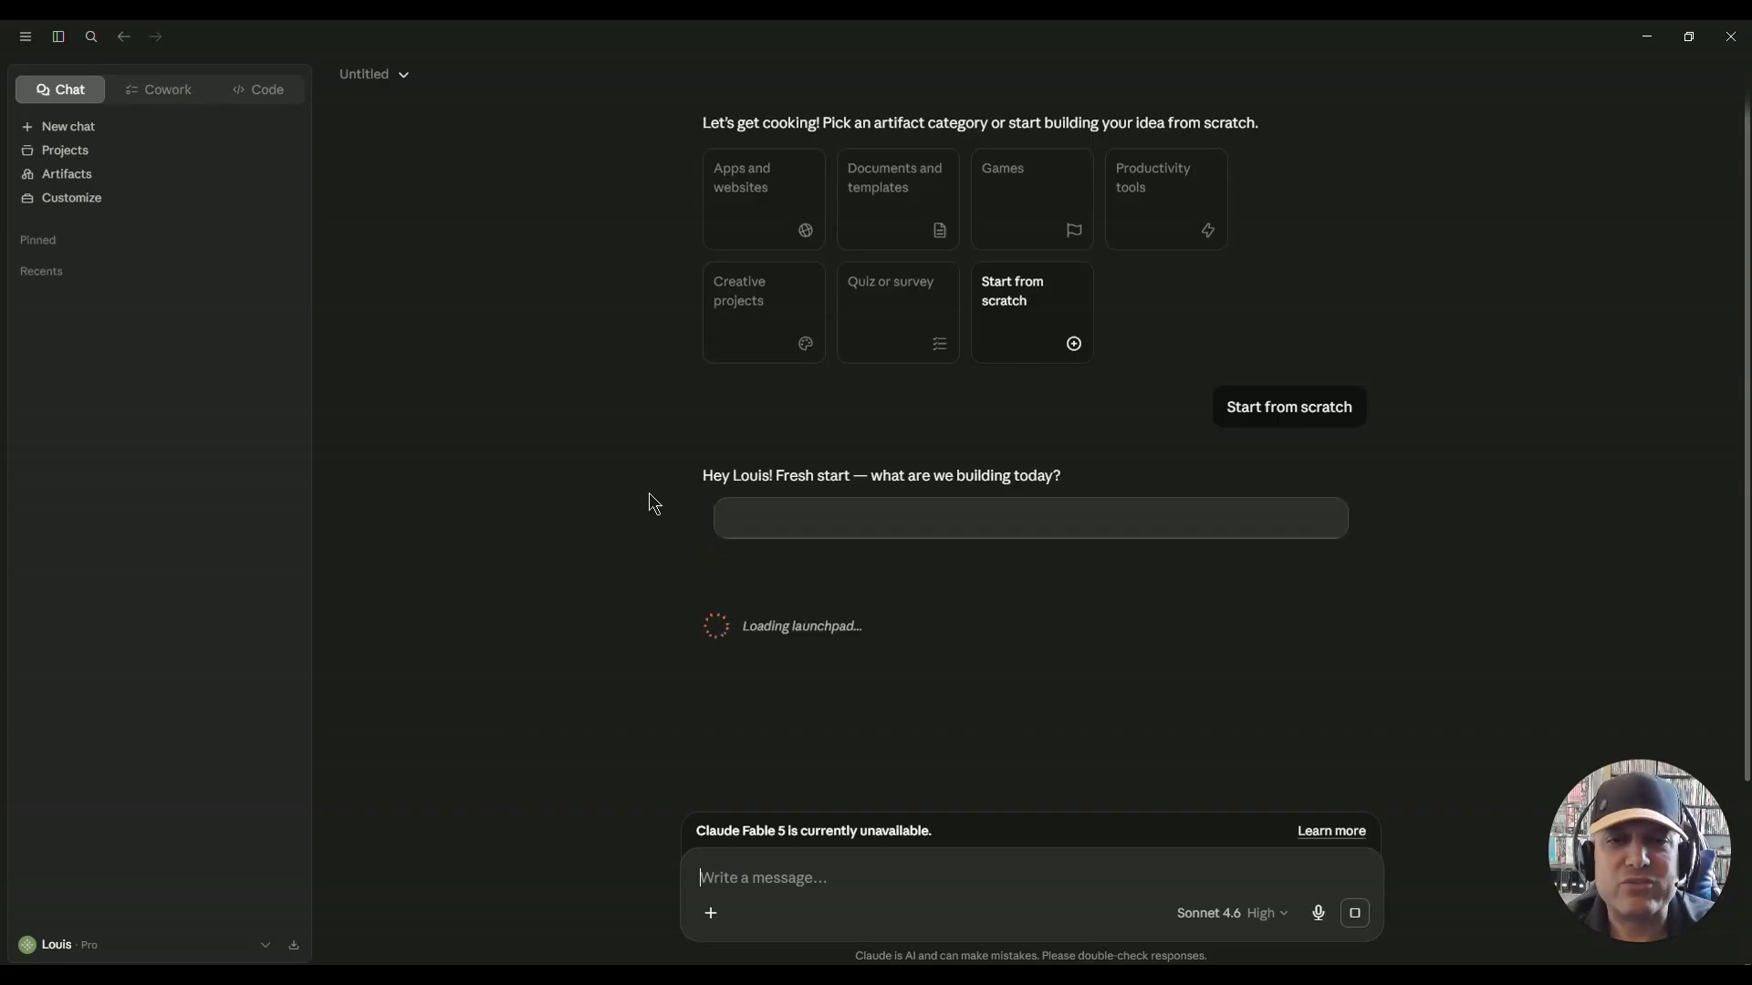
{"action": "left_click", "coordinate": [529, 813]}
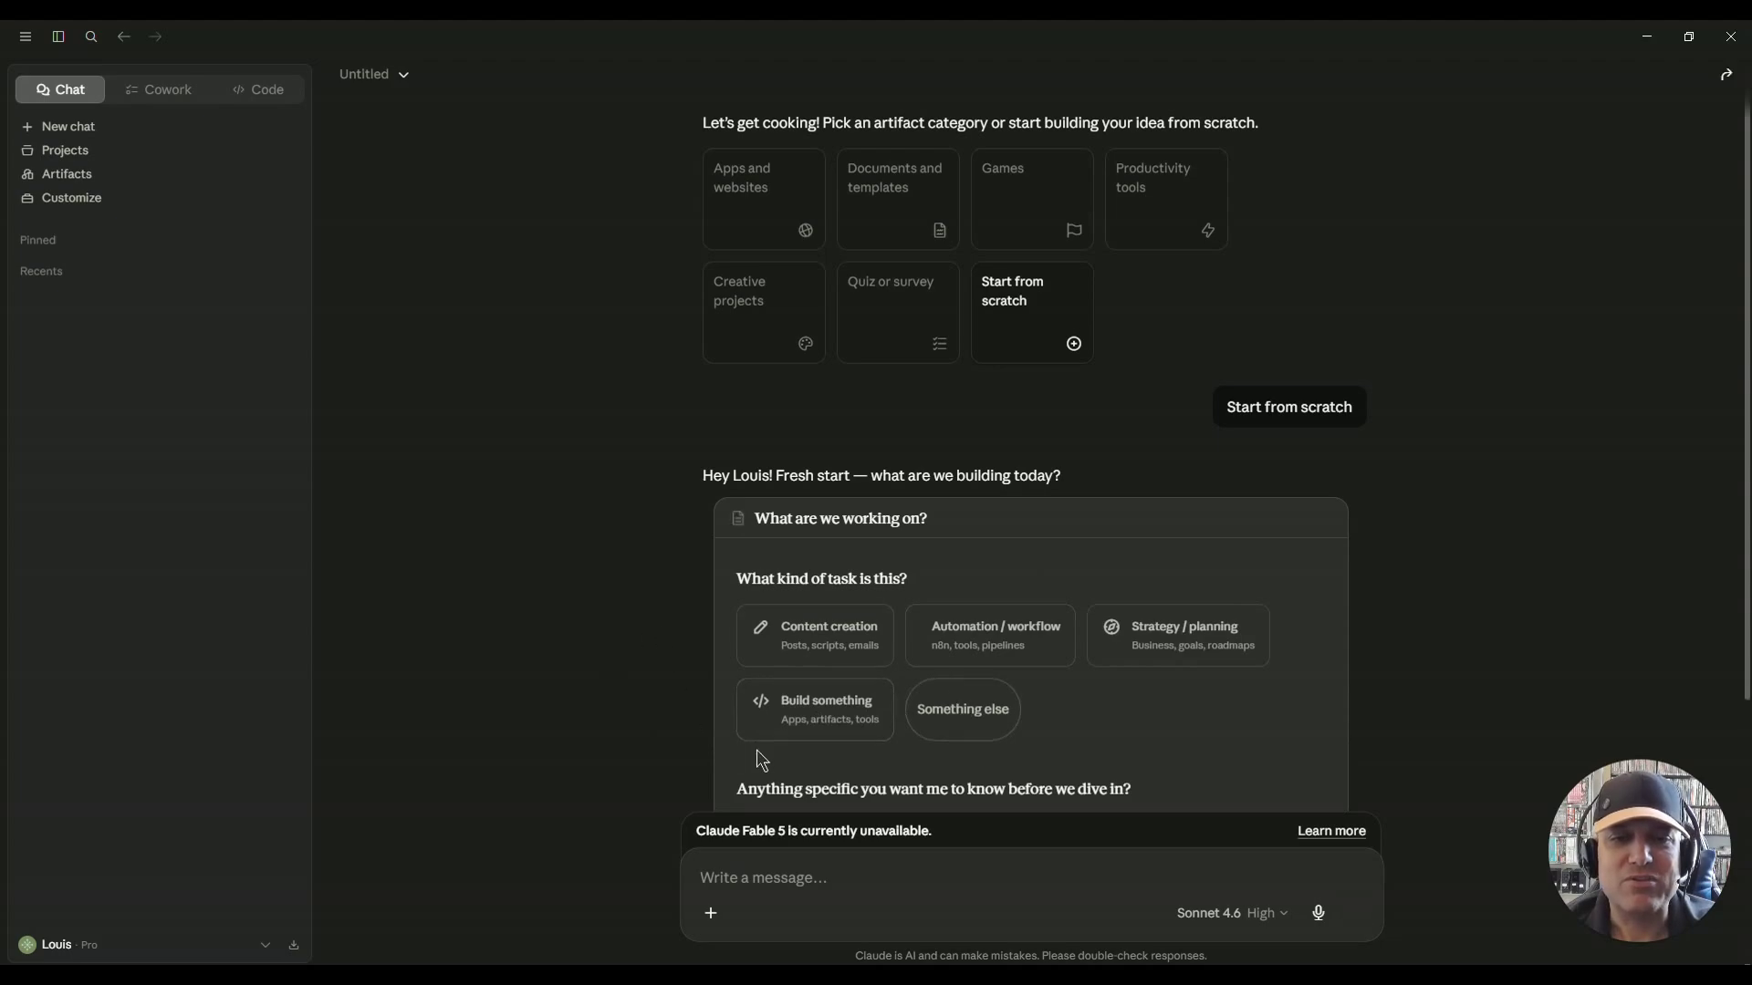
Set the task type to Build something and submit the intake questions with the extra details left blank.
{"action": "left_click", "coordinate": [816, 718]}
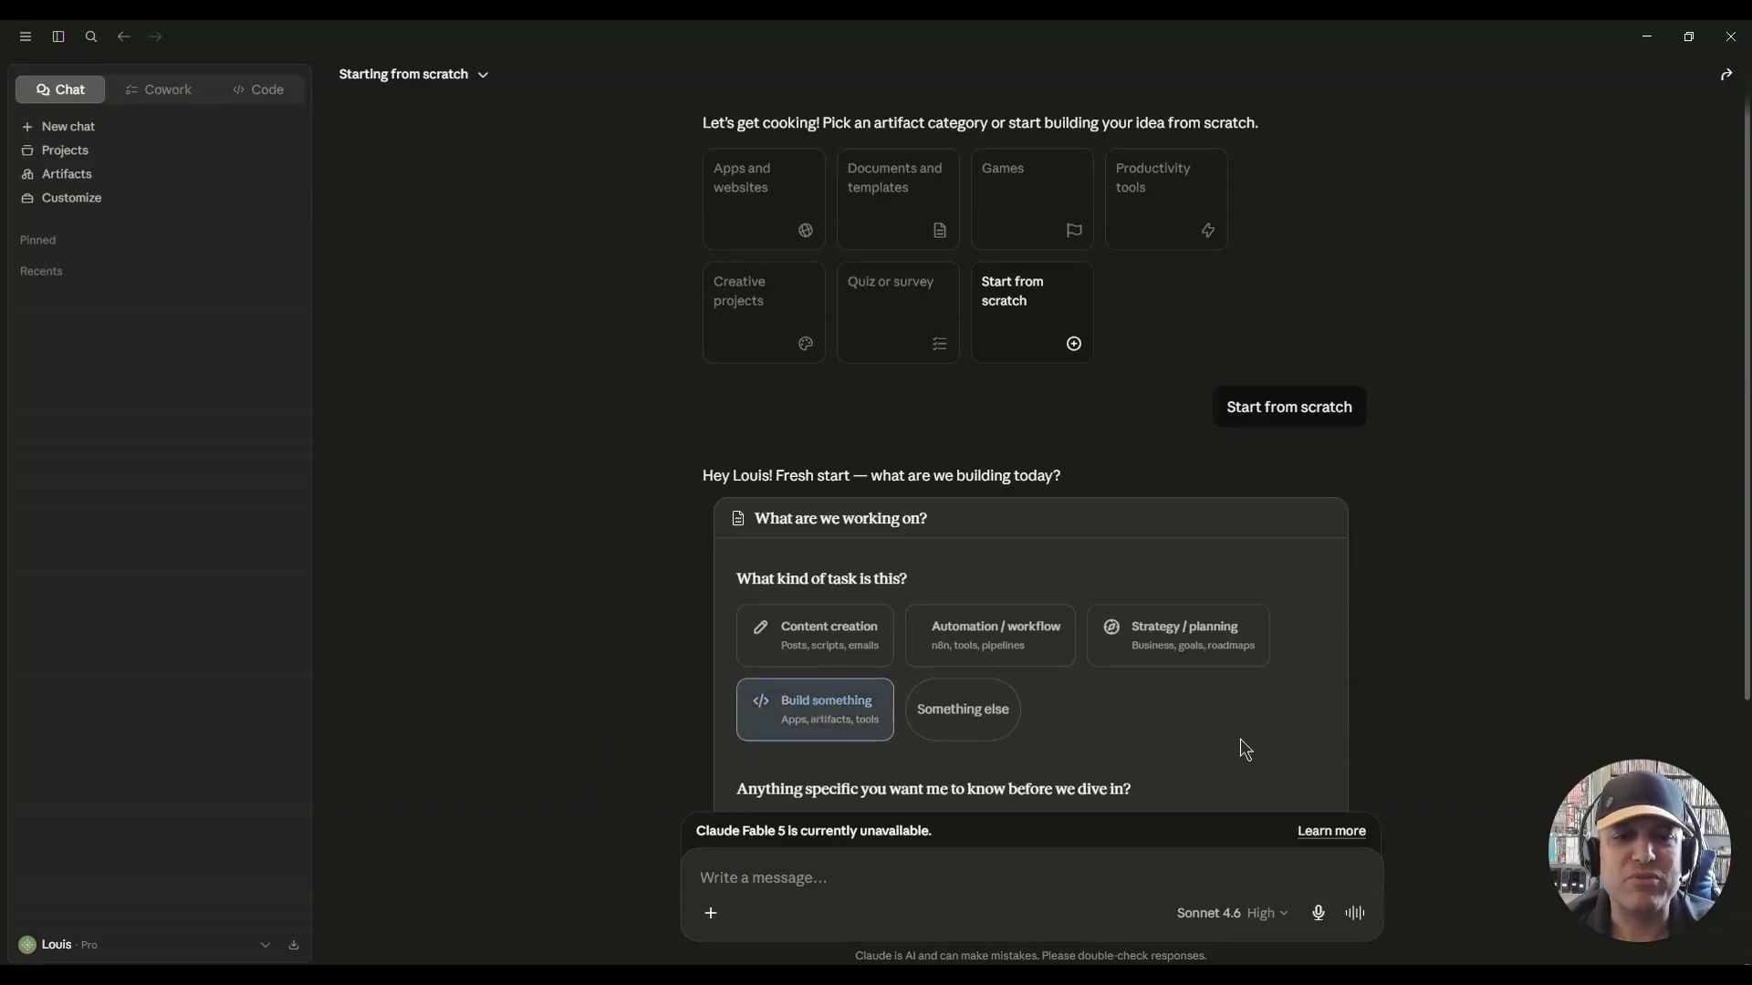
{"action": "scroll", "coordinate": [989, 637], "scroll_direction": "down", "scroll_amount": 5}
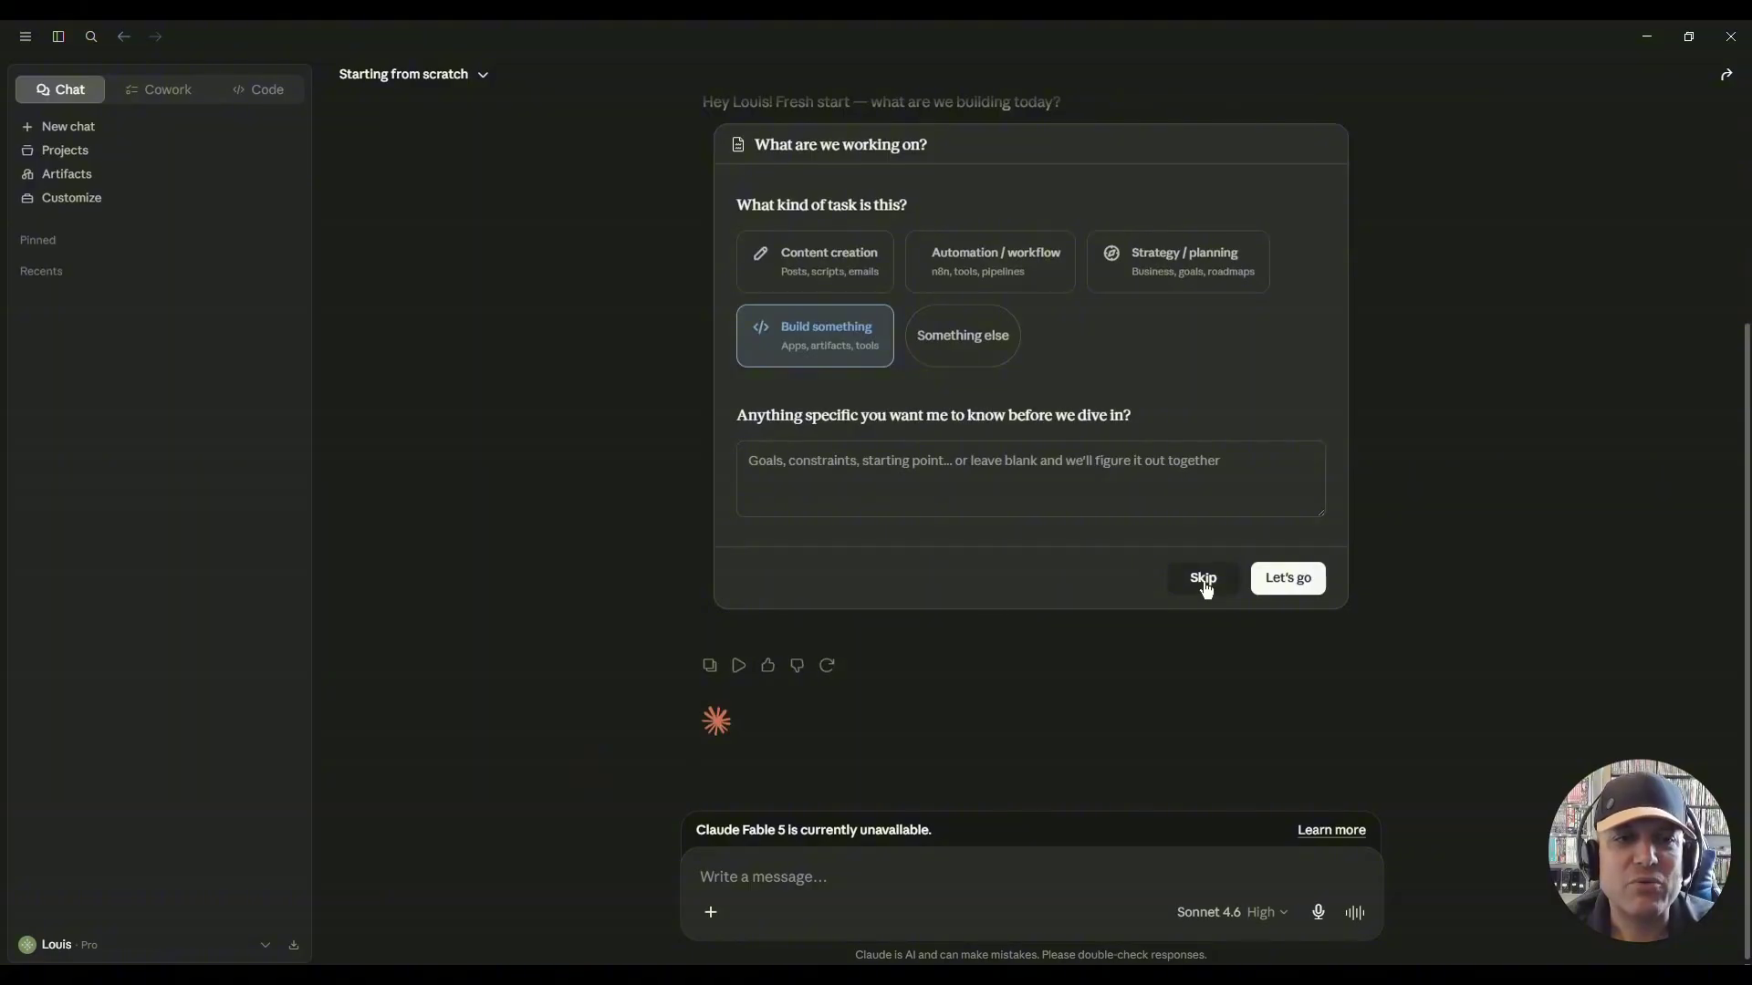
{"action": "left_click", "coordinate": [1259, 584]}
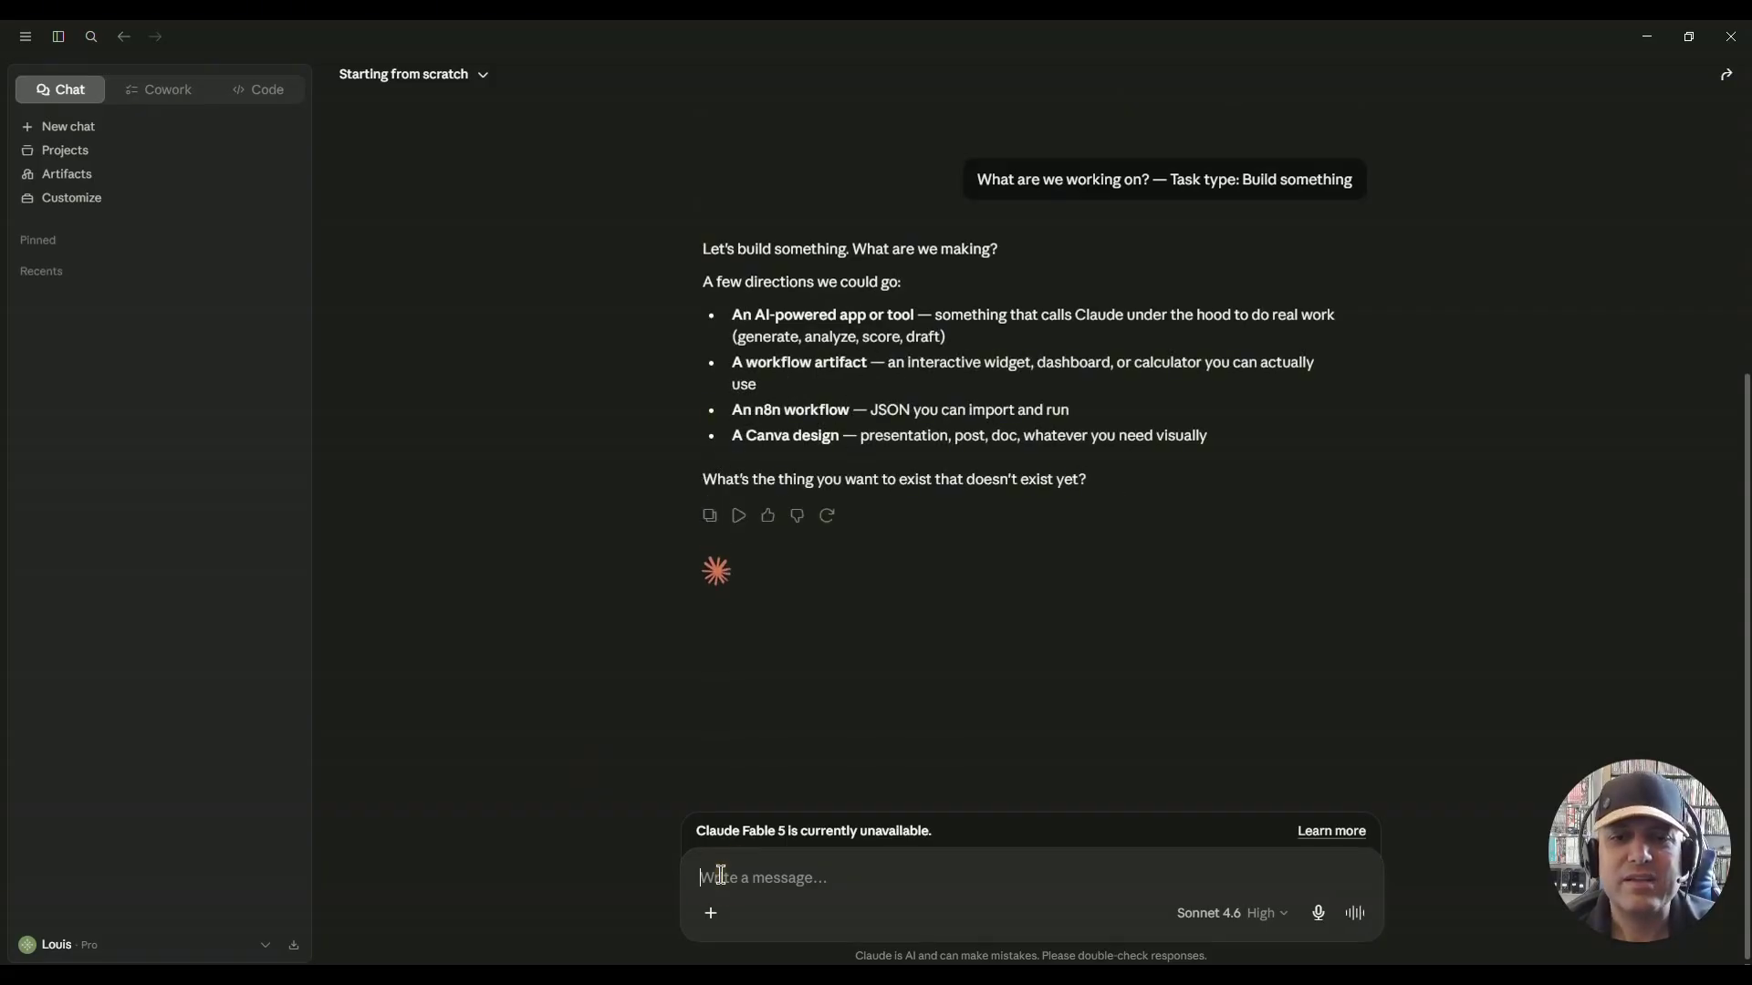
Draft a prompt for a lead generation client onboarding form covering contact, goal, past efforts, communication, timeline, extras; light beige, navy and gold accents, rounded inputs.
{"action": "type", "text": "Build me a professional client onboarding form for a [your niche] business. Include sections for: client name and contact info, their main goal, what they've tried before, how they prefer to communicate, timeline expectations, and anything else I should know. Make it look clean and trustworthy — white background, navy and gold accents, rounded input fields"}
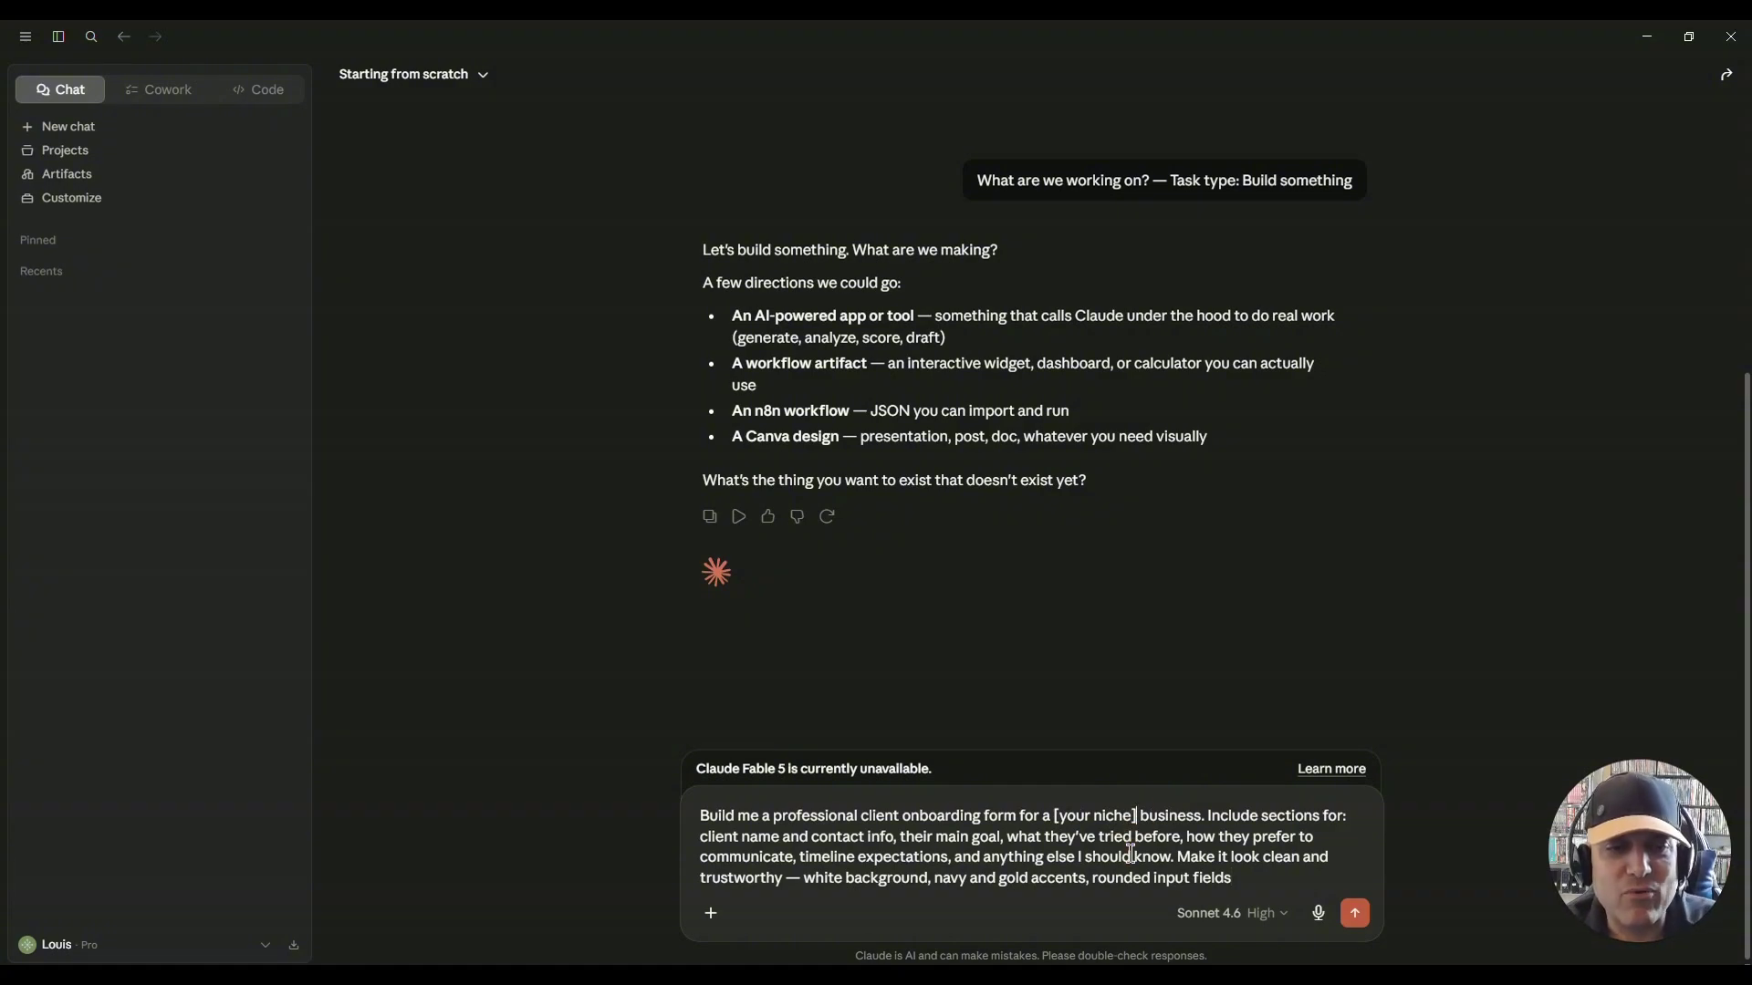
{"action": "key", "text": "BackSpace"}
{"action": "key", "text": "BackSpace"}
{"action": "key", "text": "BackSpace"}
{"action": "key", "text": "BackSpace"}
{"action": "key", "text": "BackSpace"}
{"action": "key", "text": "BackSpace"}
{"action": "key", "text": "BackSpace"}
{"action": "key", "text": "BackSpace"}
{"action": "key", "text": "BackSpace"}
{"action": "key", "text": "BackSpace"}
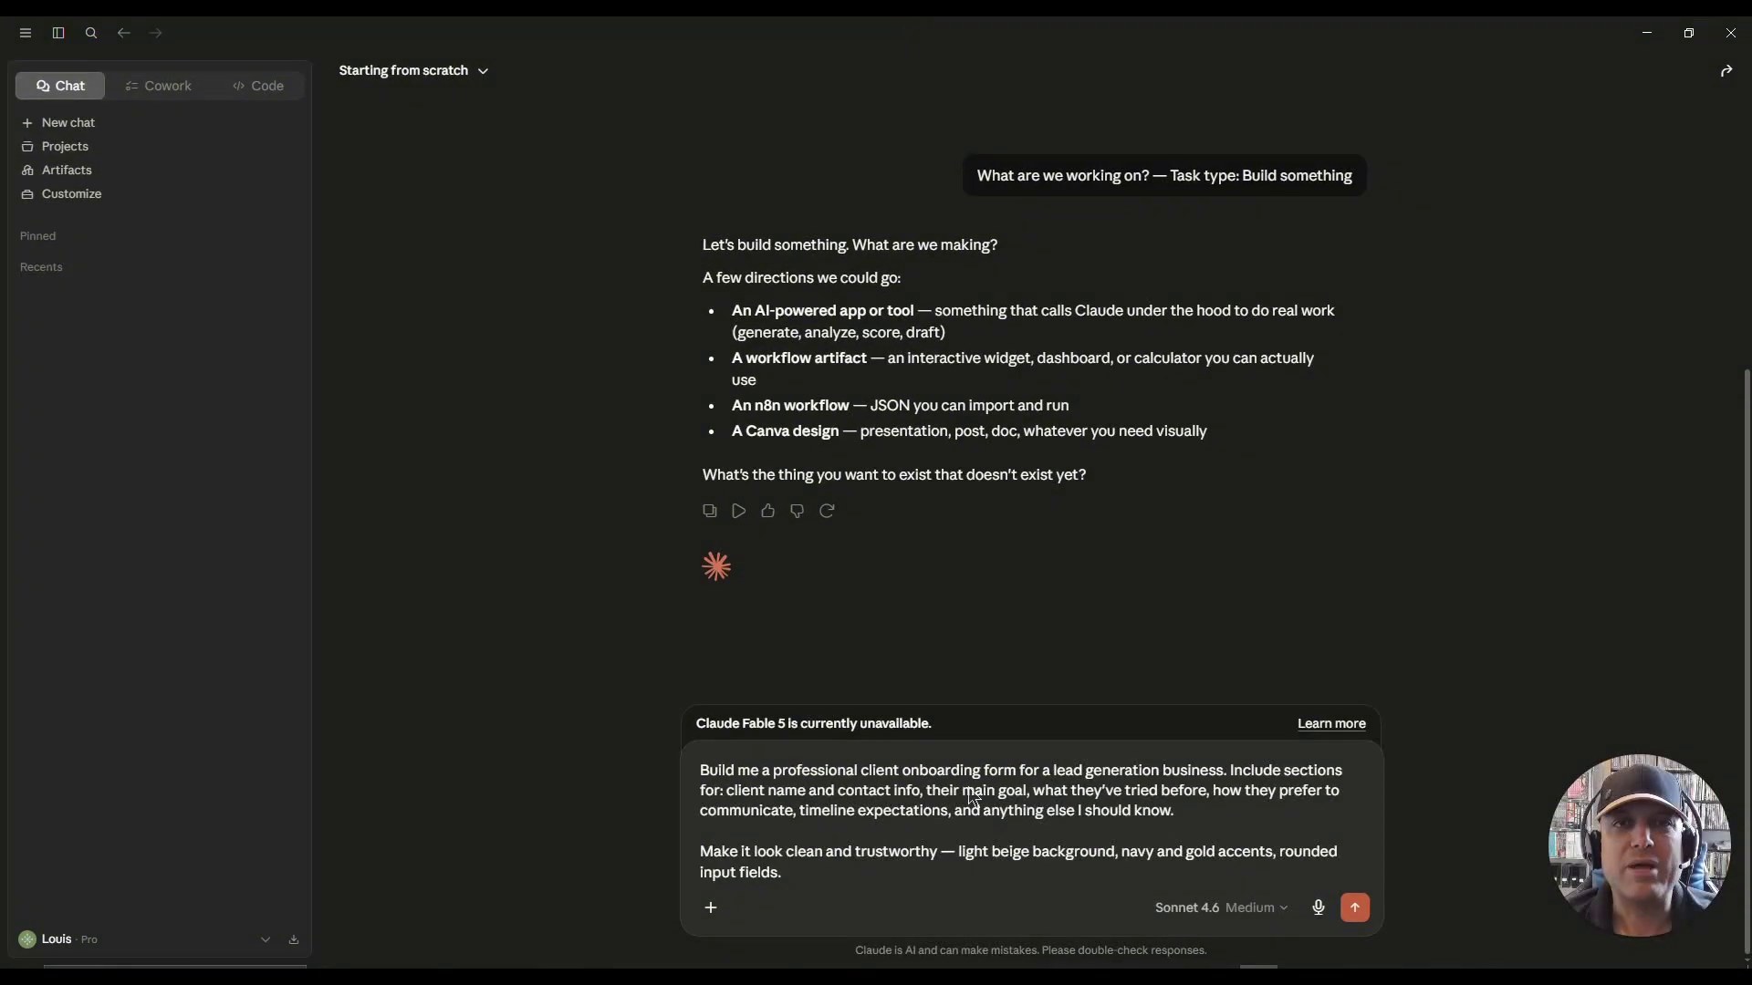
Check the available models and effort levels, and send the onboarding form prompt.
{"action": "left_click", "coordinate": [1281, 917]}
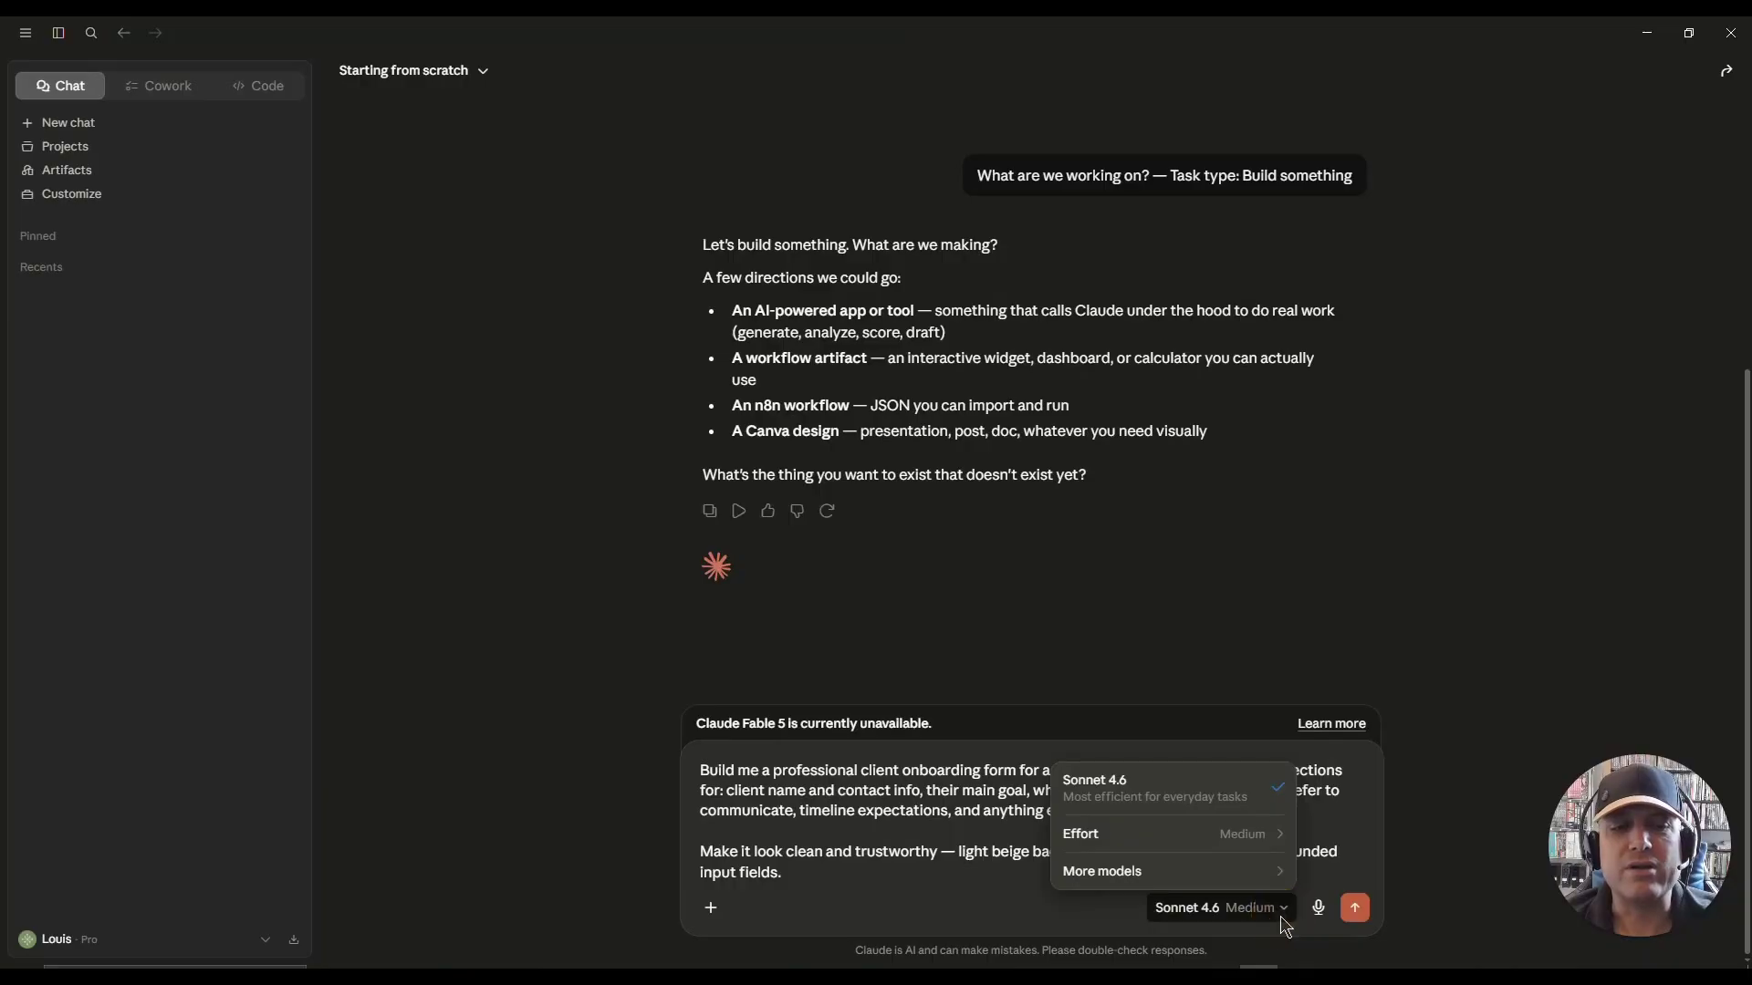
{"action": "mouse_move", "coordinate": [1241, 878]}
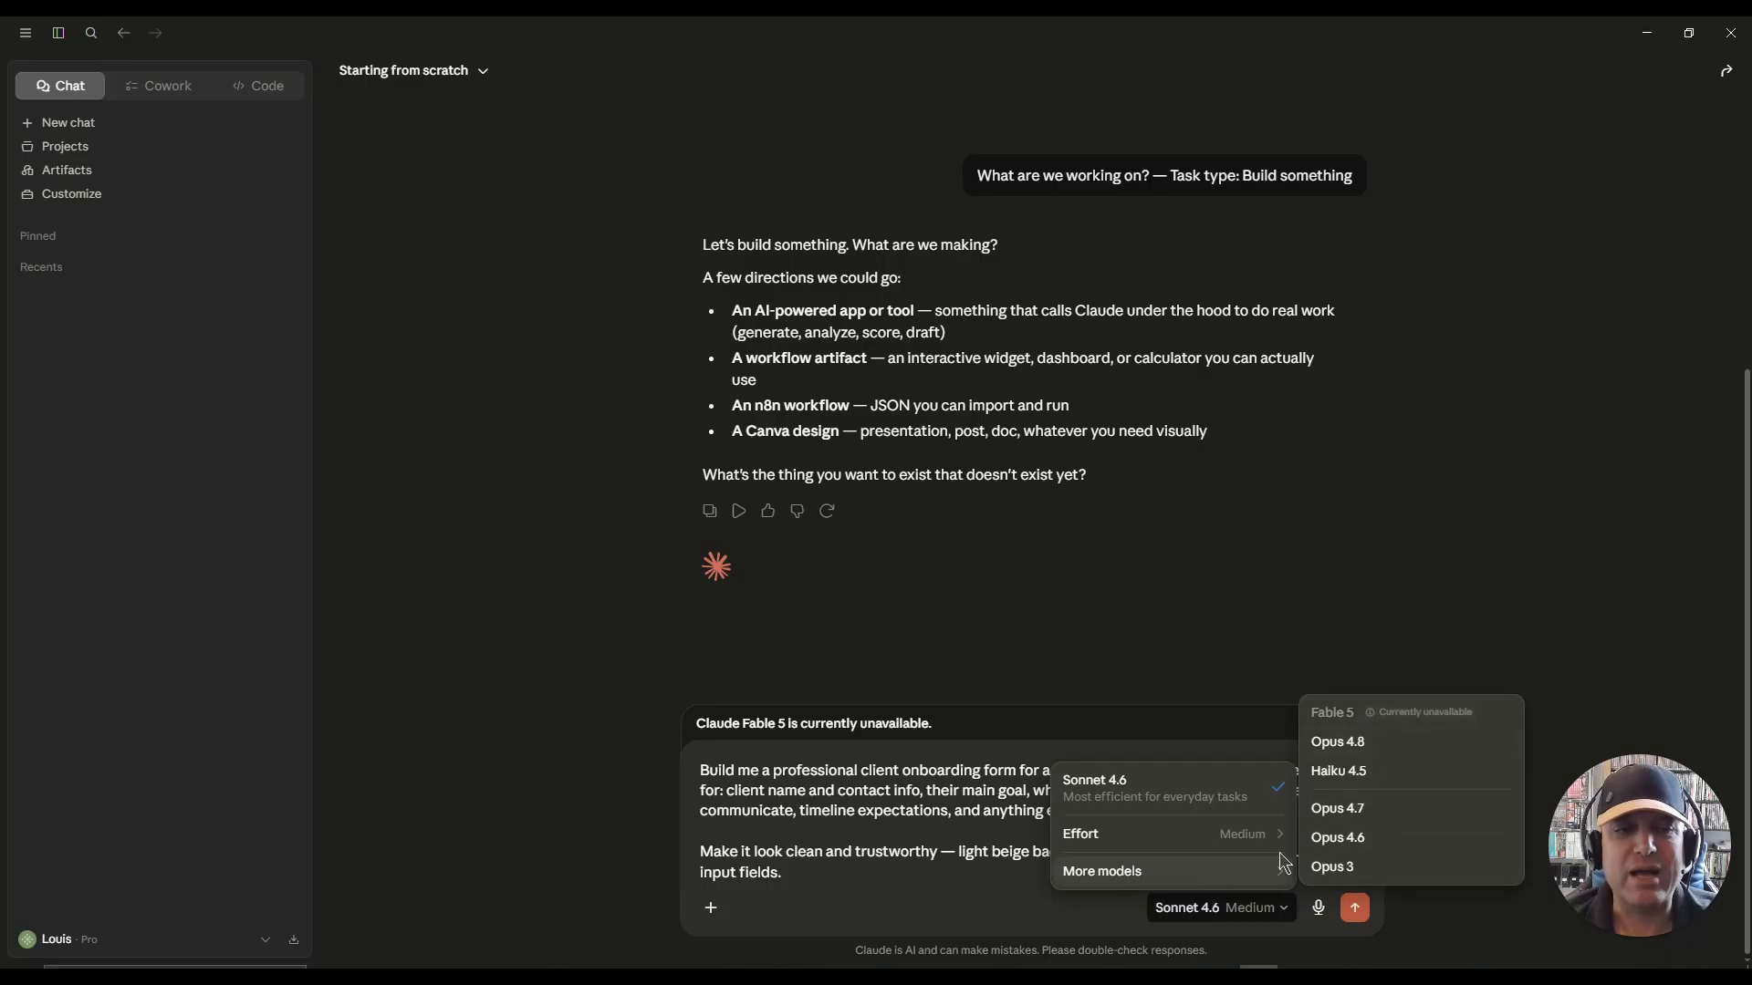
{"action": "mouse_move", "coordinate": [1223, 834]}
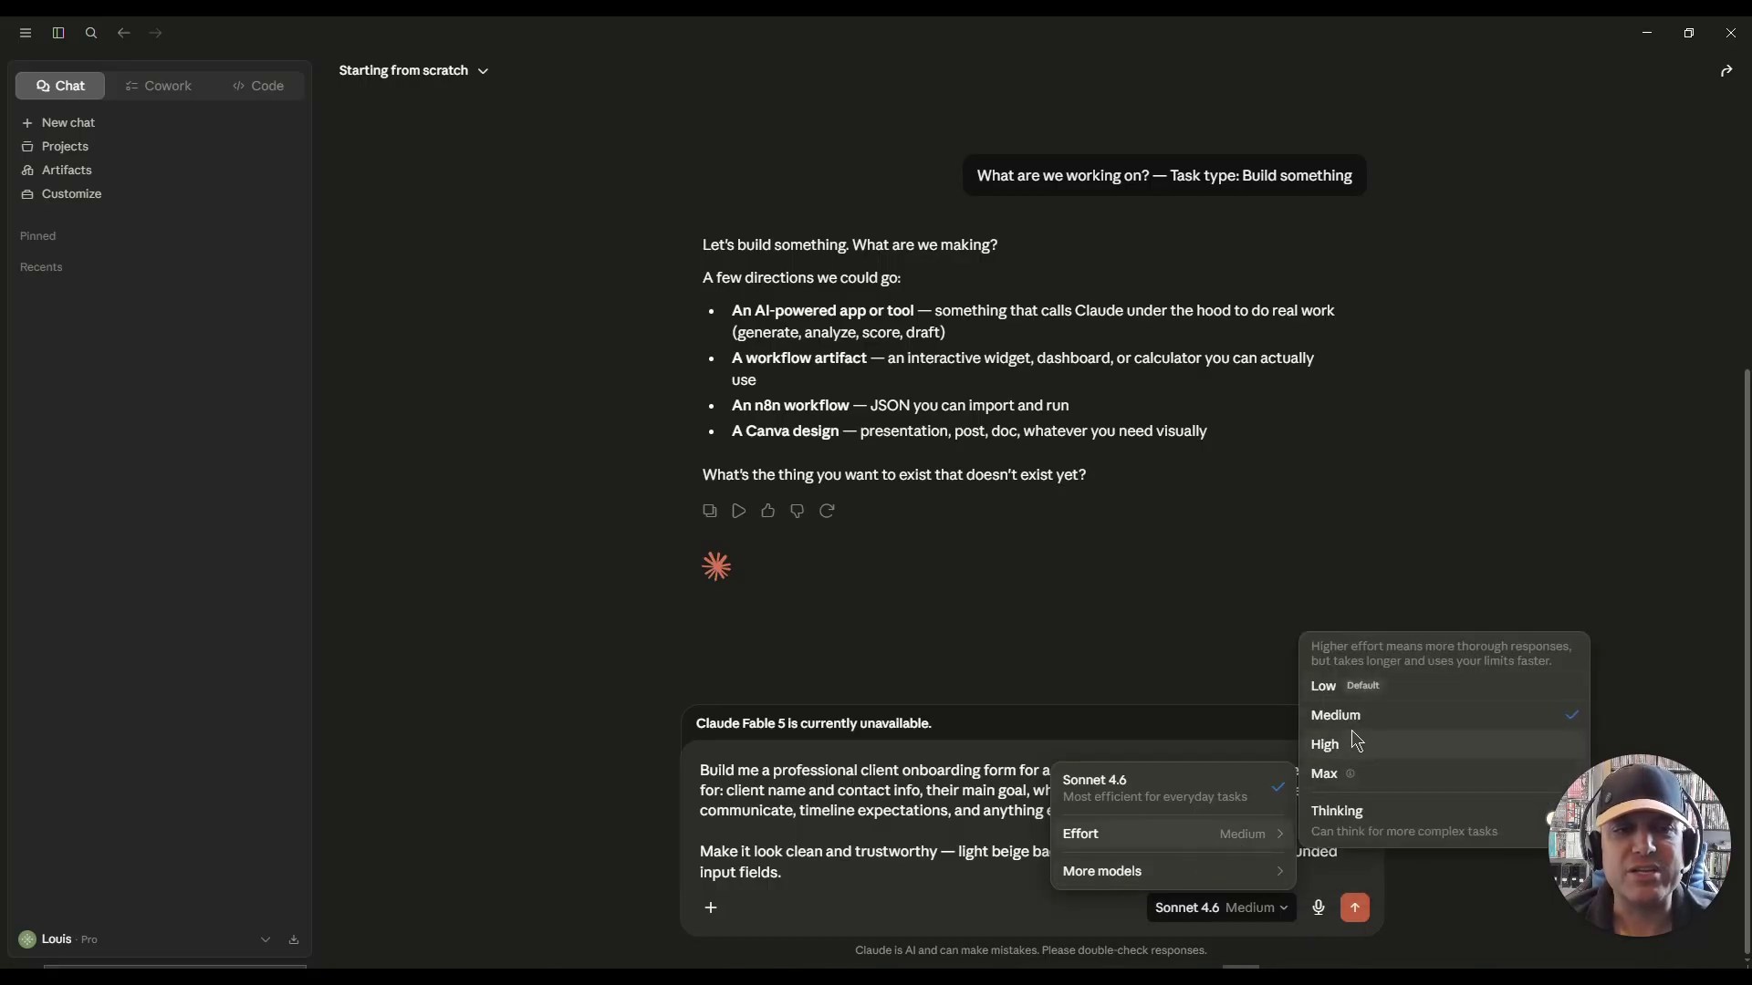
{"action": "left_click", "coordinate": [807, 880]}
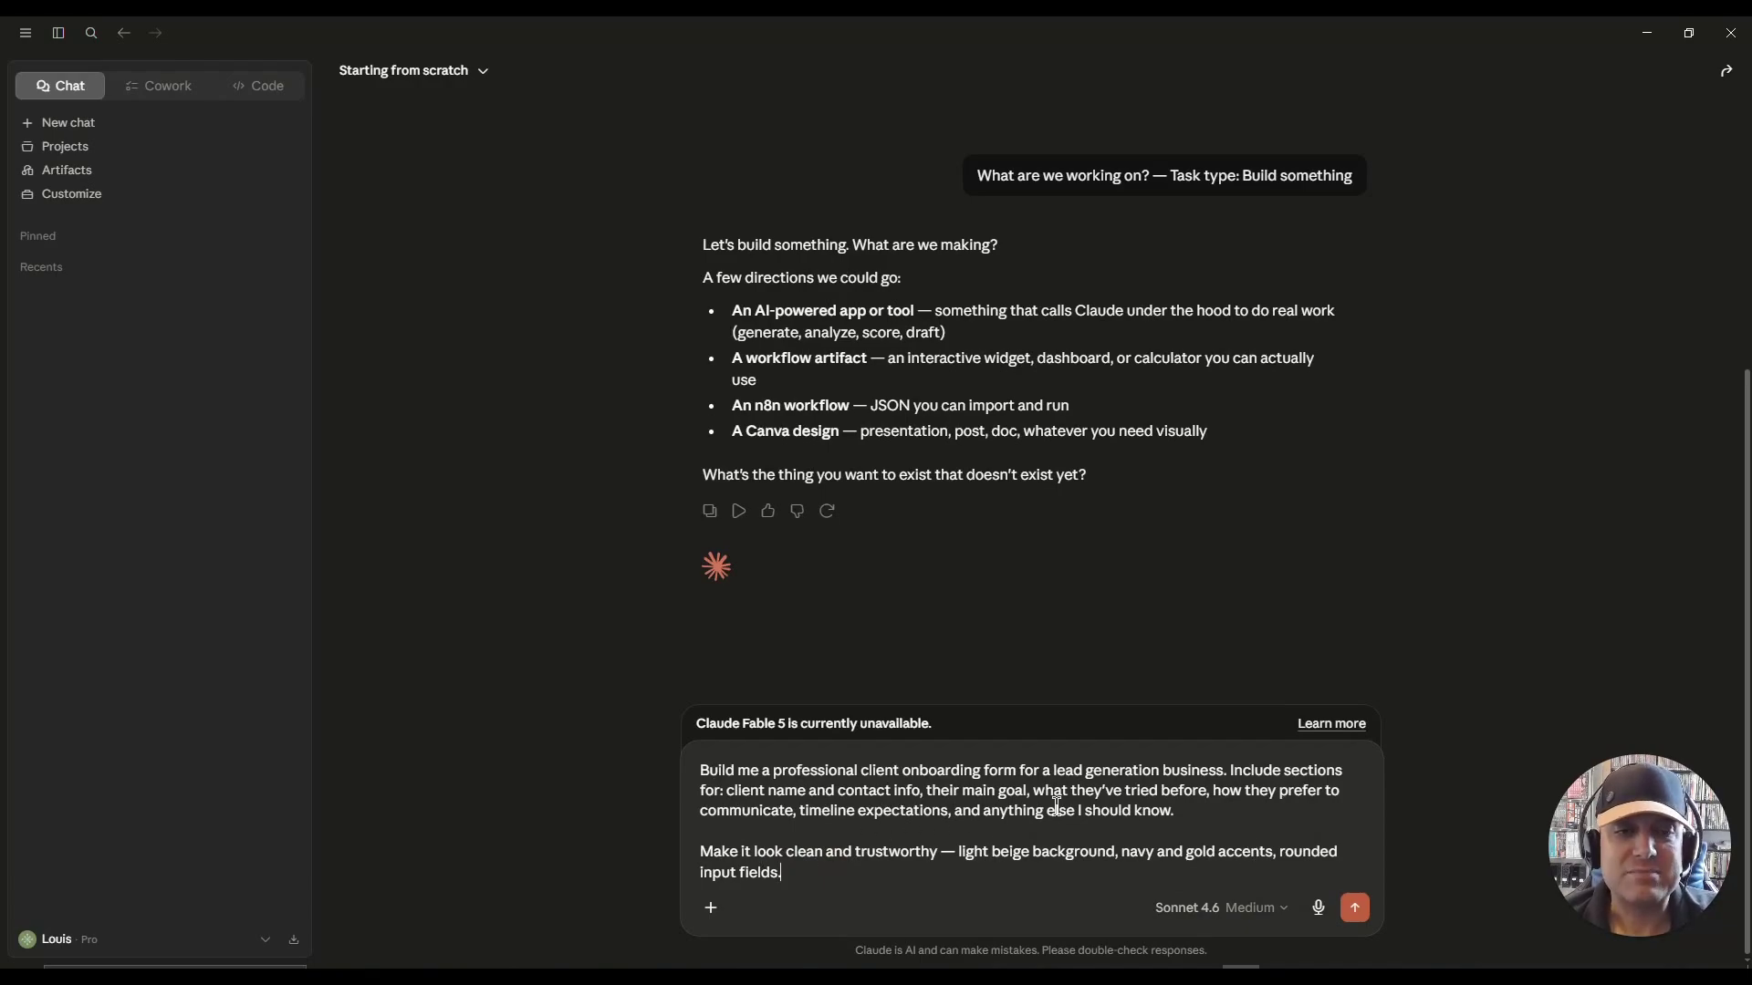
{"action": "left_click", "coordinate": [1354, 907]}
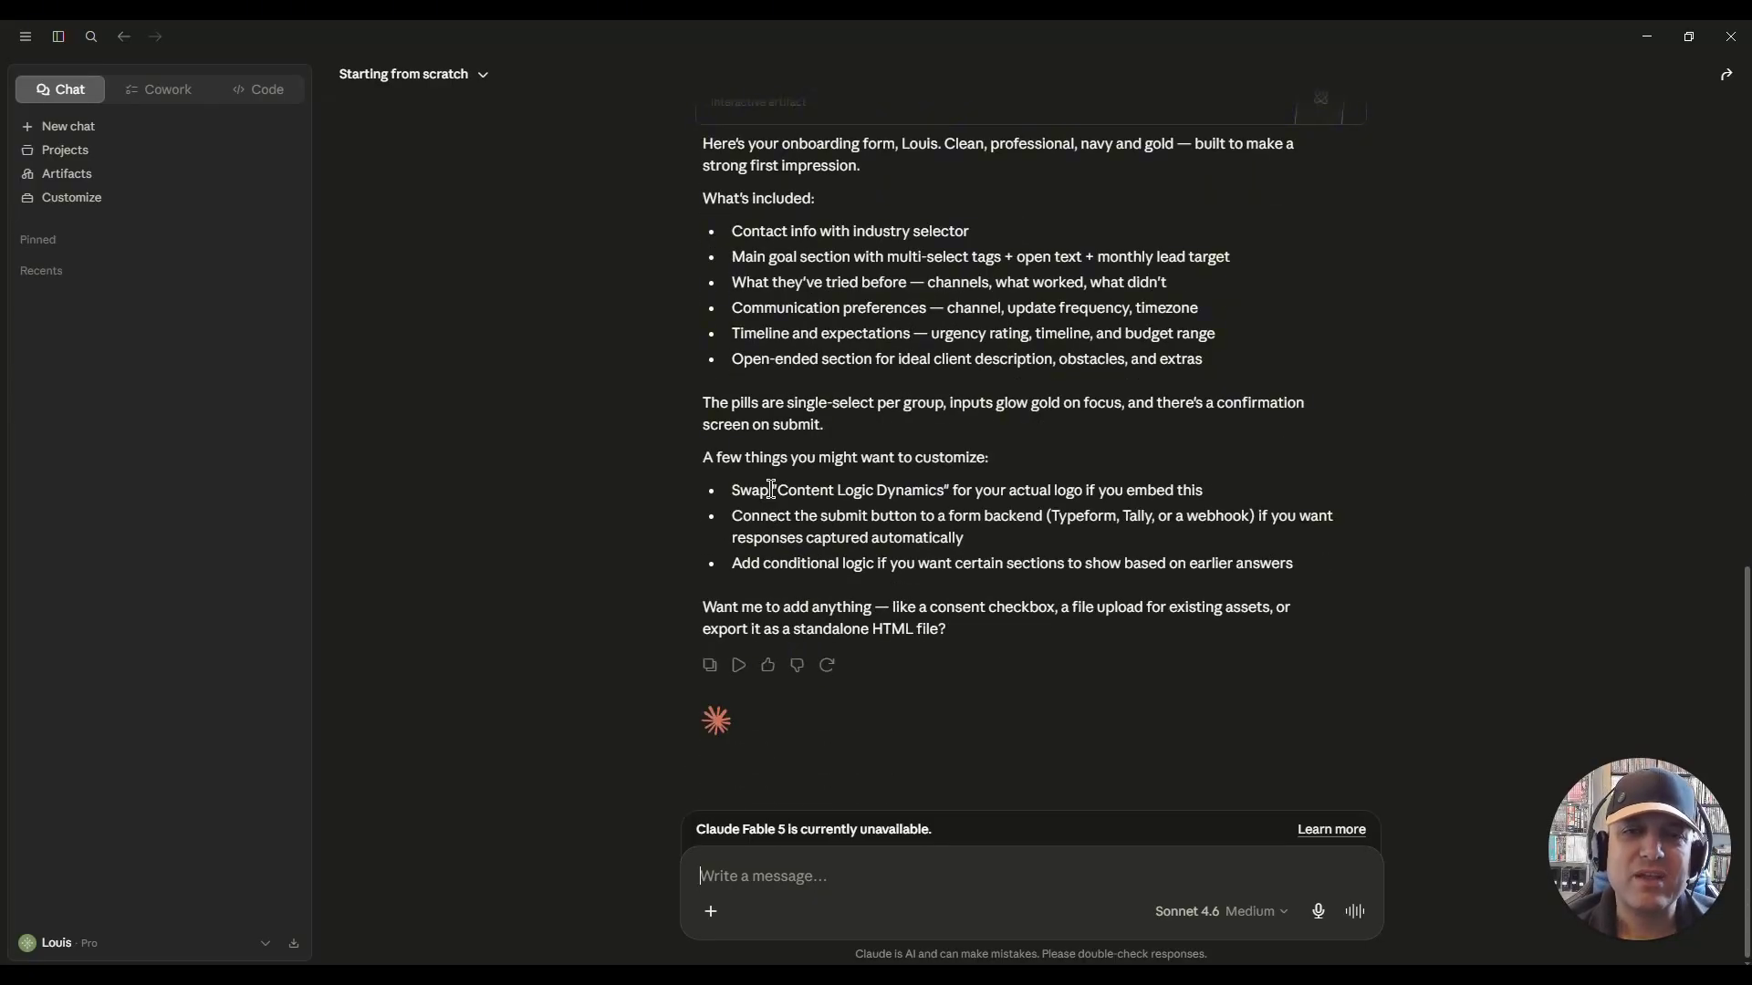
Open the generated client onboarding form artifact, view its source code and return to the form preview.
{"action": "scroll", "coordinate": [832, 456], "scroll_direction": "up", "scroll_amount": 3}
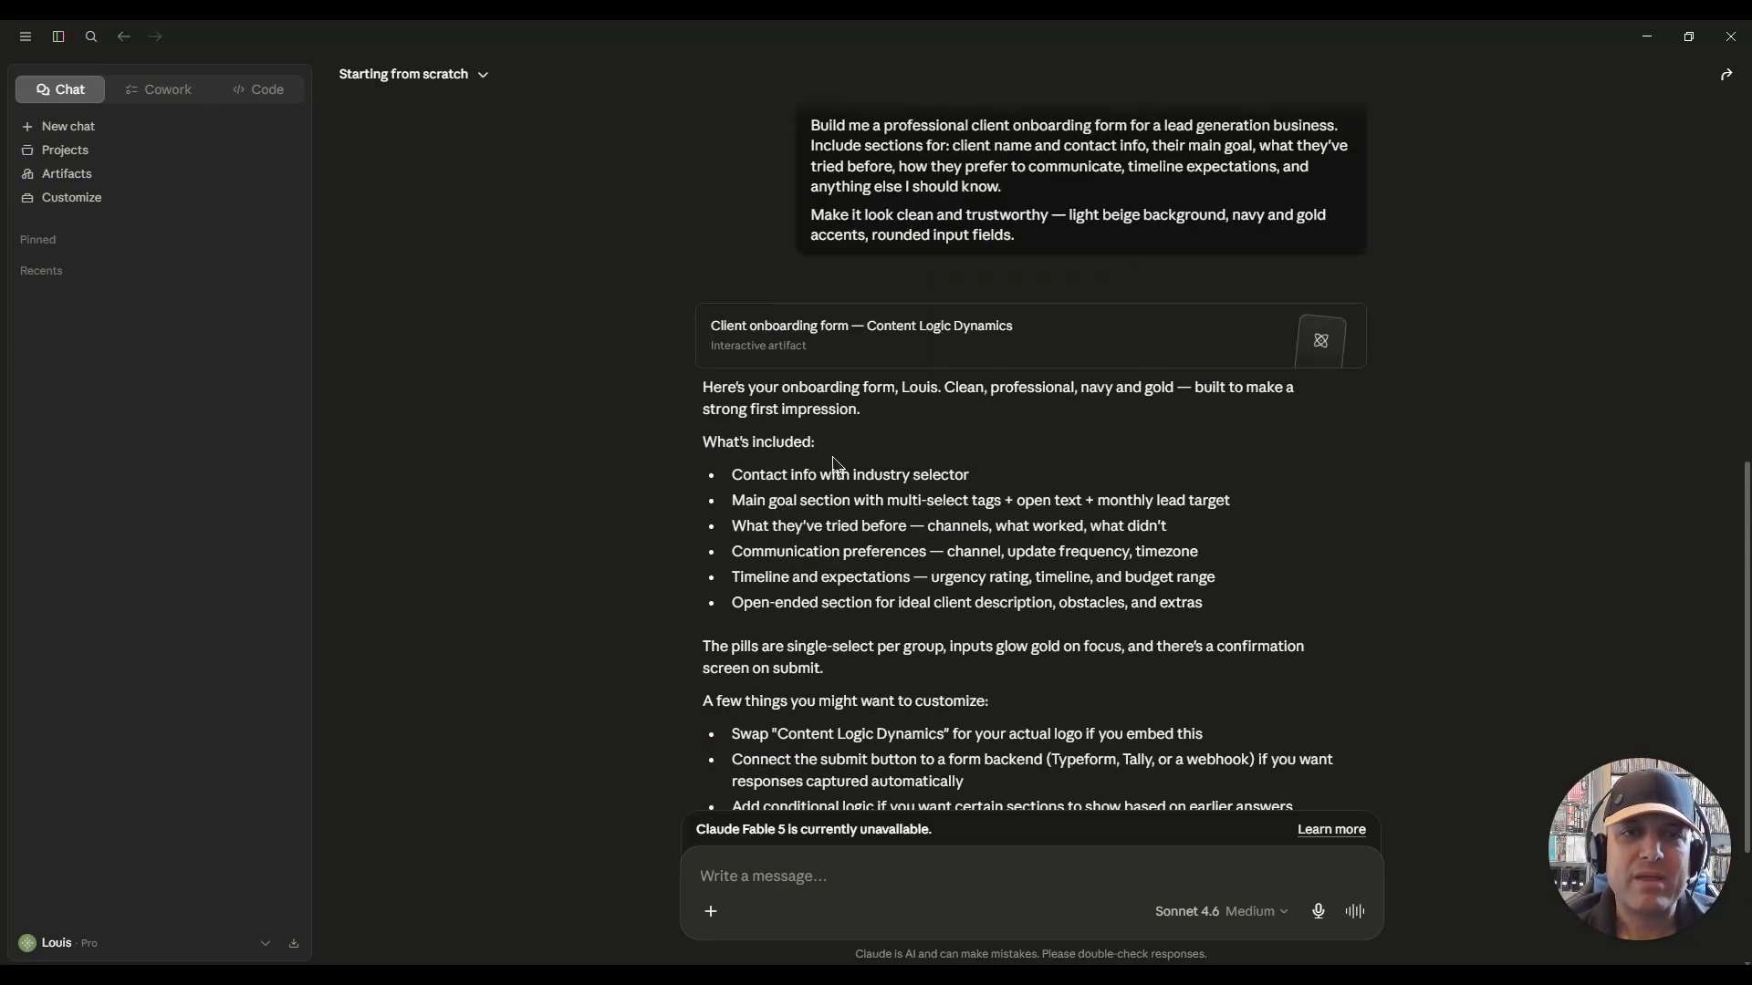
{"action": "left_click", "coordinate": [864, 358]}
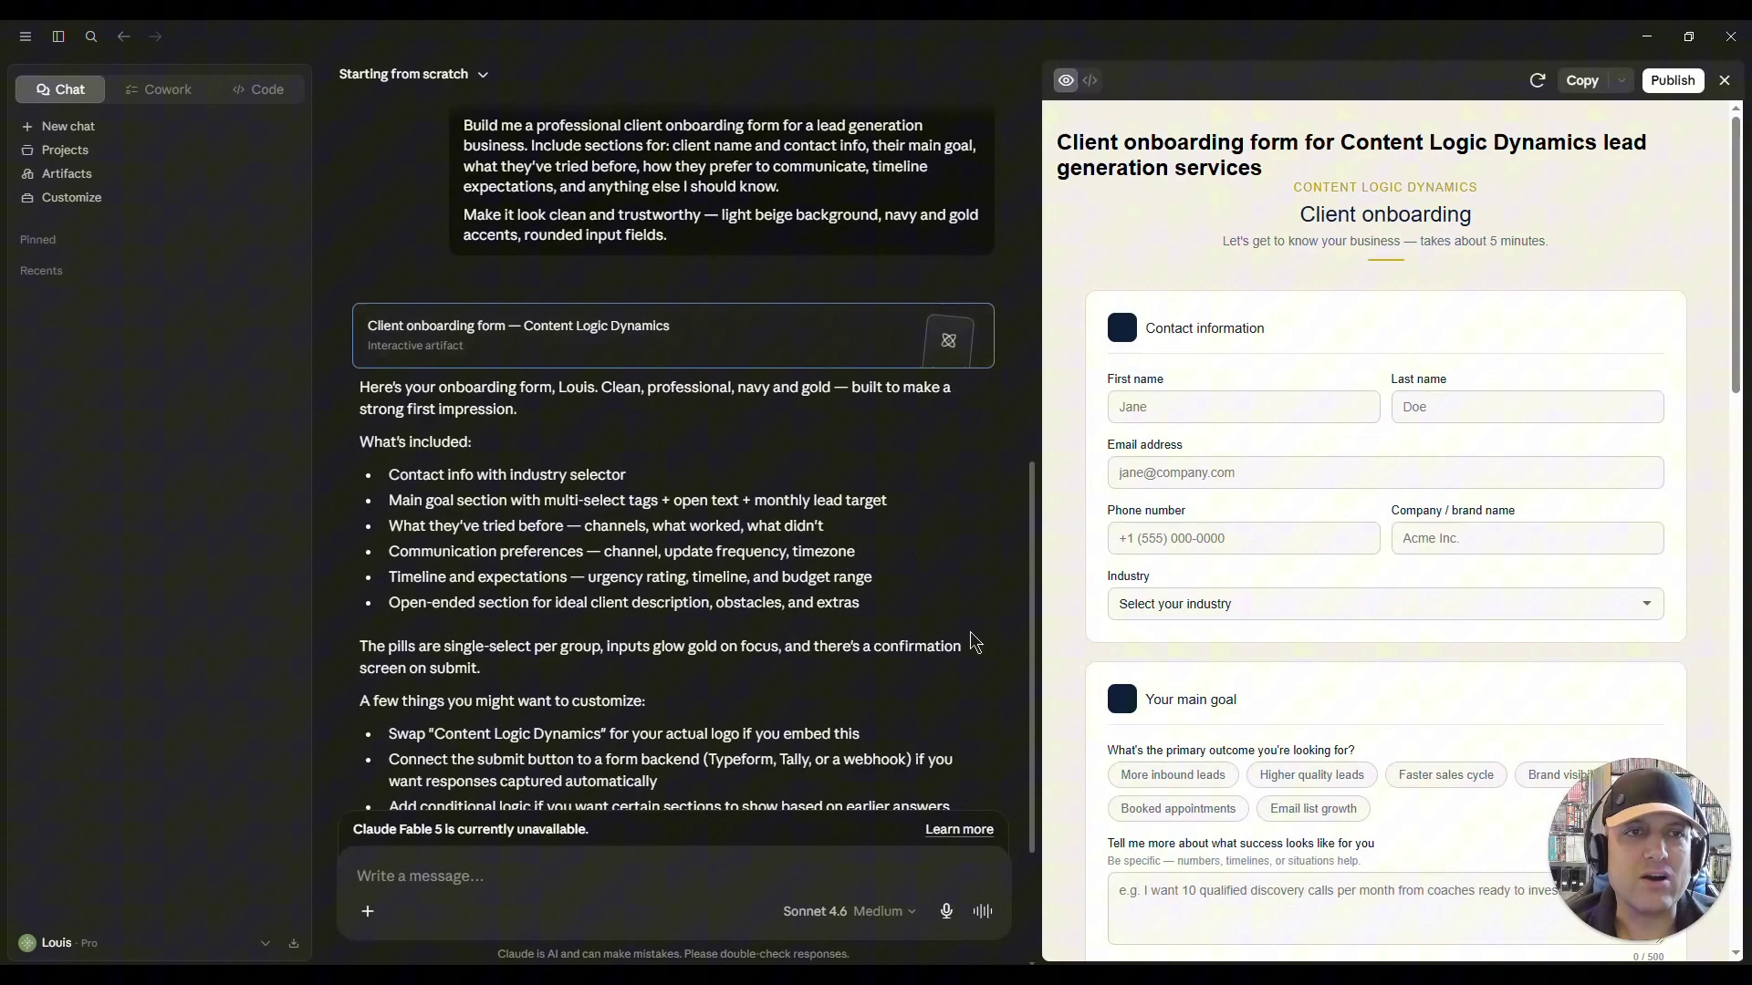
{"action": "left_click", "coordinate": [1082, 80]}
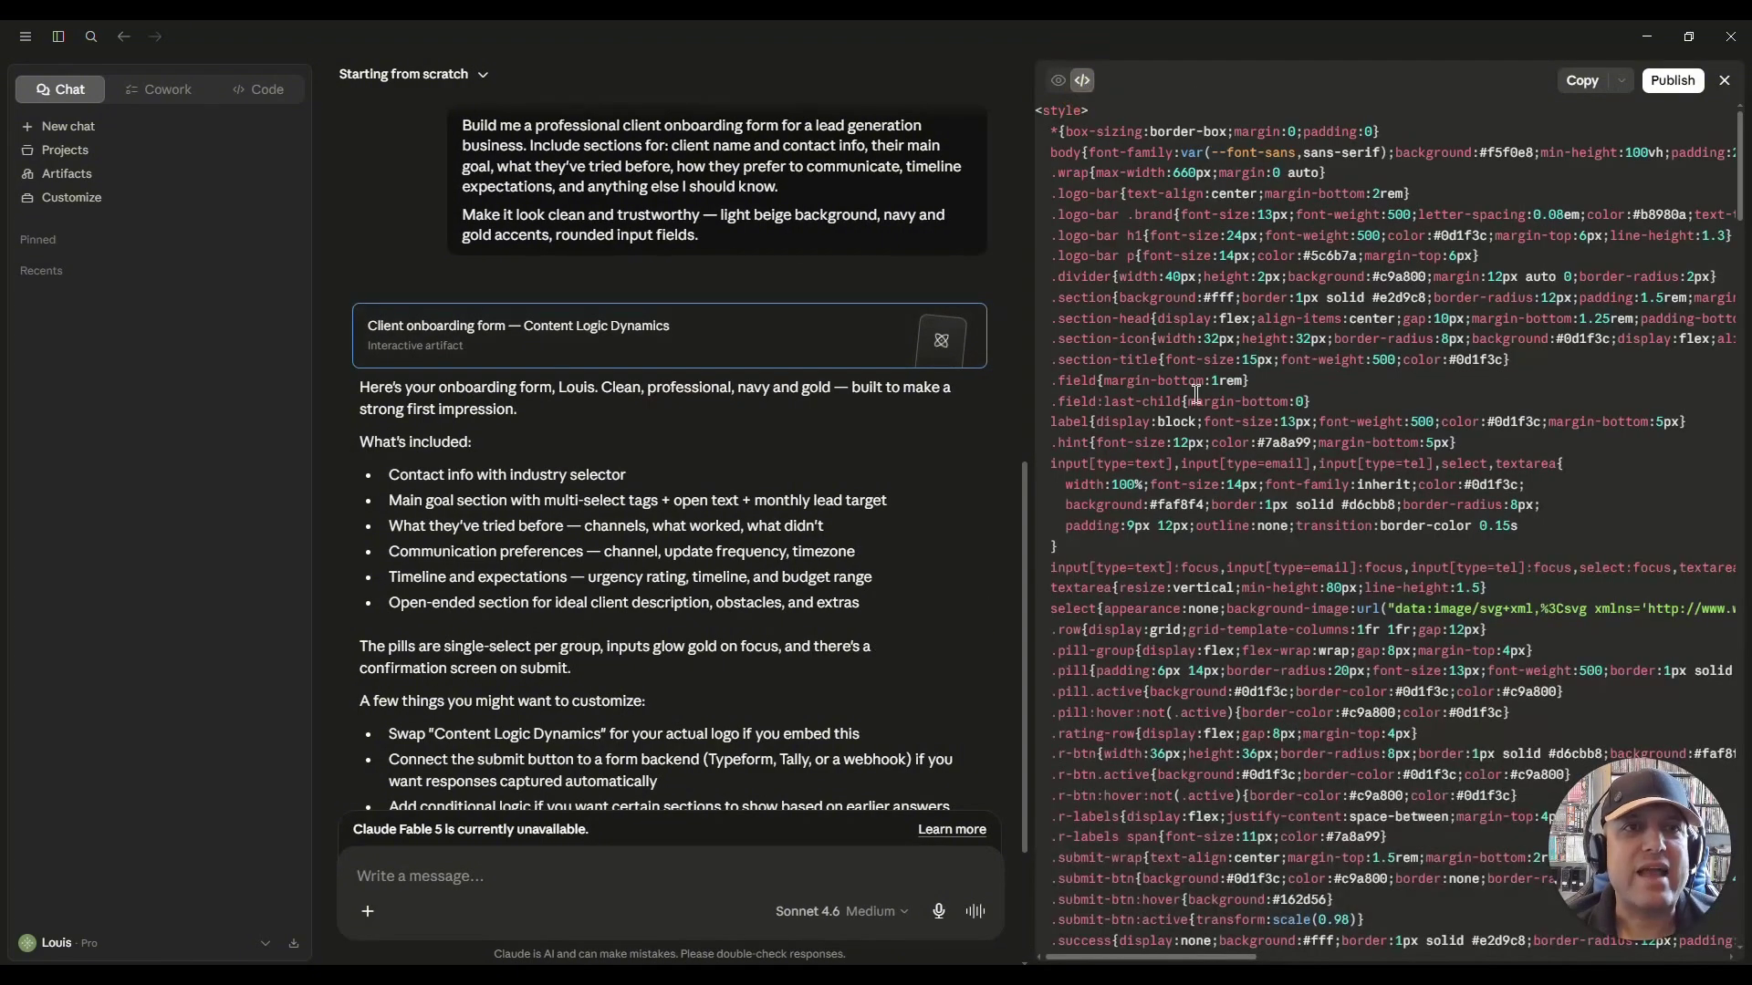
{"action": "left_click", "coordinate": [1057, 81]}
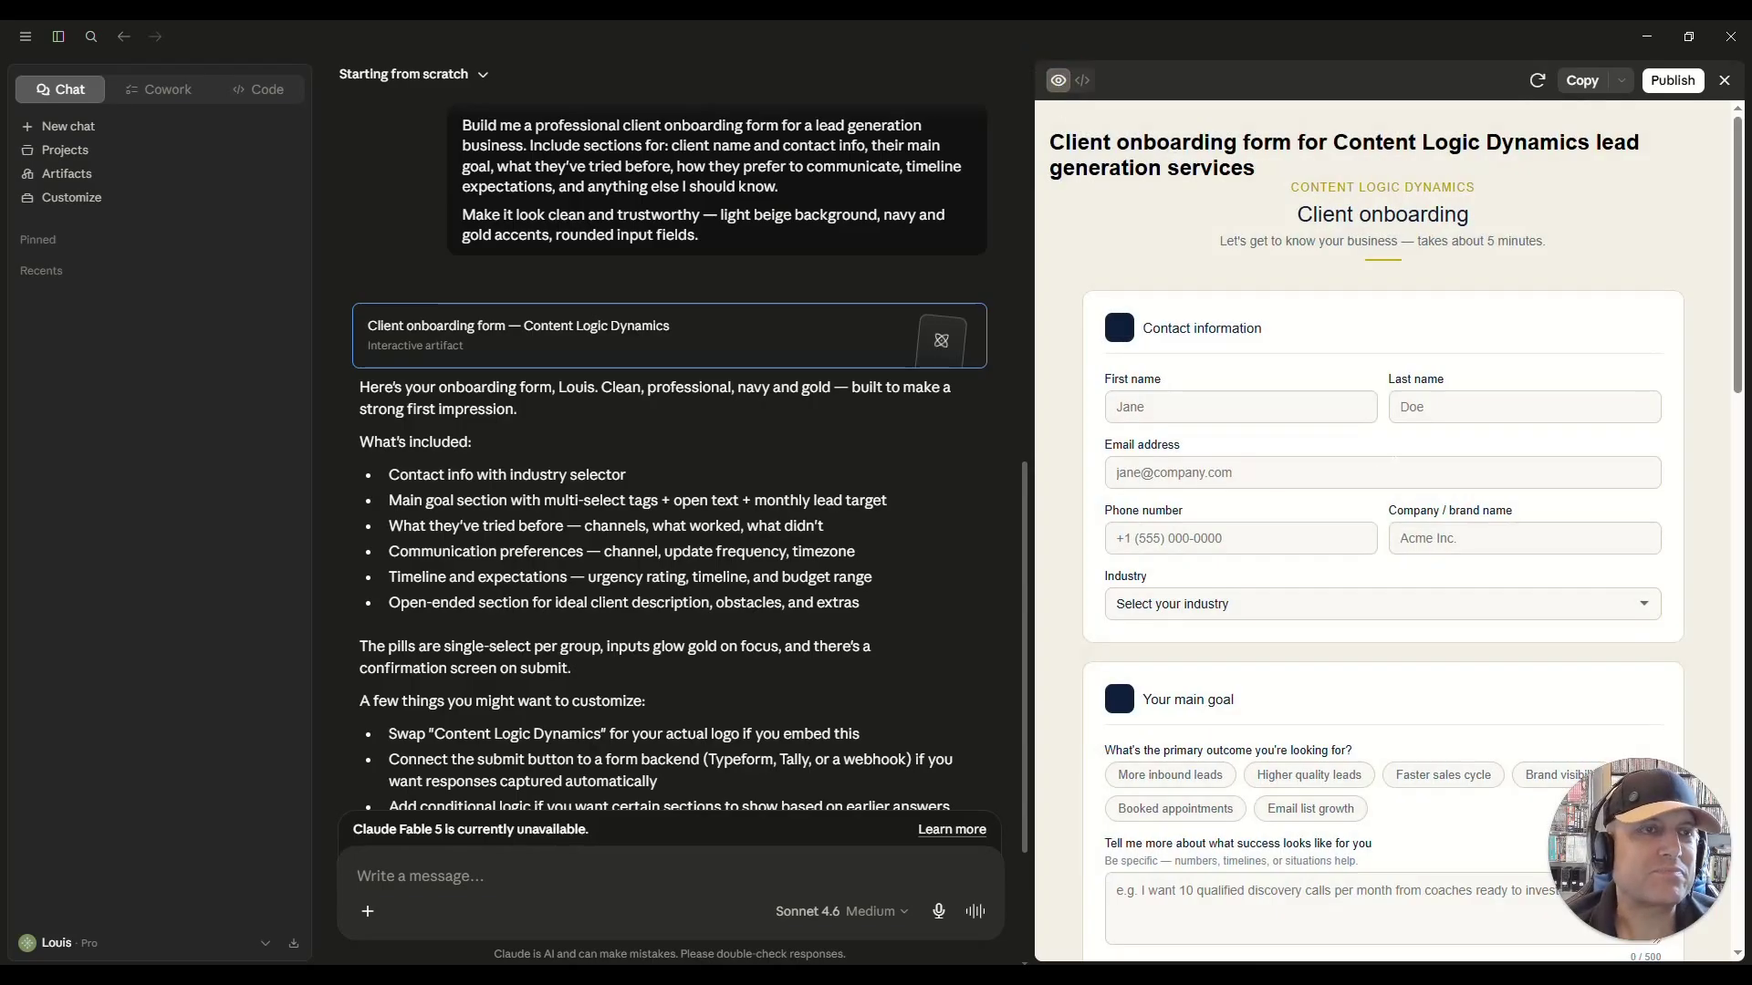
Examine the form's heading and try the first name, email address and phone number fields in the preview.
{"action": "left_click_drag", "start_coordinate": [1290, 187], "coordinate": [1475, 187]}
{"action": "left_click", "coordinate": [1118, 406]}
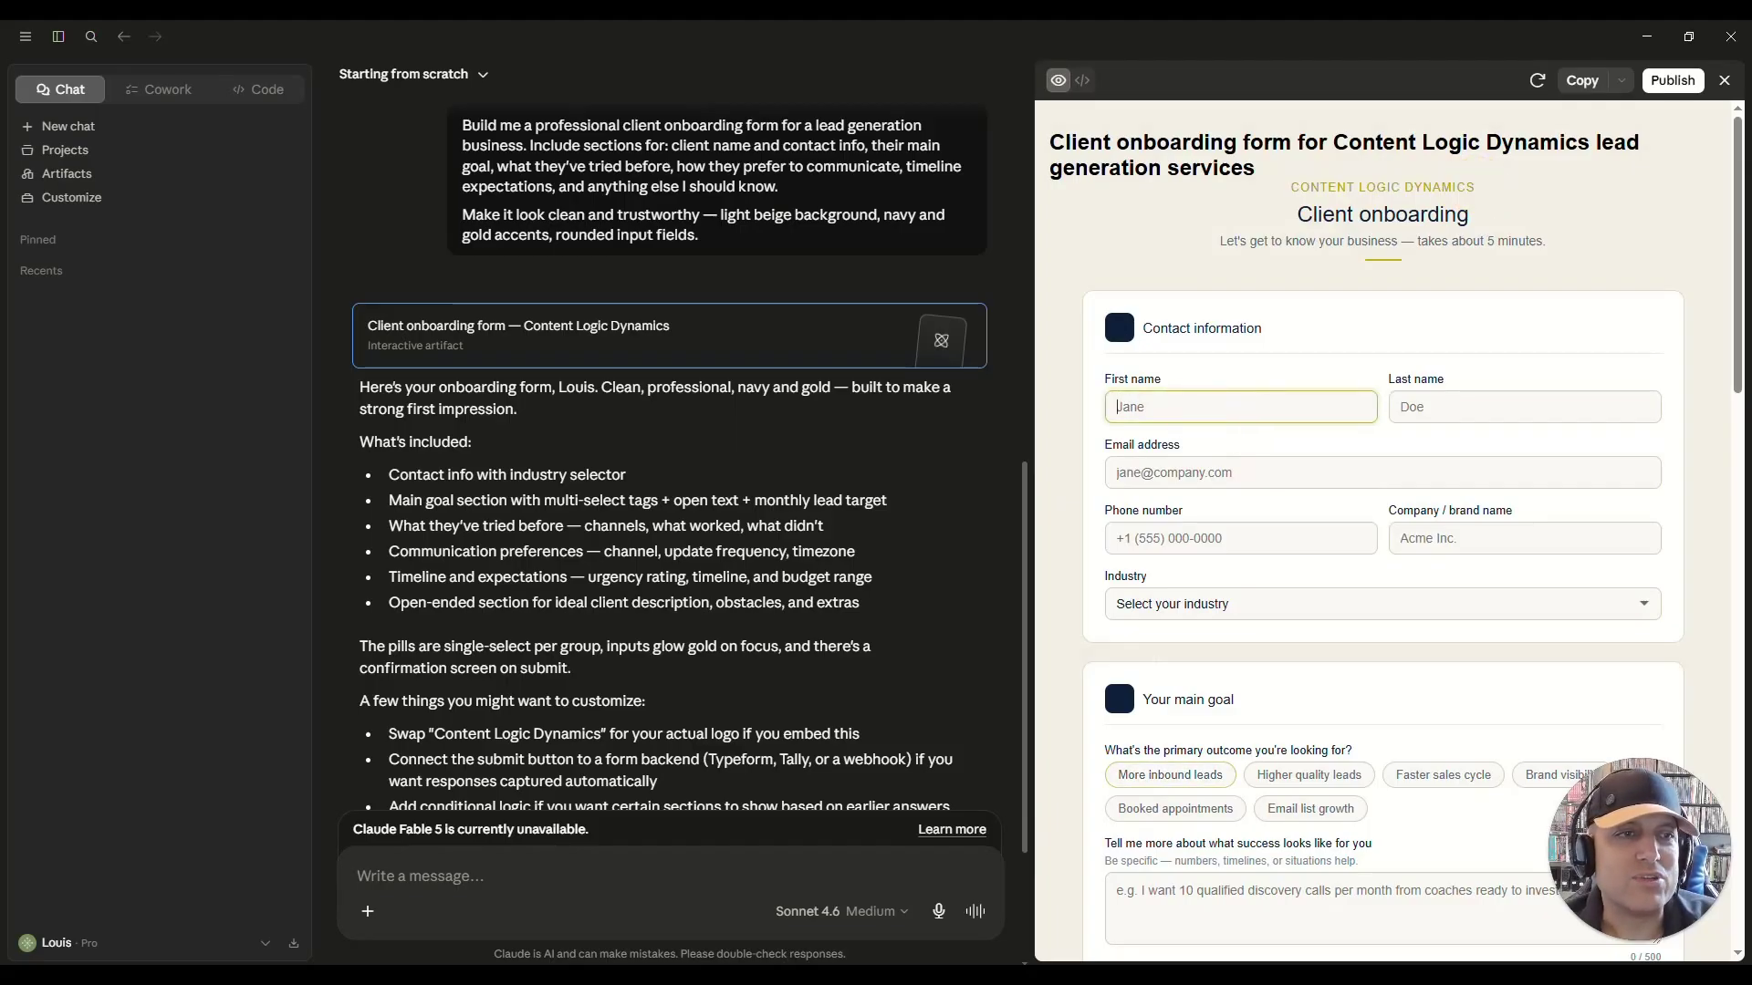
{"action": "scroll", "coordinate": [1382, 529], "scroll_direction": "down", "scroll_amount": 3}
{"action": "scroll", "coordinate": [1382, 529], "scroll_direction": "up", "scroll_amount": 3}
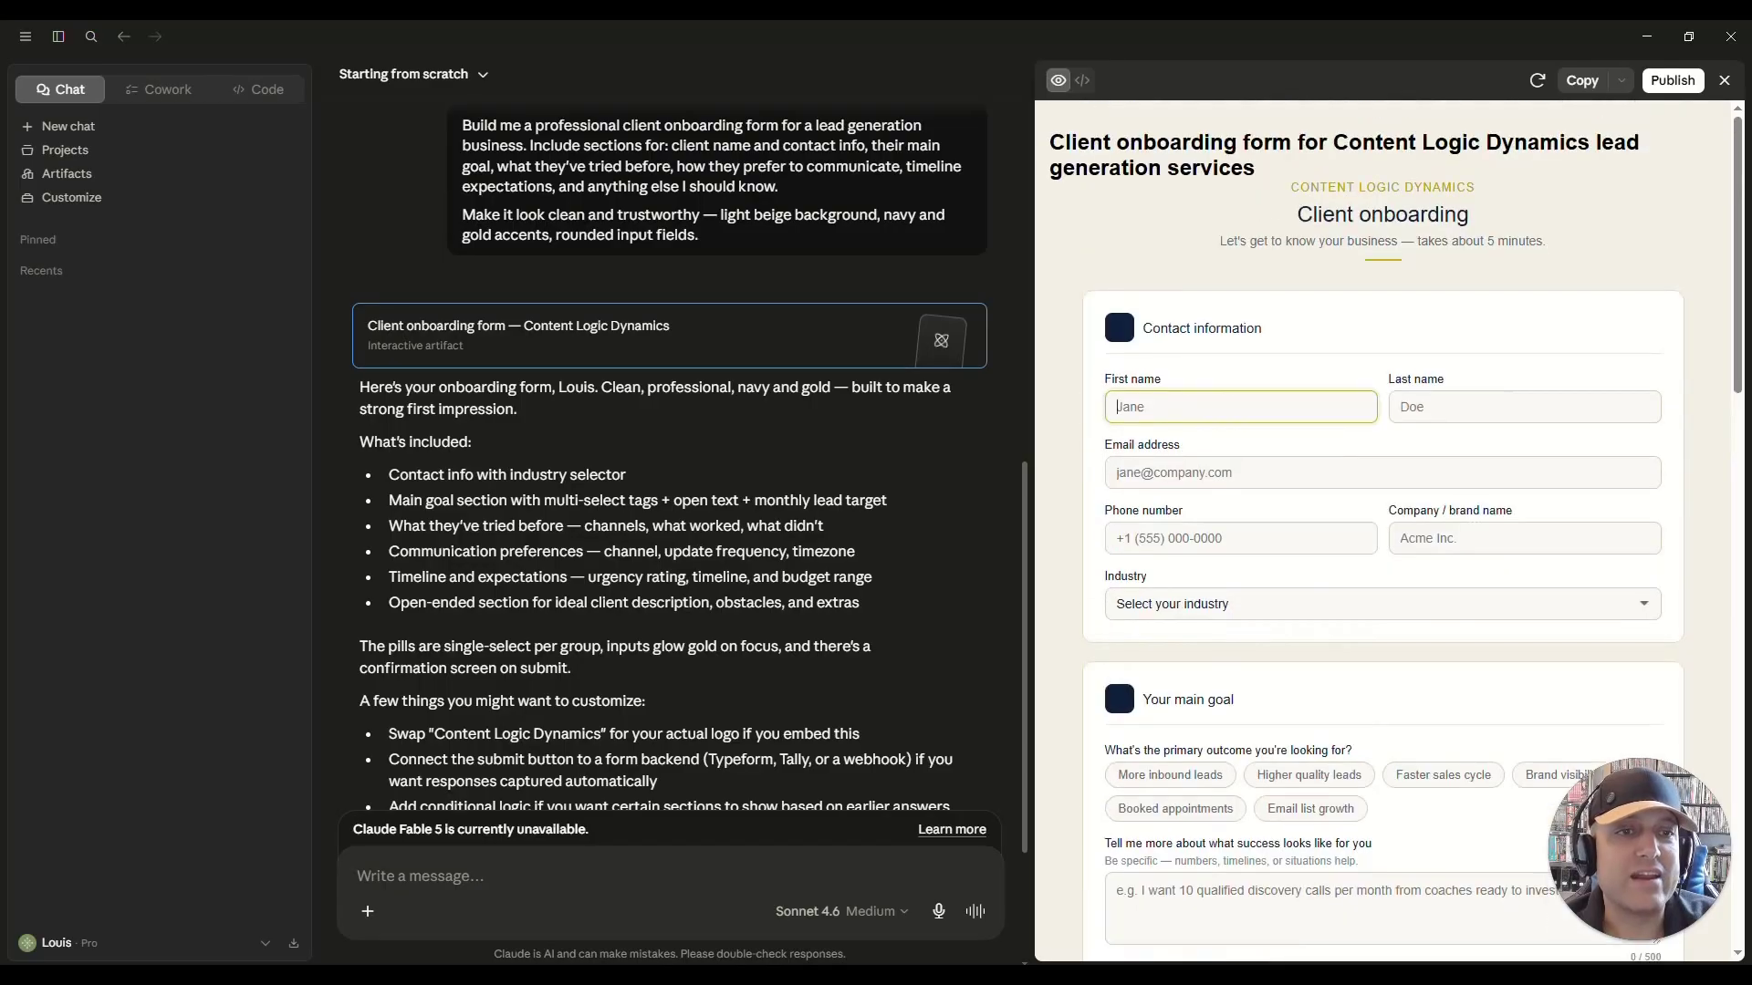
{"action": "left_click", "coordinate": [1193, 471]}
{"action": "left_click", "coordinate": [1245, 538]}
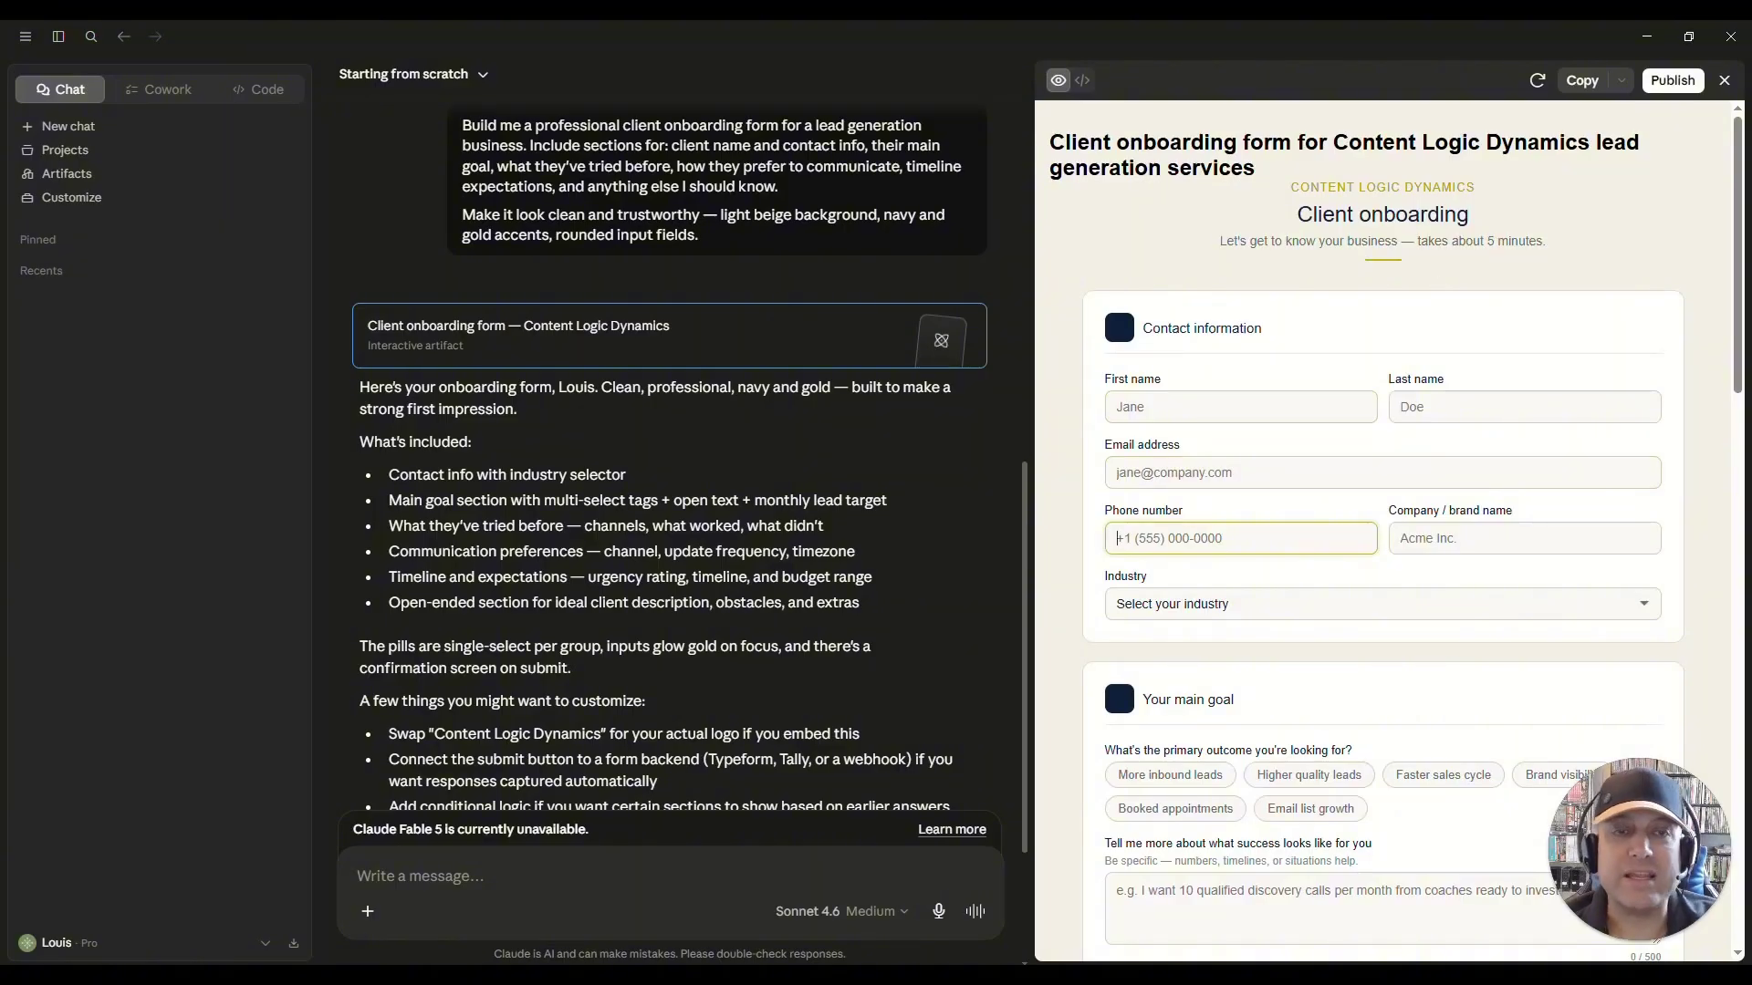
Send the follow-up request "Change icons to match whatever the corresponding sections are" and close the form preview.
{"action": "scroll", "coordinate": [547, 730], "scroll_direction": "down", "scroll_amount": 3}
{"action": "left_click", "coordinate": [451, 876]}
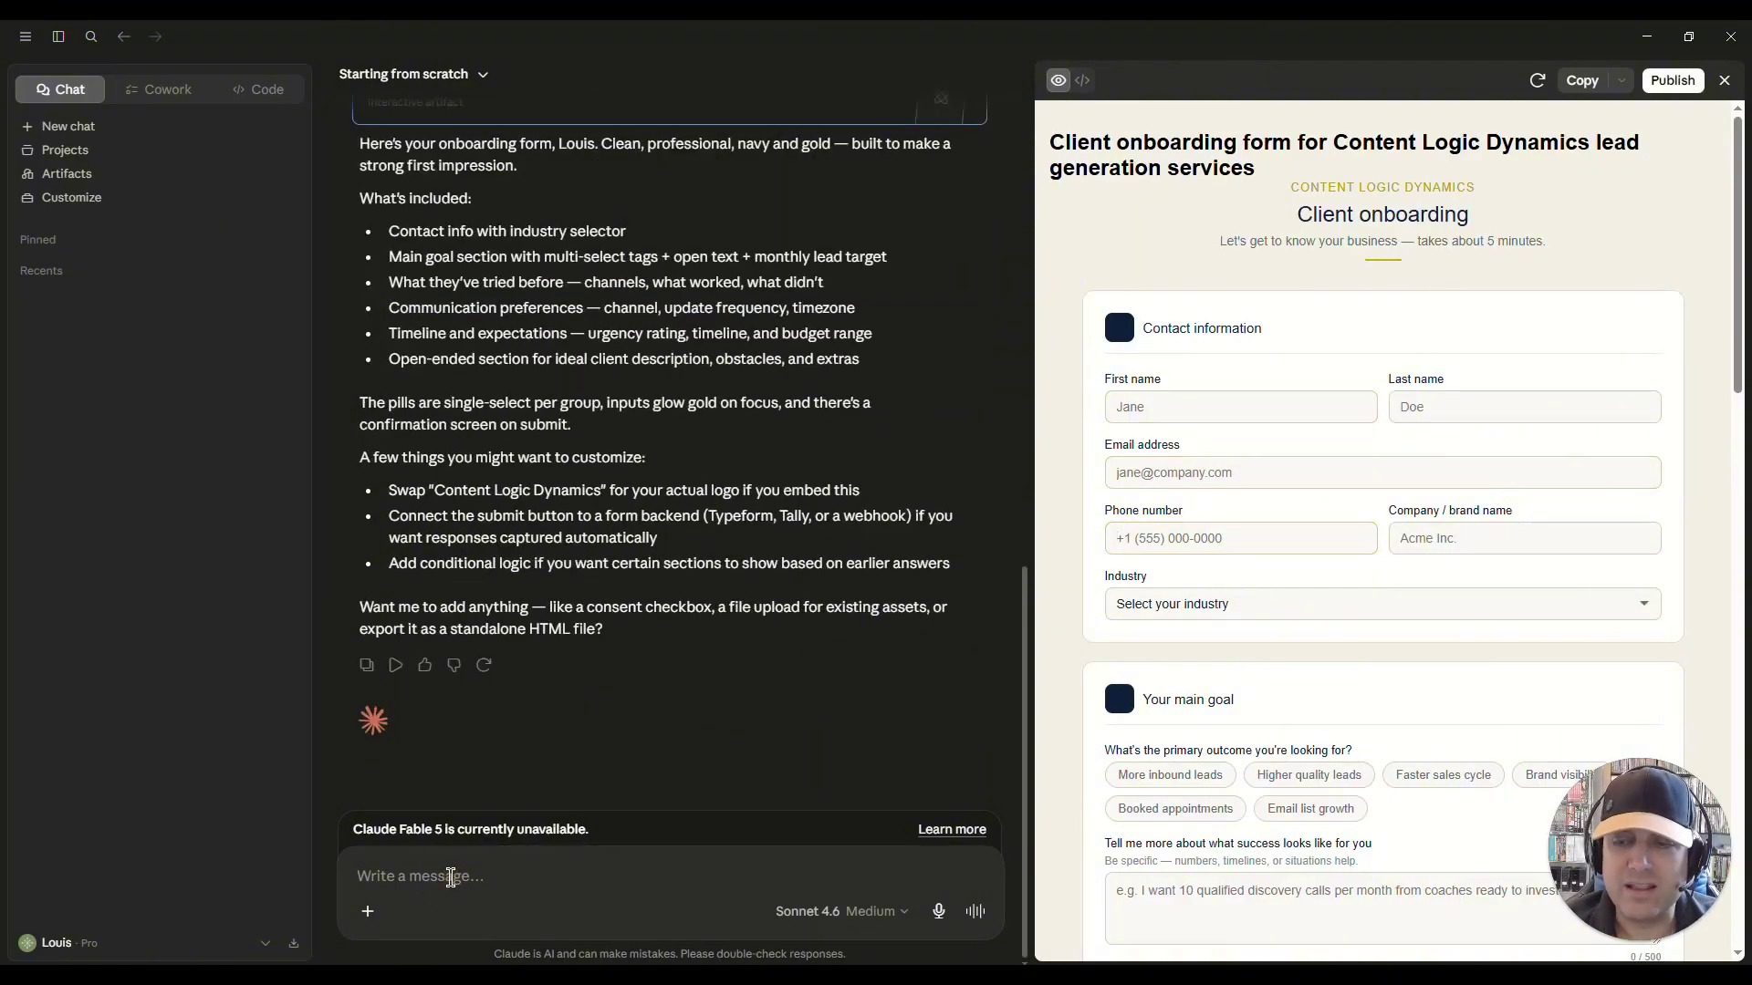
{"action": "type", "text": "Change icons"}
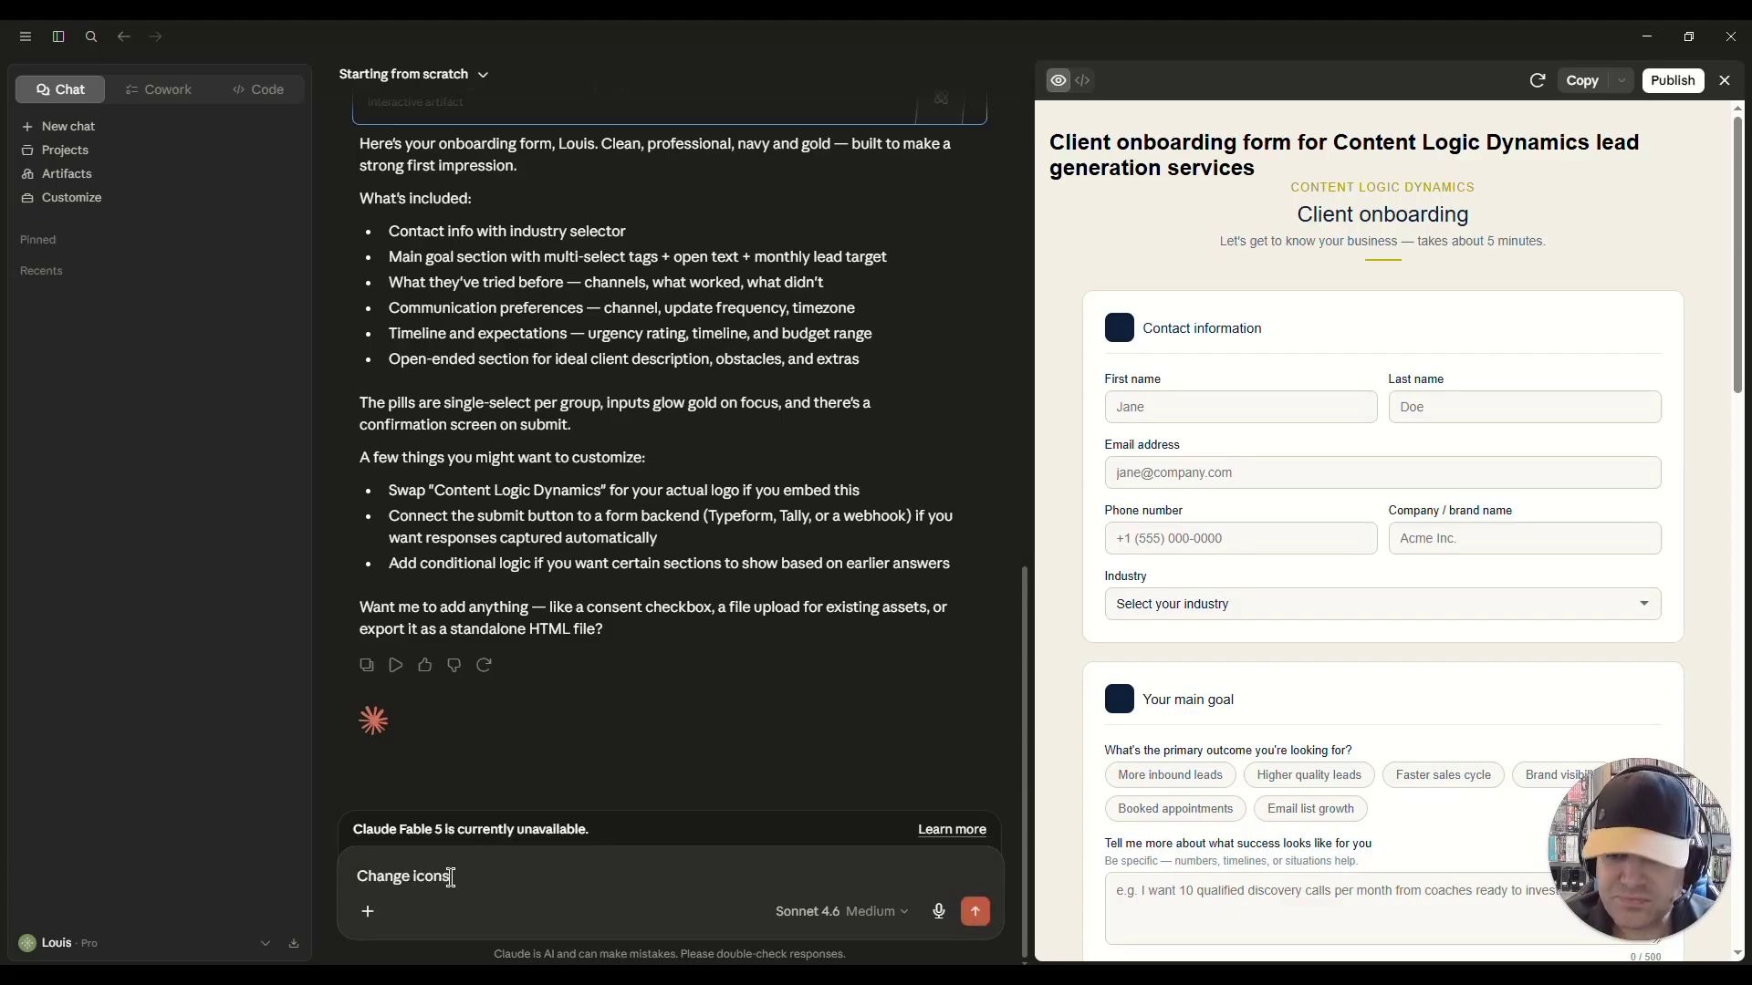
{"action": "type", "text": " to match whatever the corr"}
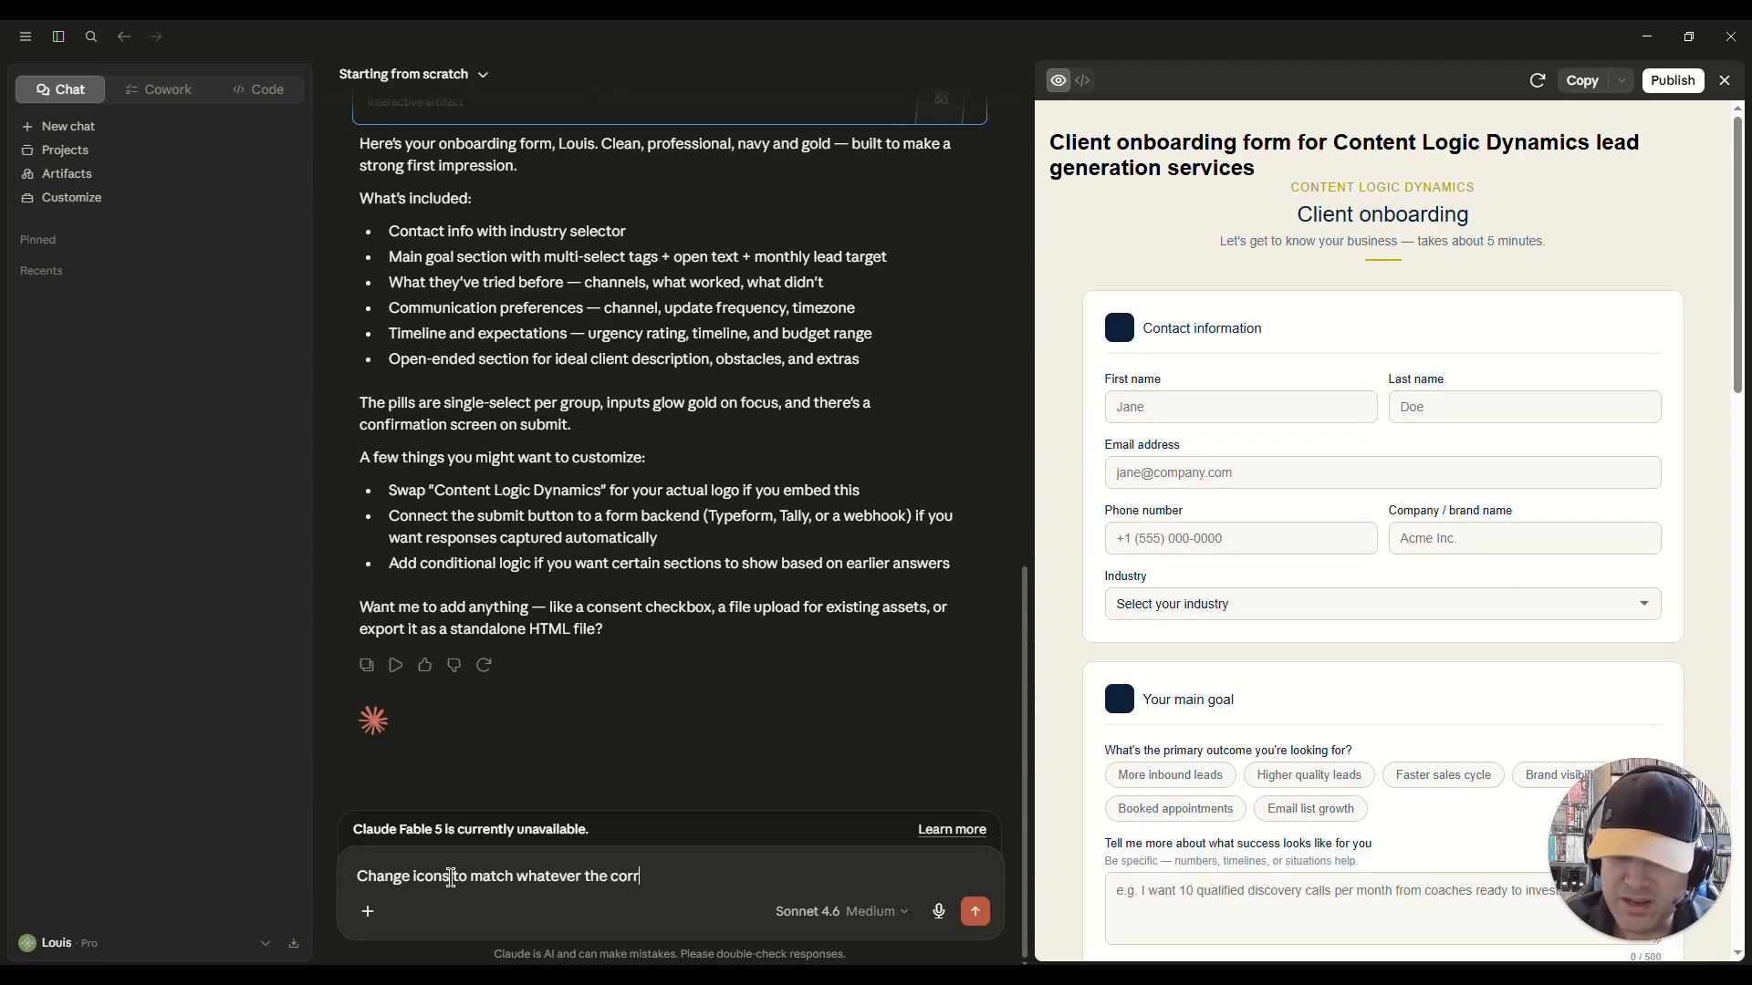
{"action": "type", "text": "esponding sections are"}
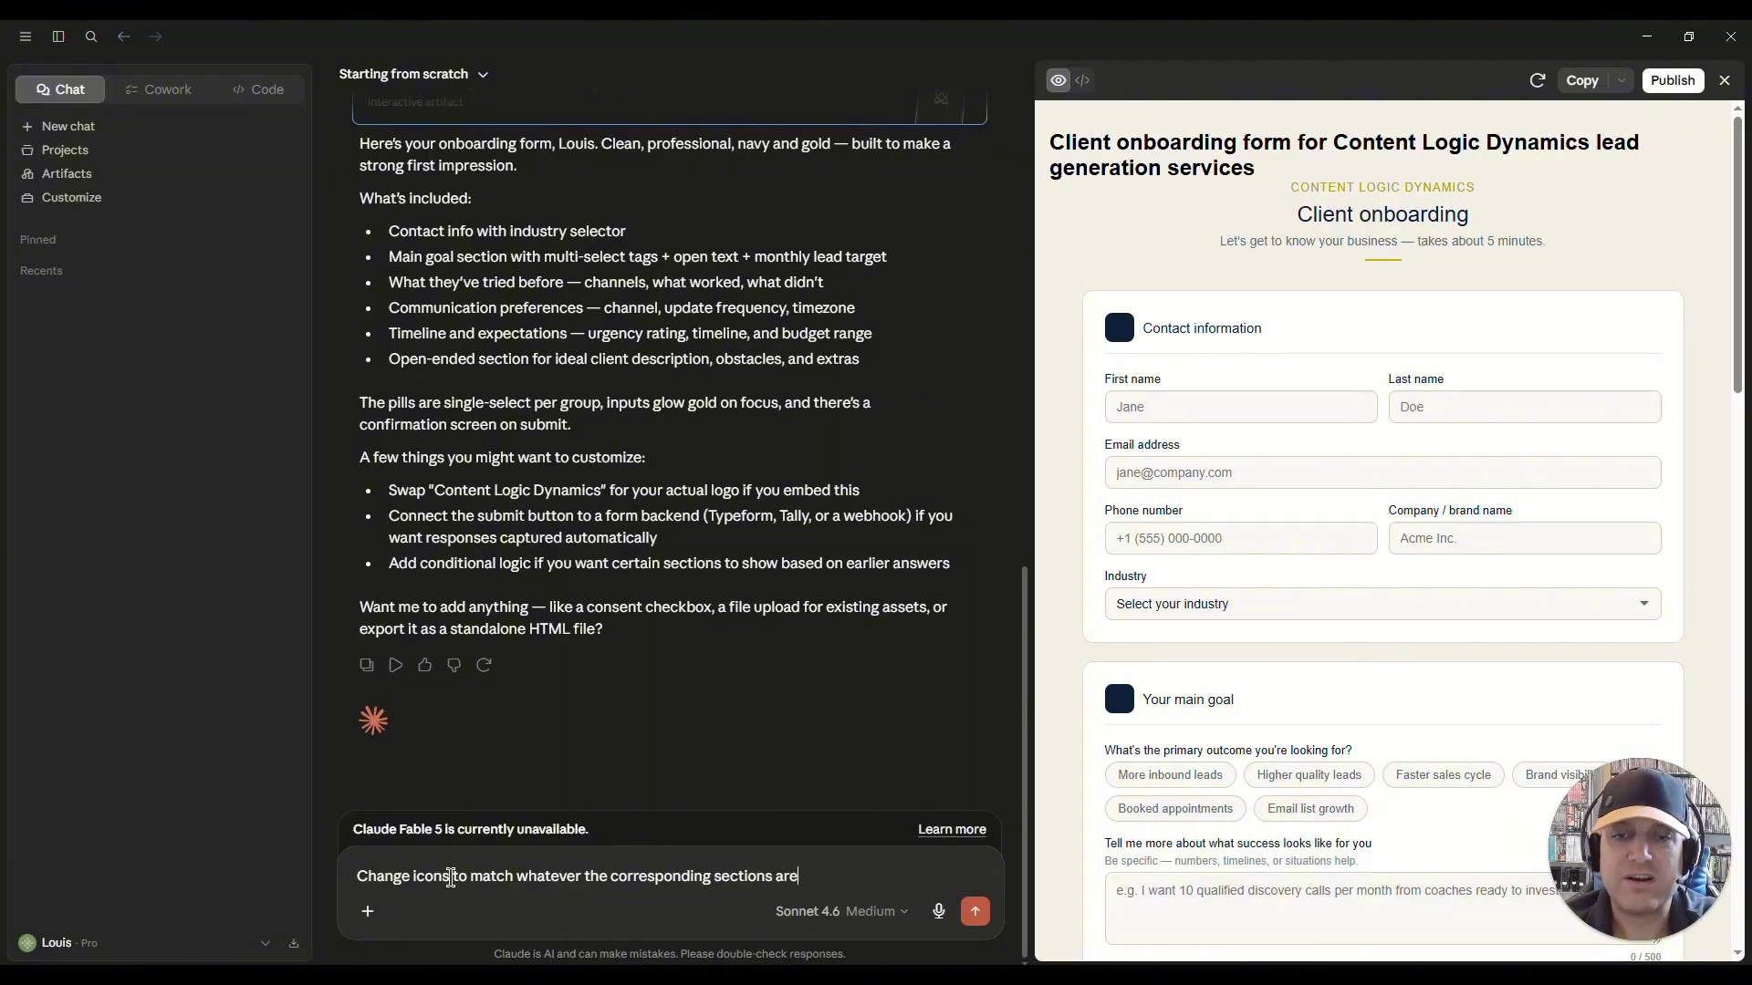
{"action": "left_click", "coordinate": [975, 912]}
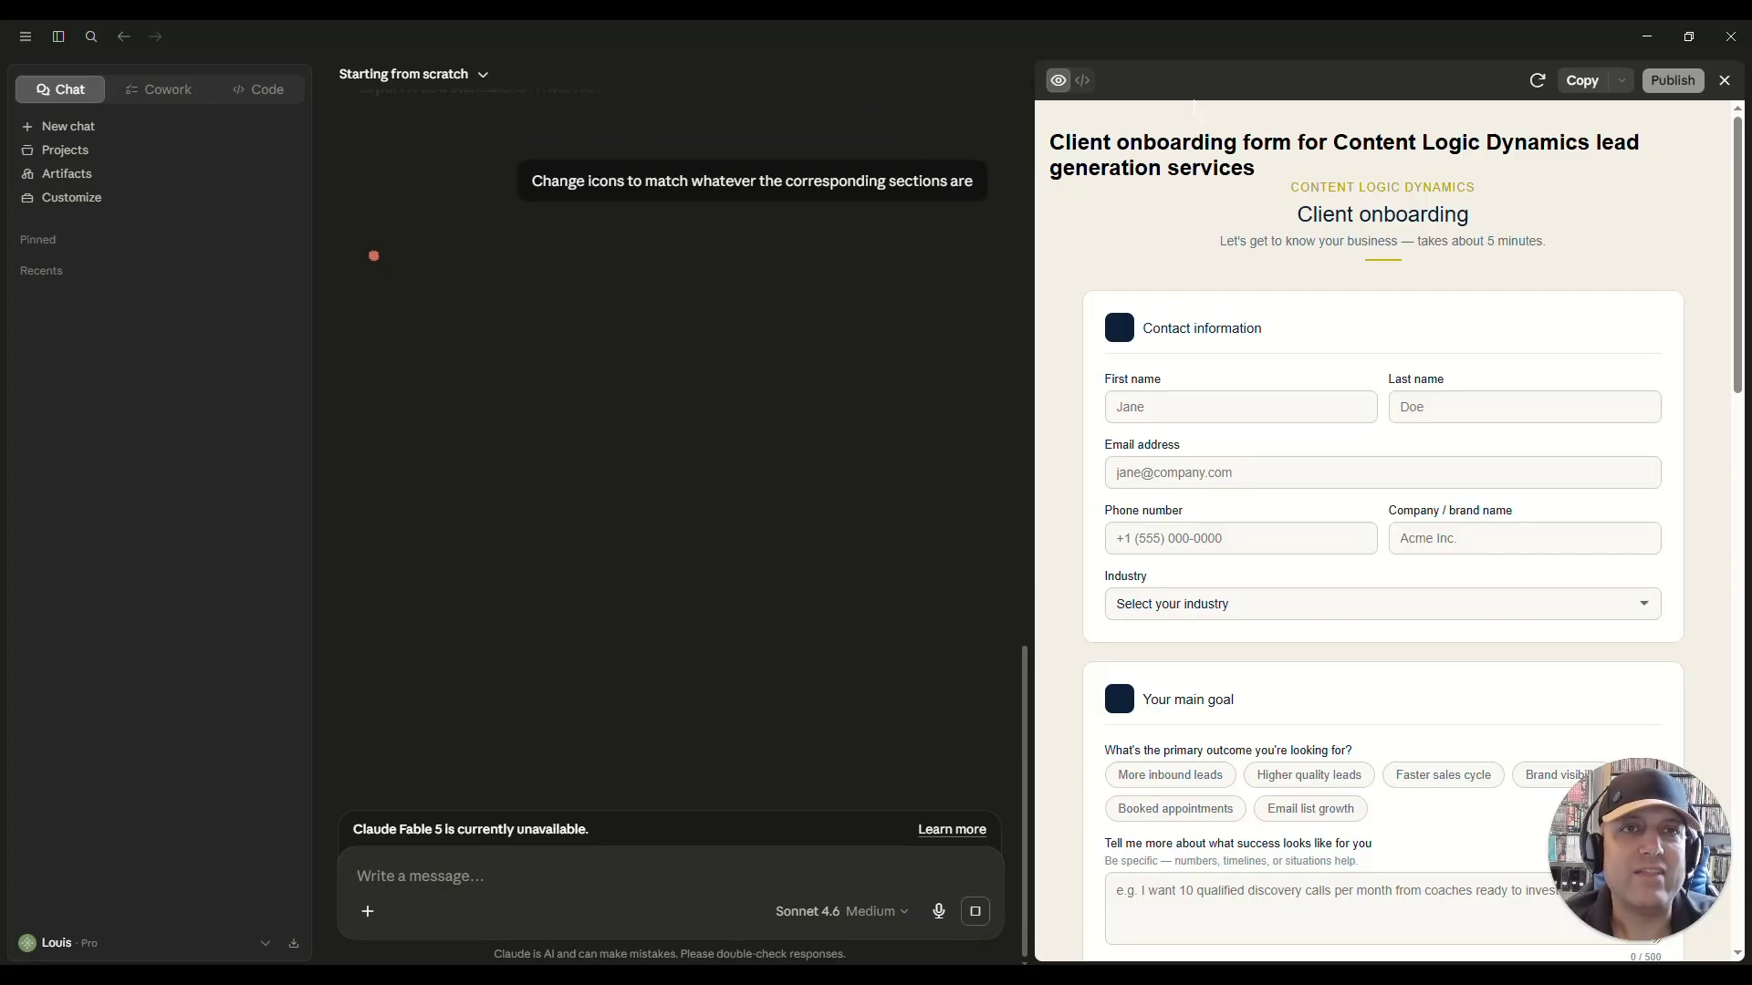
{"action": "left_click", "coordinate": [1721, 83]}
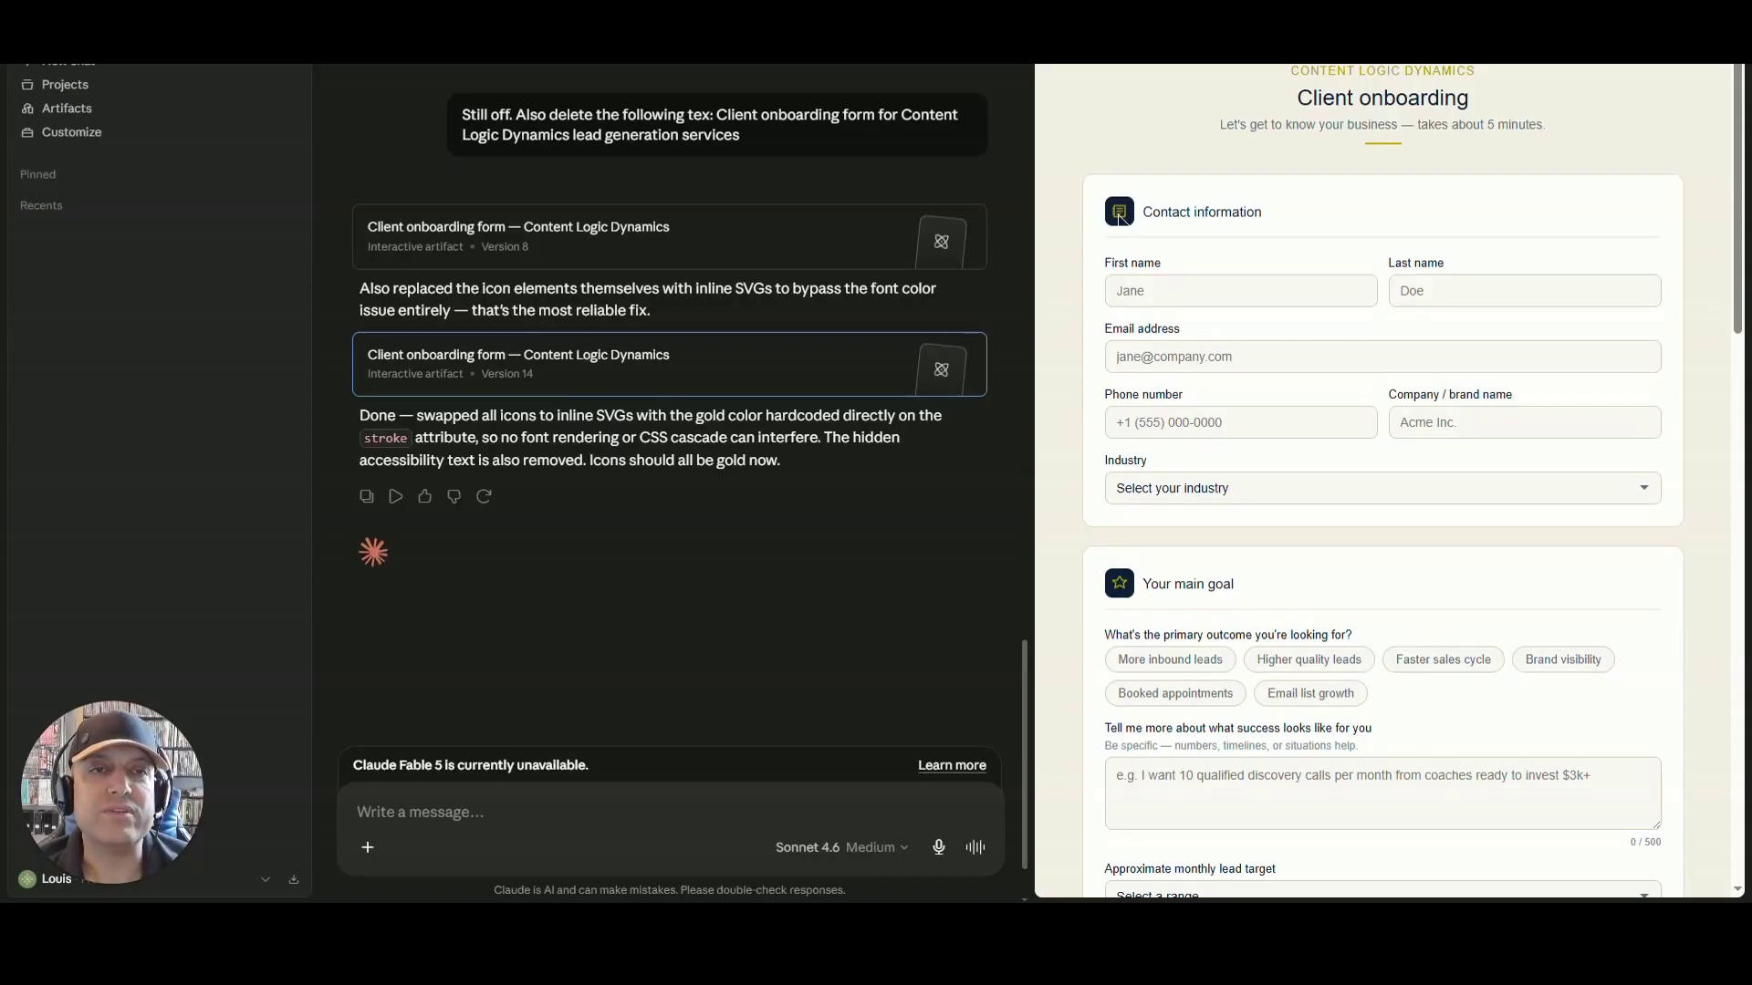
Examine the section icons throughout the revised onboarding form, from Contact information down to Timeline & expectations.
{"action": "scroll", "coordinate": [1382, 479], "scroll_direction": "down", "scroll_amount": 3}
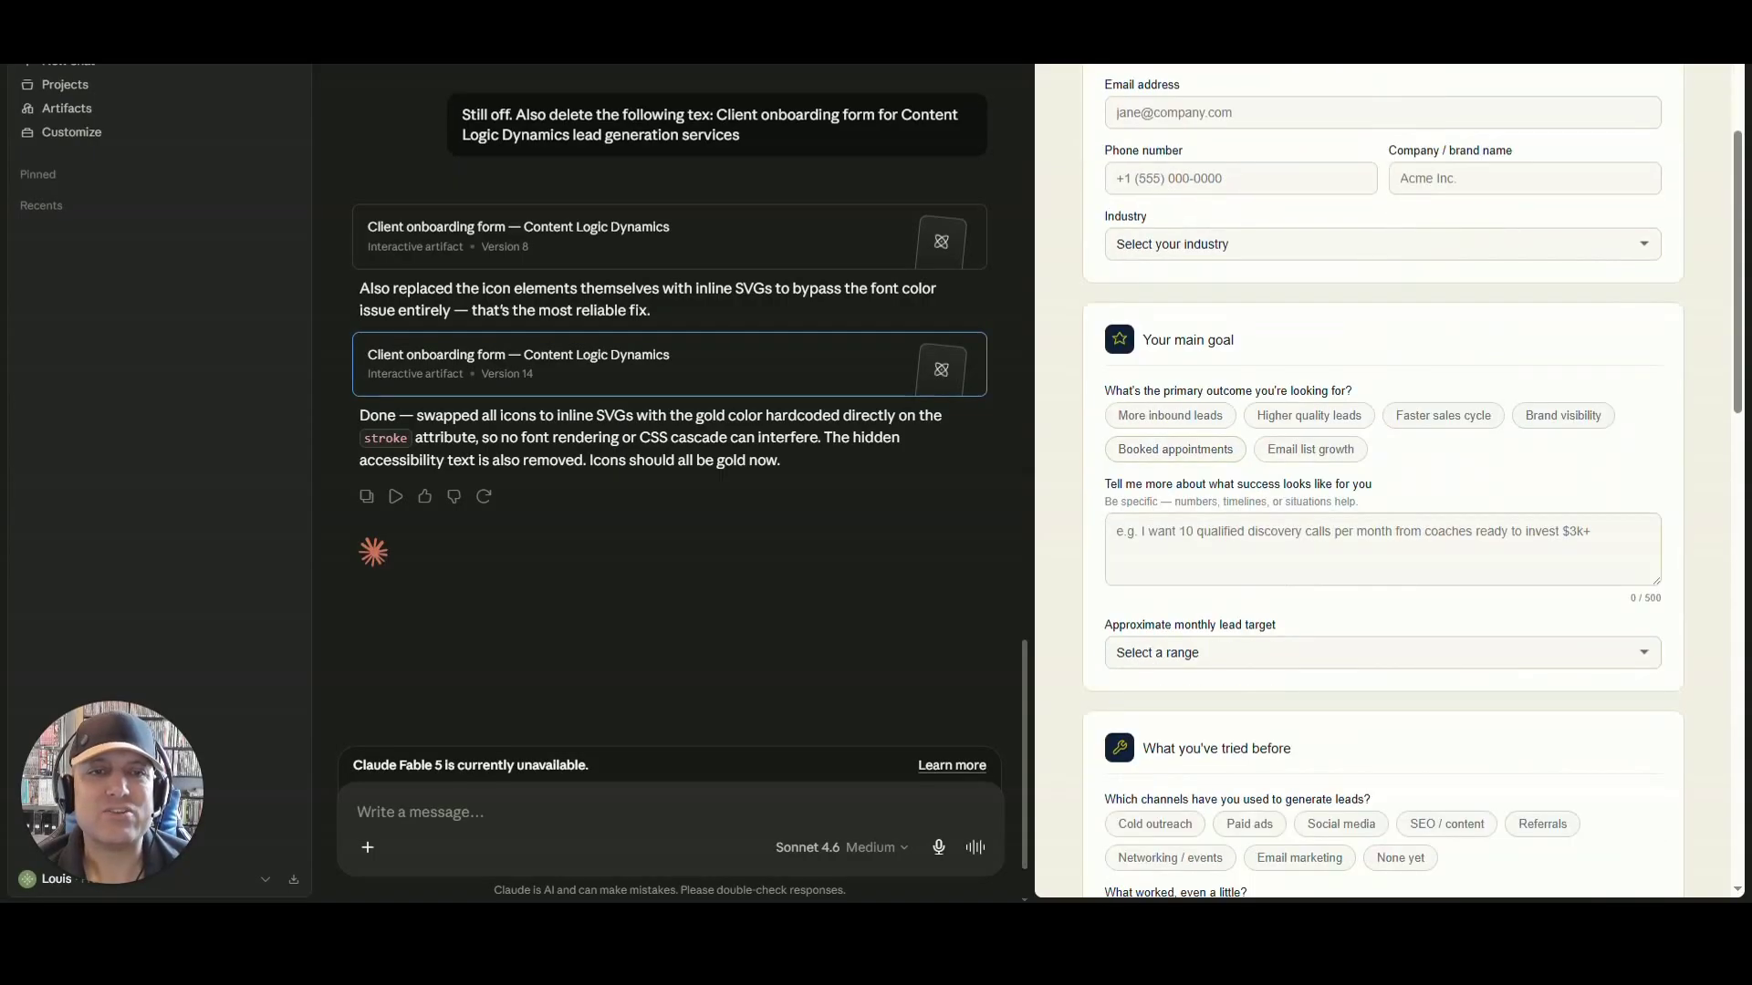
{"action": "scroll", "coordinate": [1715, 352], "scroll_direction": "down", "scroll_amount": 3}
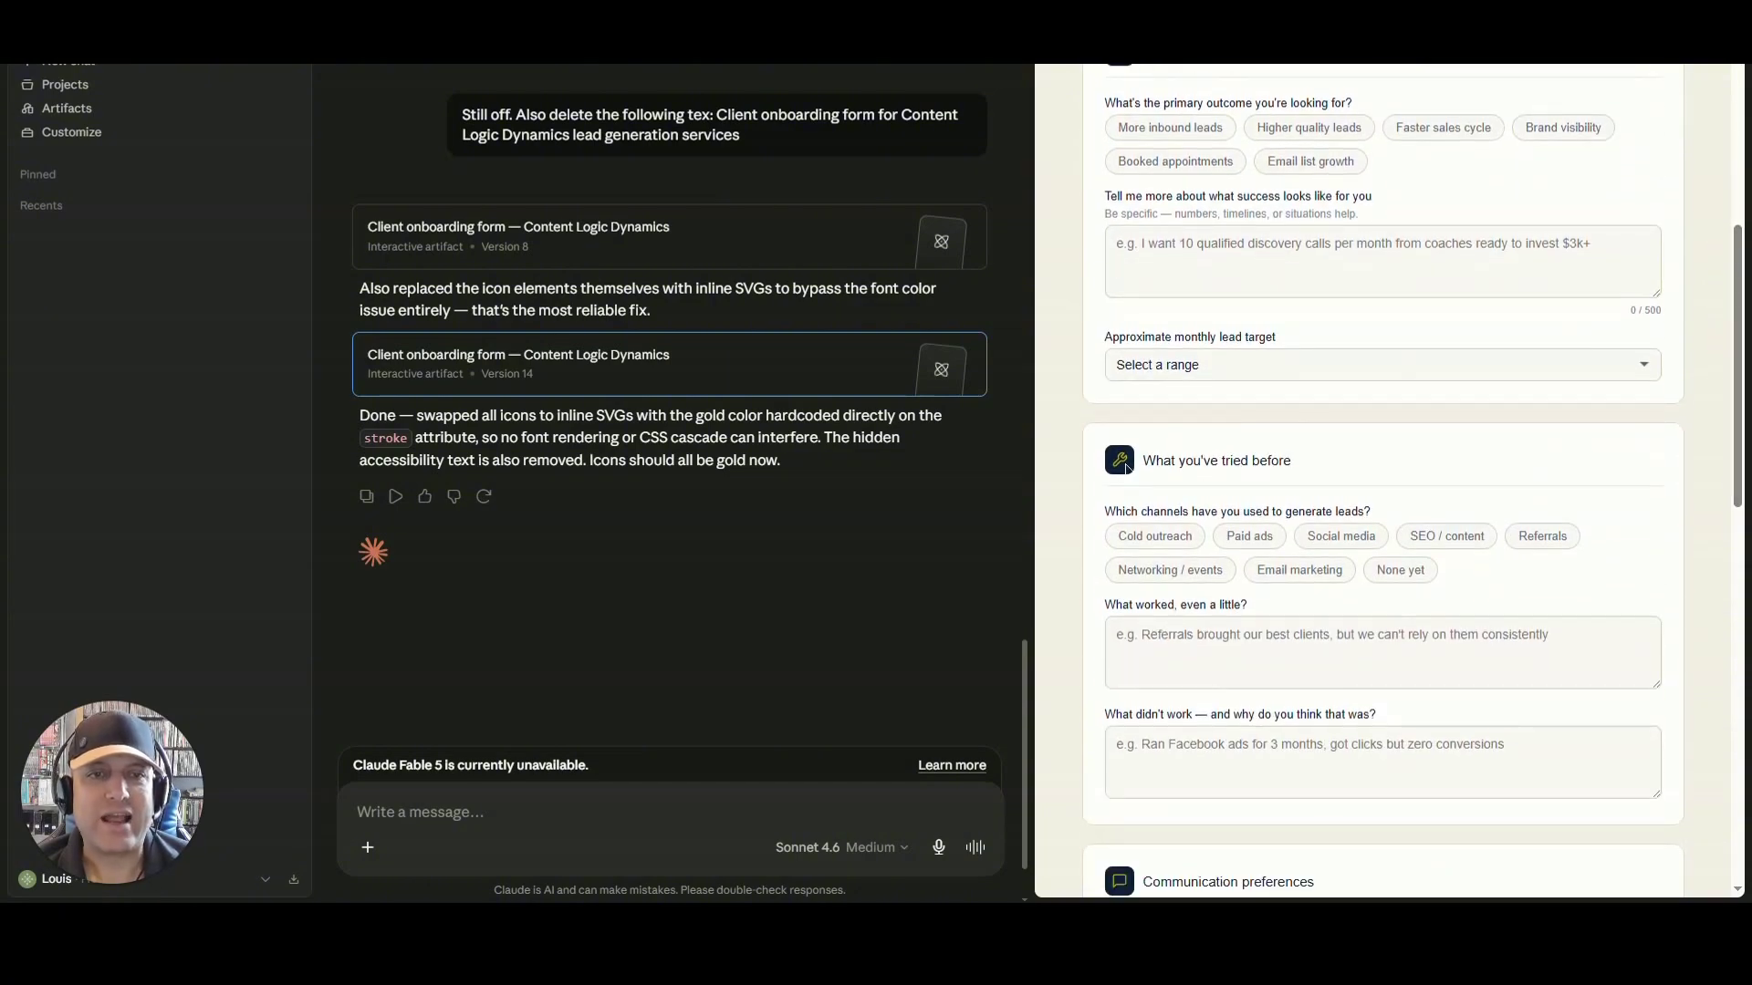
{"action": "left_click_drag", "start_coordinate": [1738, 396], "coordinate": [1738, 543]}
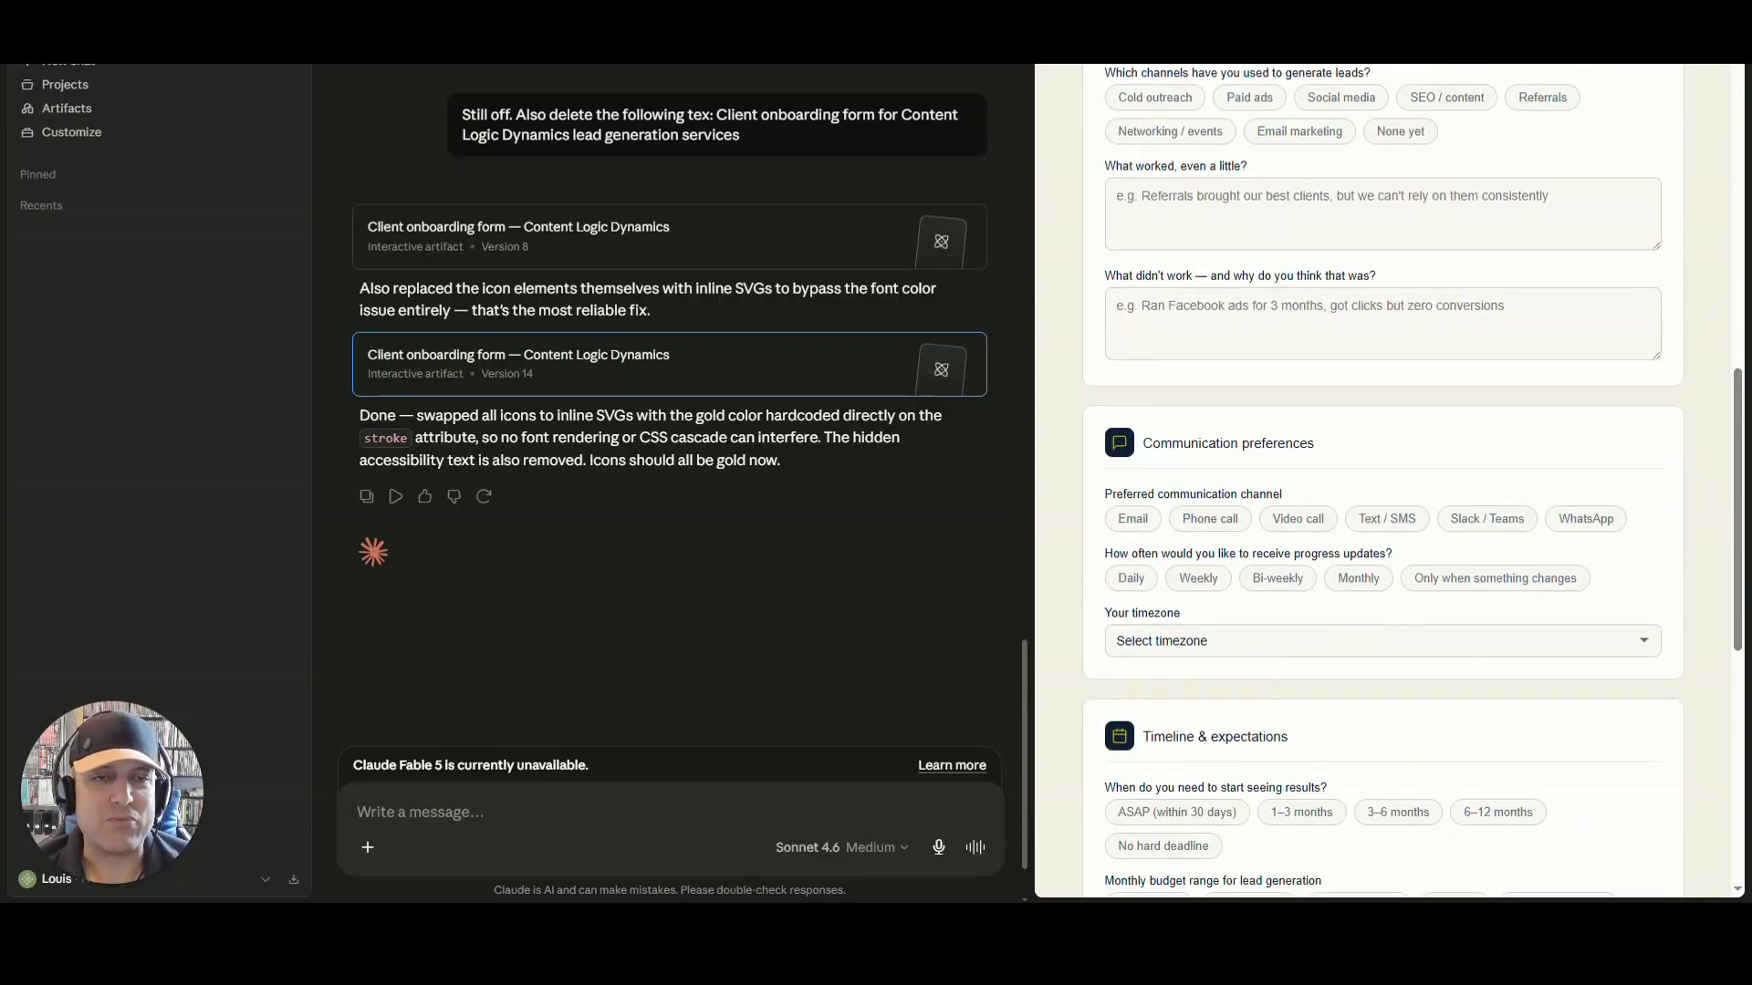
{"action": "left_click_drag", "start_coordinate": [1170, 737], "coordinate": [1287, 738]}
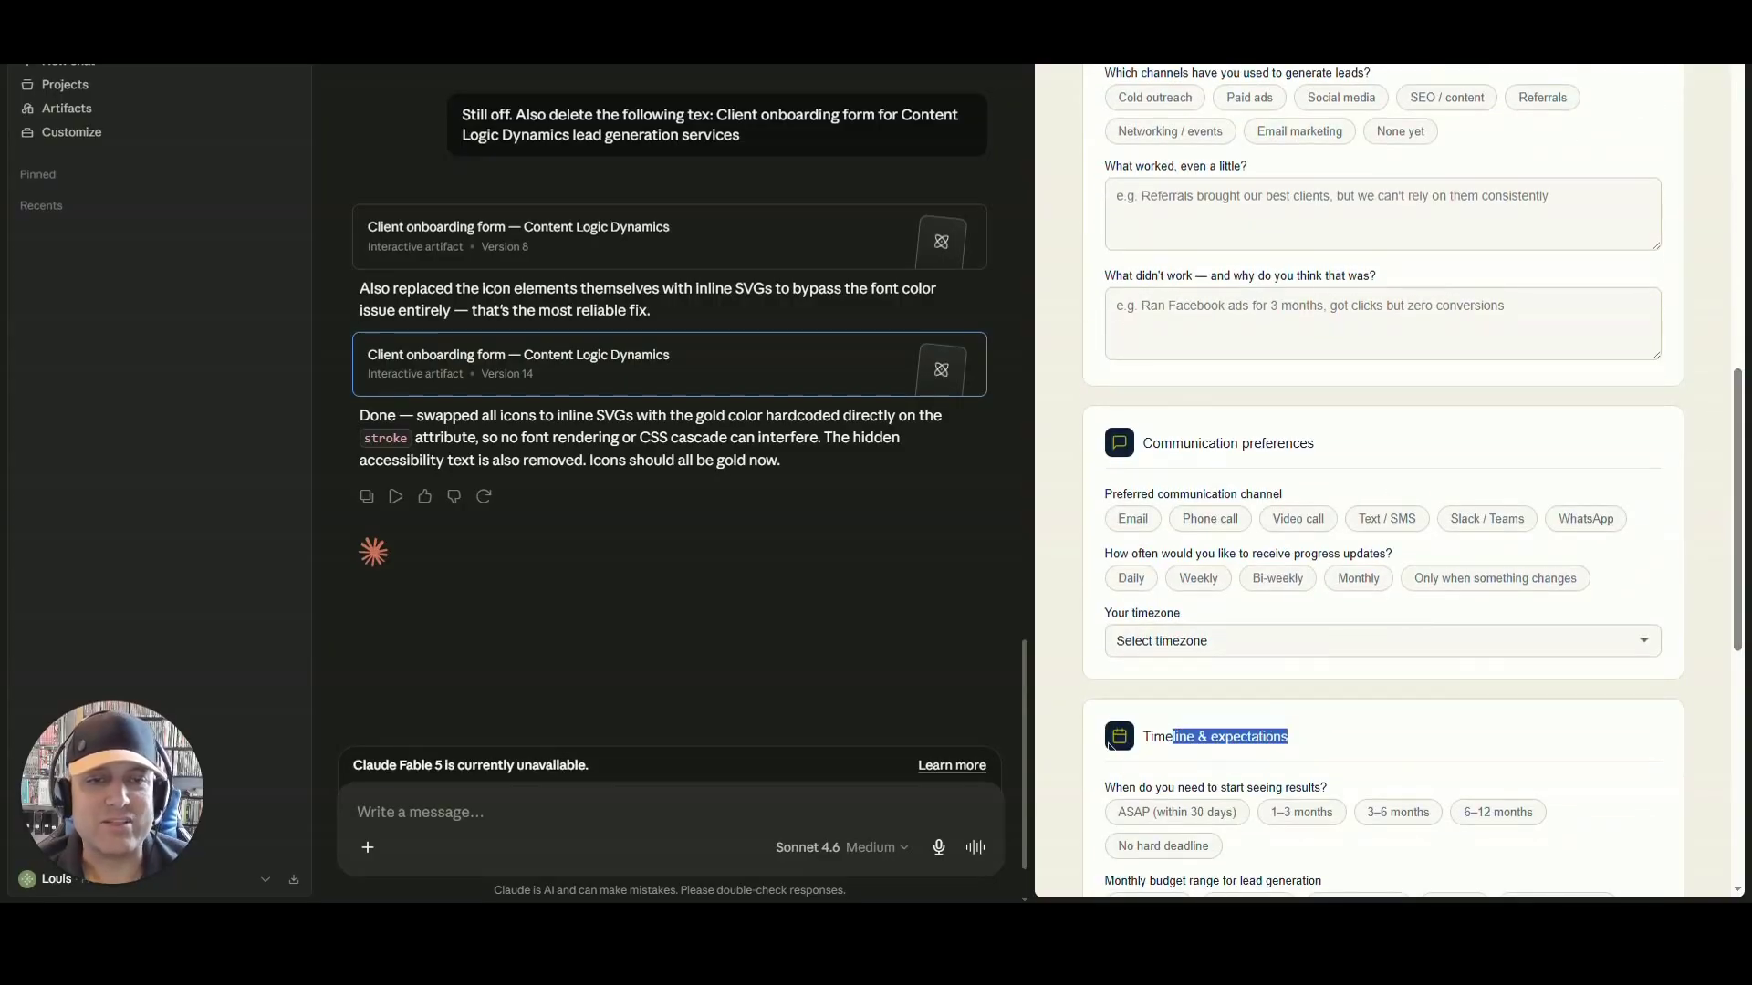
Look over the rest of the onboarding form, publish the artifact publicly with its link copied, and close the publishing dialog.
{"action": "scroll", "coordinate": [1287, 737], "scroll_direction": "down", "scroll_amount": 3}
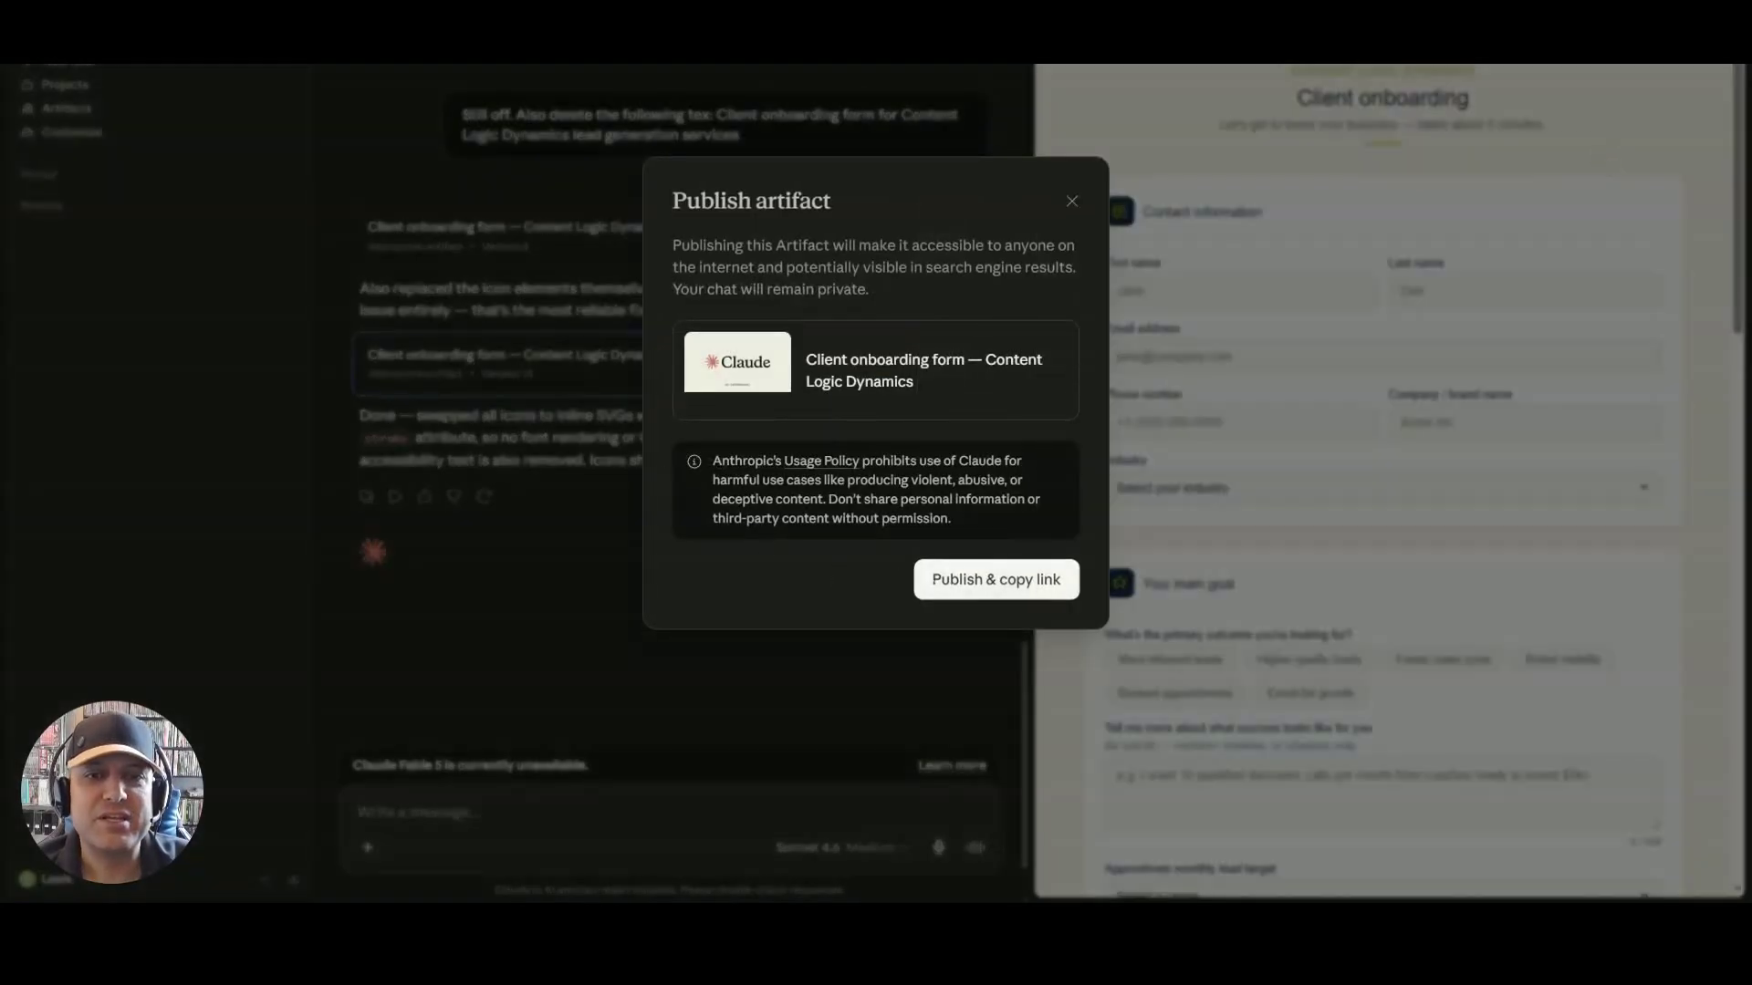
{"action": "left_click", "coordinate": [995, 581]}
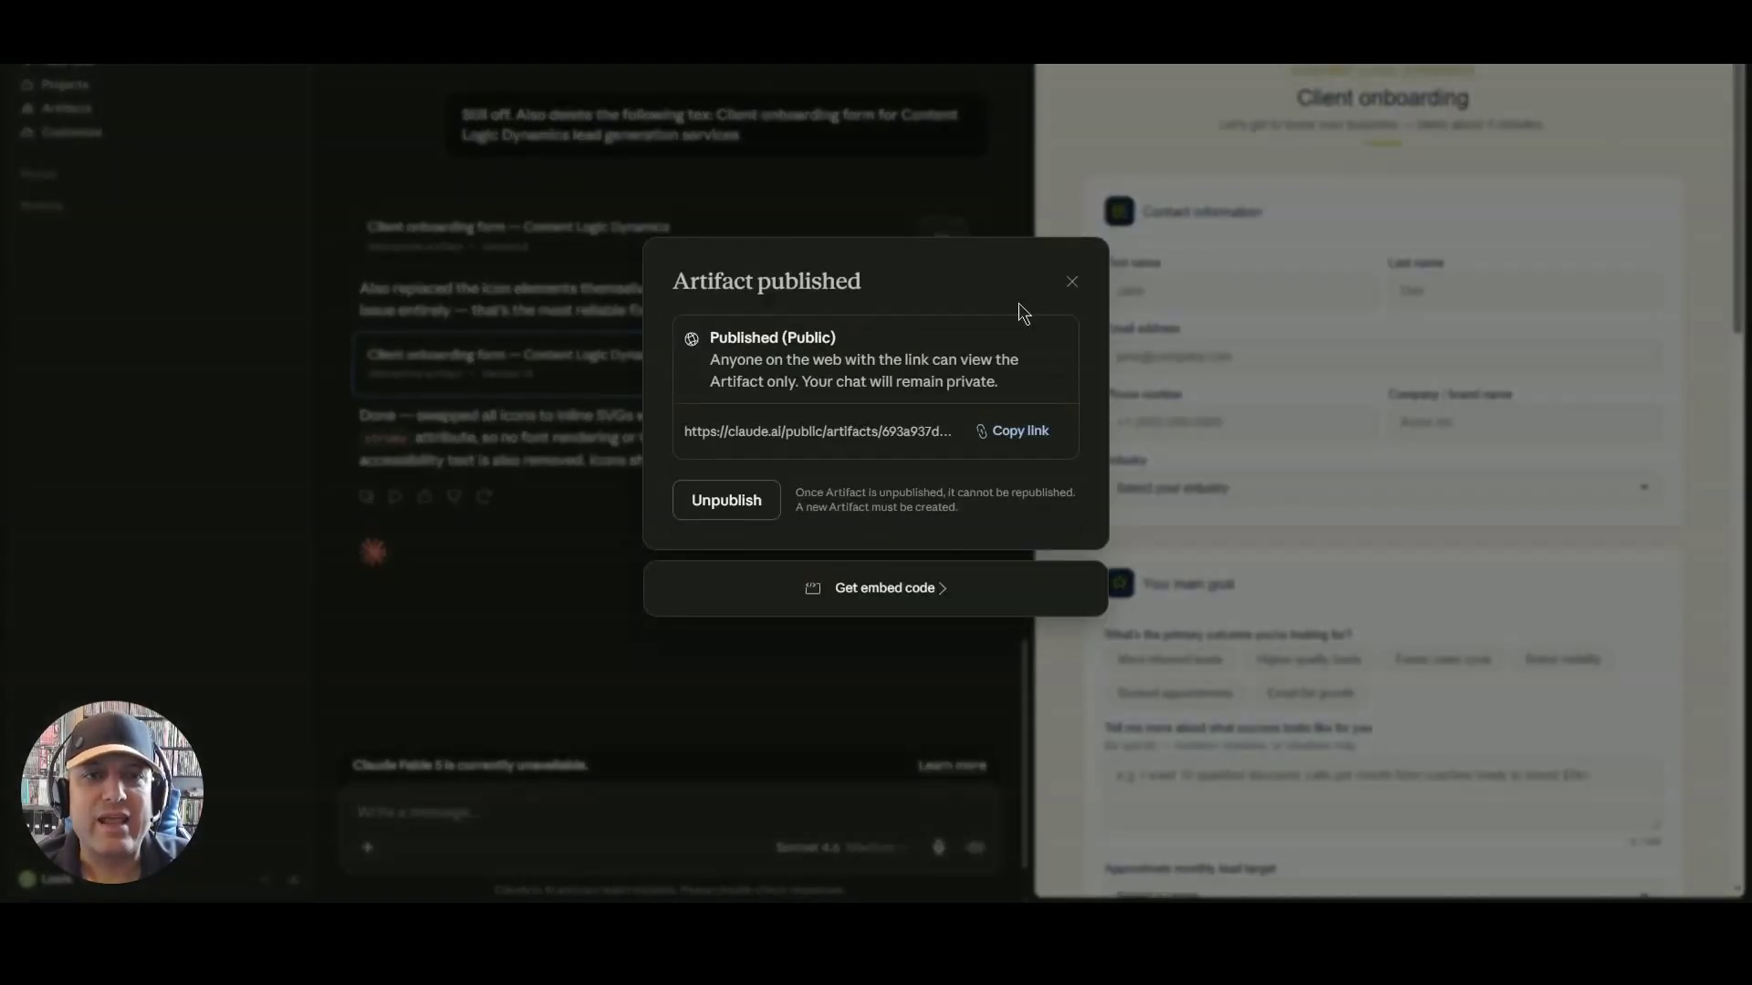
{"action": "left_click", "coordinate": [1073, 282]}
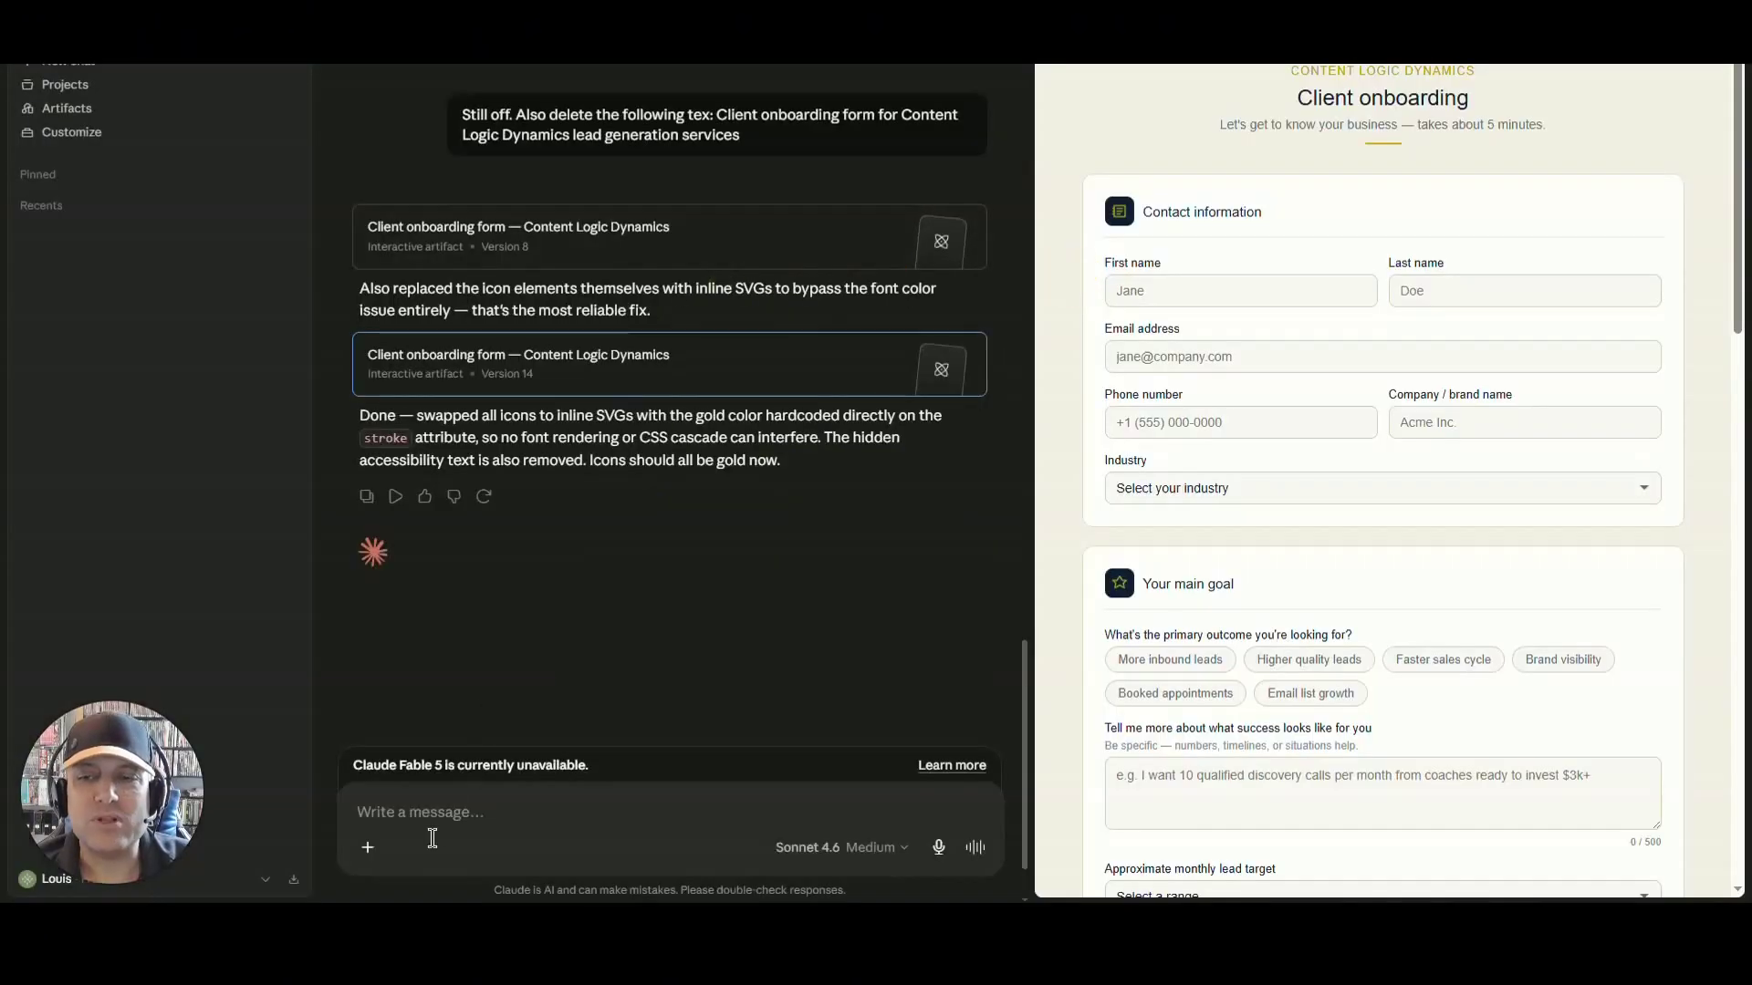
Switch to the web browser, open the published onboarding form and look through its sections down to the submission area.
{"action": "mouse_move", "coordinate": [410, 896]}
{"action": "left_click", "coordinate": [254, 830]}
{"action": "key", "text": "ctrl+l"}
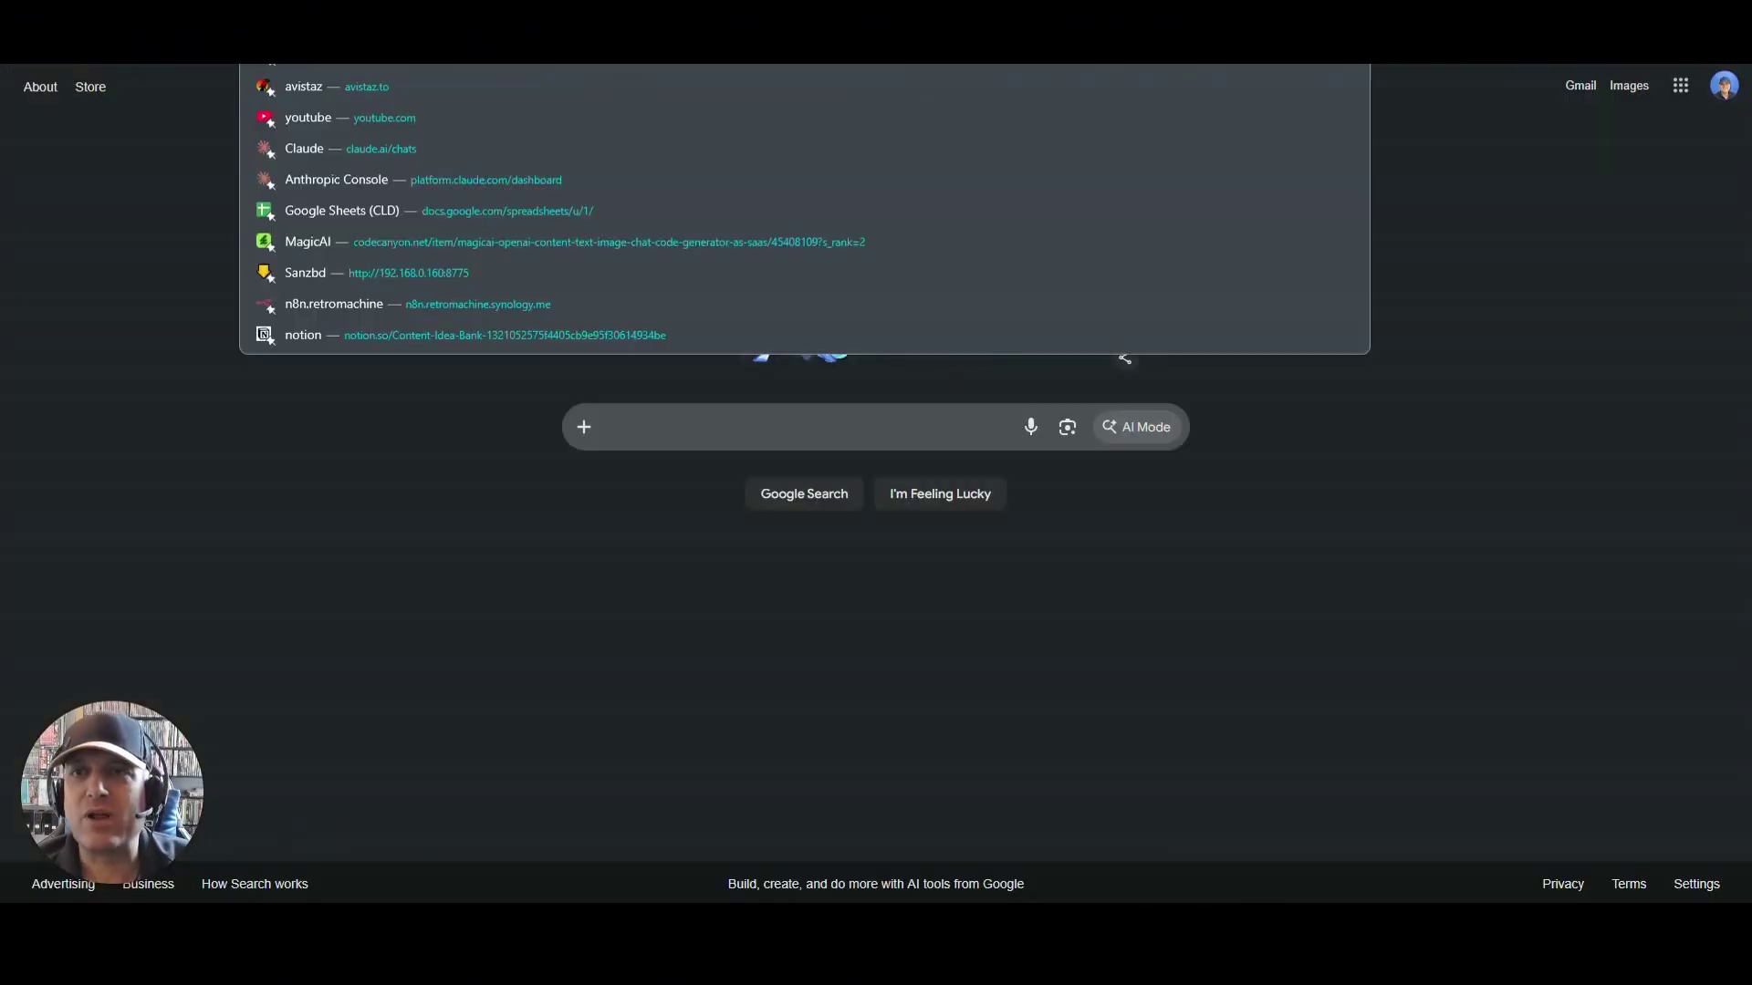
{"action": "left_click", "coordinate": [430, 148]}
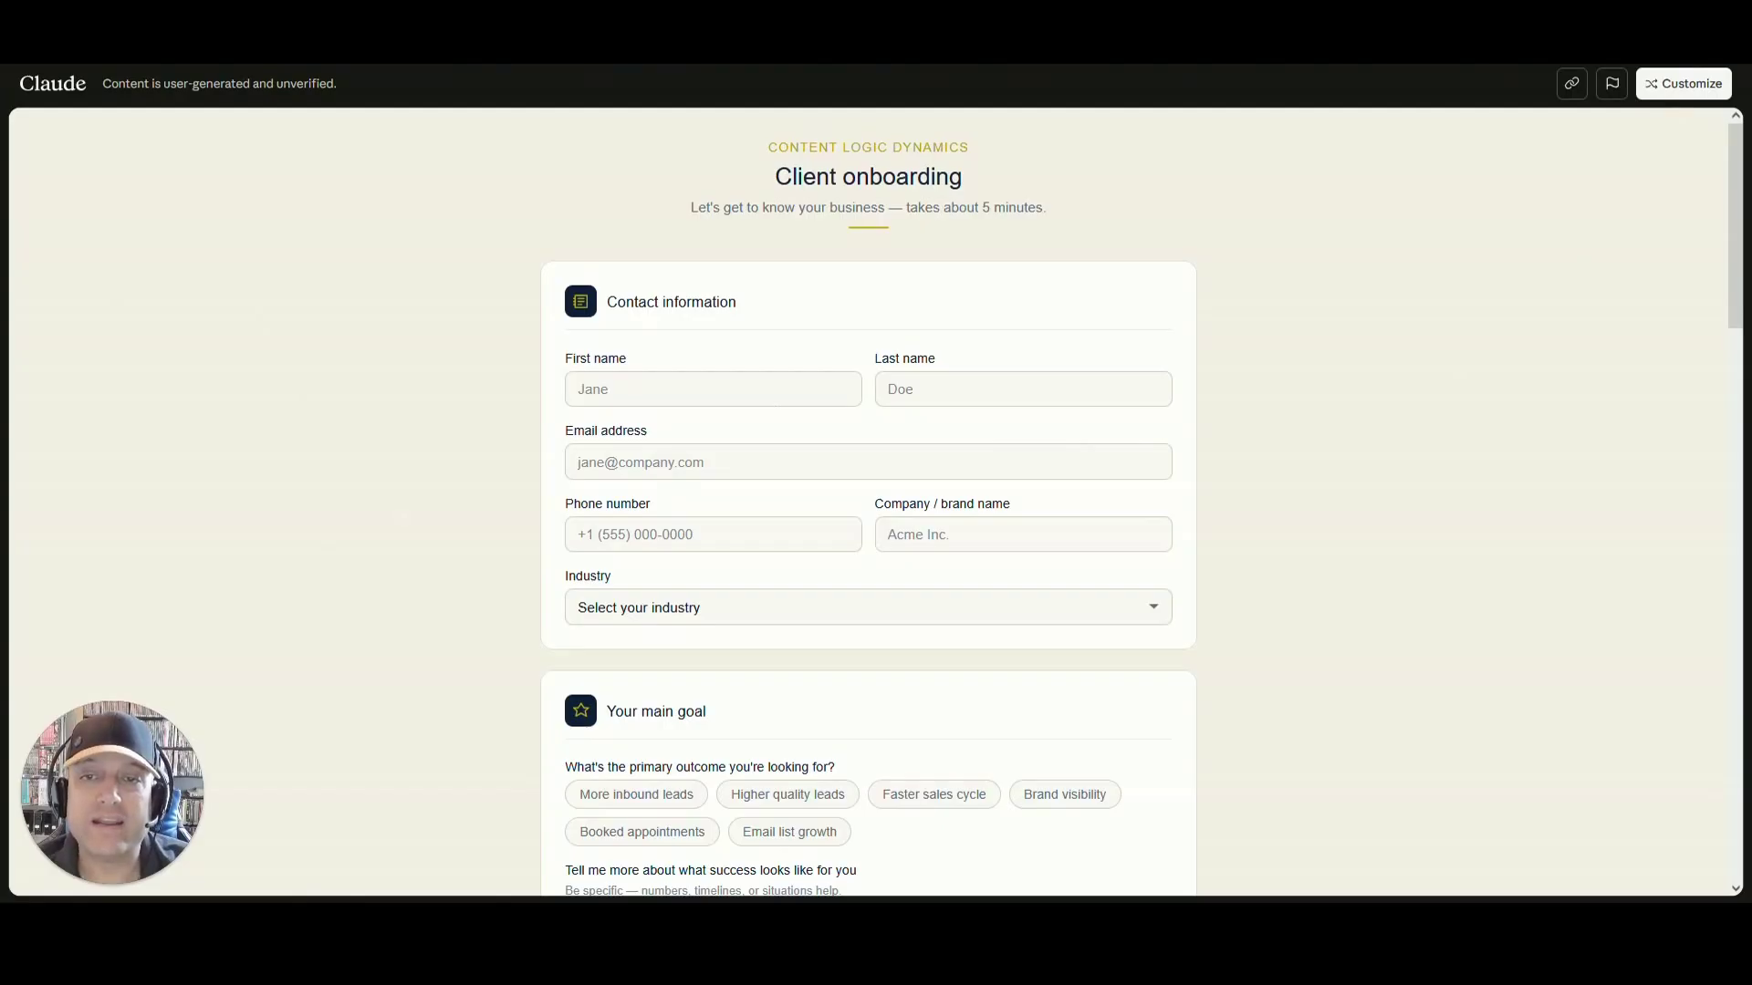
{"action": "scroll", "coordinate": [1378, 402], "scroll_direction": "down", "scroll_amount": 6}
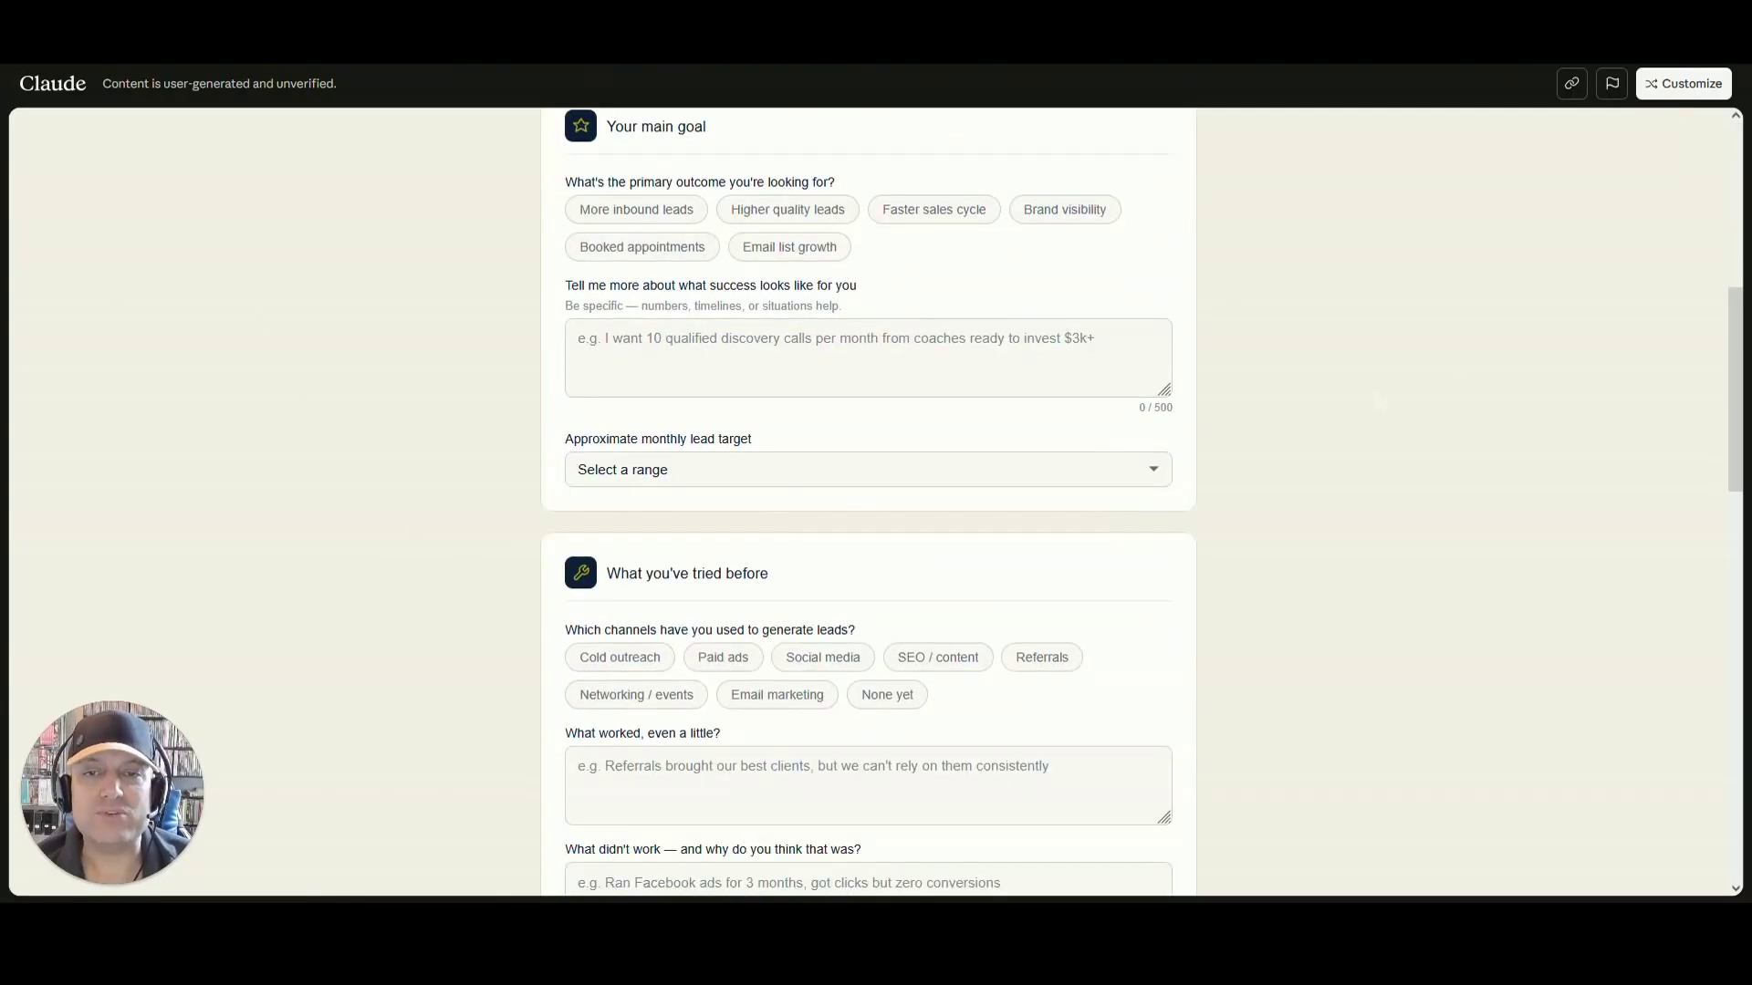
{"action": "scroll", "coordinate": [1378, 401], "scroll_direction": "down", "scroll_amount": 12}
{"action": "scroll", "coordinate": [1393, 398], "scroll_direction": "down", "scroll_amount": 3}
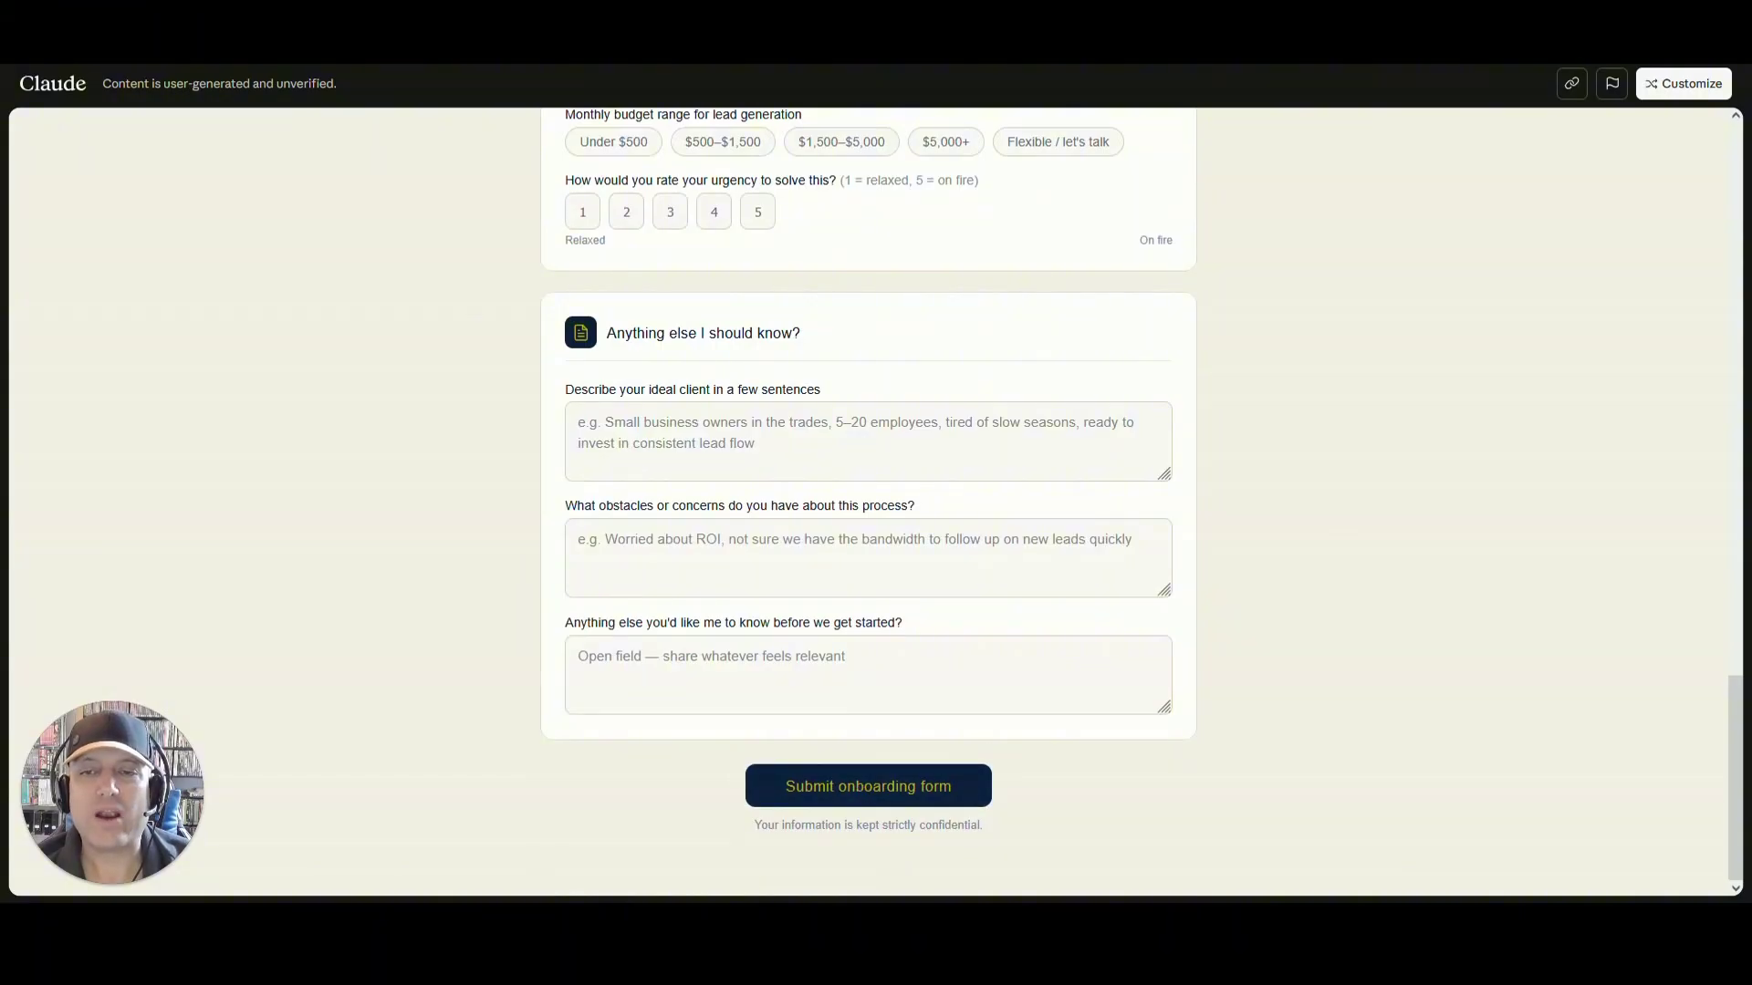
Fill in the closing section with "gjgh" for obstacles or concerns and "gjh" for the ideal client description.
{"action": "left_click", "coordinate": [611, 657]}
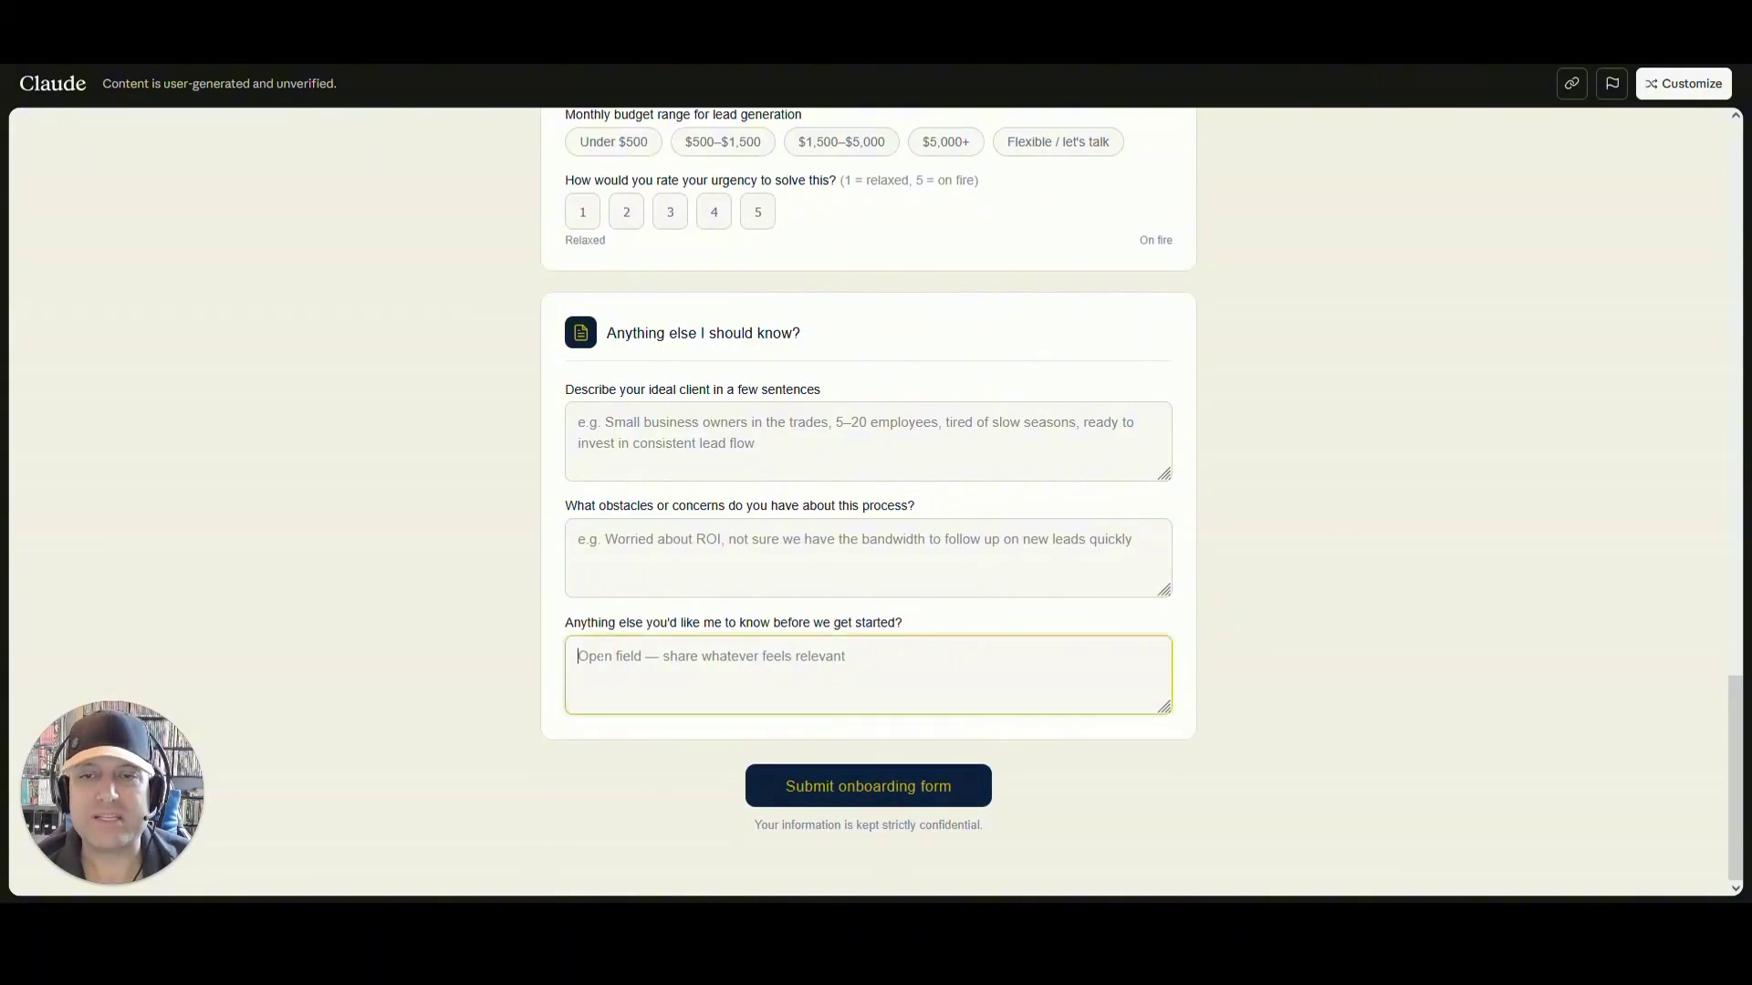
{"action": "left_click", "coordinate": [603, 581]}
{"action": "type", "text": "gigh"}
{"action": "left_click", "coordinate": [666, 452]}
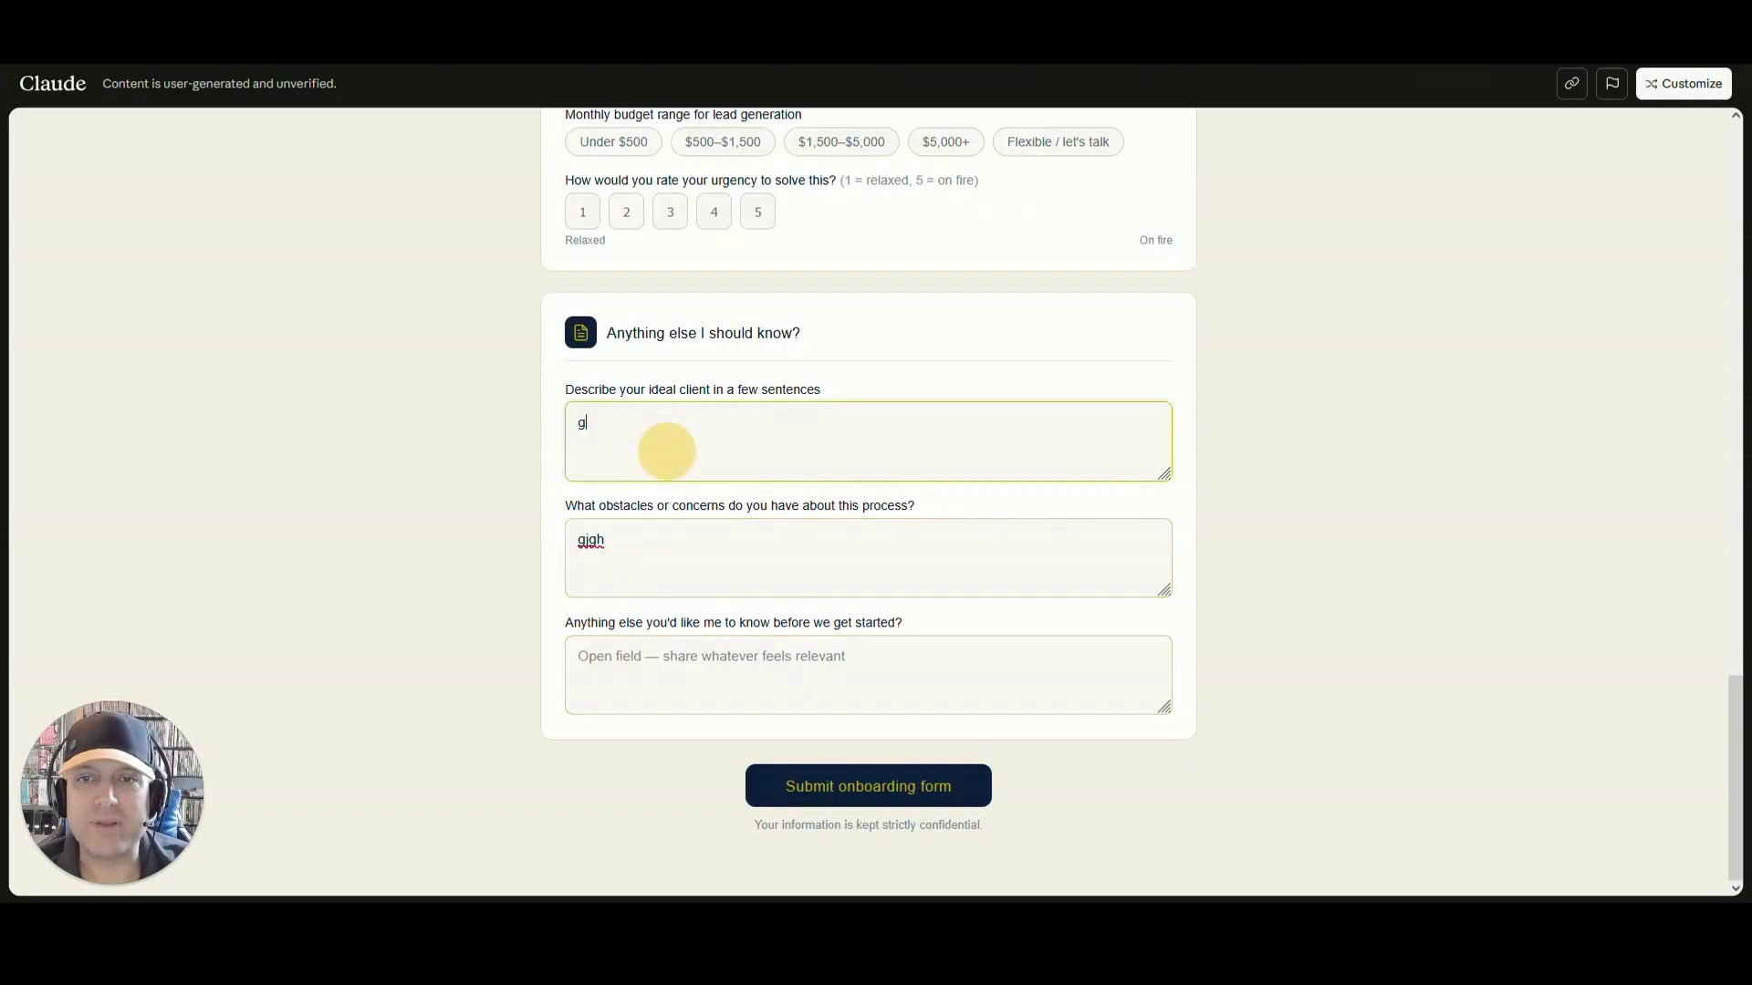
{"action": "type", "text": "gjh"}
Set the timezone in the communication preferences to Eastern (ET).
{"action": "scroll", "coordinate": [867, 502], "scroll_direction": "up", "scroll_amount": 5}
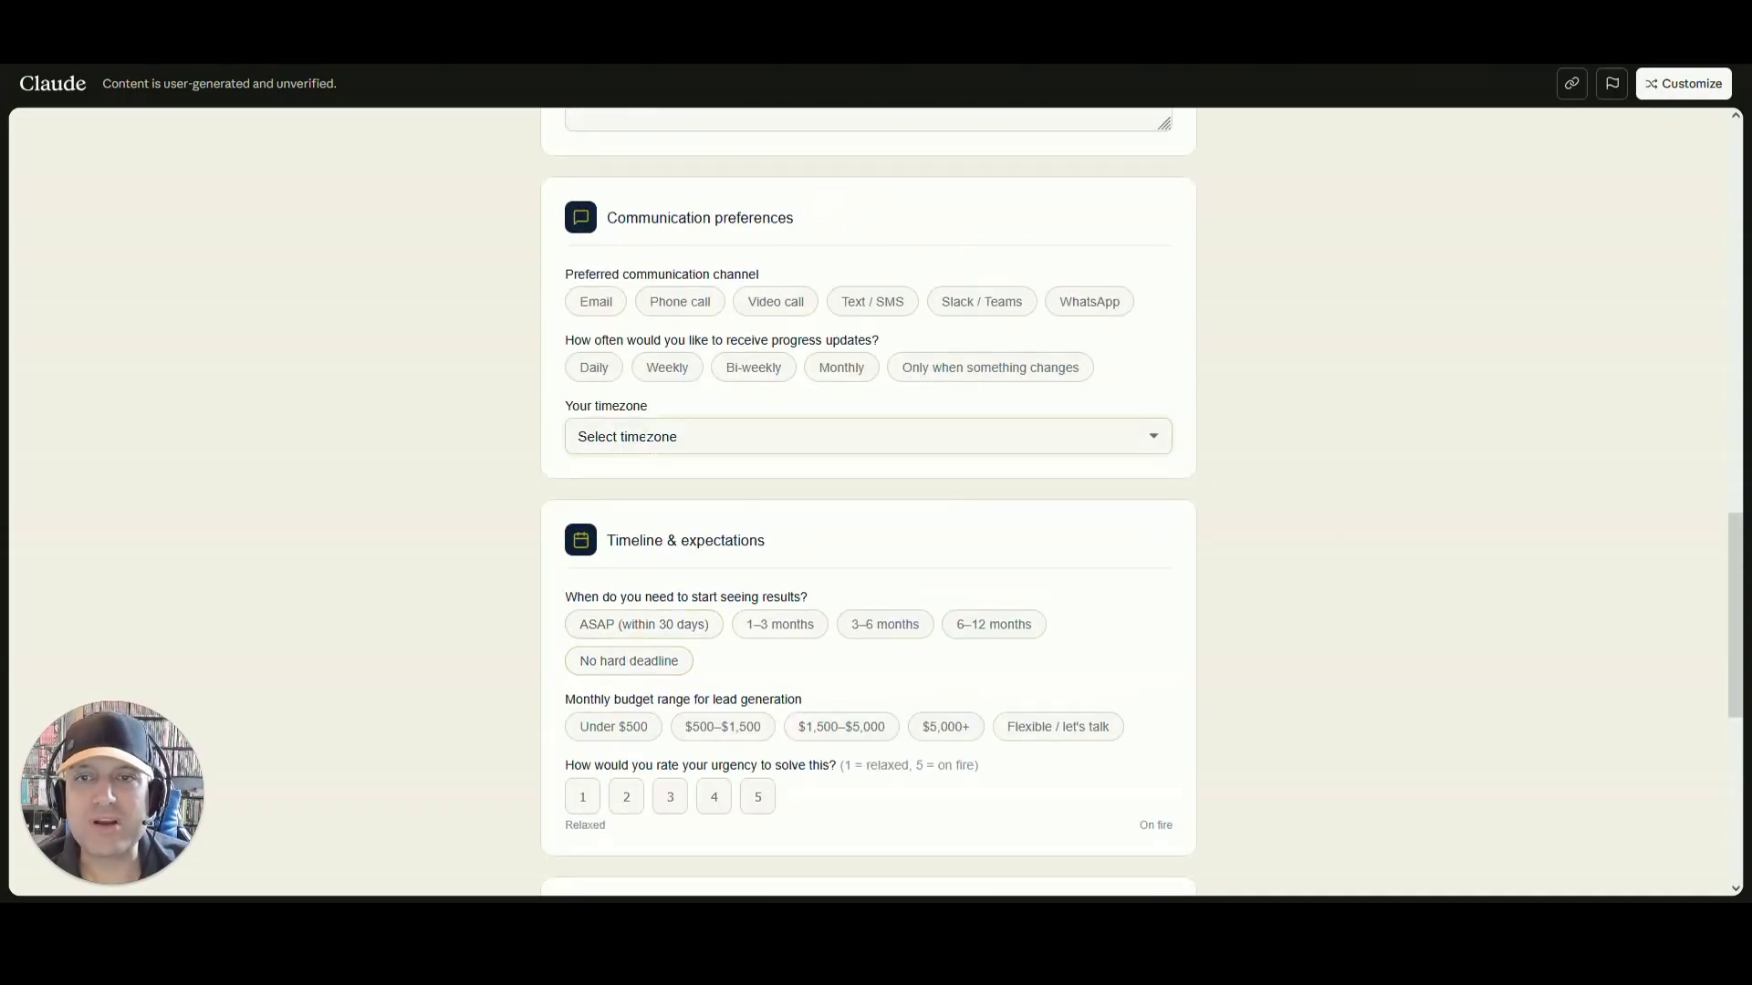
{"action": "left_click", "coordinate": [639, 436]}
{"action": "left_click", "coordinate": [639, 496]}
Under What you've tried before, enter "fhfg" for what didn't work and "fhg" for what worked, and choose Cold outreach.
{"action": "scroll", "coordinate": [642, 384], "scroll_direction": "up", "scroll_amount": 3}
{"action": "left_click", "coordinate": [643, 384]}
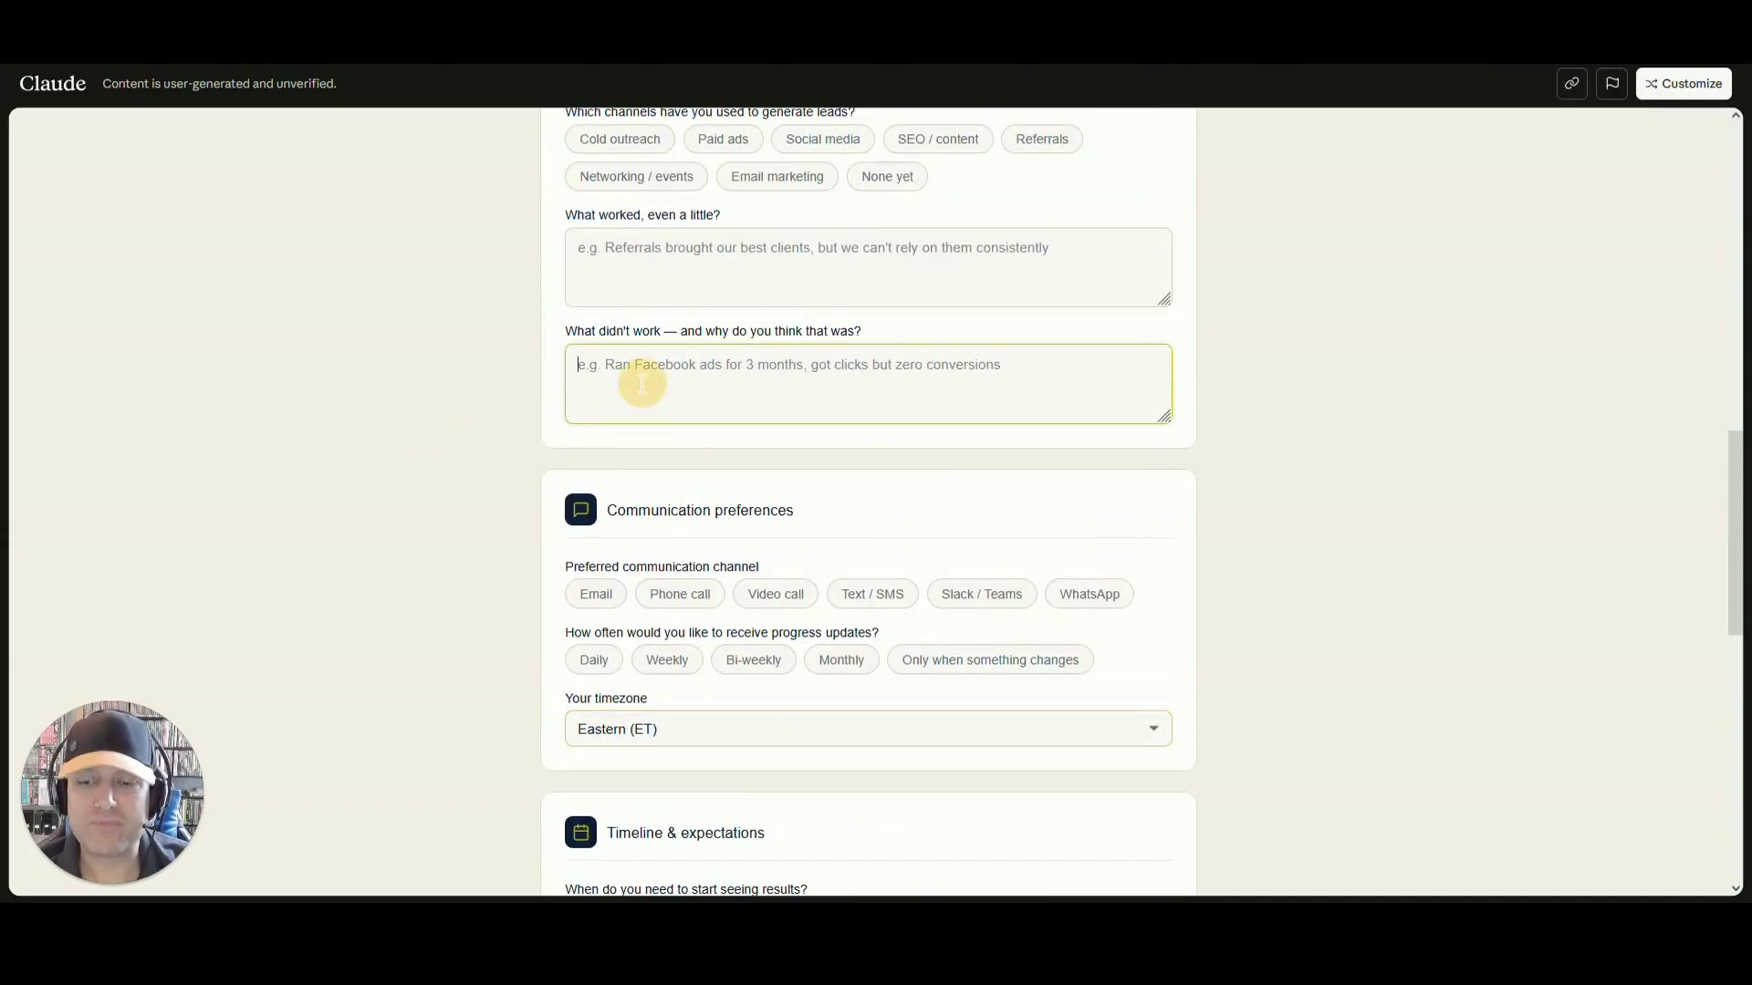
{"action": "type", "text": "fhfg"}
{"action": "left_click", "coordinate": [653, 286]}
{"action": "type", "text": "fhg"}
{"action": "scroll", "coordinate": [589, 431], "scroll_direction": "up", "scroll_amount": 3}
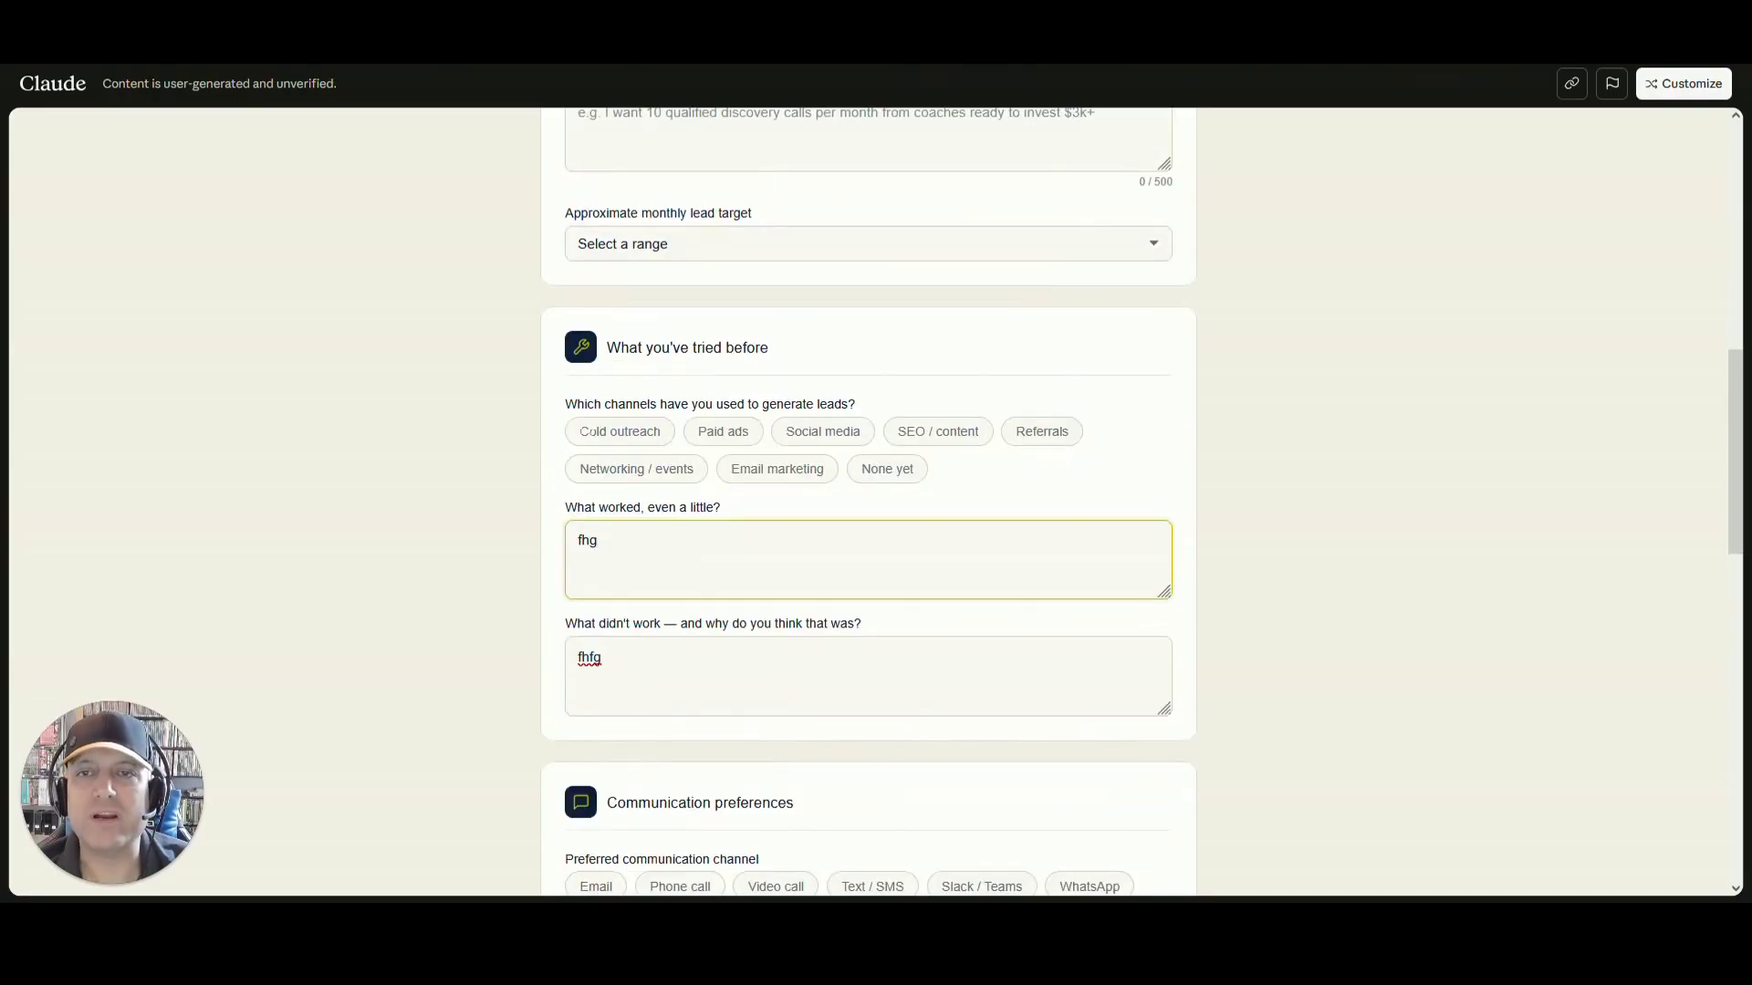
{"action": "left_click", "coordinate": [588, 432]}
Under Your main goal, set the monthly lead target to 1–10 leads/month and choose More inbound leads as the primary outcome.
{"action": "scroll", "coordinate": [593, 438], "scroll_direction": "up", "scroll_amount": 3}
{"action": "left_click", "coordinate": [611, 536]}
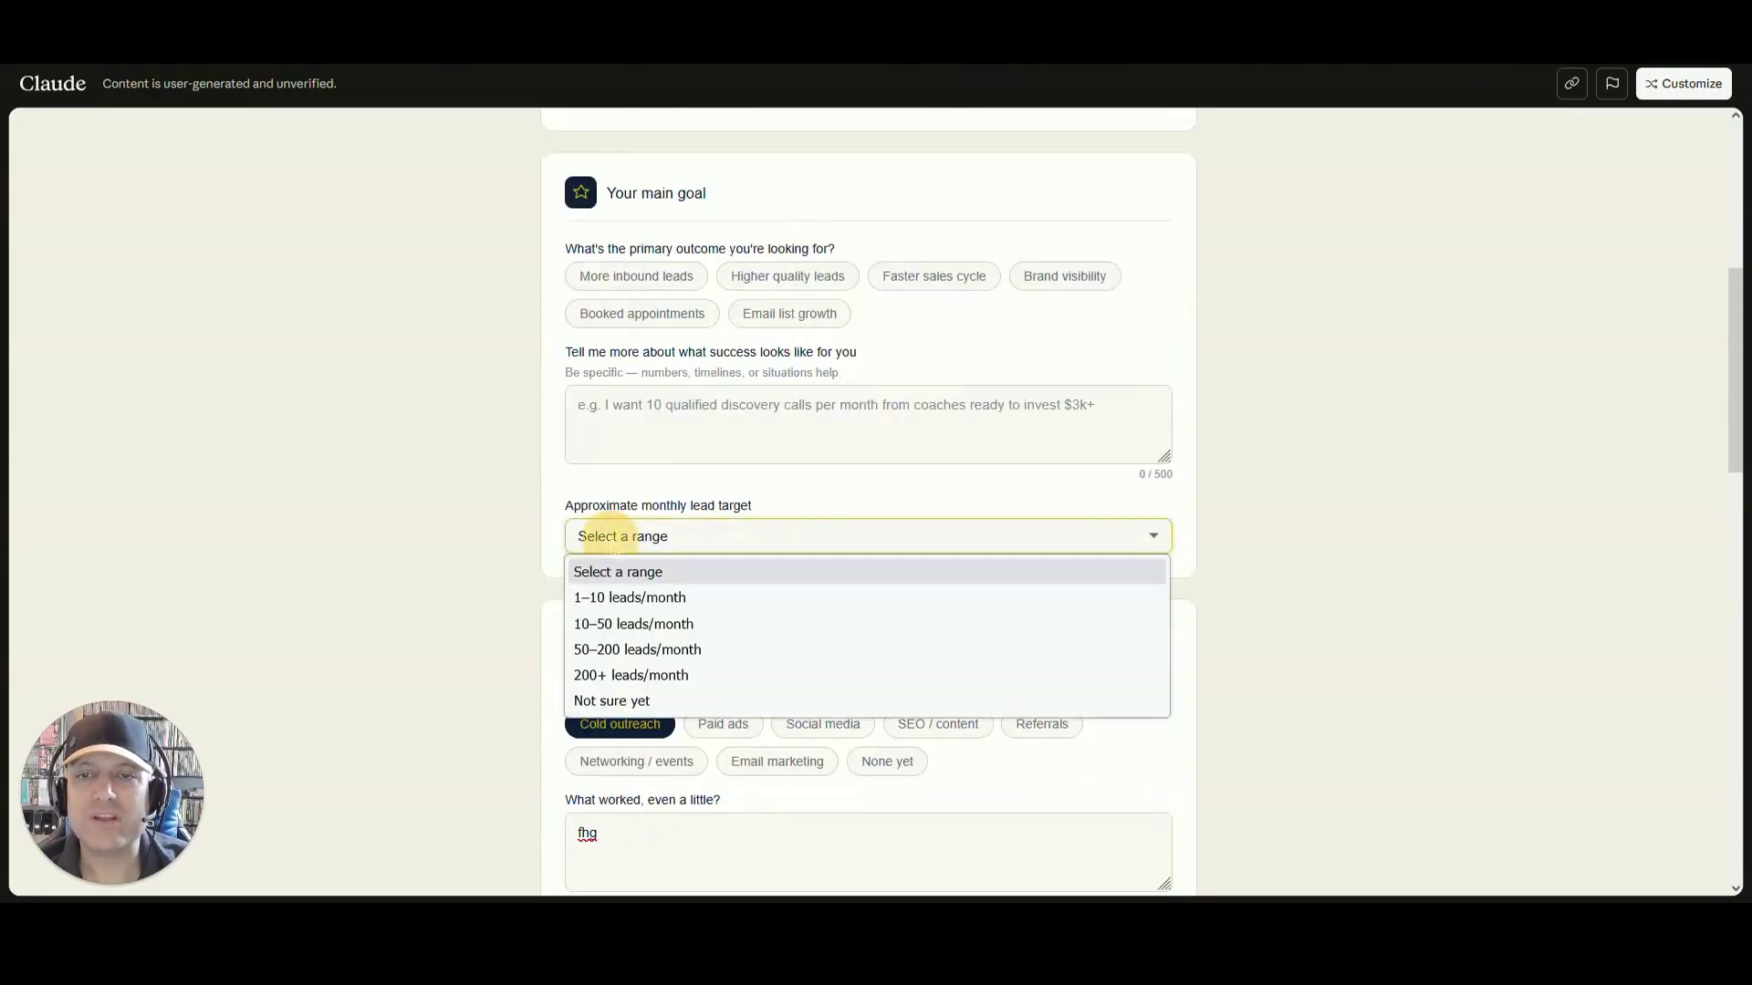
{"action": "left_click", "coordinate": [632, 595]}
Fill in the first name, last name and email address in the contact information with test text.
{"action": "scroll", "coordinate": [511, 461], "scroll_direction": "up", "scroll_amount": 5}
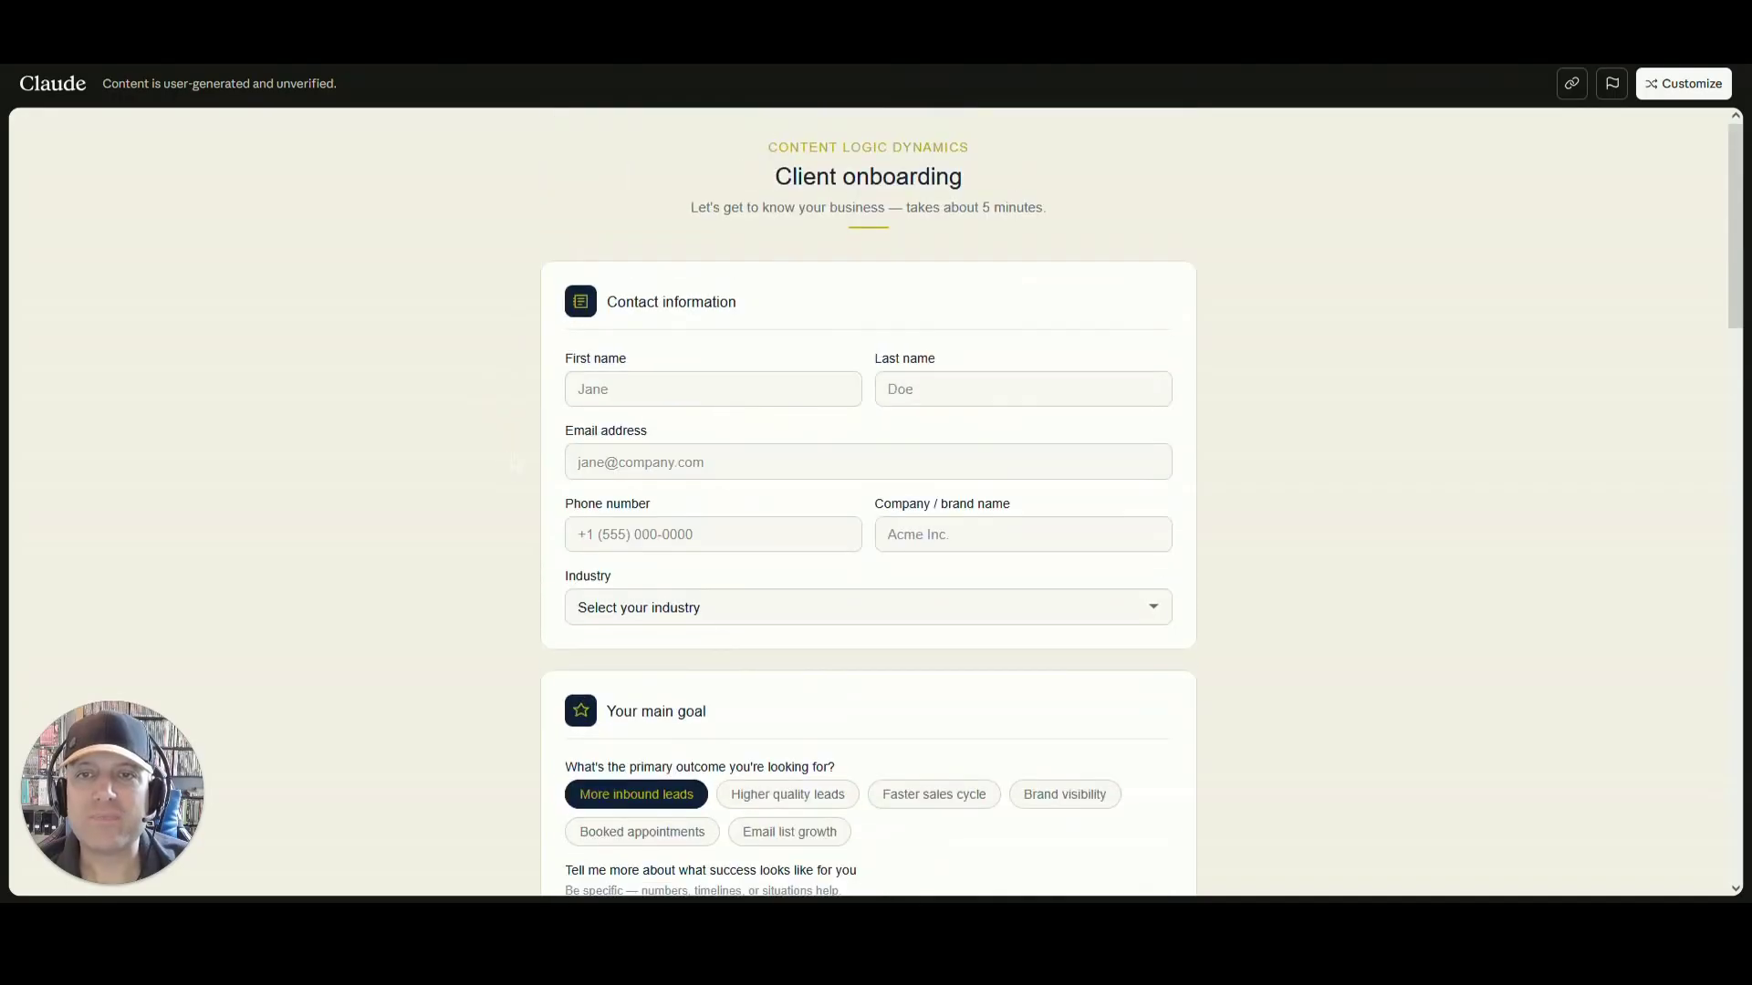
{"action": "left_click", "coordinate": [636, 388]}
{"action": "type", "text": "xvbg"}
{"action": "left_click", "coordinate": [974, 387]}
{"action": "type", "text": "gf"}
{"action": "left_click", "coordinate": [813, 457]}
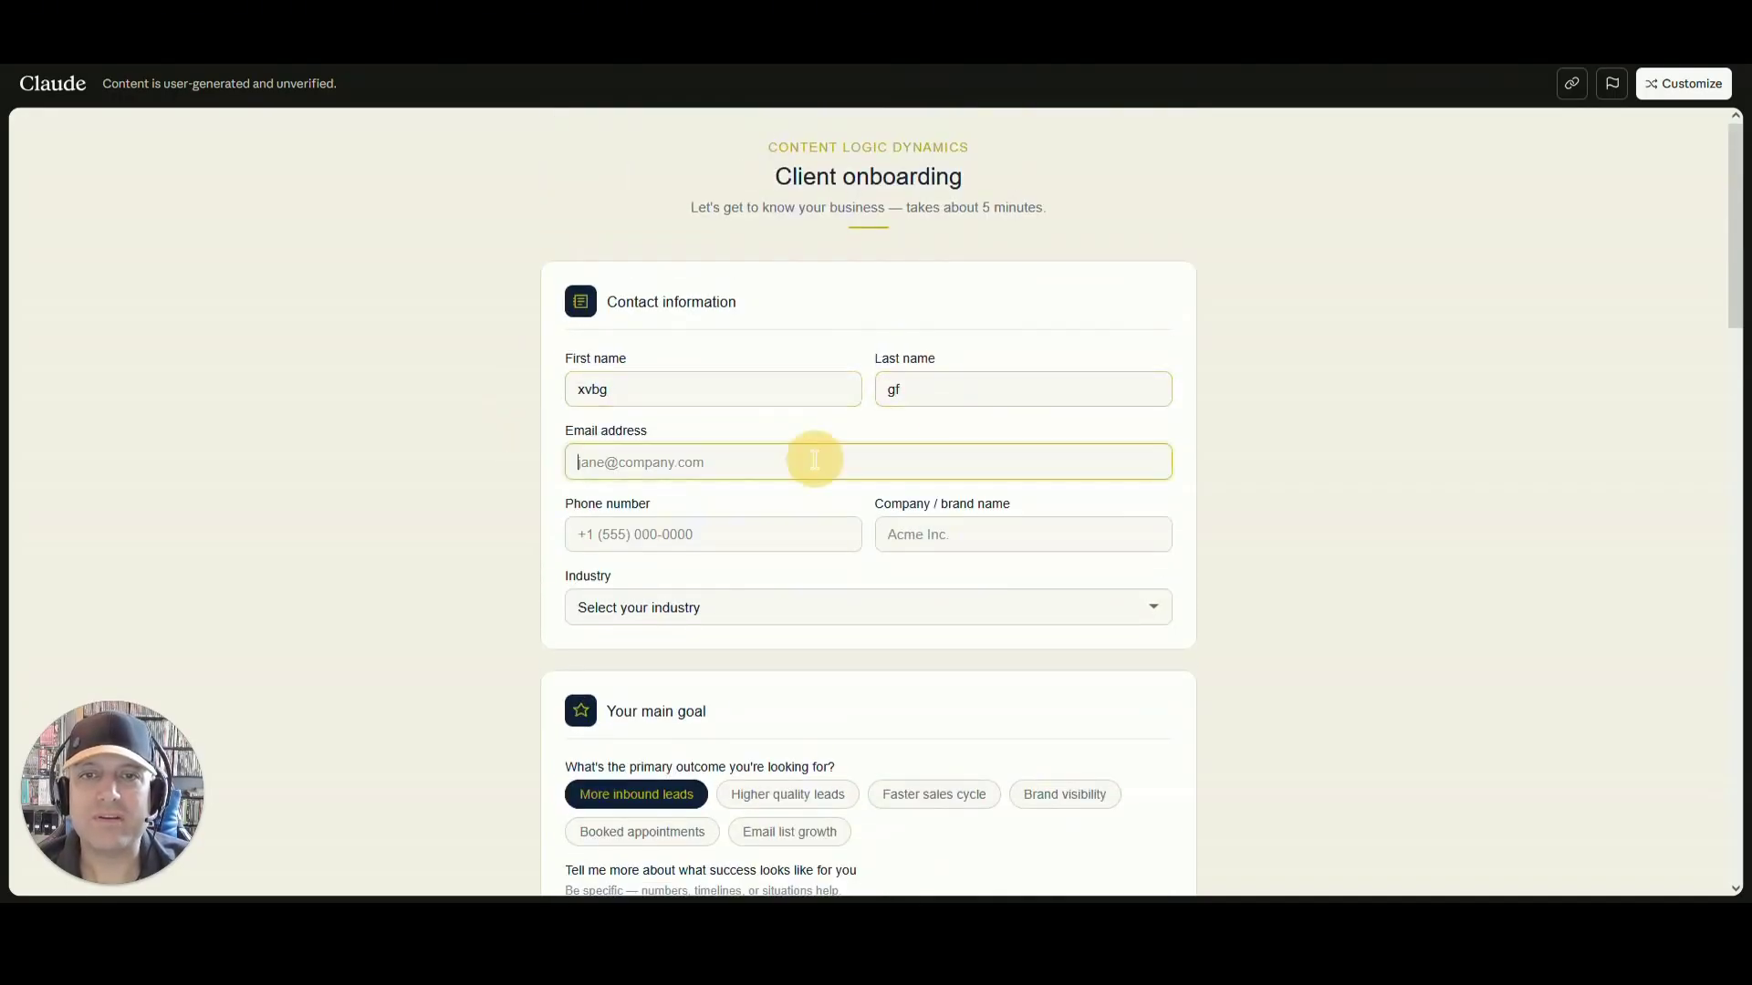
{"action": "type", "text": "dfgdf"}
Complete the contact information with a test phone number, the company name "dfg" and an industry choice.
{"action": "left_click", "coordinate": [577, 534]}
{"action": "type", "text": "dfg"}
{"action": "key", "text": "Tab"}
{"action": "type", "text": "dfg"}
{"action": "key", "text": "Tab"}
{"action": "key", "text": "space"}
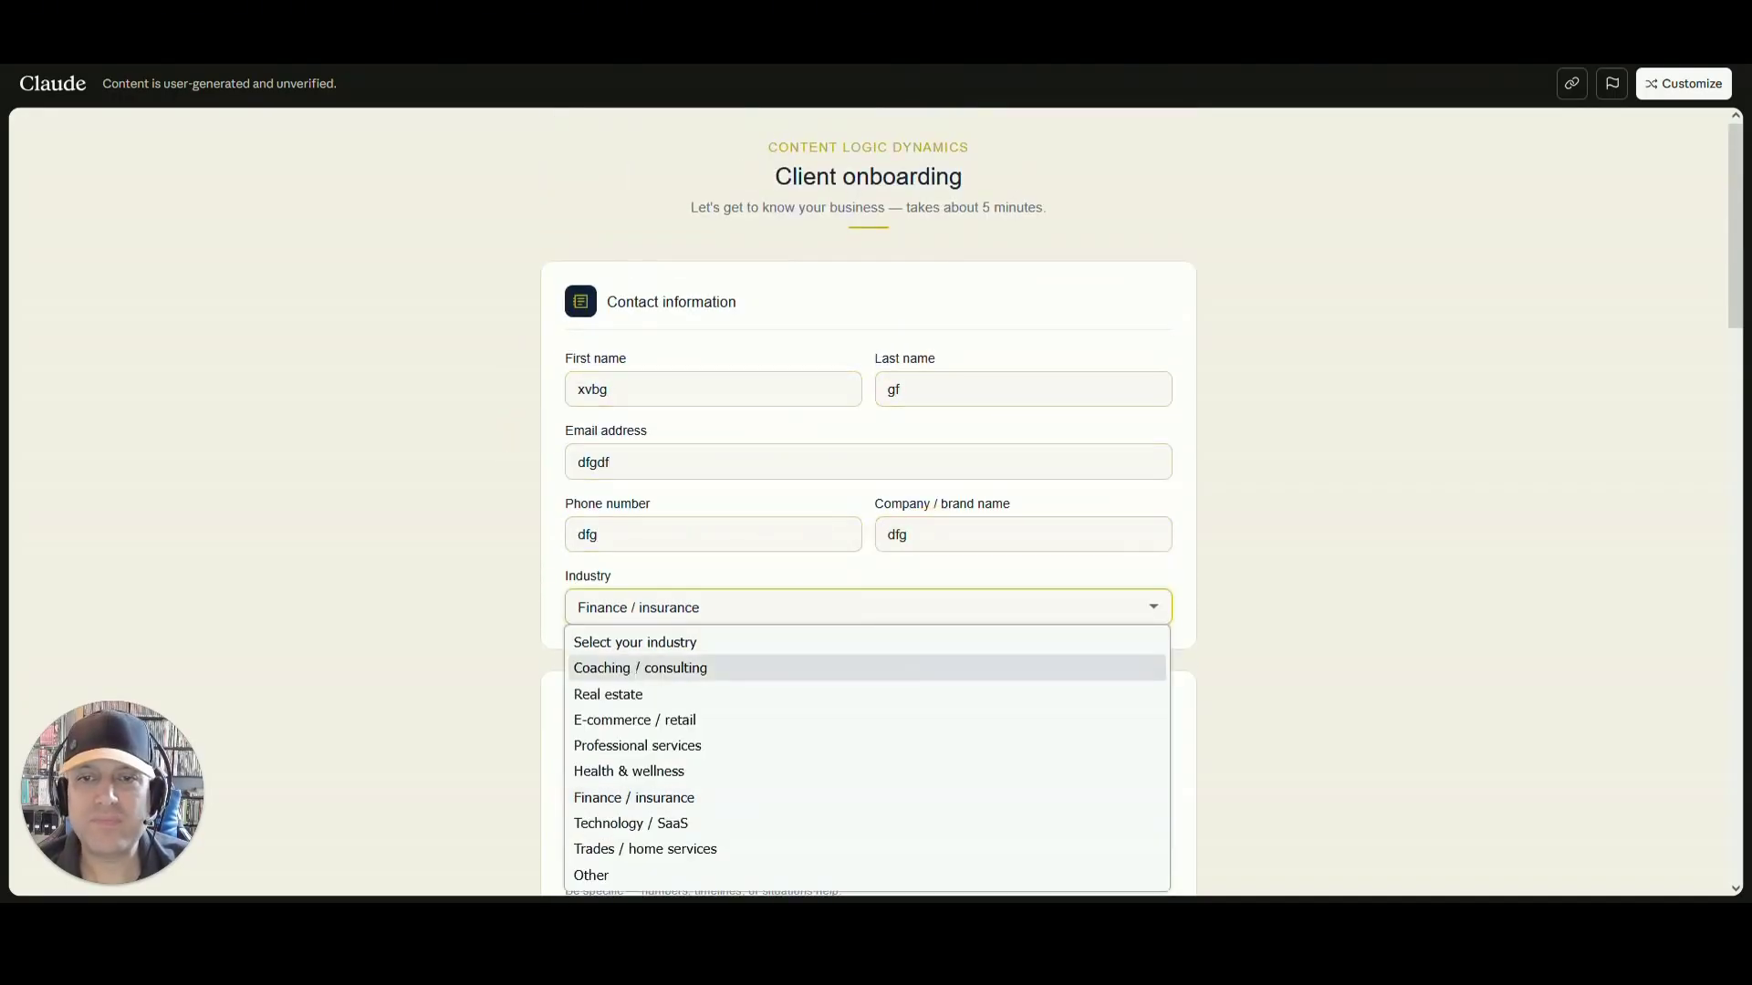
{"action": "key", "text": "Return"}
Under Timeline & expectations, choose urgency 2, No hard deadline and a monthly budget of $1,500–$5,000.
{"action": "scroll", "coordinate": [522, 548], "scroll_direction": "down", "scroll_amount": 12}
{"action": "scroll", "coordinate": [533, 518], "scroll_direction": "down", "scroll_amount": 6}
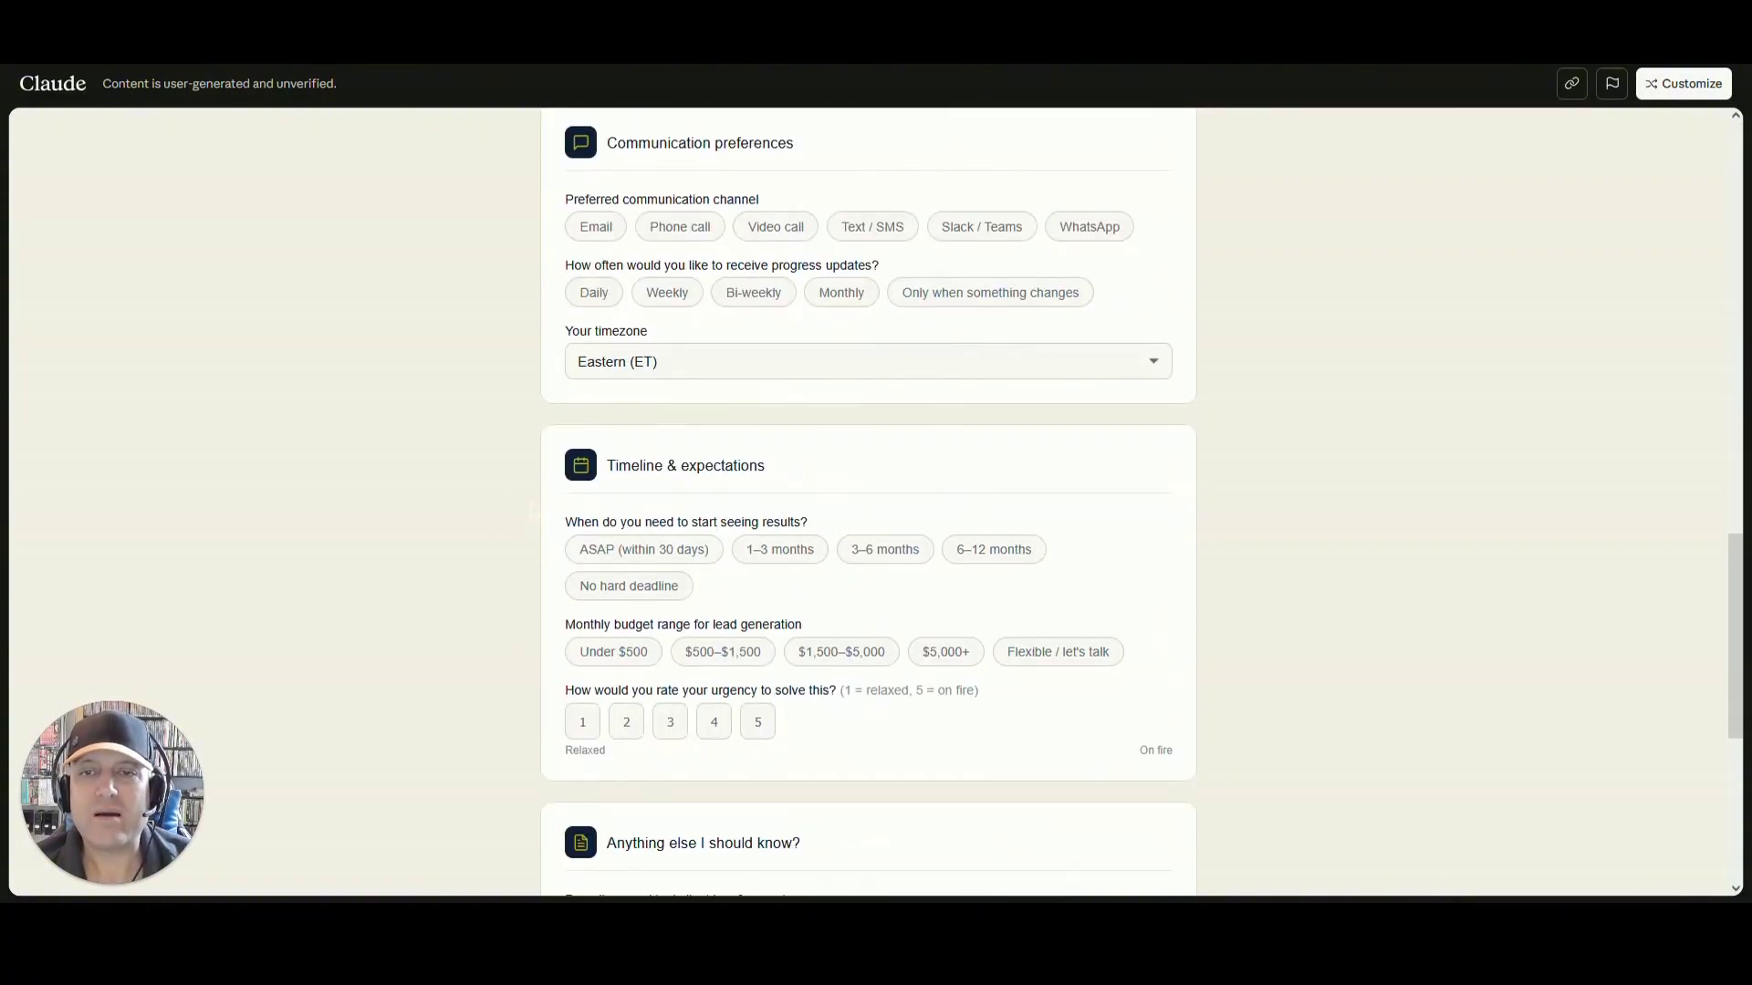
{"action": "left_click", "coordinate": [625, 437]}
{"action": "left_click", "coordinate": [620, 300]}
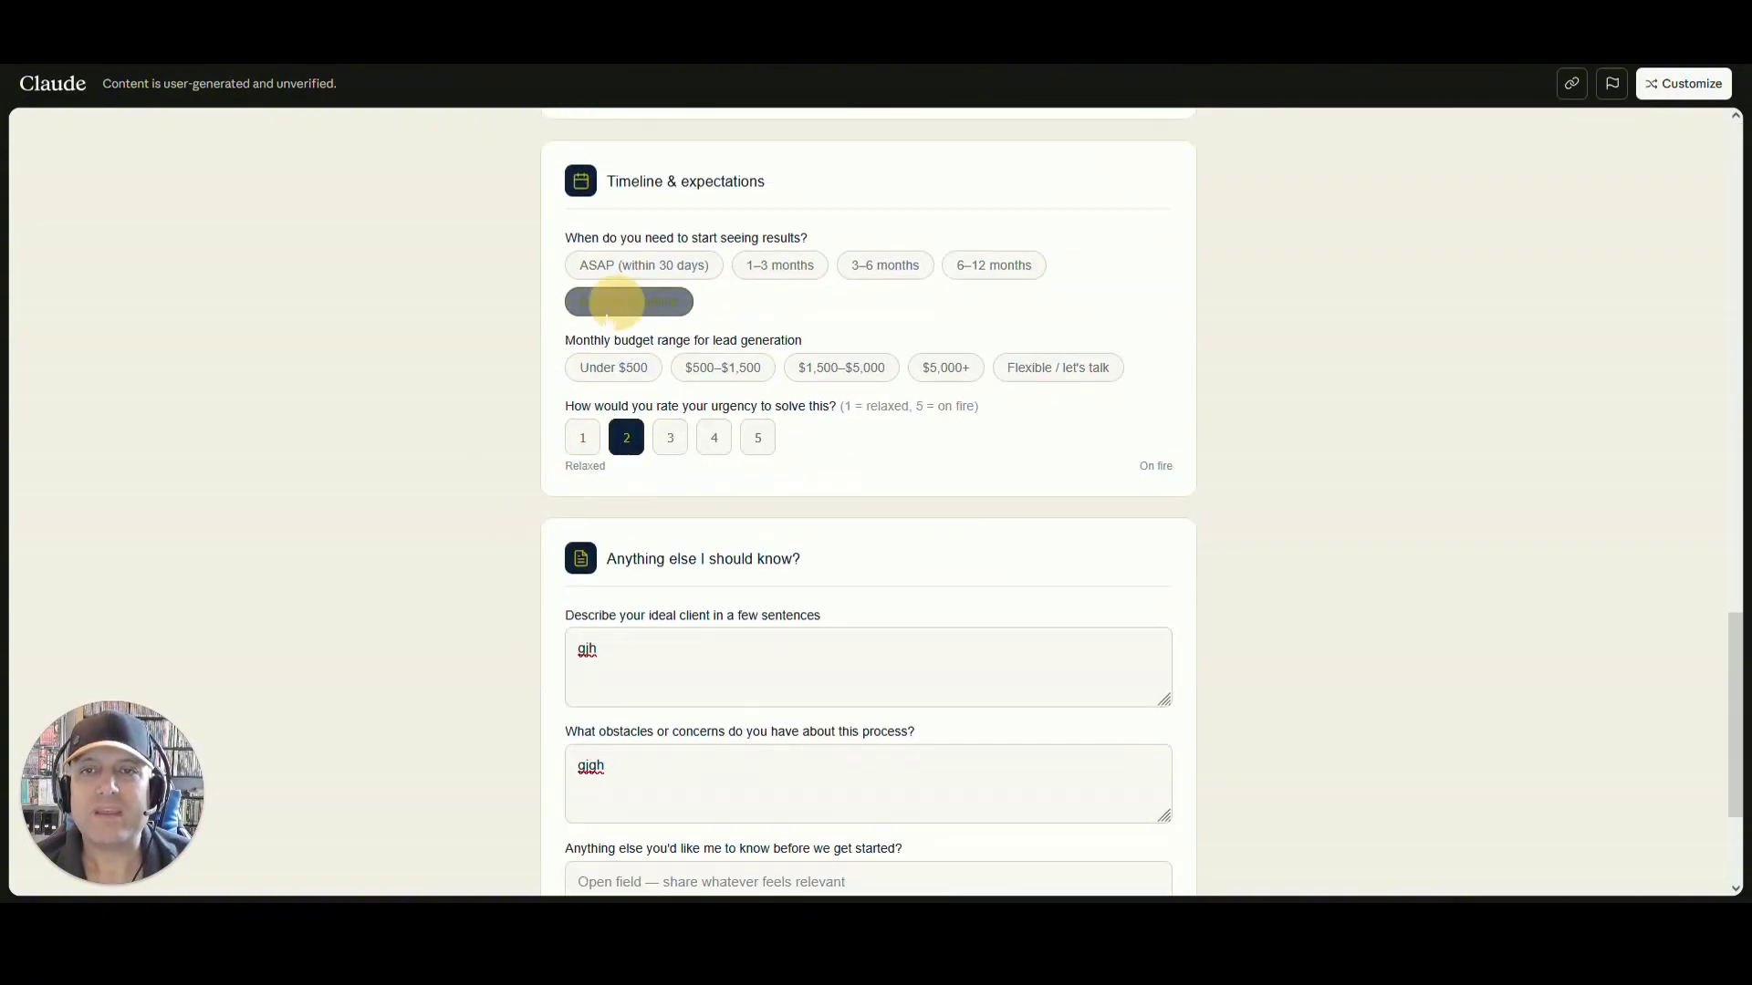
{"action": "left_click", "coordinate": [842, 367]}
Enter "dfgfd" as the additional information before getting started and submit the onboarding form.
{"action": "scroll", "coordinate": [842, 367], "scroll_direction": "down", "scroll_amount": 3}
{"action": "left_click", "coordinate": [576, 655]}
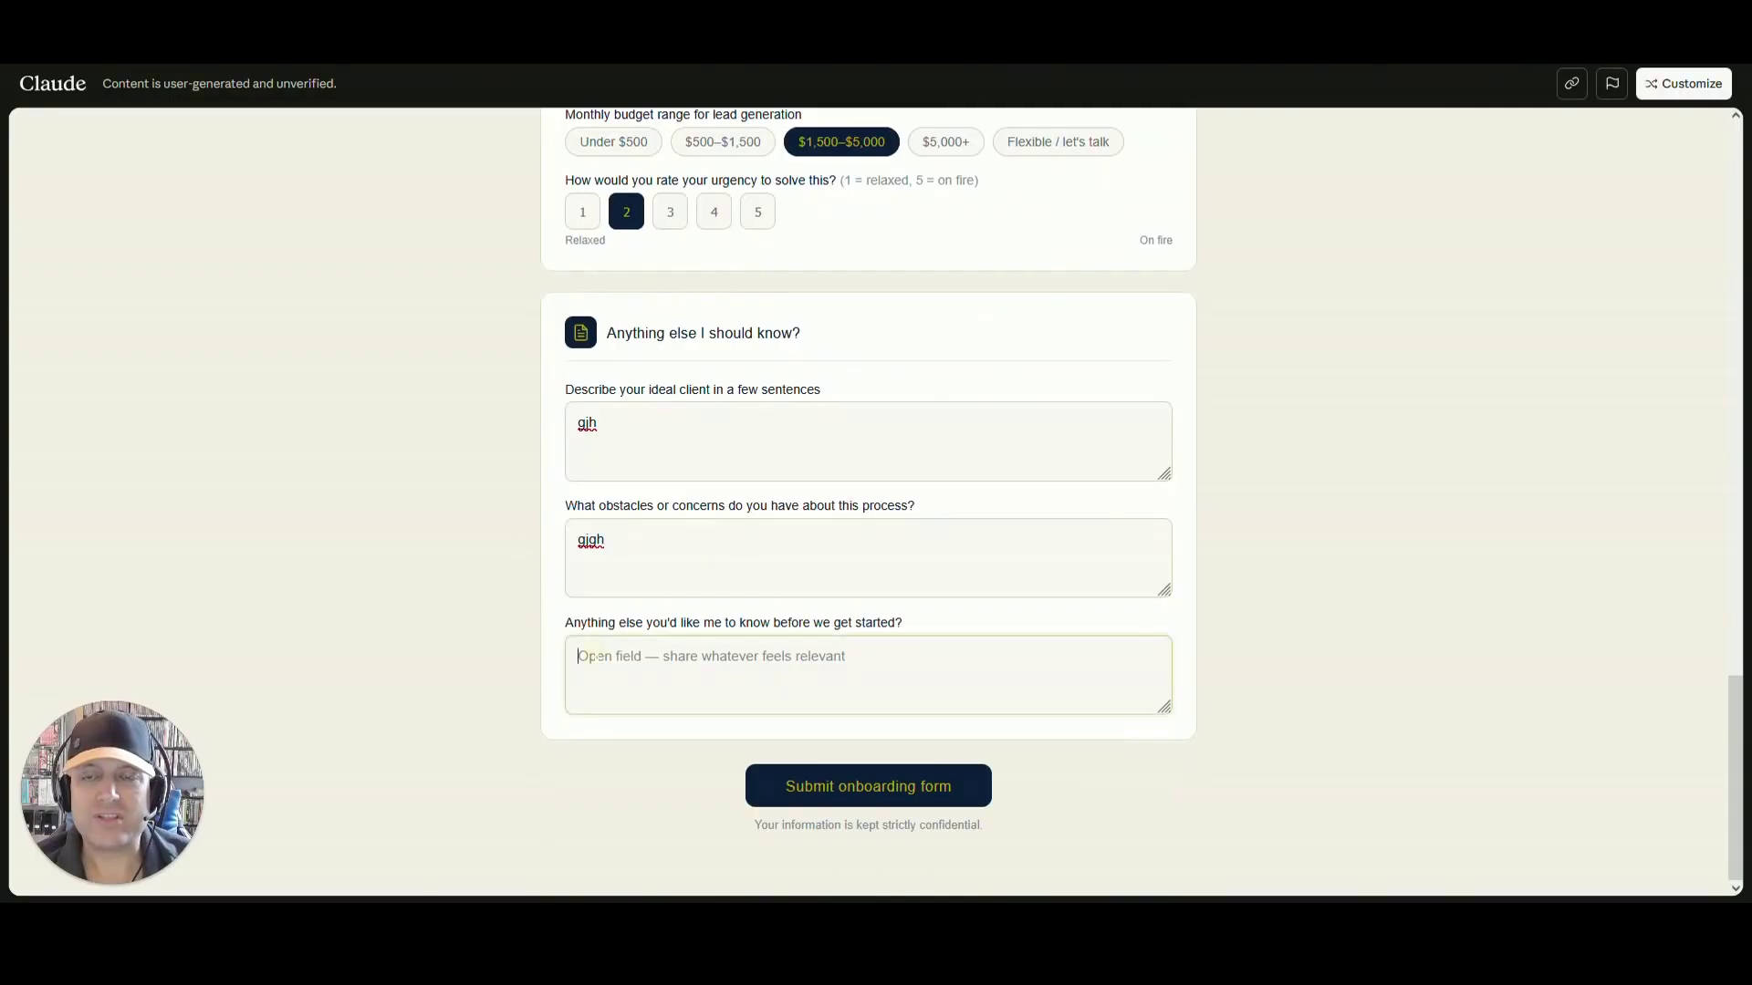
{"action": "type", "text": "dfgfd"}
{"action": "left_click", "coordinate": [856, 790]}
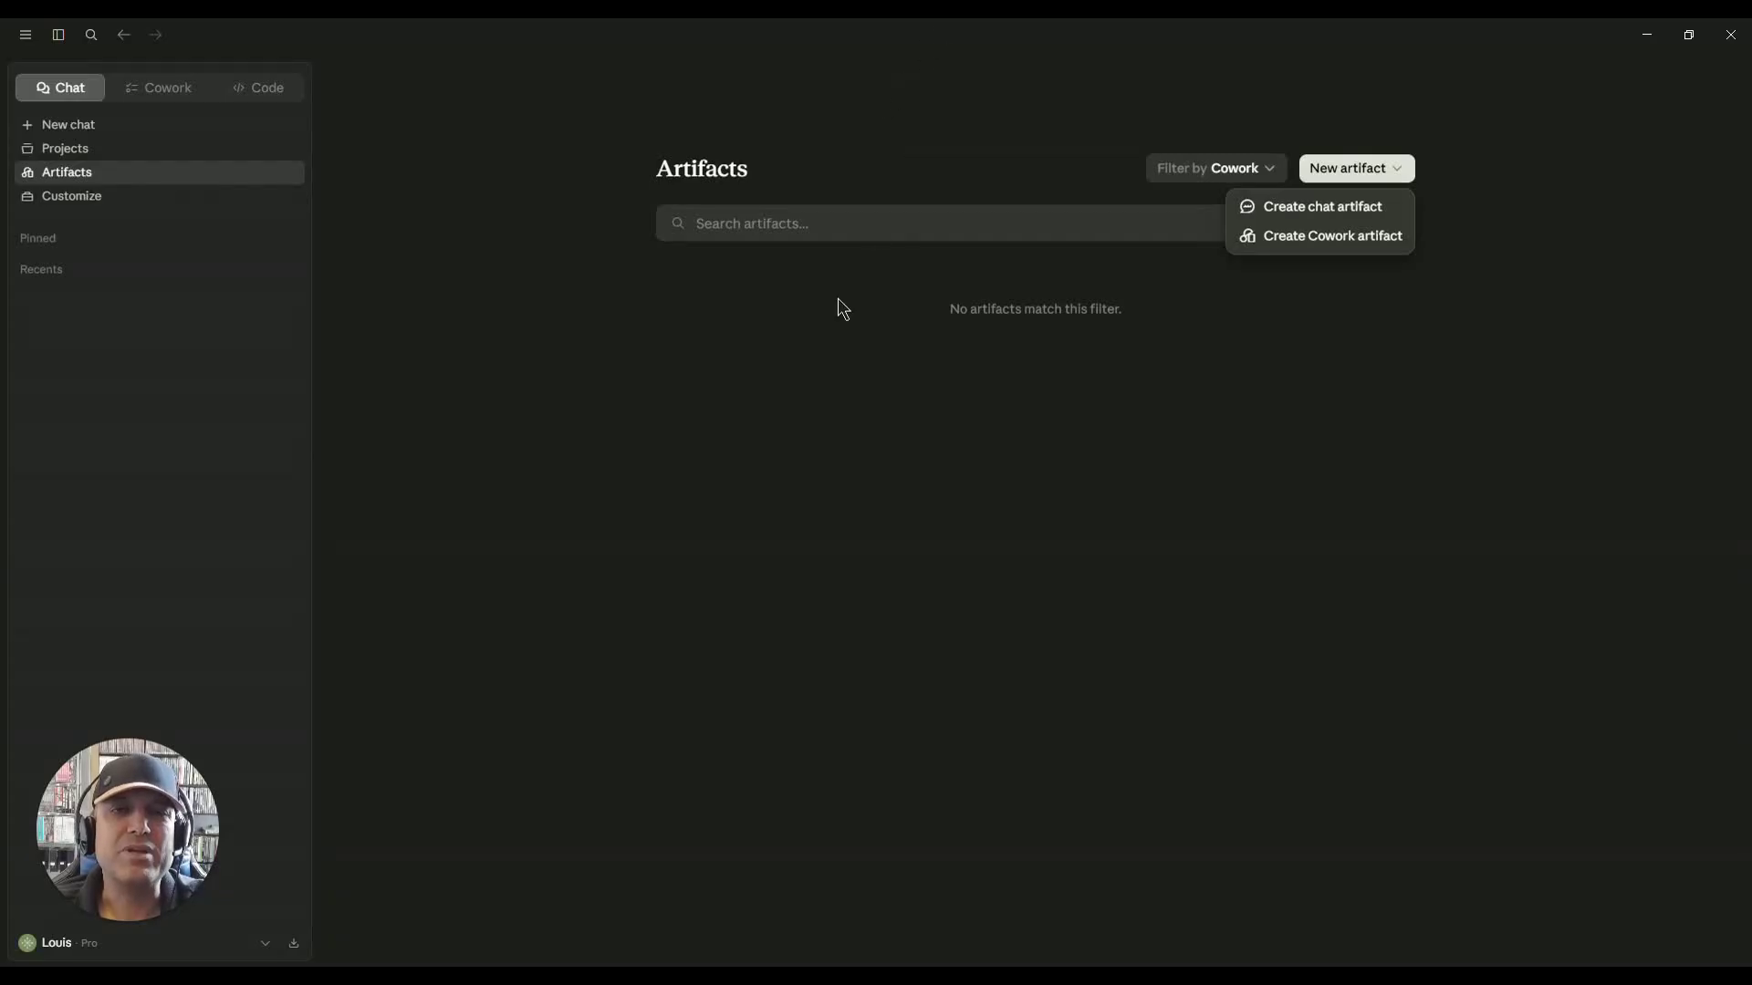
From the Artifacts page in Claude, start a new chat artifact.
{"action": "left_click", "coordinate": [789, 230]}
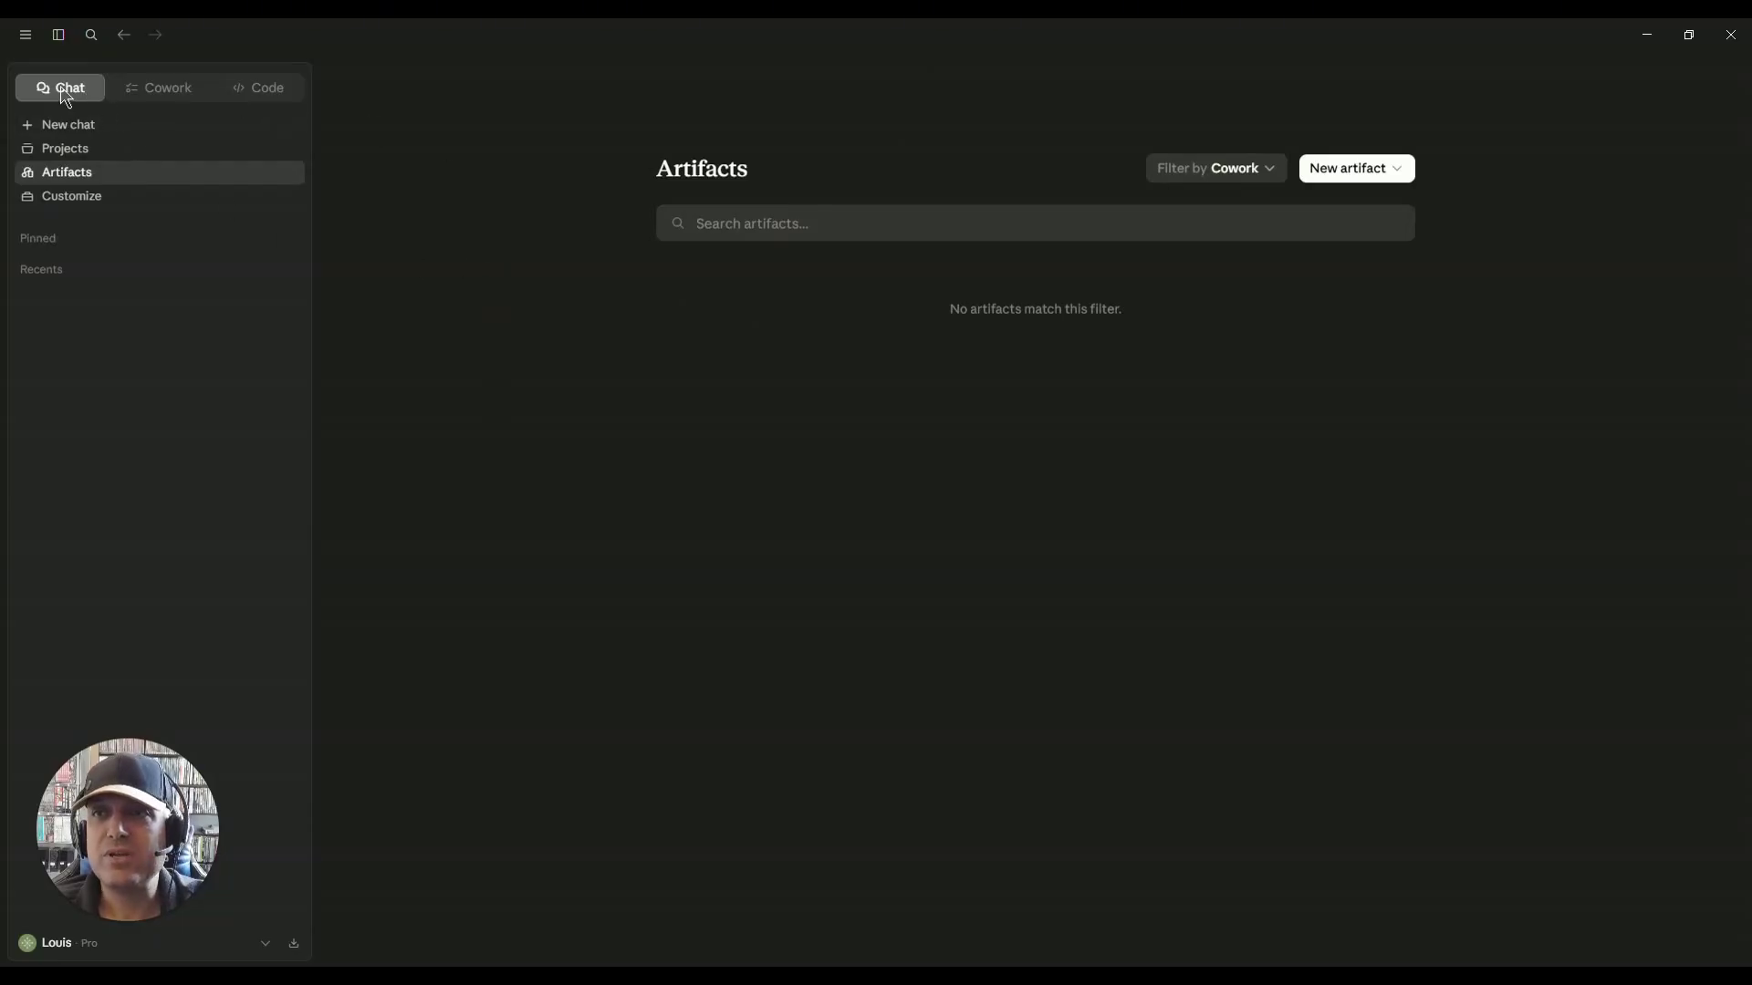
{"action": "left_click", "coordinate": [66, 174]}
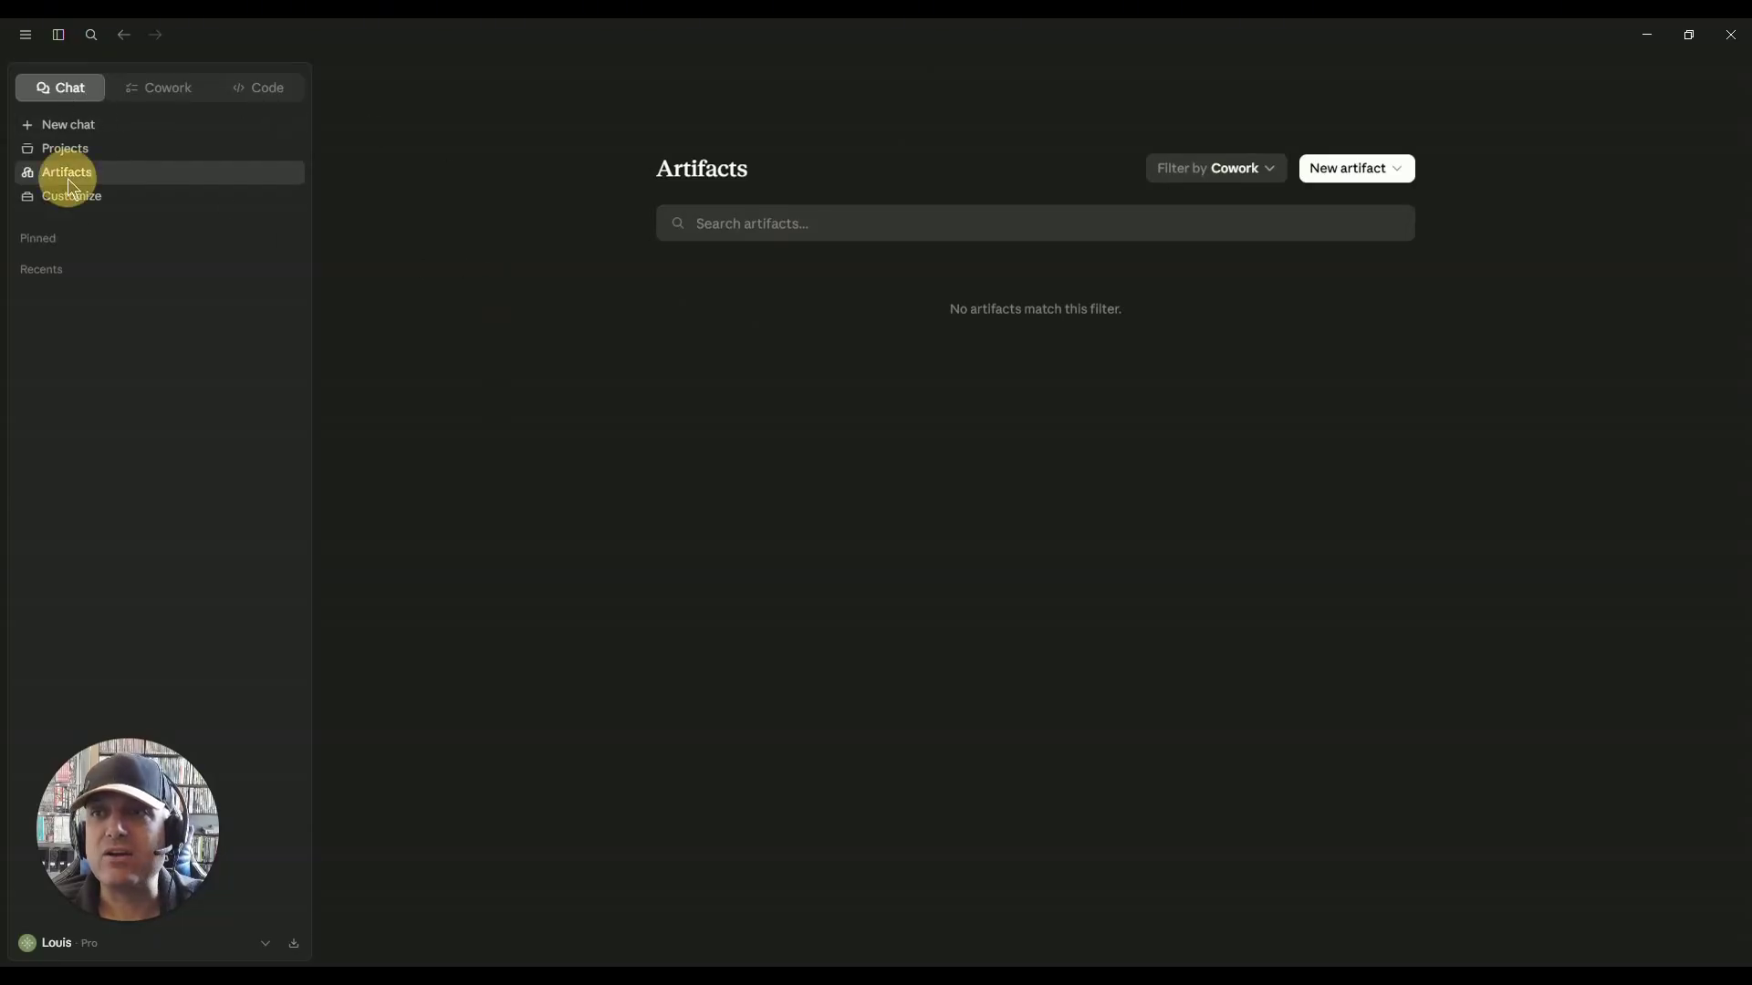
{"action": "left_click", "coordinate": [1400, 170]}
{"action": "left_click", "coordinate": [1322, 204]}
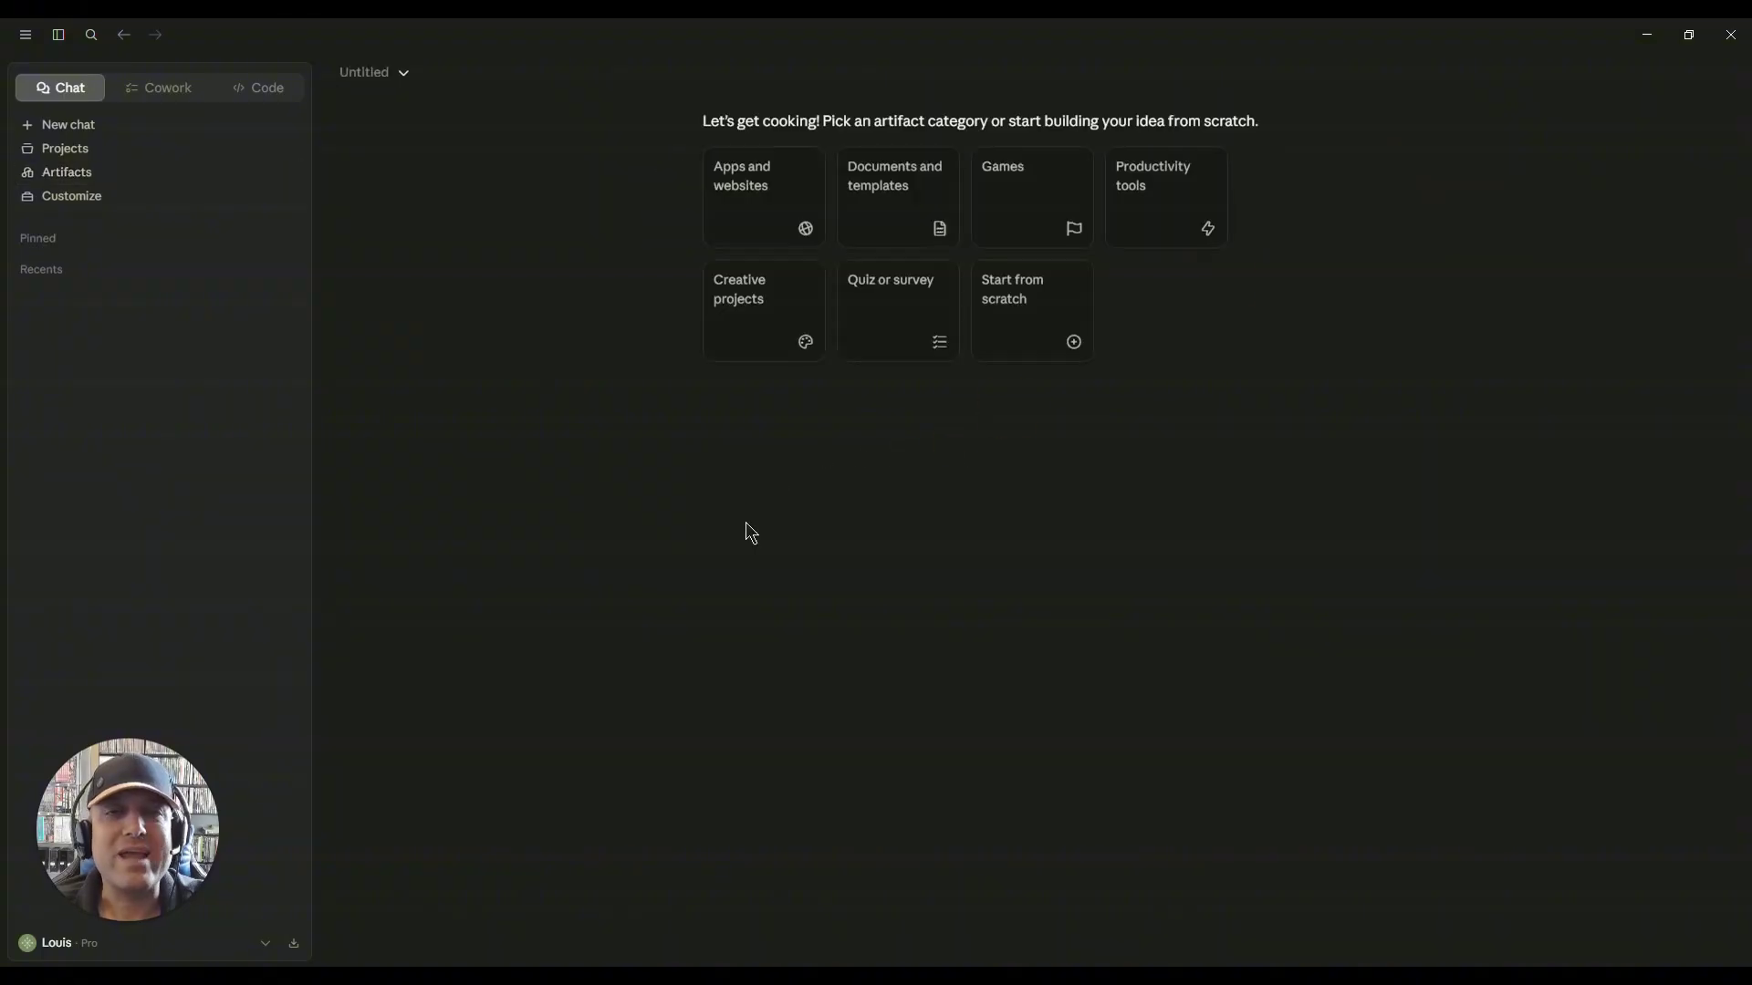
Choose to start the artifact from scratch and skip the question about what kind of thing to create.
{"action": "left_click", "coordinate": [1028, 316]}
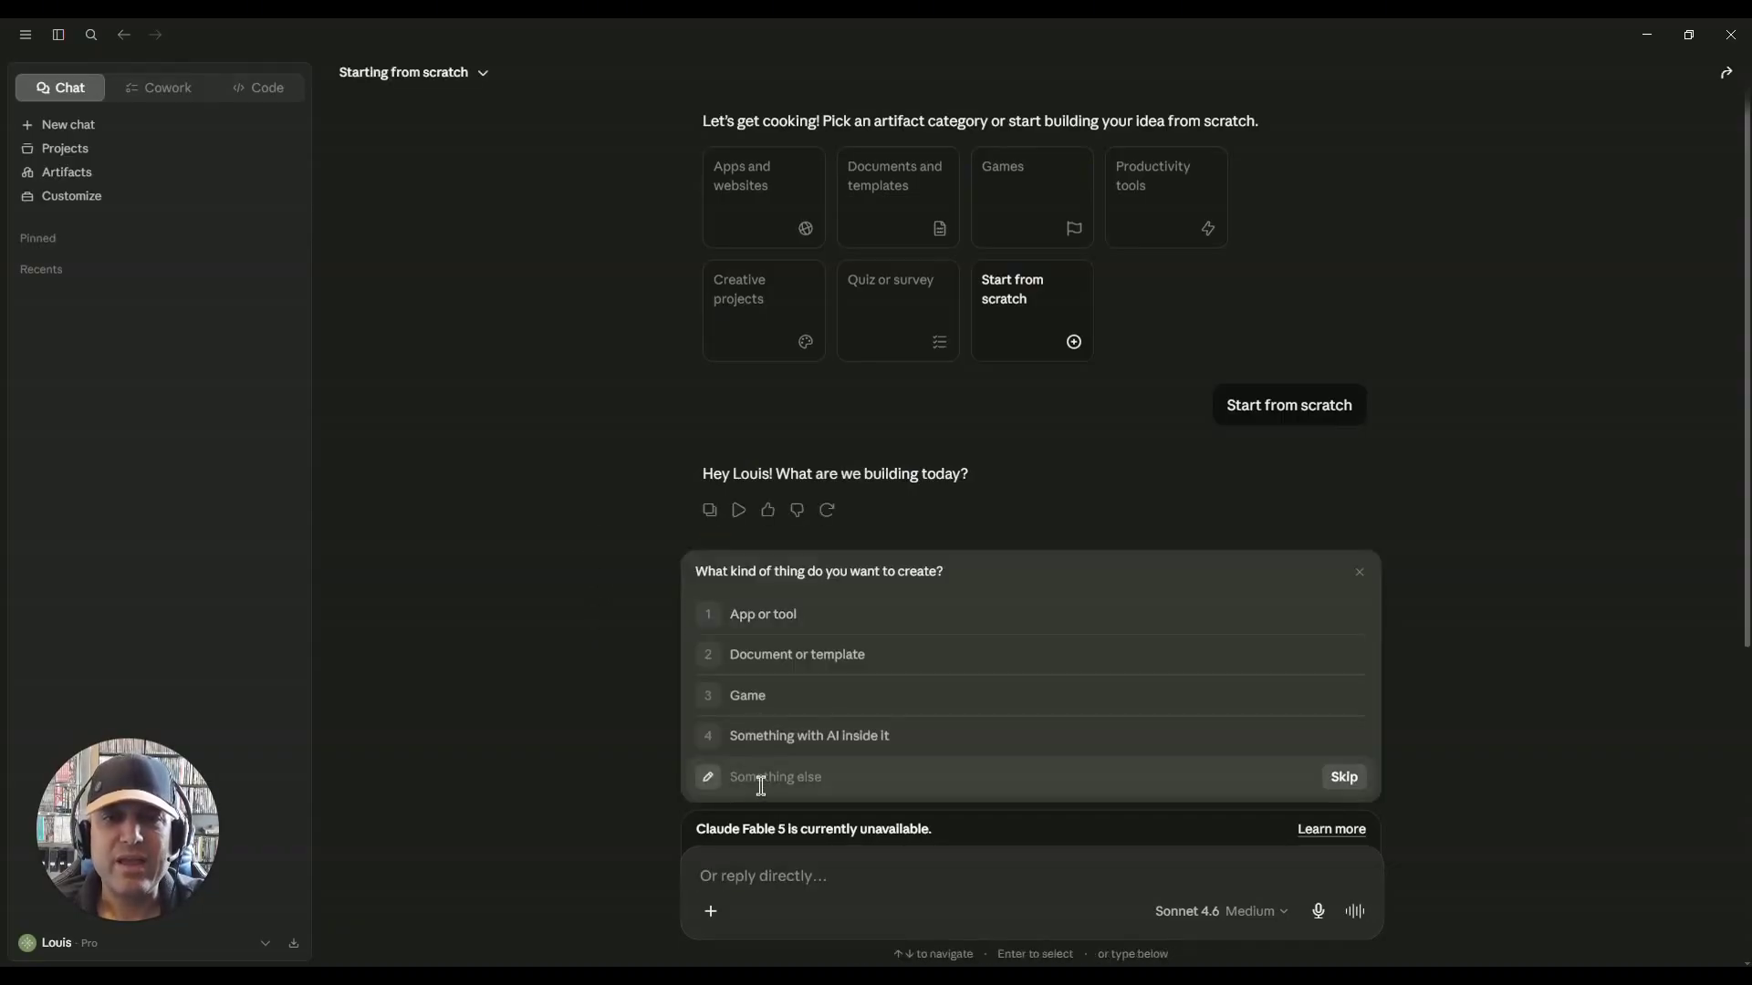
{"action": "left_click", "coordinate": [776, 777]}
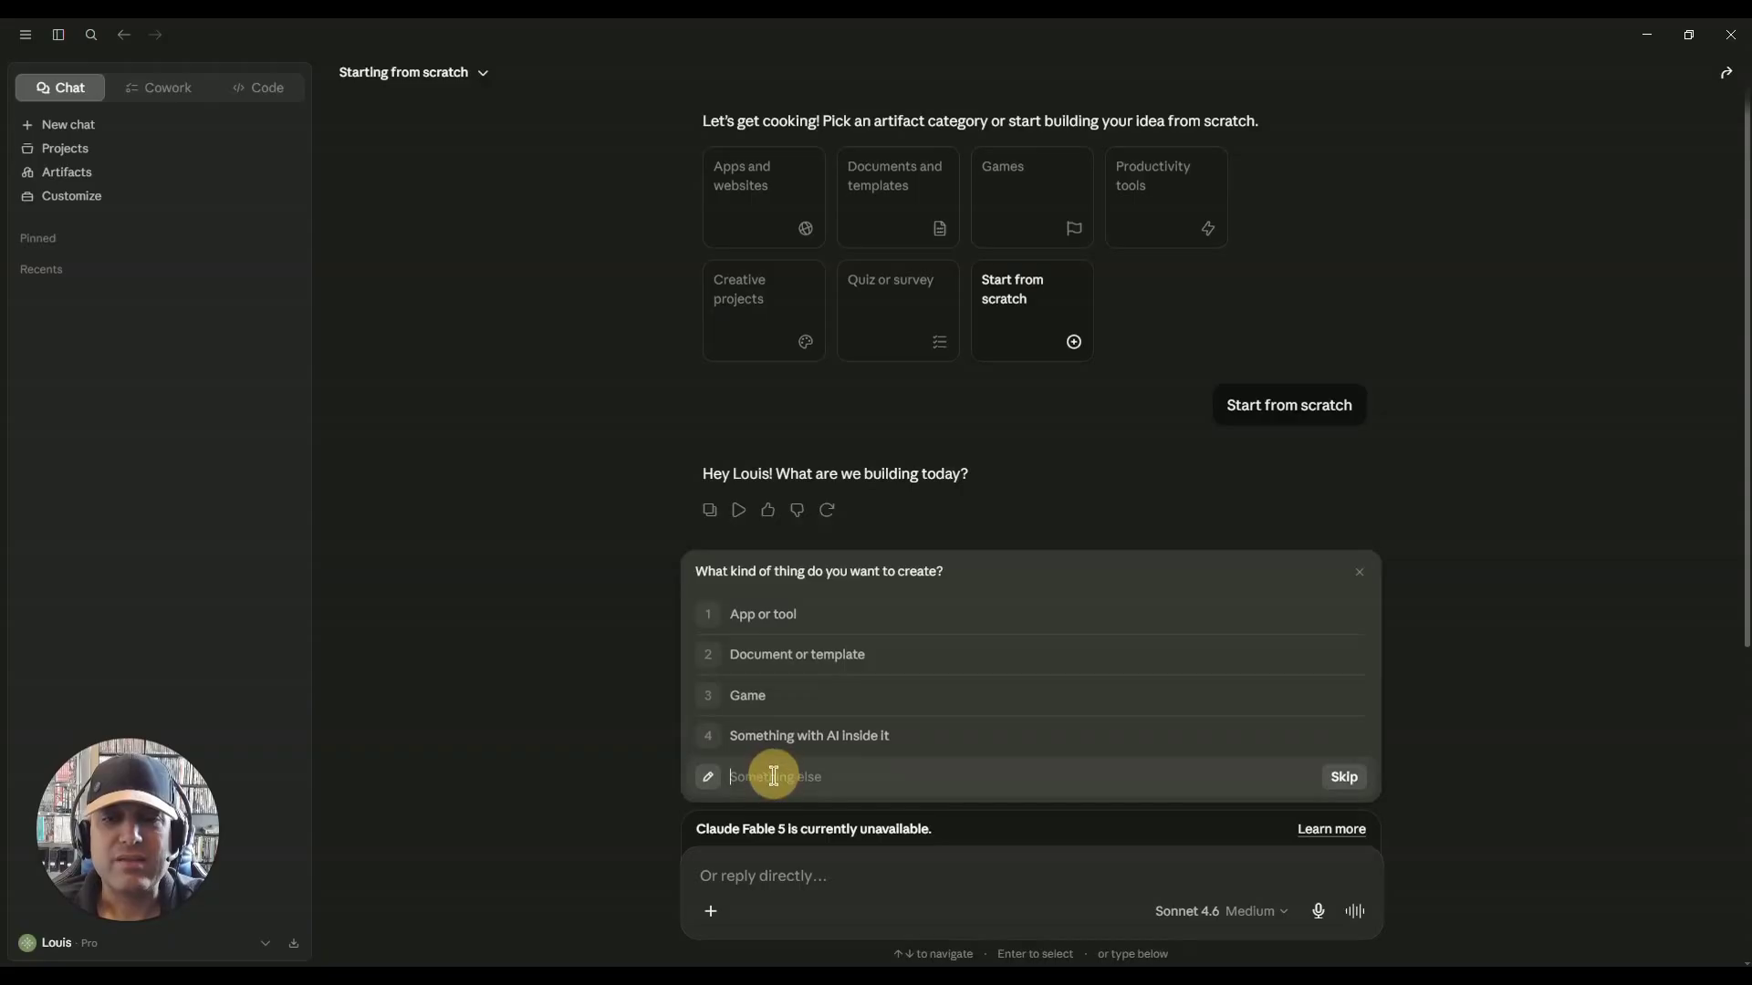
{"action": "left_click", "coordinate": [803, 781]}
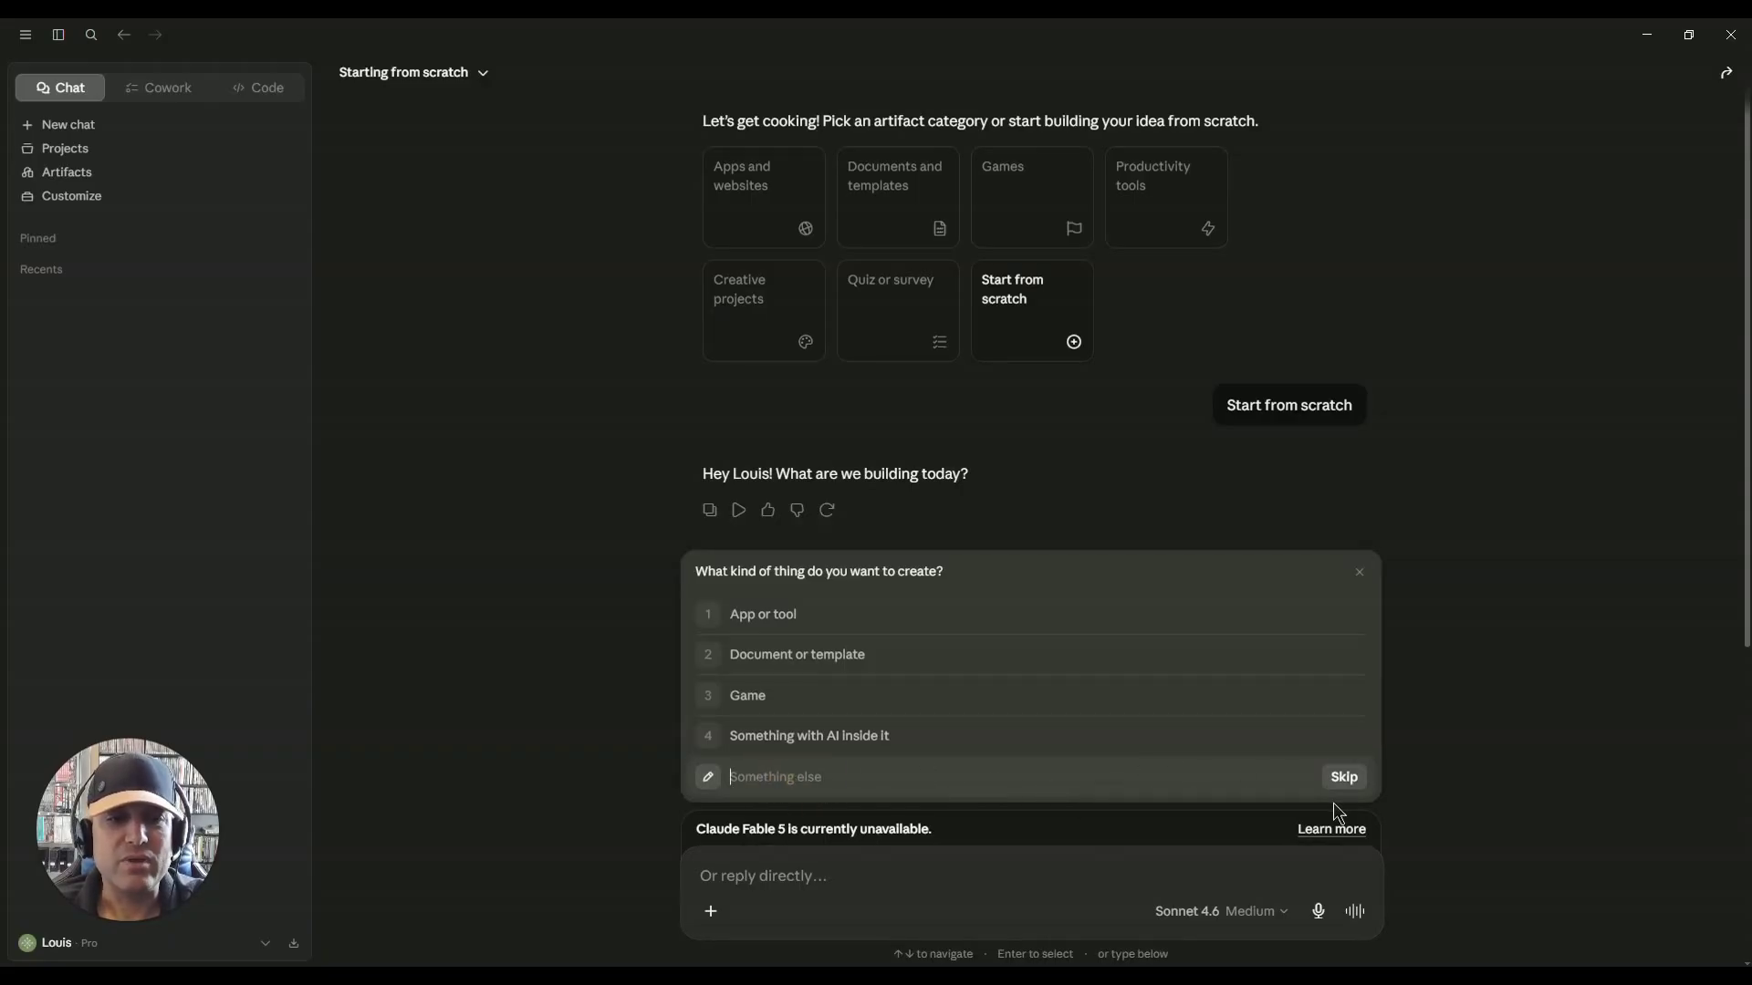
{"action": "left_click", "coordinate": [1344, 778]}
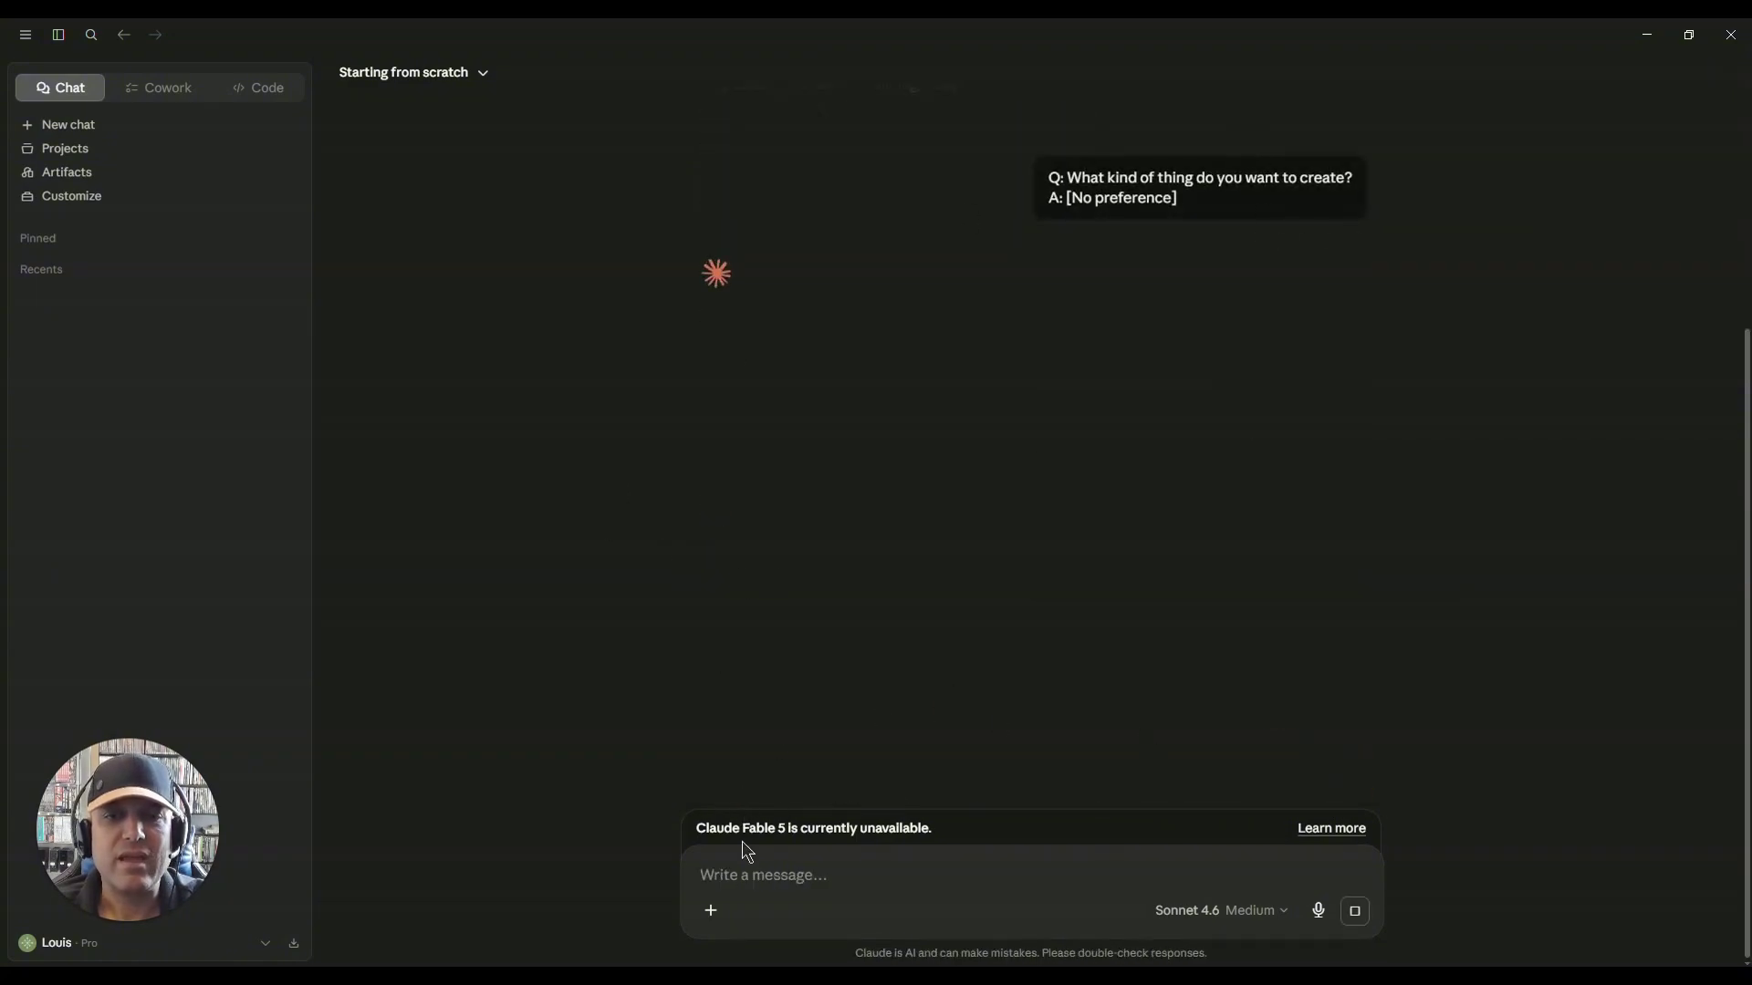
Send a prompt for an interactive freelance copywriter pricing calculator with project type, deliverables, weeks and revisions inputs, a price-range breakdown, and white text on dark.
{"action": "left_click", "coordinate": [732, 873]}
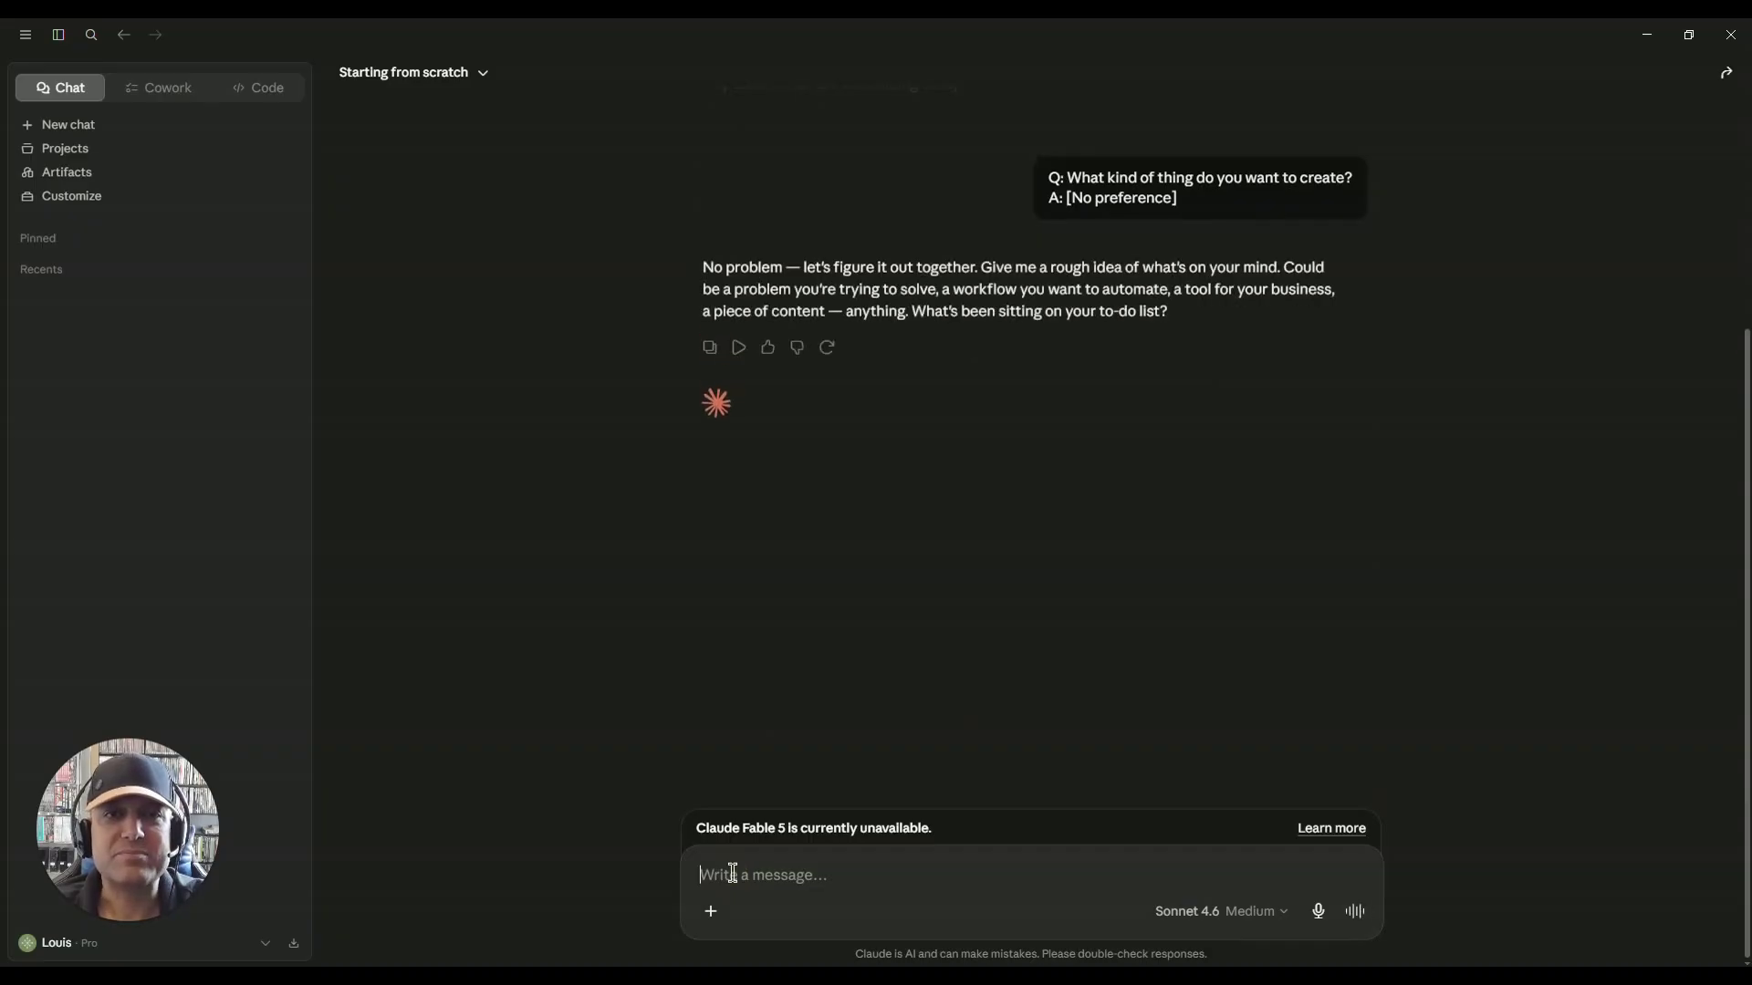
{"action": "type", "text": "Build me an interactive pricing calculator for a freelance copywriter. It should let me enter: project type (dropdown), number of deliverables, timeline in weeks, and whether it includes revisions. Output a suggested price range at the bottom with a simple breakdown. Clean design, dark background with white text"}
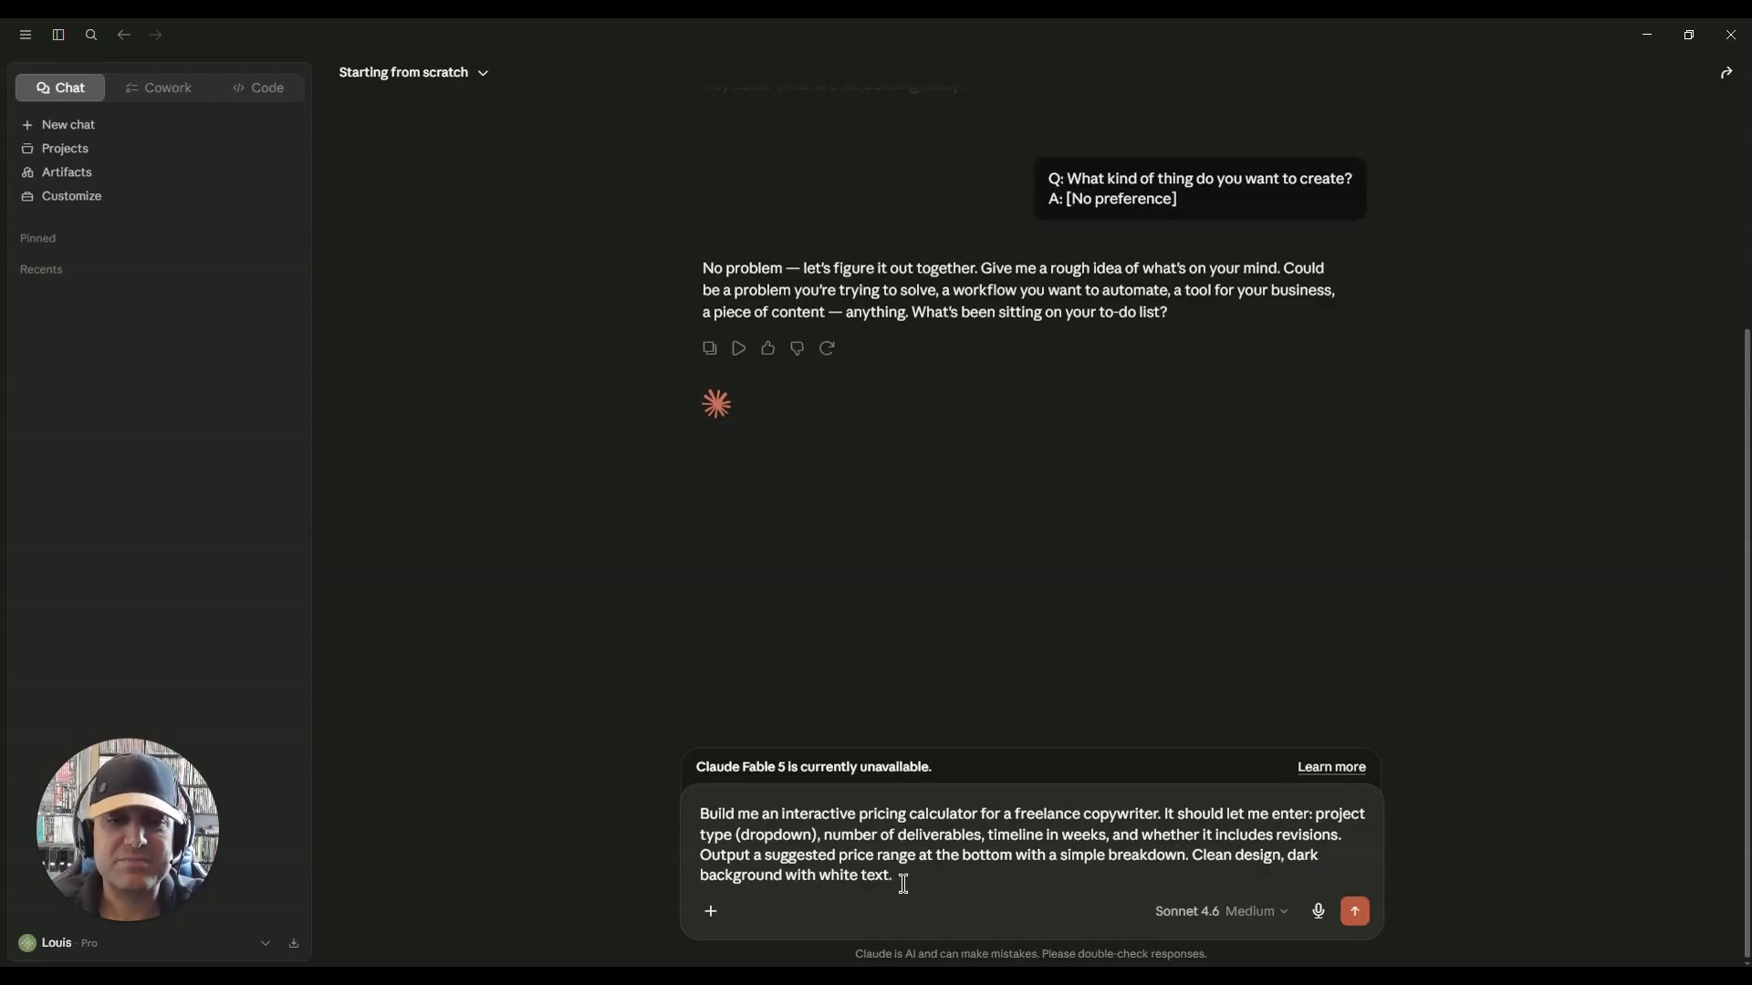
{"action": "left_click", "coordinate": [1355, 913]}
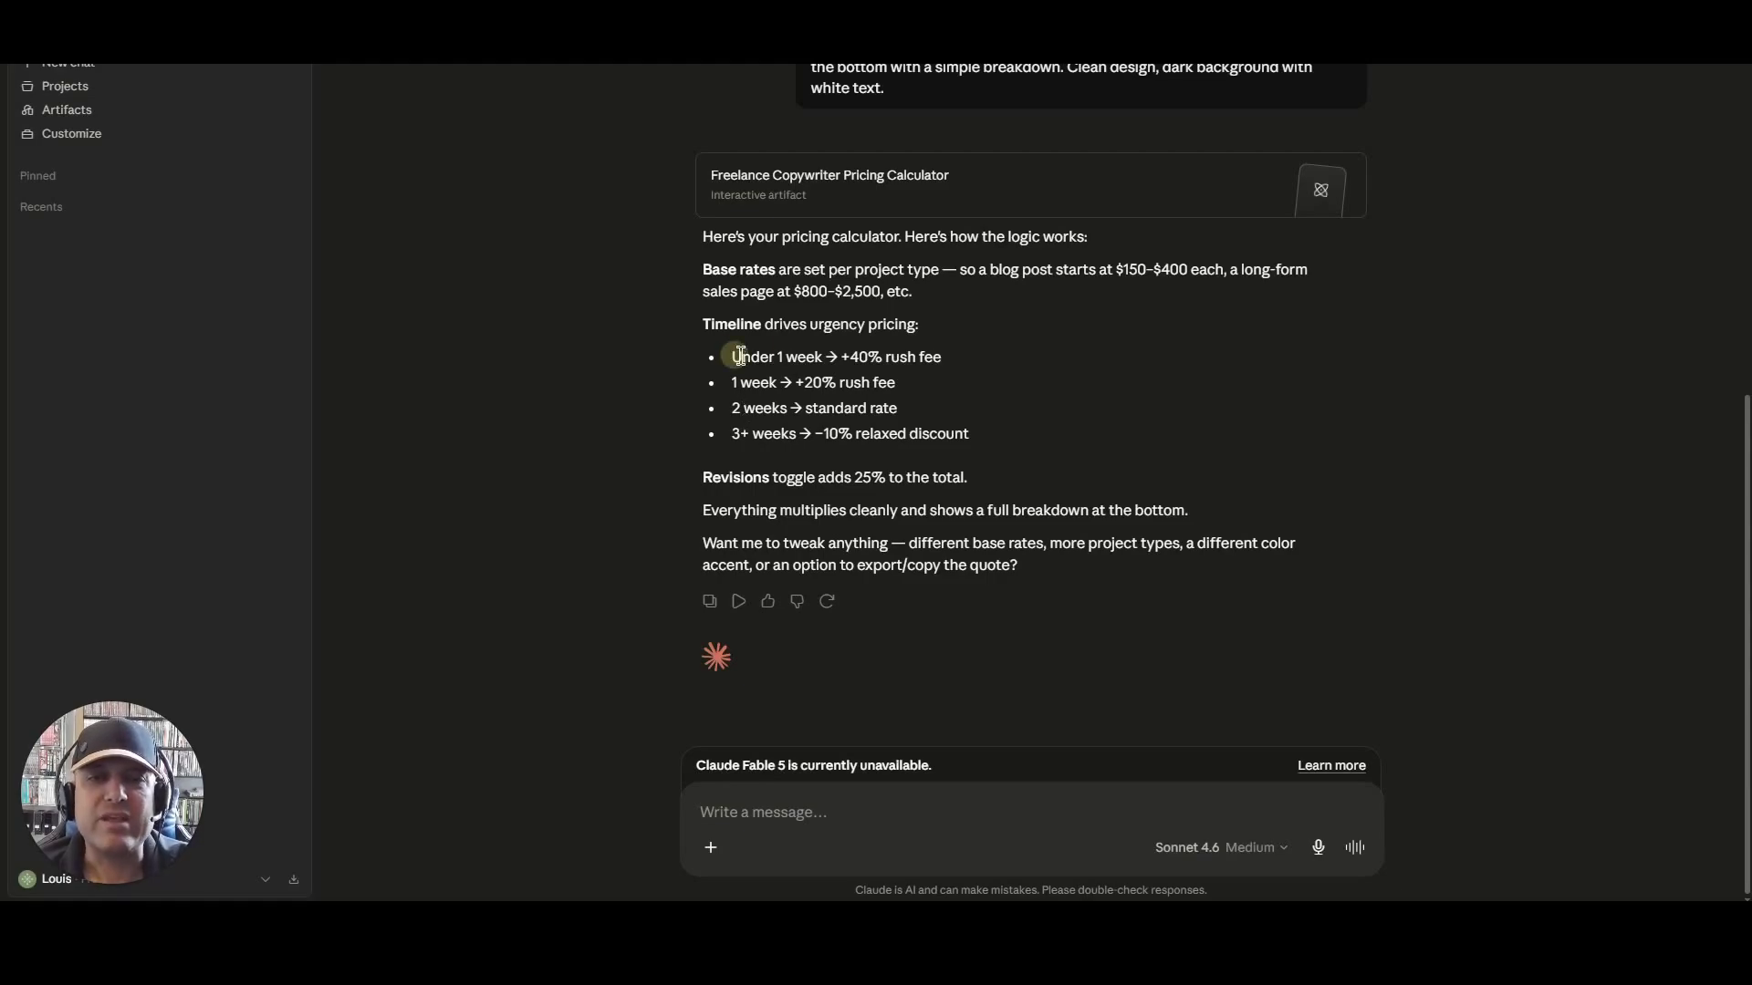
Examine the rush fee rules in the reply's timeline pricing and open the Freelance Copywriter Pricing Calculator artifact.
{"action": "left_click_drag", "start_coordinate": [734, 356], "coordinate": [935, 357]}
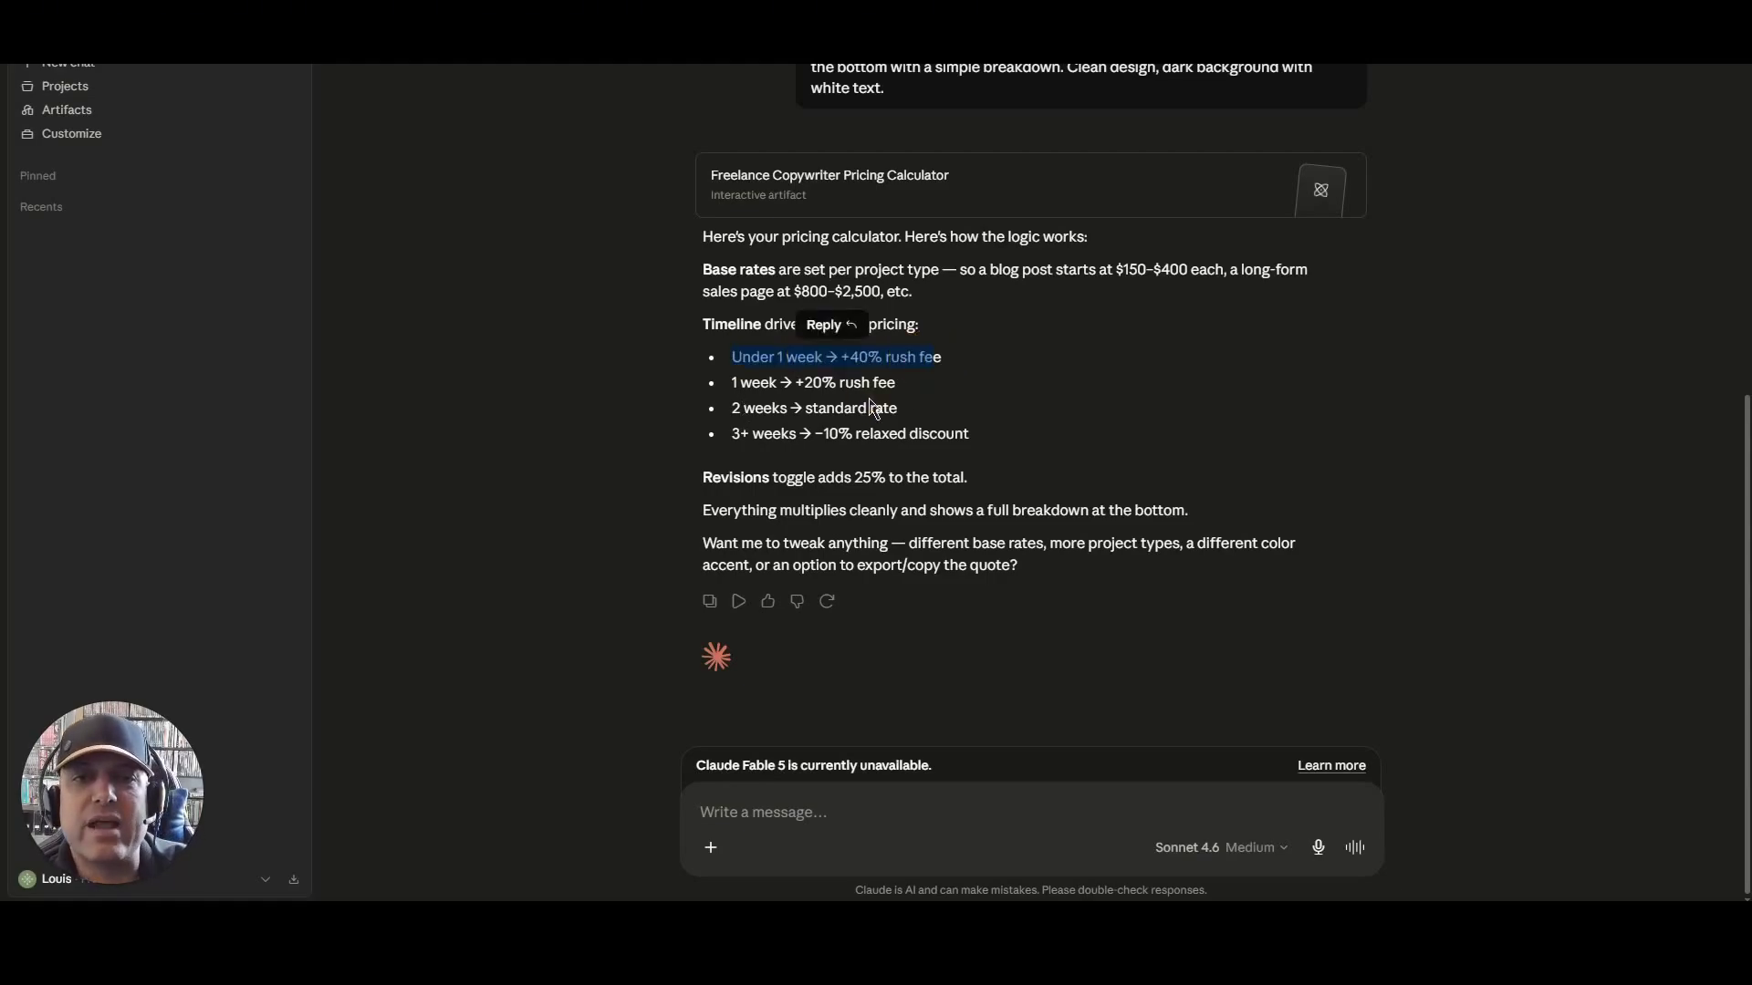
{"action": "left_click_drag", "start_coordinate": [761, 382], "coordinate": [912, 382]}
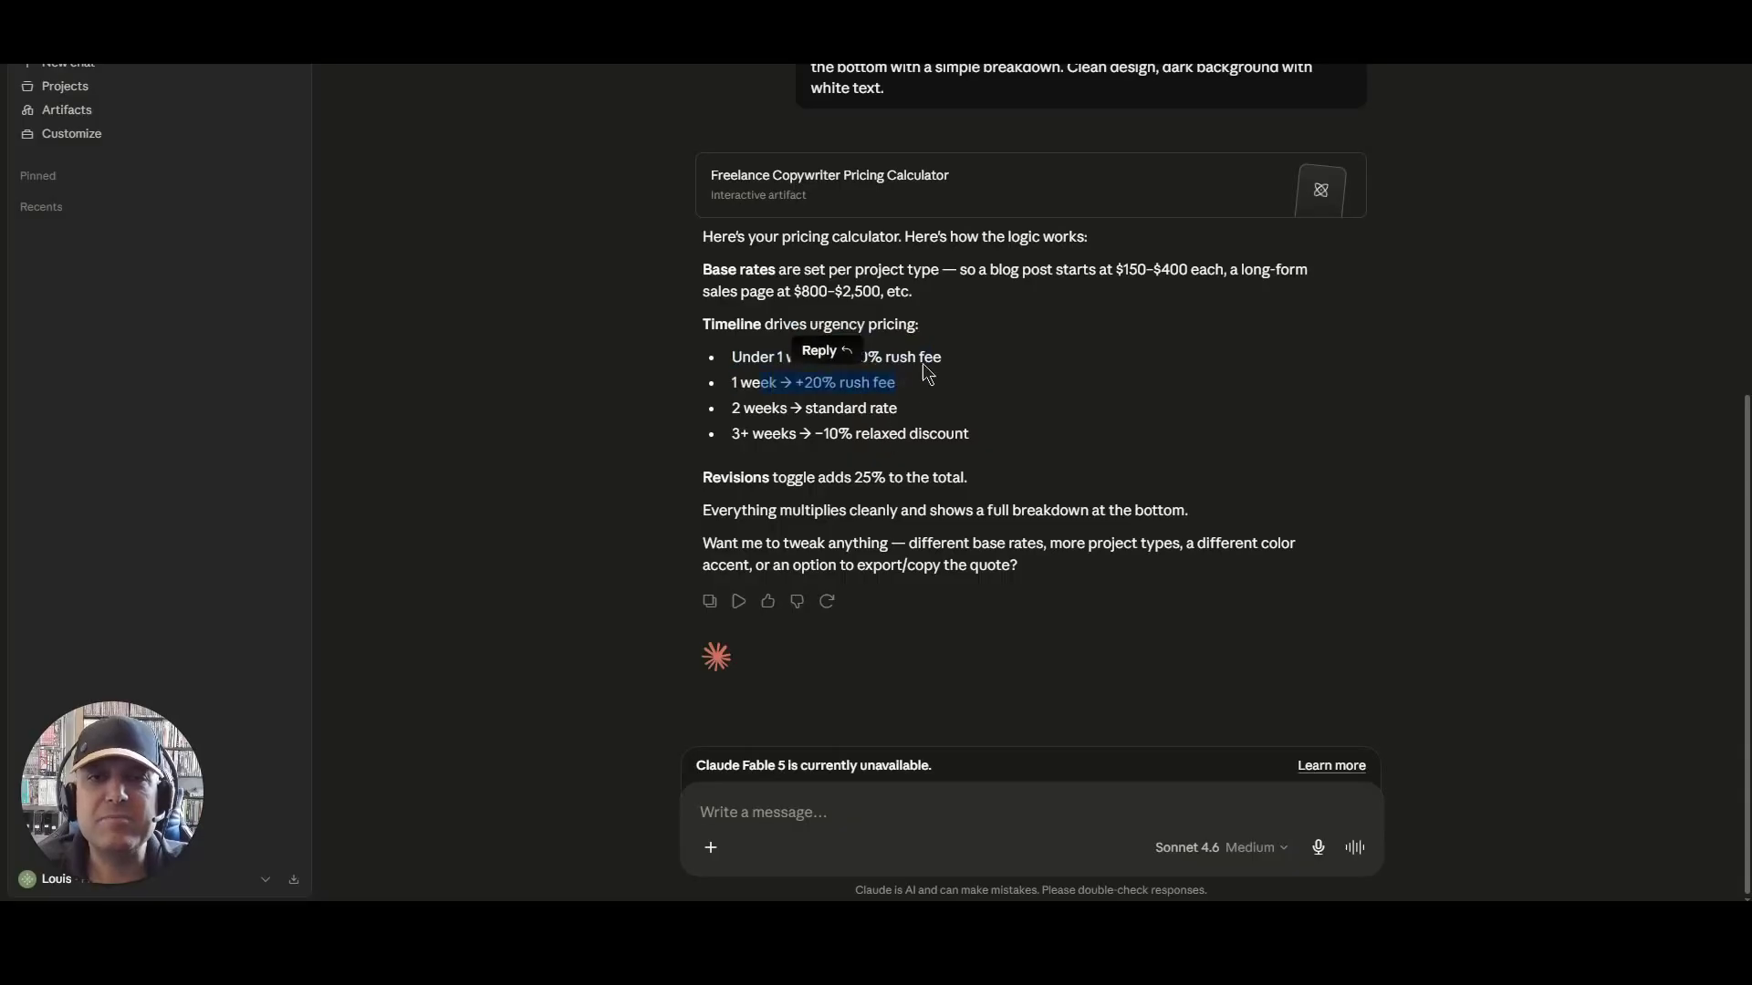
{"action": "left_click", "coordinate": [841, 183]}
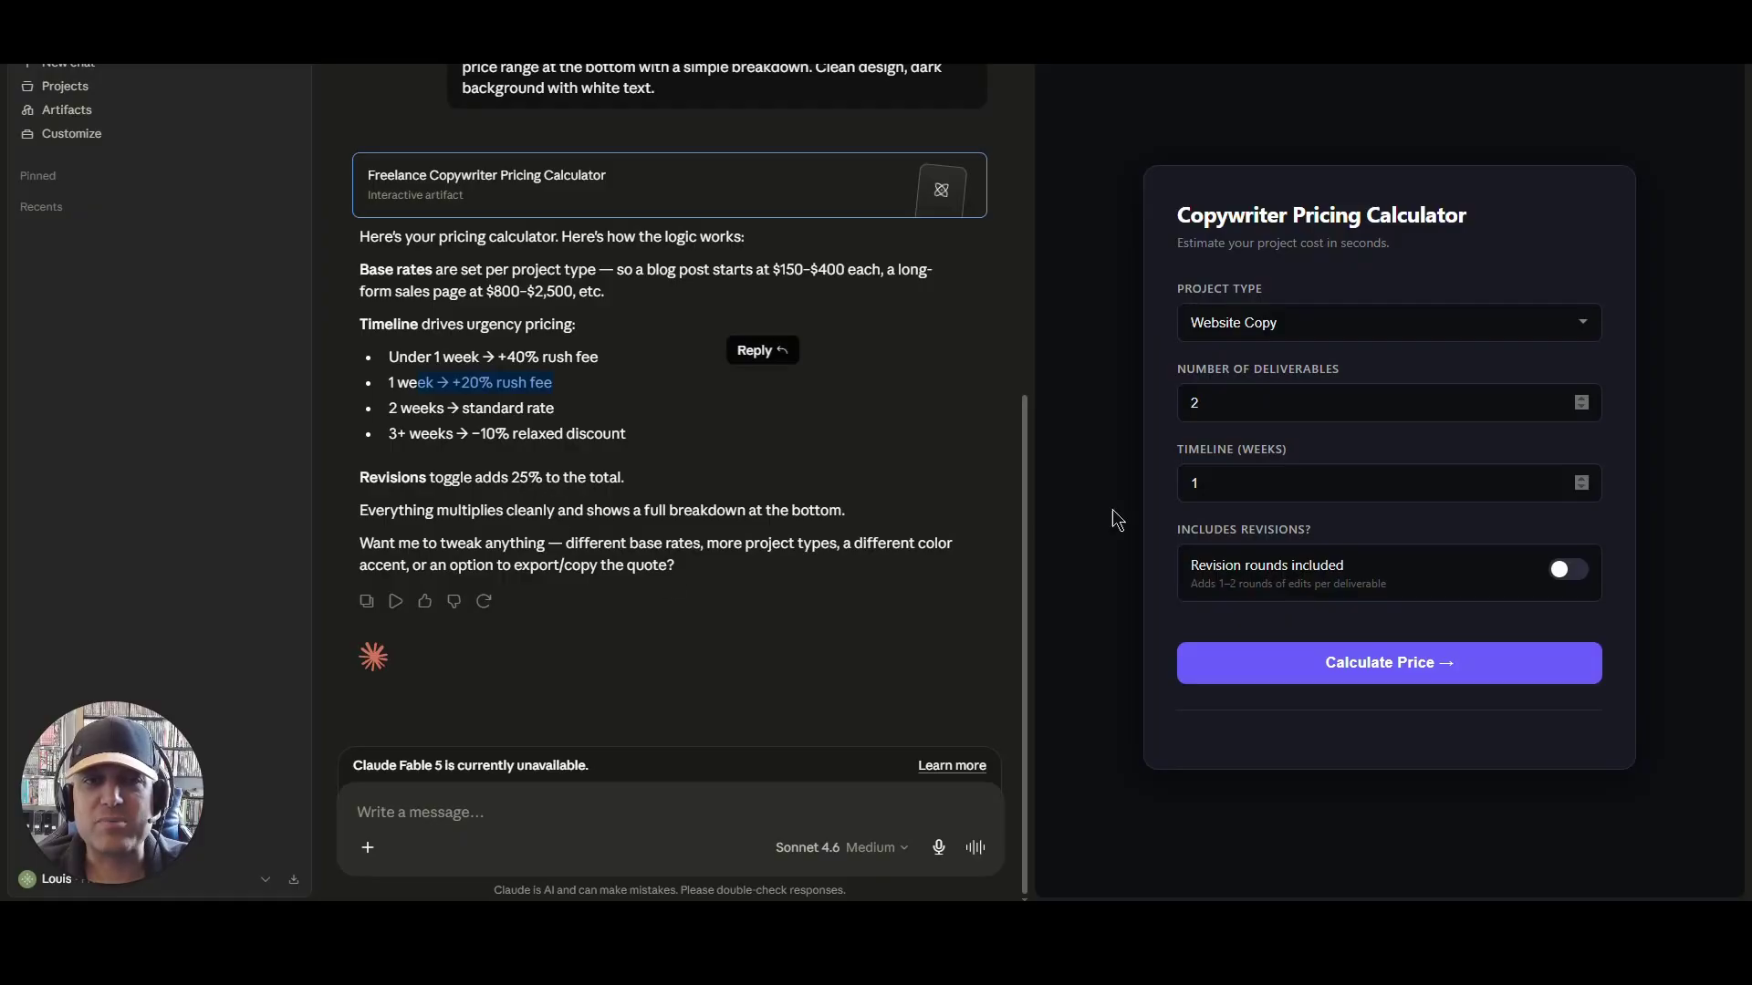
Calculate the price for 2 Website Copy deliverables on a 1-week timeline without revision rounds.
{"action": "left_click", "coordinate": [1295, 324]}
{"action": "left_click", "coordinate": [1232, 394]}
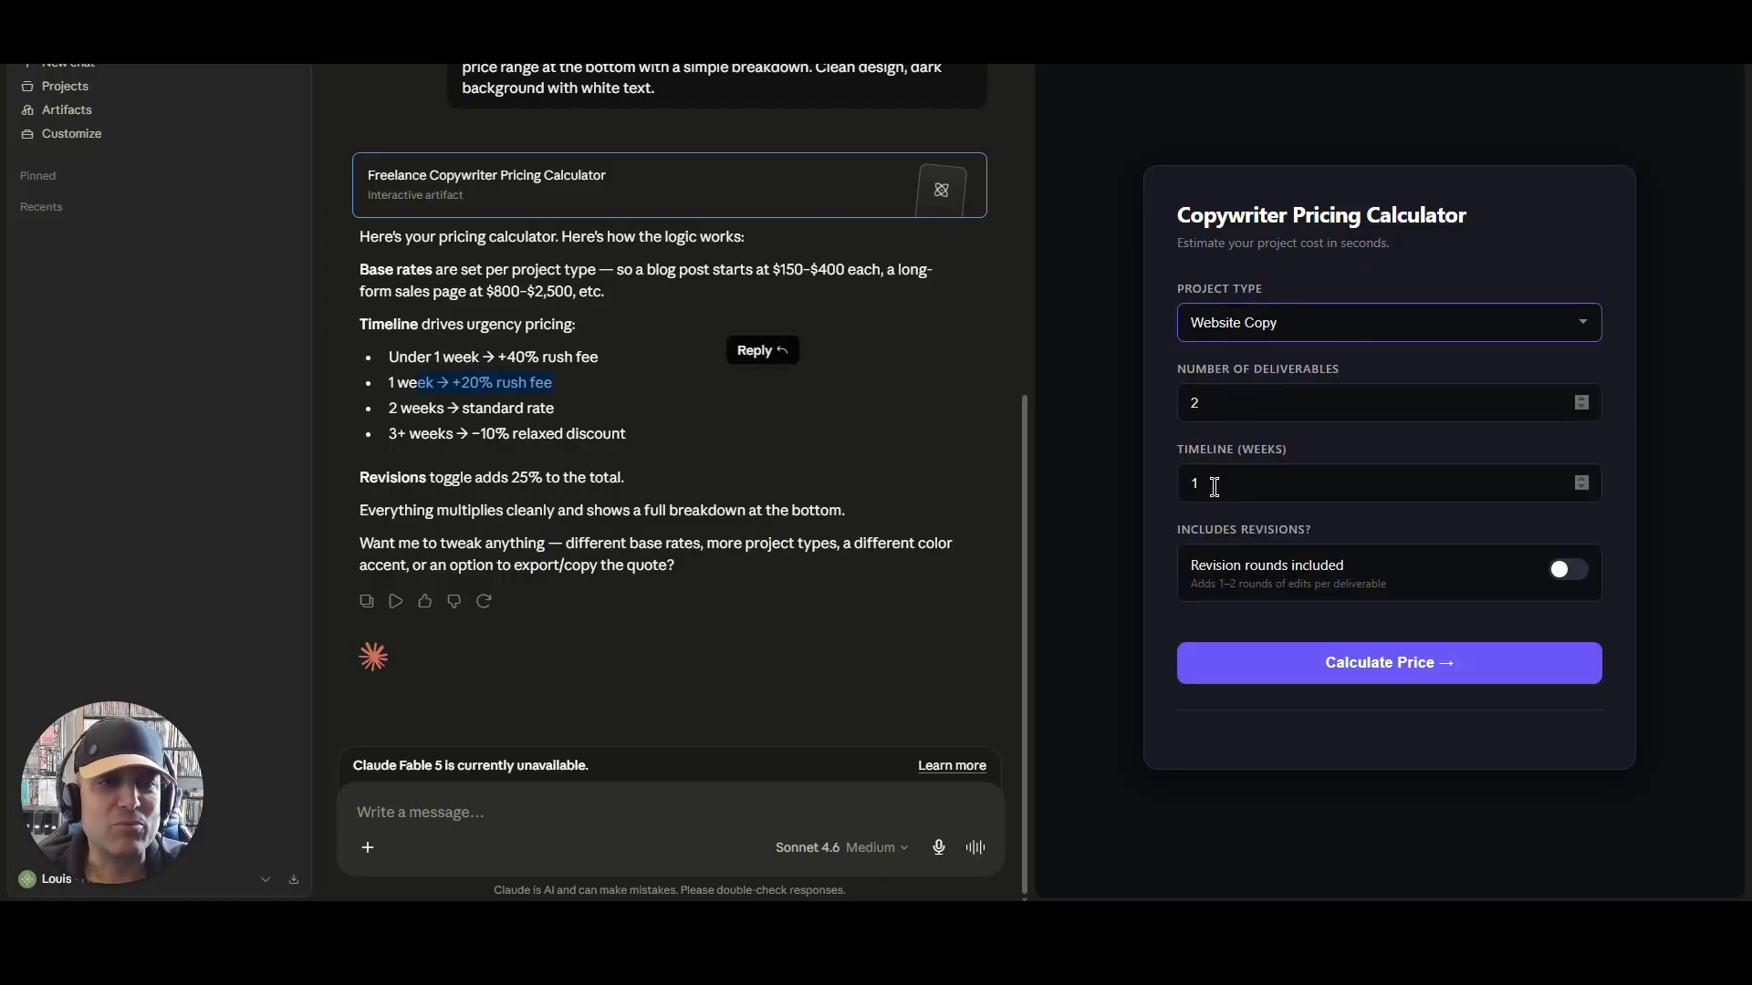
{"action": "left_click", "coordinate": [1385, 664]}
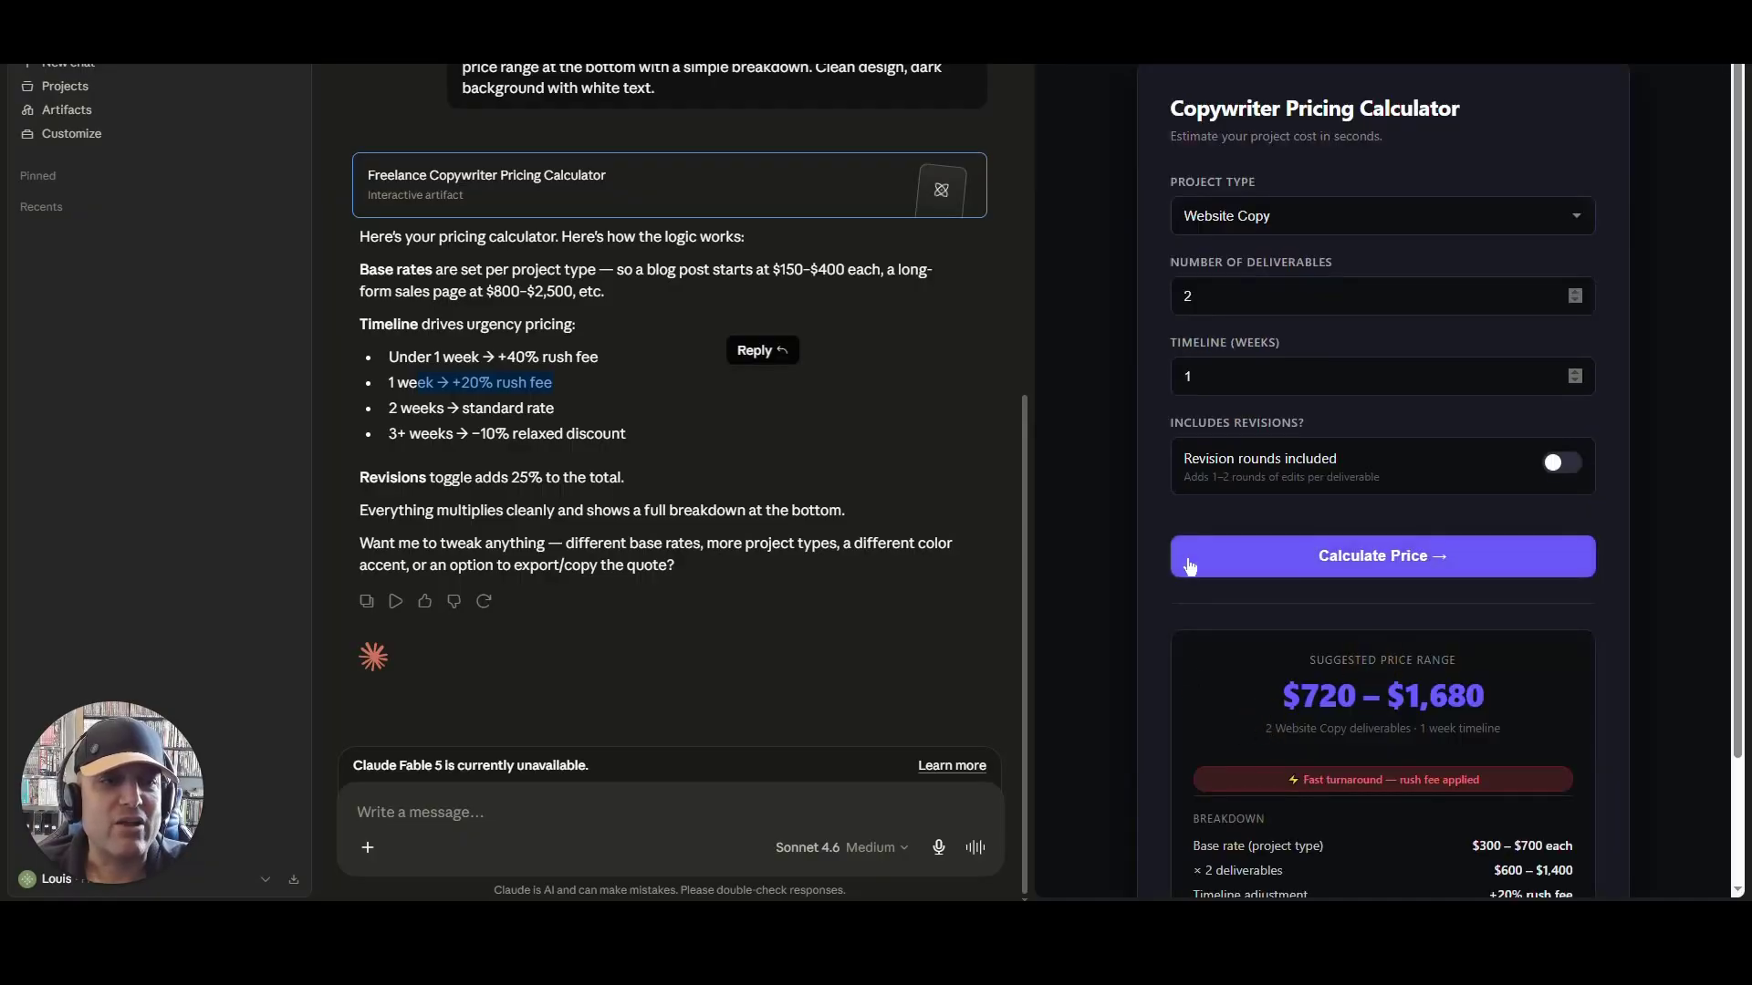
Review the calculator's price breakdown, and publish the Freelance Copywriter Pricing Calculator artifact, copying its public link.
{"action": "scroll", "coordinate": [1158, 443], "scroll_direction": "down", "scroll_amount": 2}
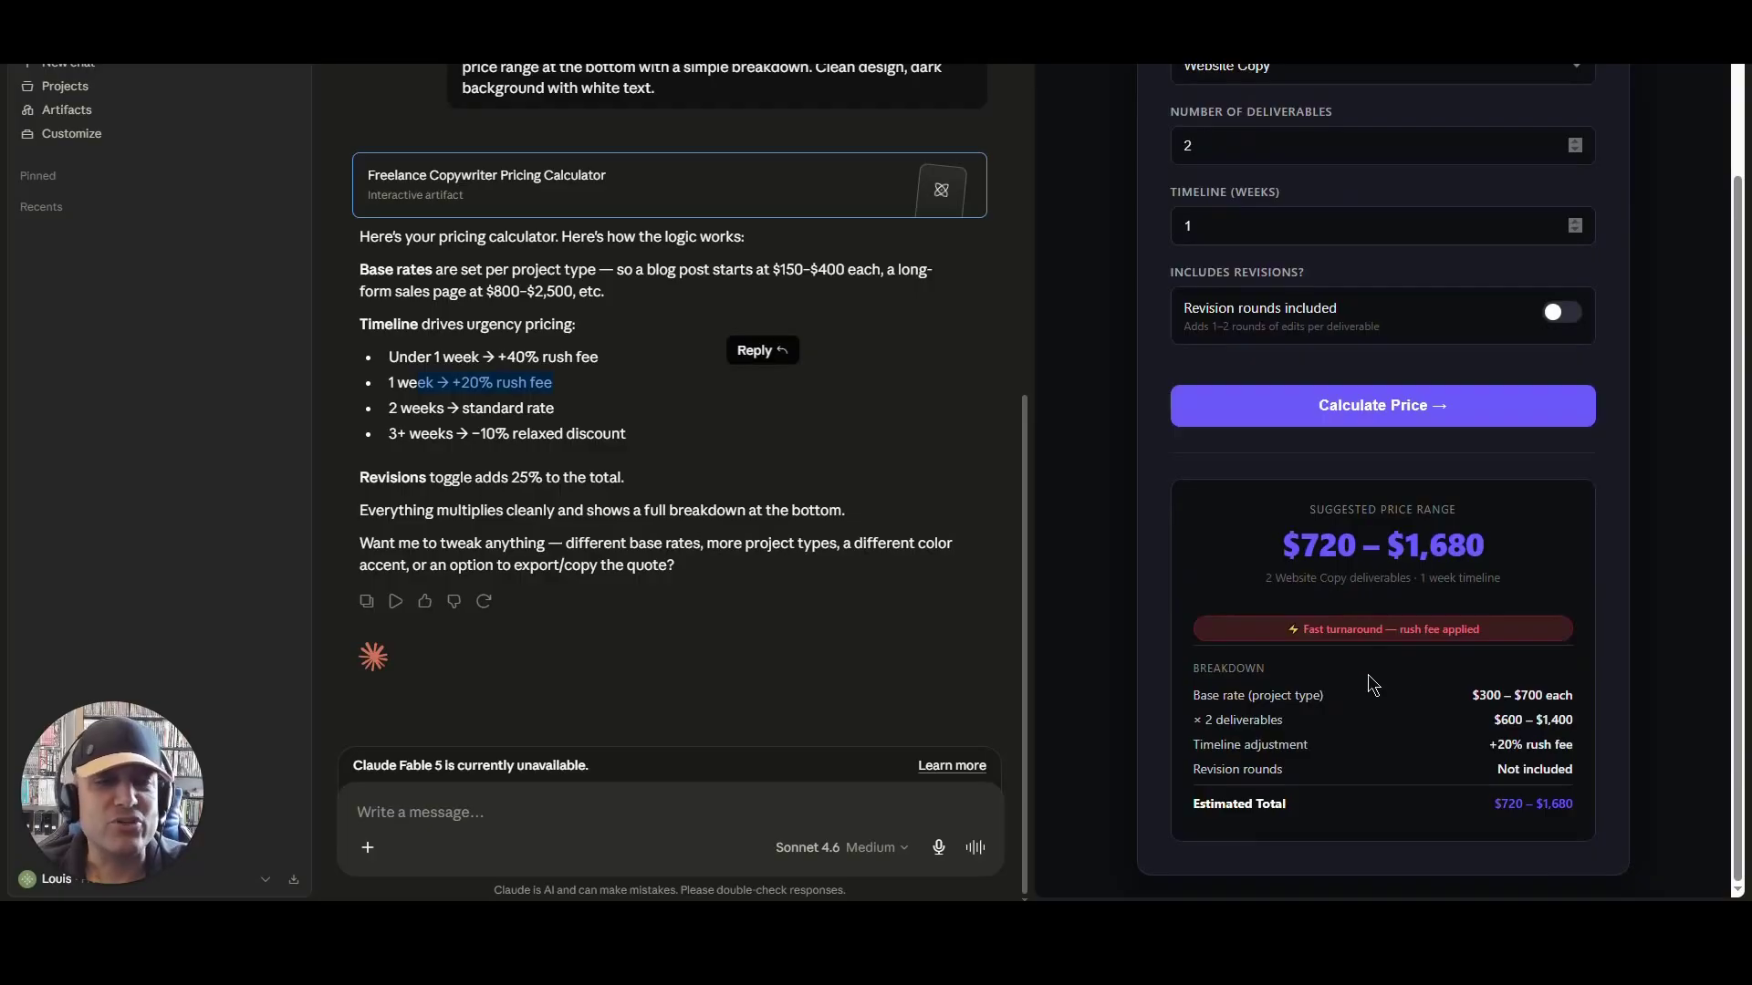
{"action": "scroll", "coordinate": [1398, 661], "scroll_direction": "up", "scroll_amount": 2}
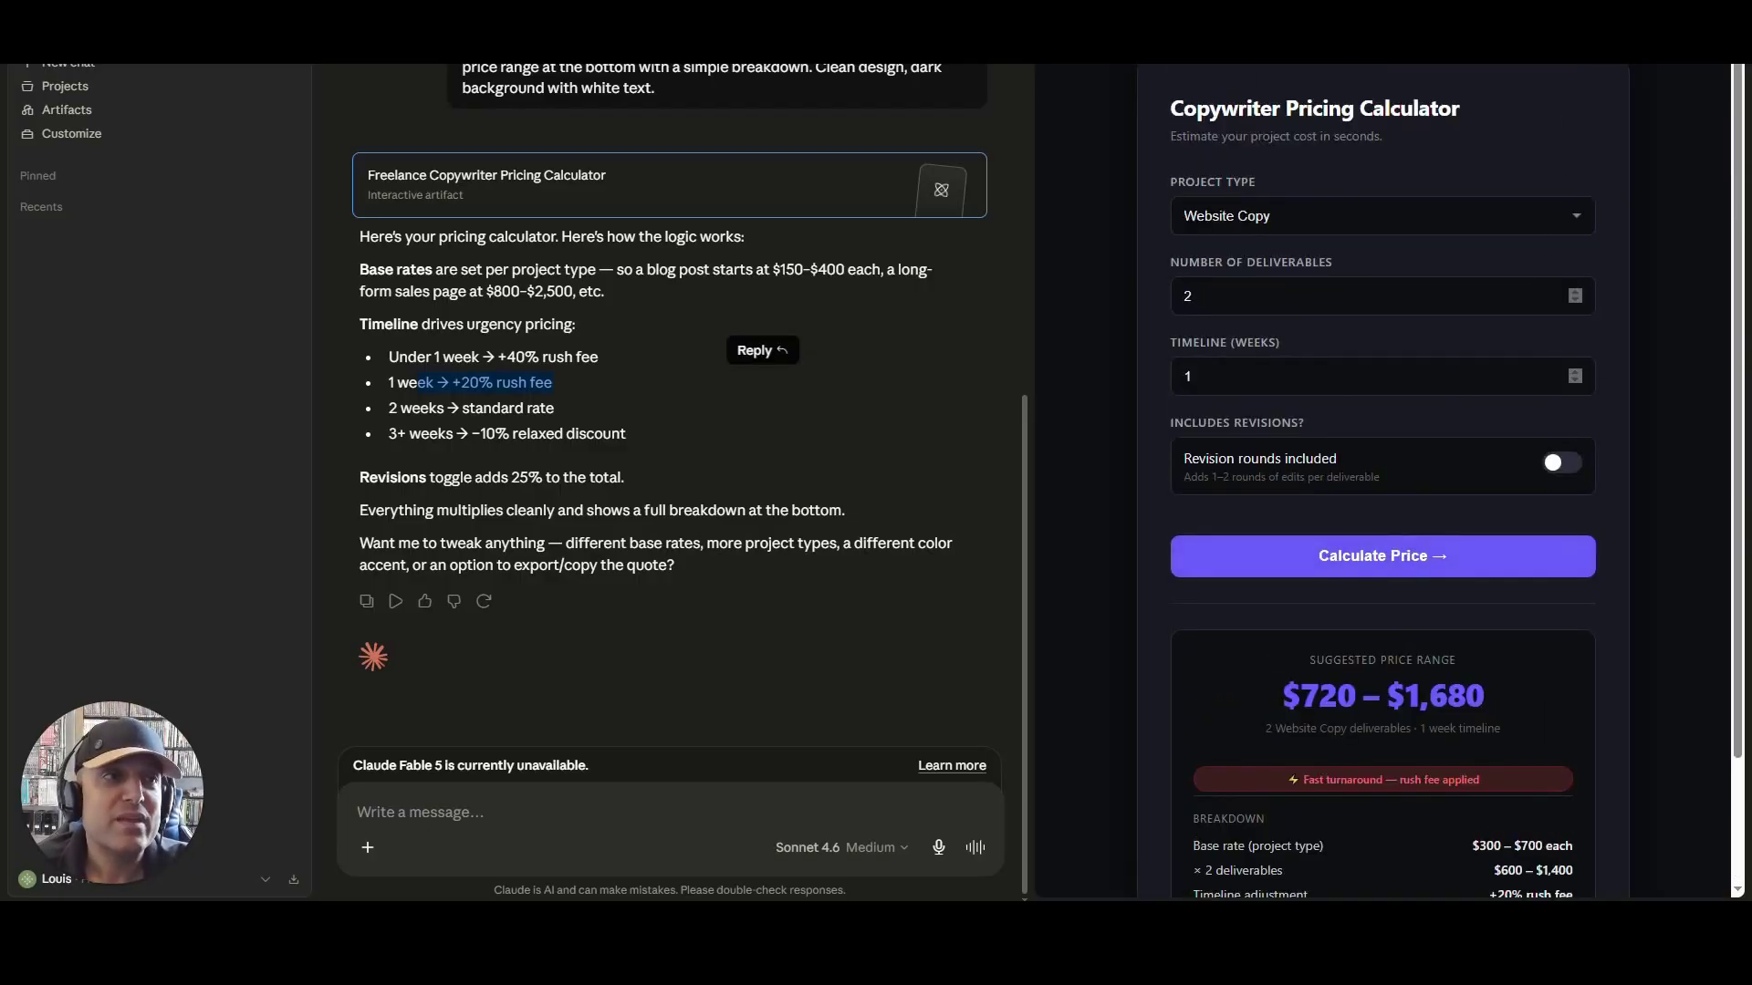
{"action": "left_click", "coordinate": [1535, 167]}
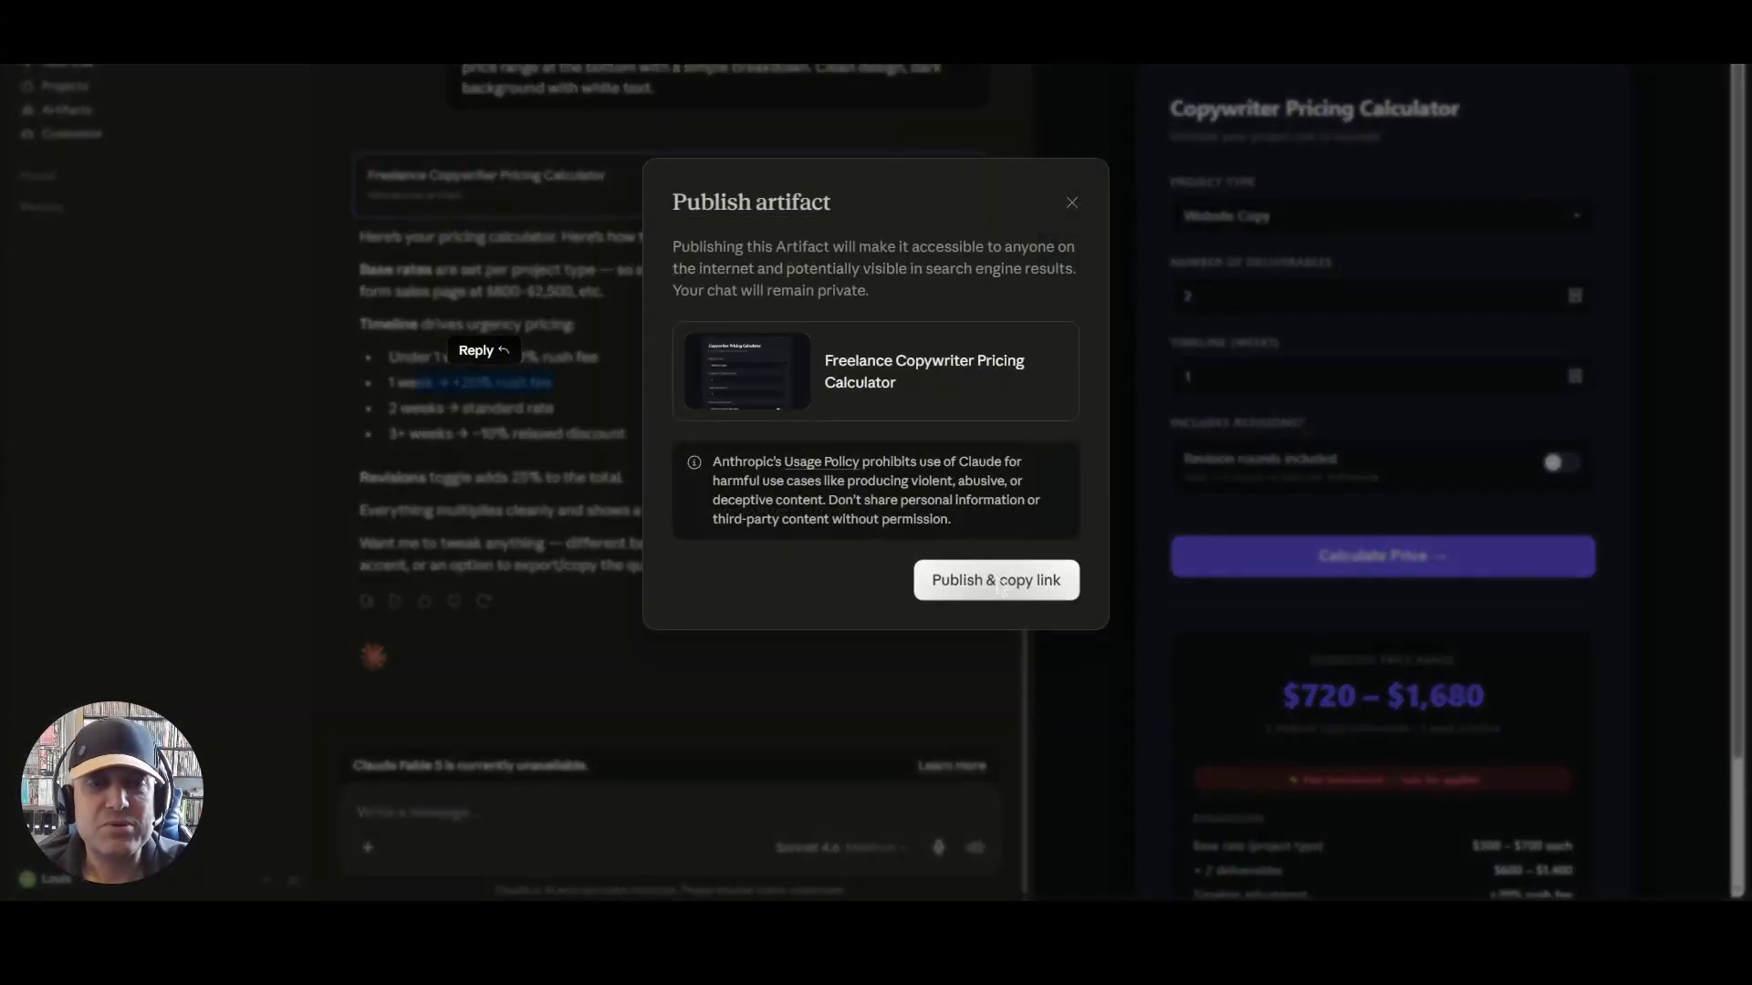
{"action": "left_click", "coordinate": [944, 580]}
{"action": "left_click", "coordinate": [1069, 205]}
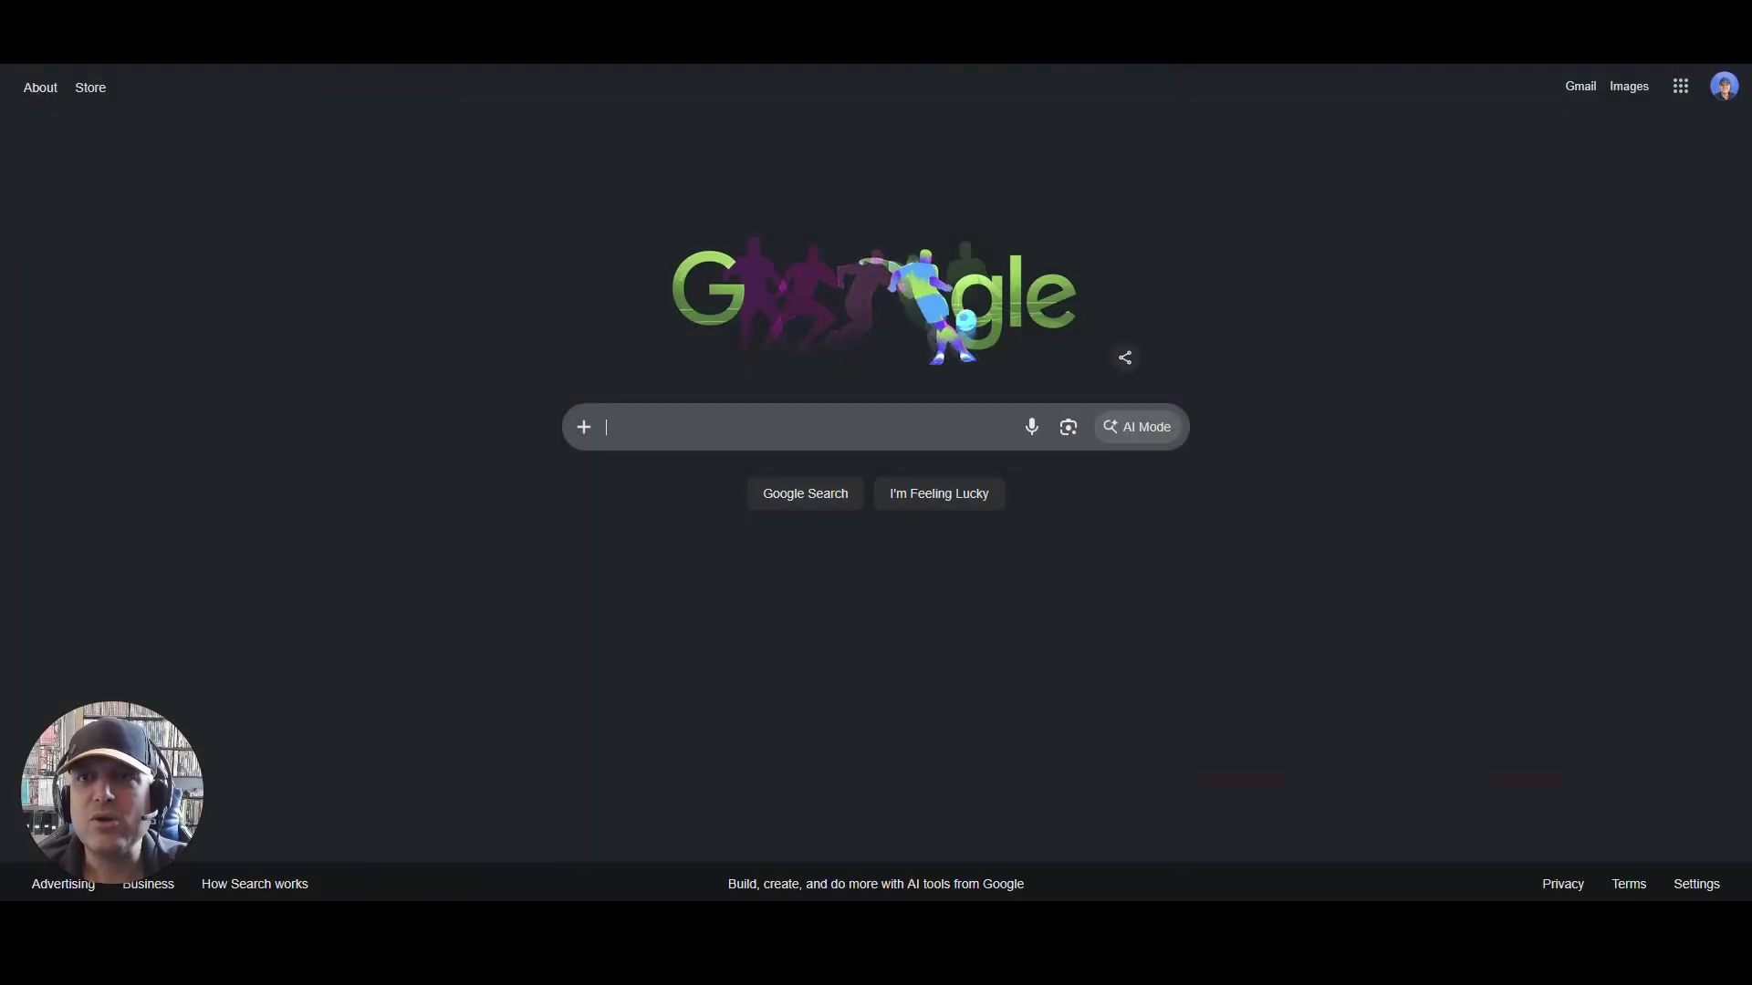
Switch to the web browser and open the copied link of the published calculator.
{"action": "key", "text": "ctrl+l"}
{"action": "key", "text": "Escape"}
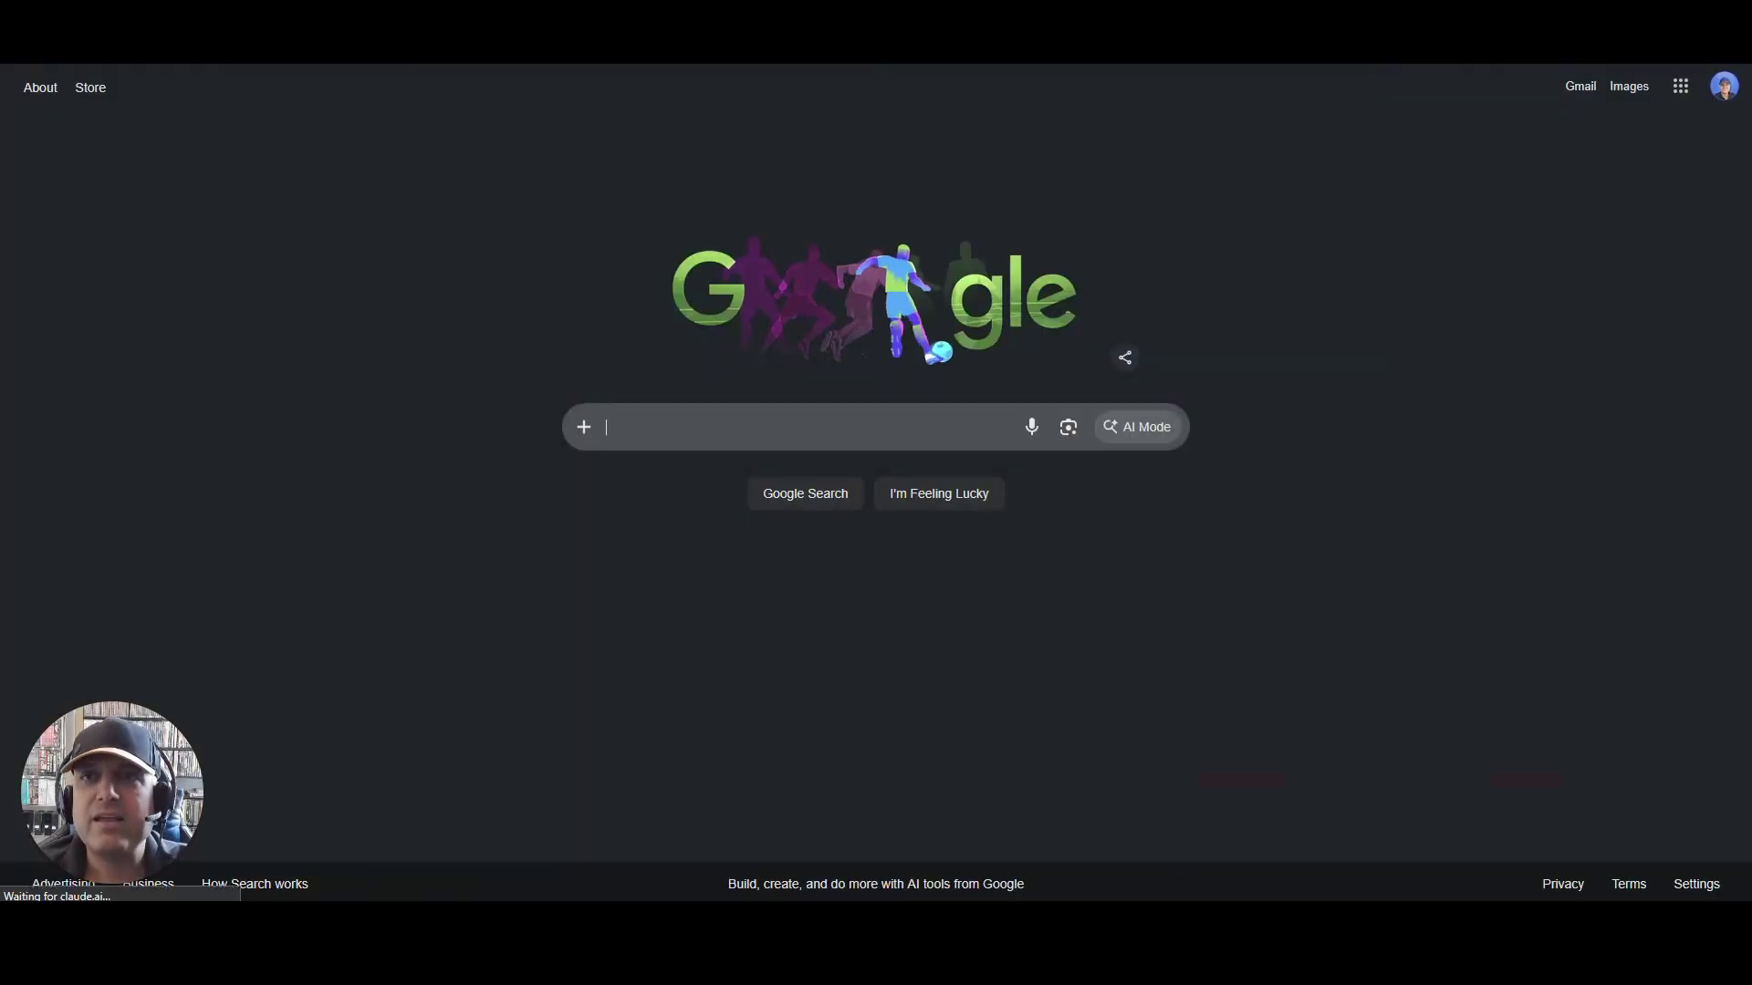
{"action": "key", "text": "Return"}
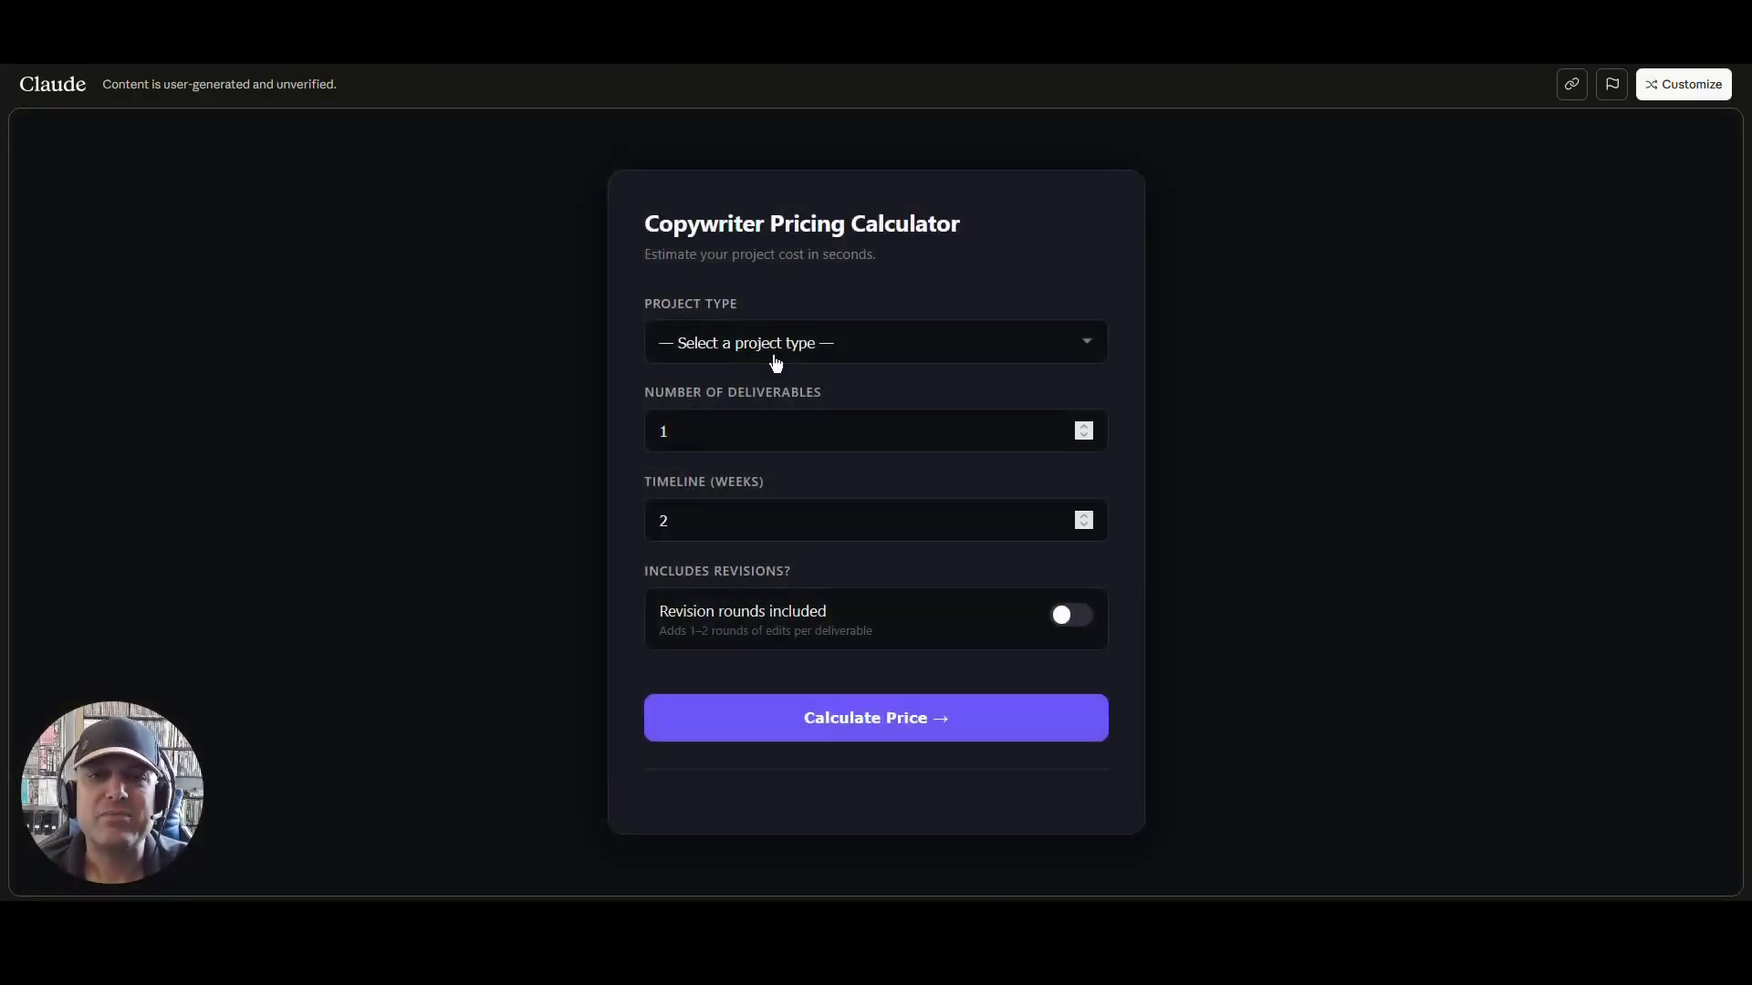
Examine the published calculator's title and the available project type options without choosing one.
{"action": "left_click", "coordinate": [776, 363]}
{"action": "left_click", "coordinate": [1024, 245]}
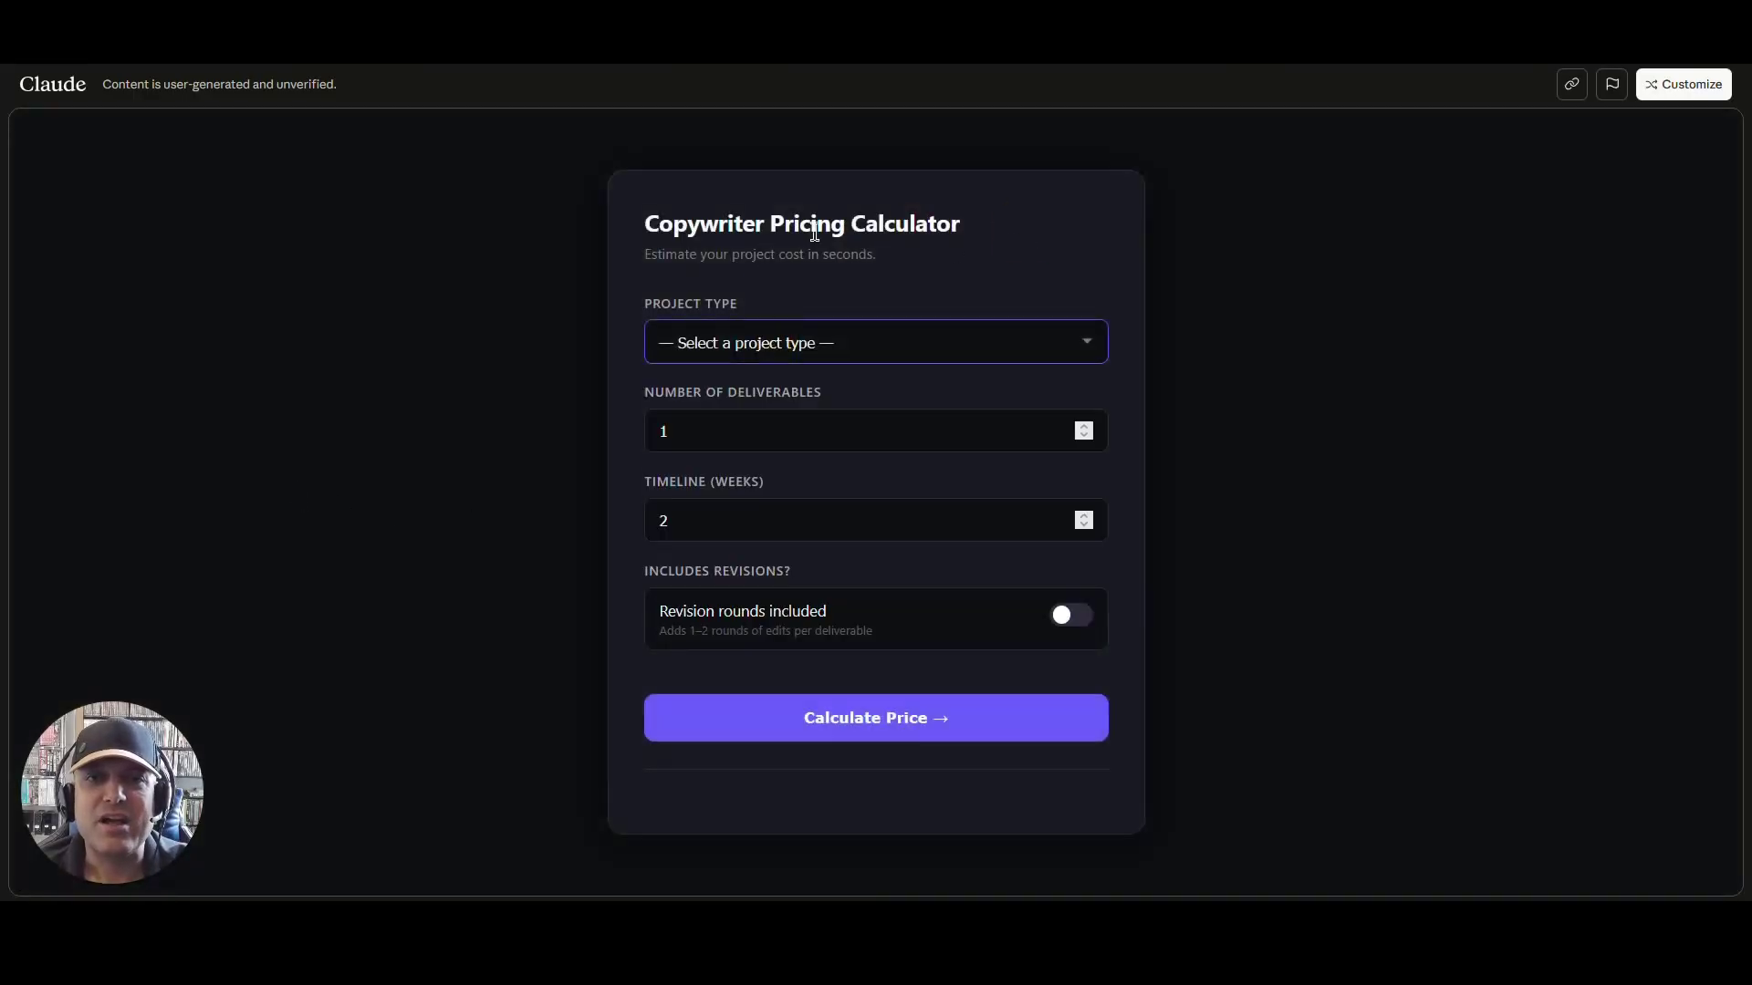
{"action": "left_click_drag", "start_coordinate": [648, 222], "coordinate": [1060, 203]}
{"action": "left_click", "coordinate": [1043, 222]}
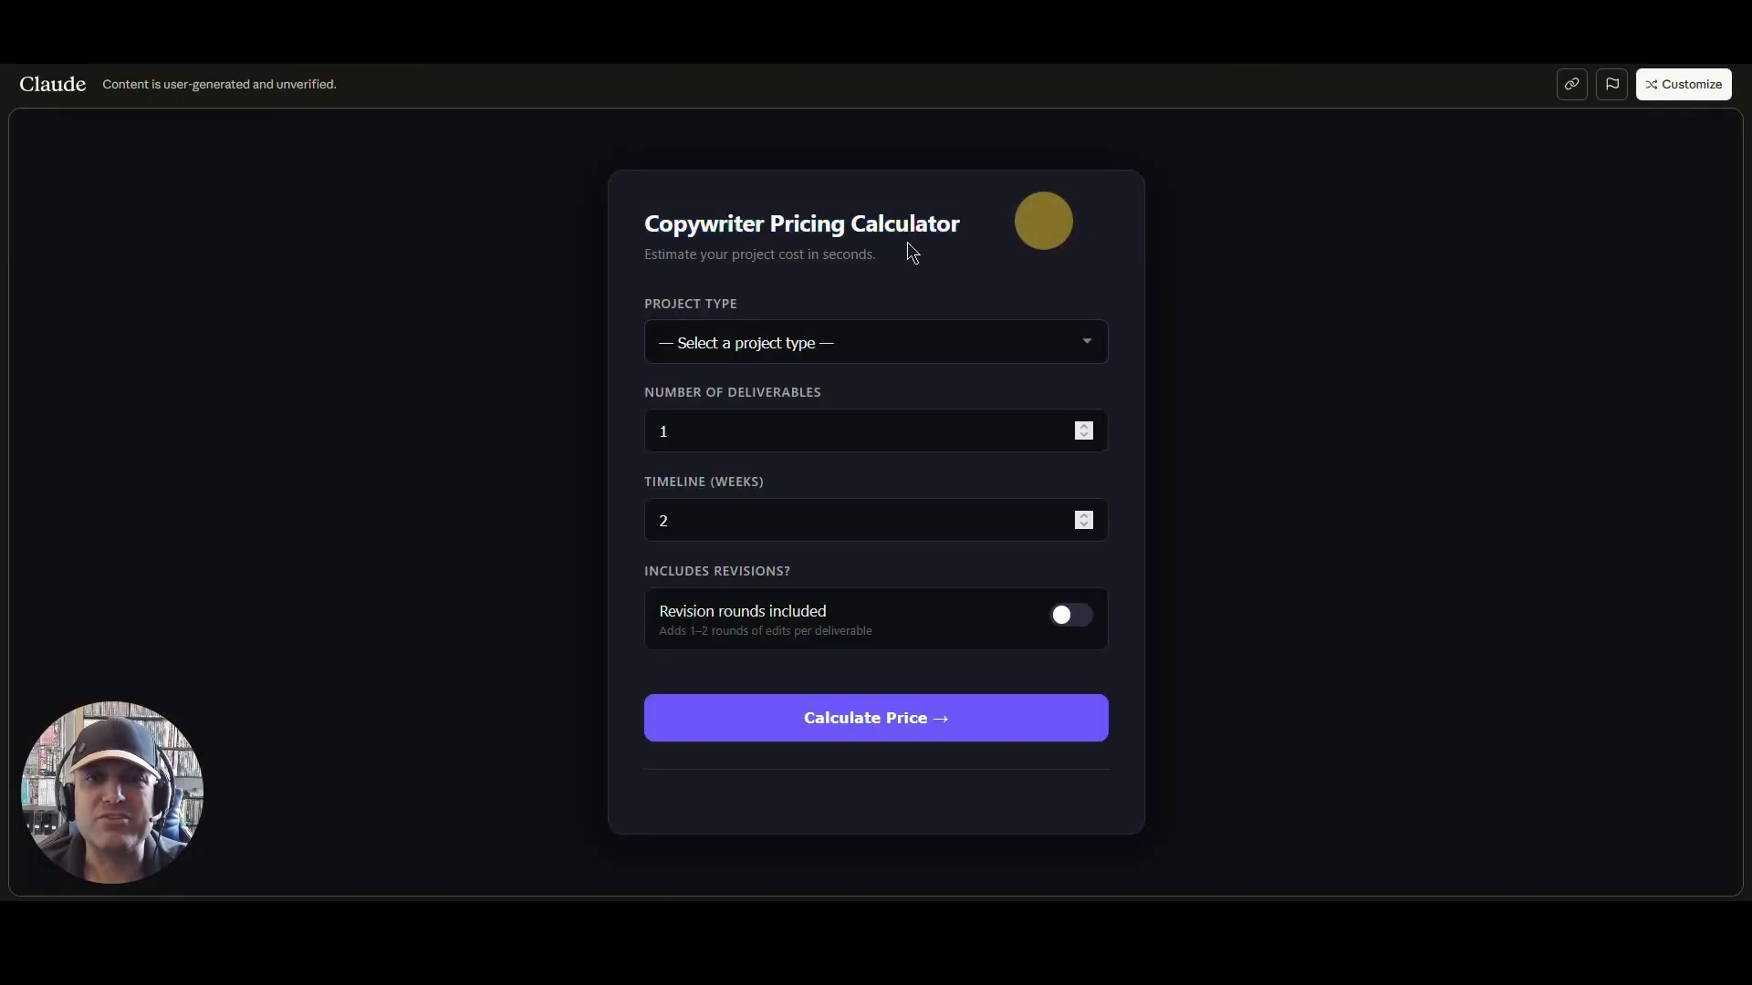
{"action": "left_click", "coordinate": [696, 343]}
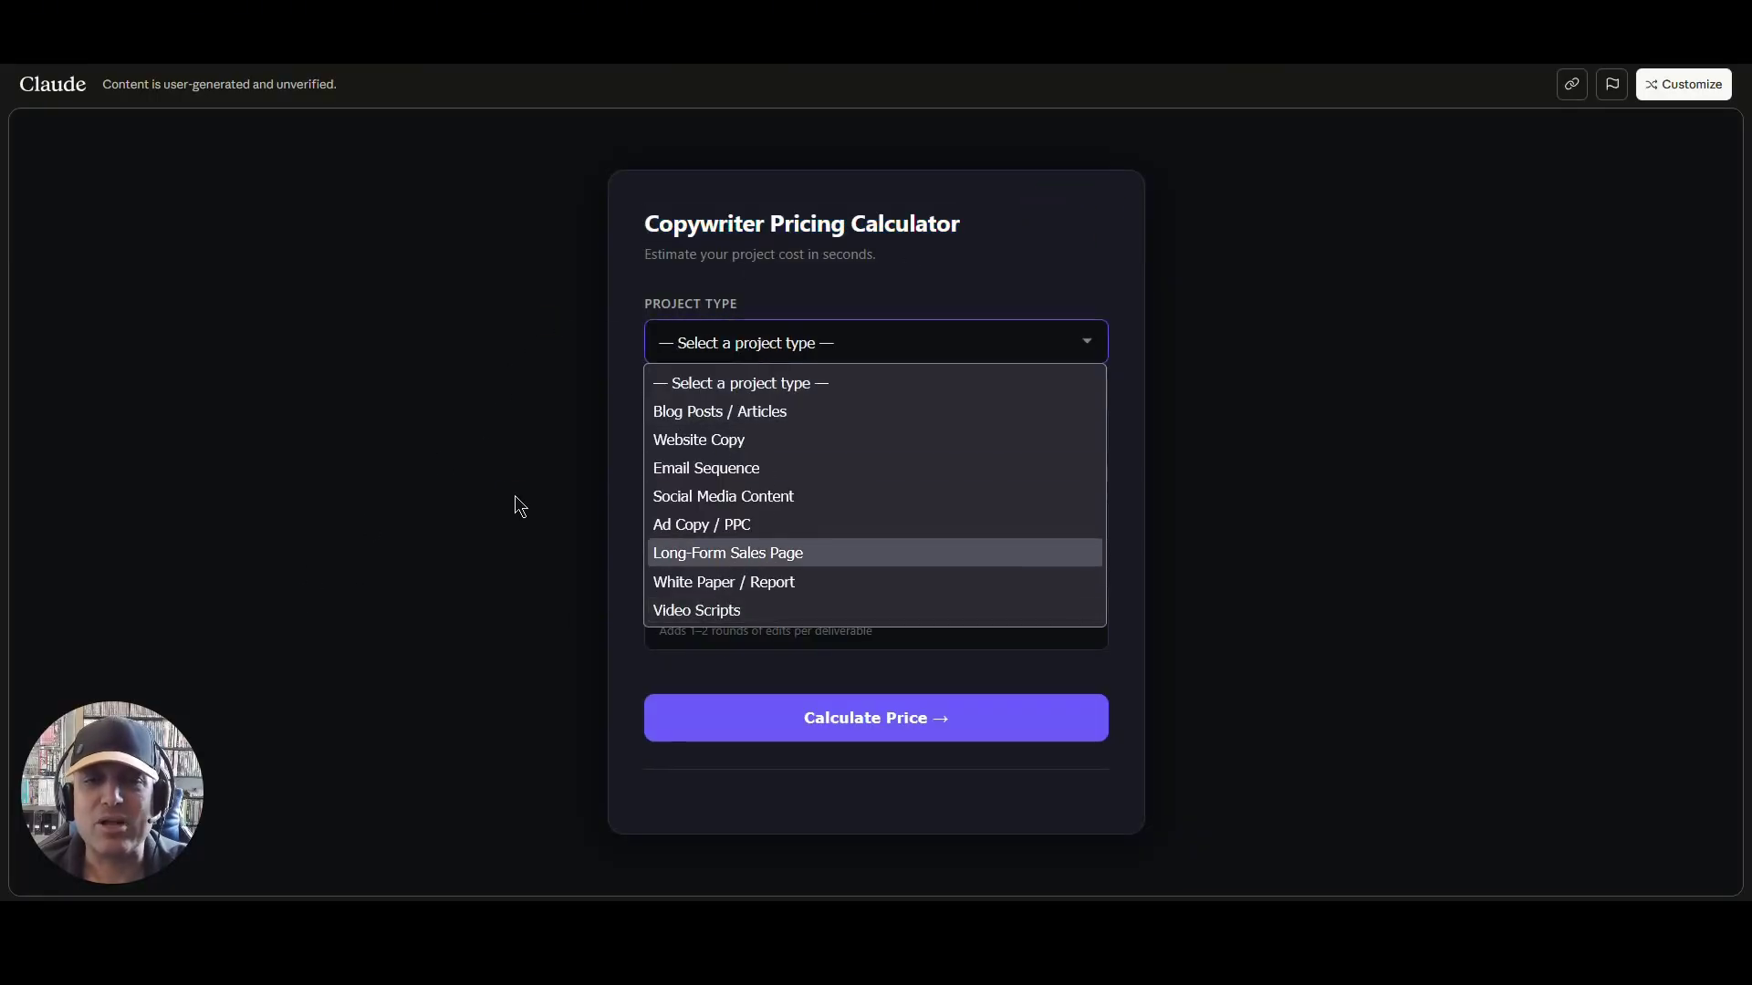
{"action": "left_click", "coordinate": [511, 556]}
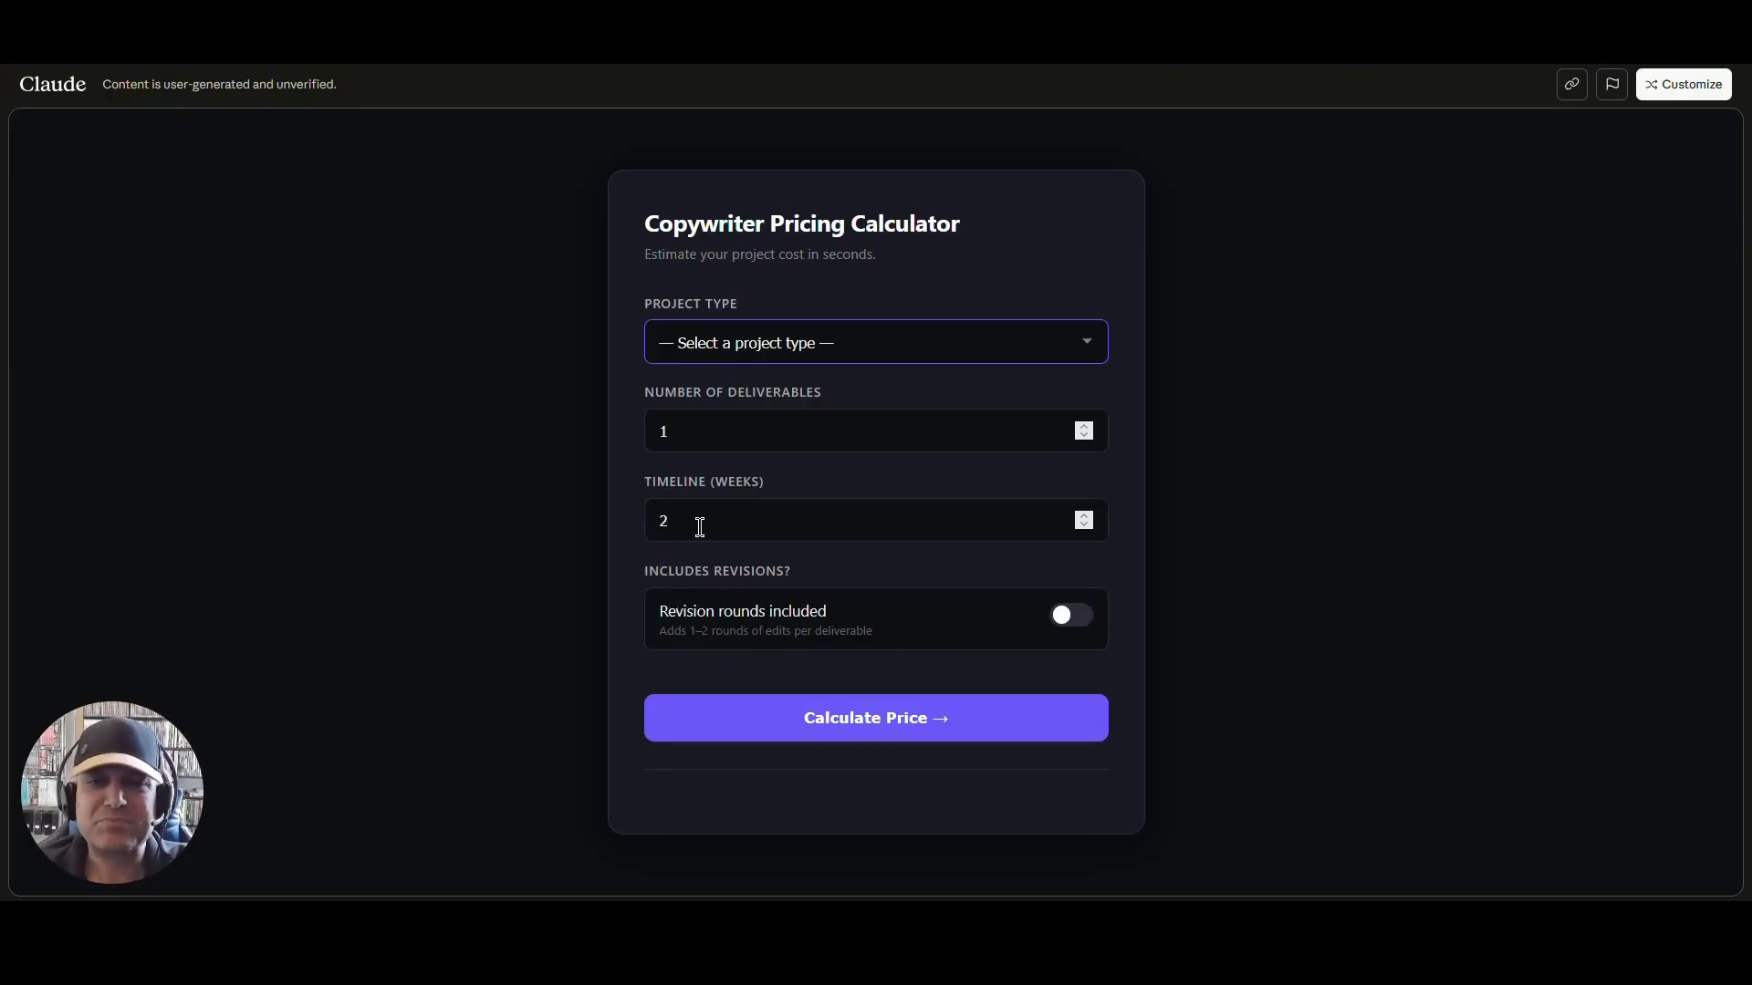
Set the project type to Social Media Content, with 3 deliverables and a 1-week timeline.
{"action": "left_click", "coordinate": [700, 526]}
{"action": "left_click", "coordinate": [695, 431]}
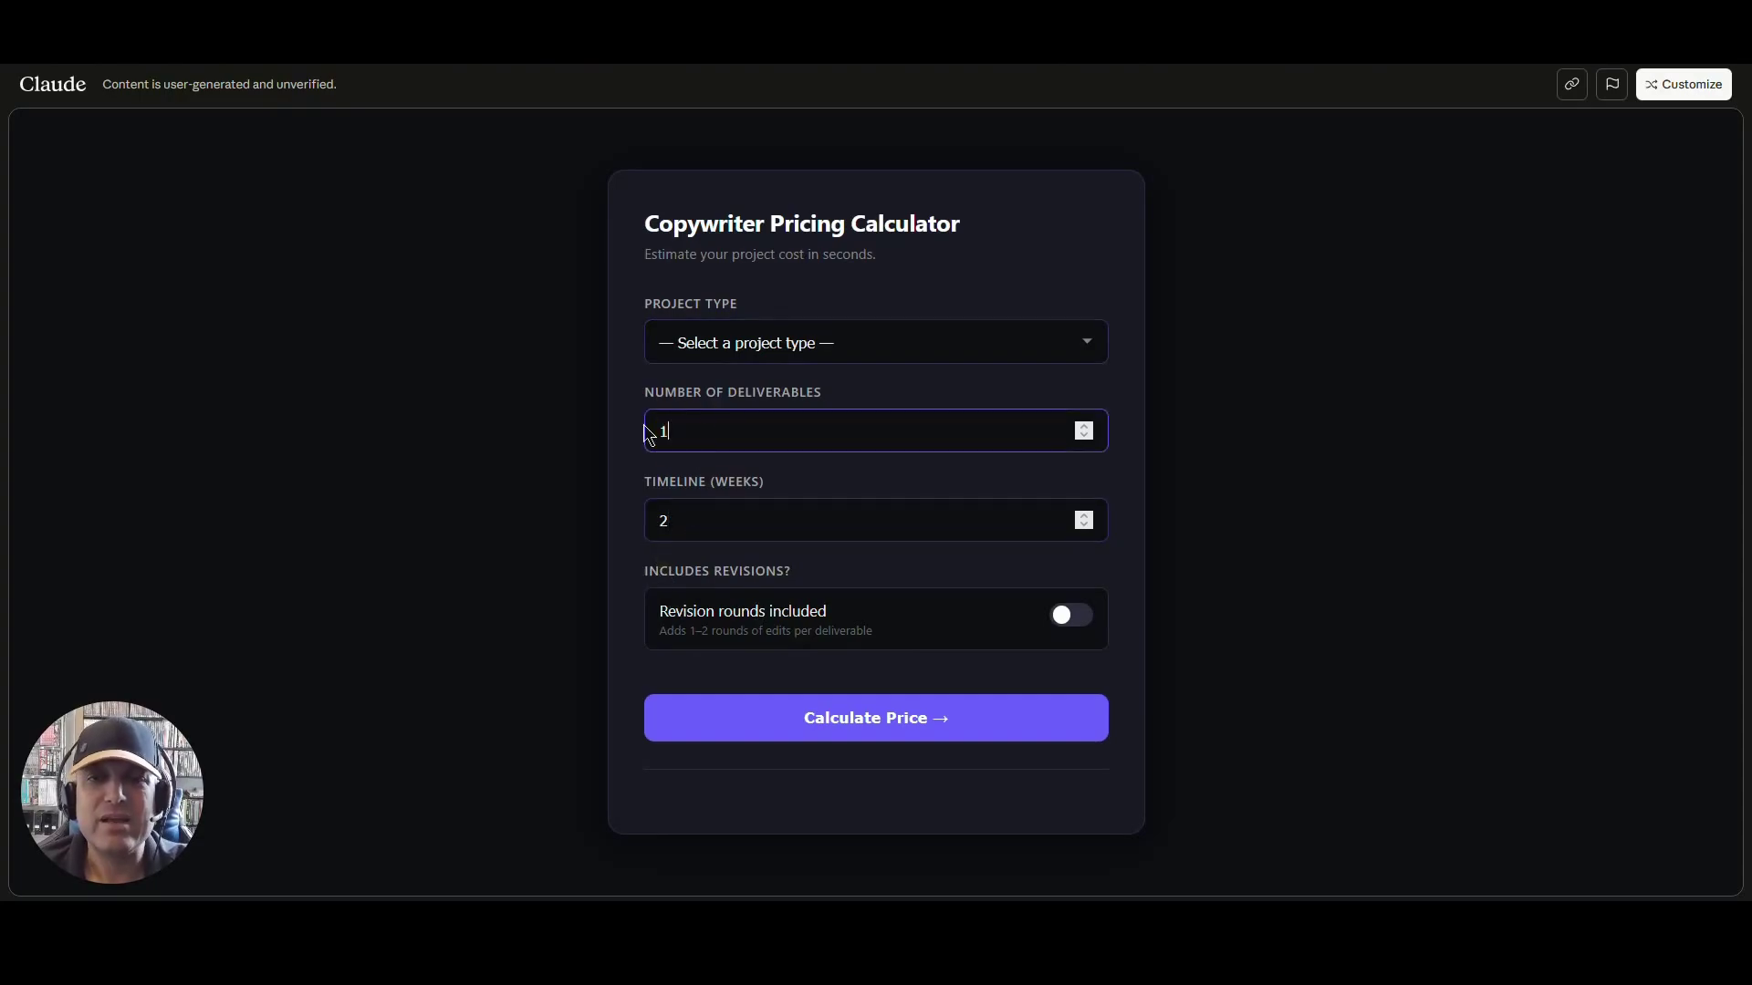
{"action": "left_click", "coordinate": [671, 341]}
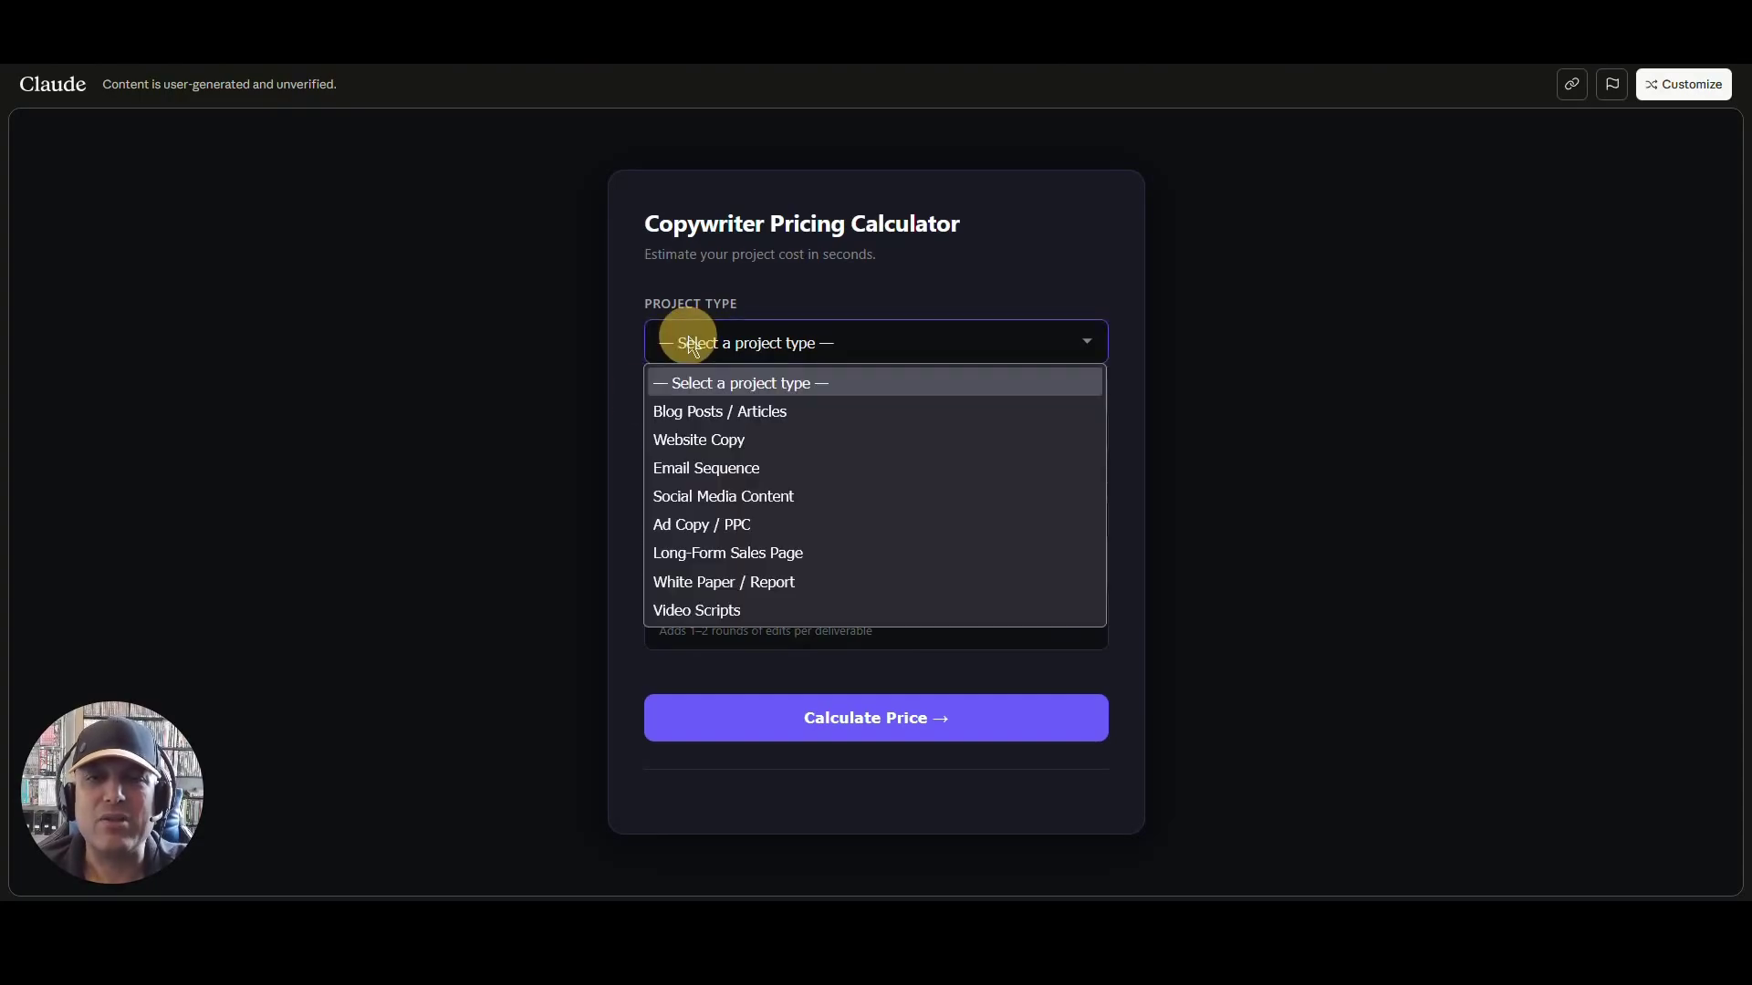
{"action": "left_click", "coordinate": [717, 500]}
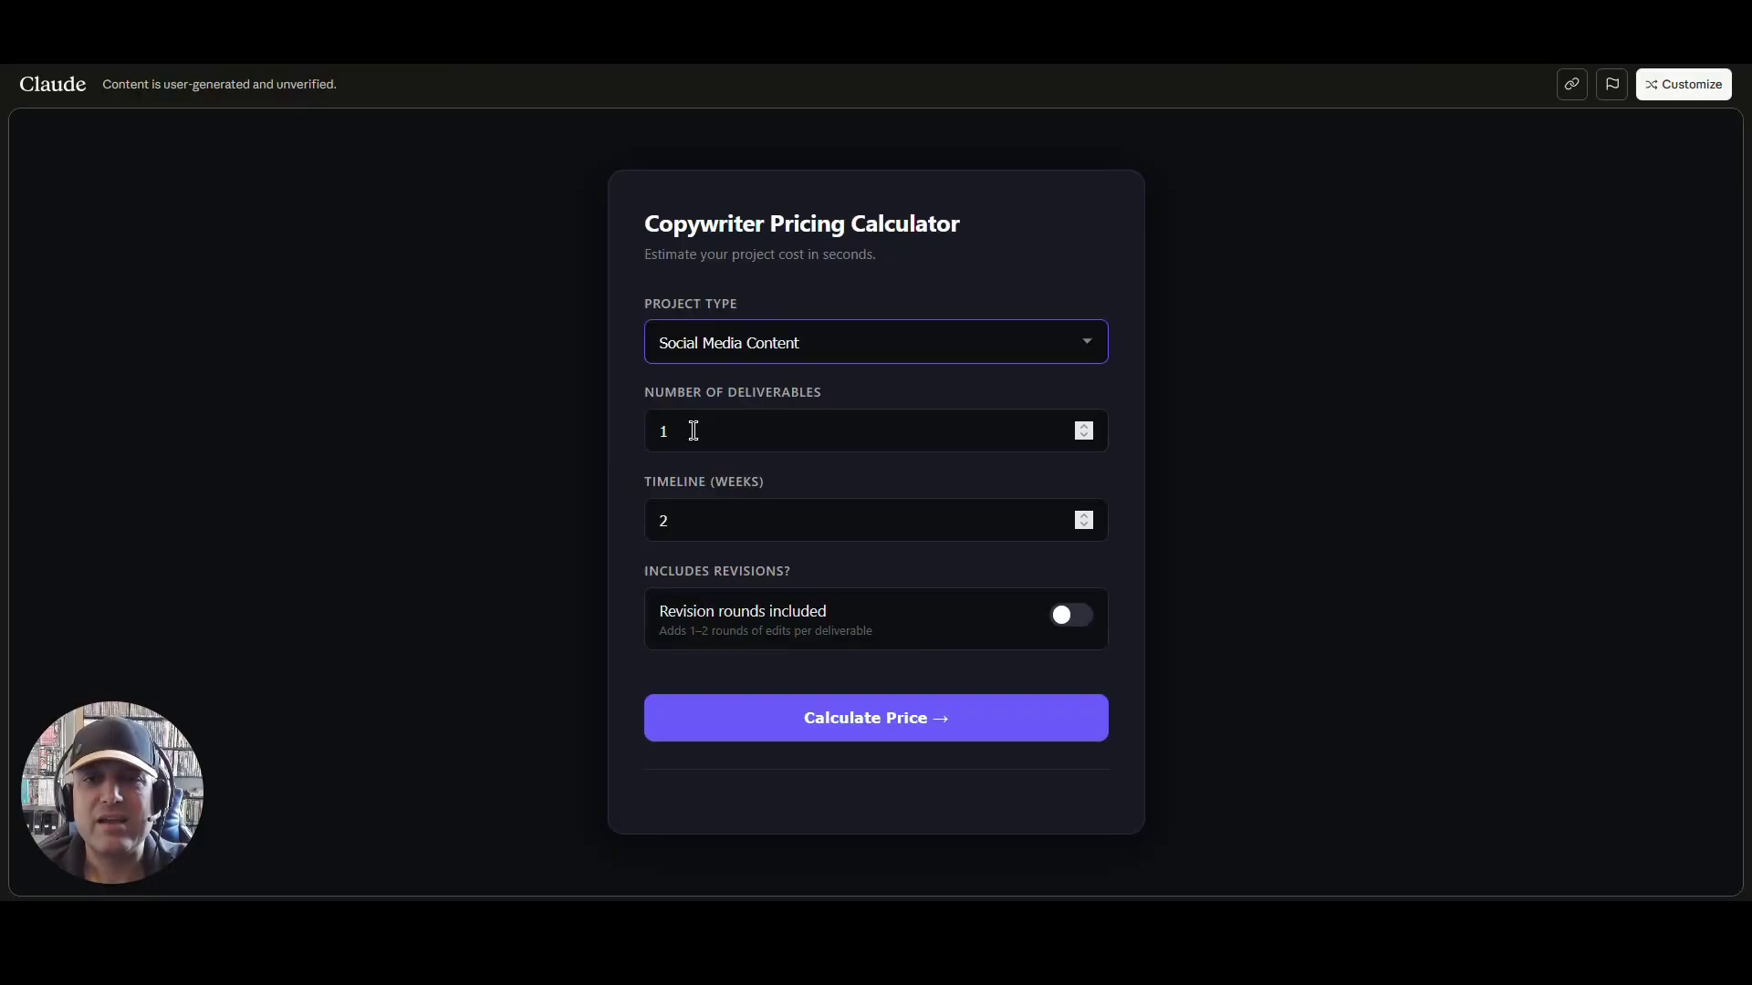
{"action": "left_click", "coordinate": [1084, 425]}
{"action": "left_click", "coordinate": [1084, 425]}
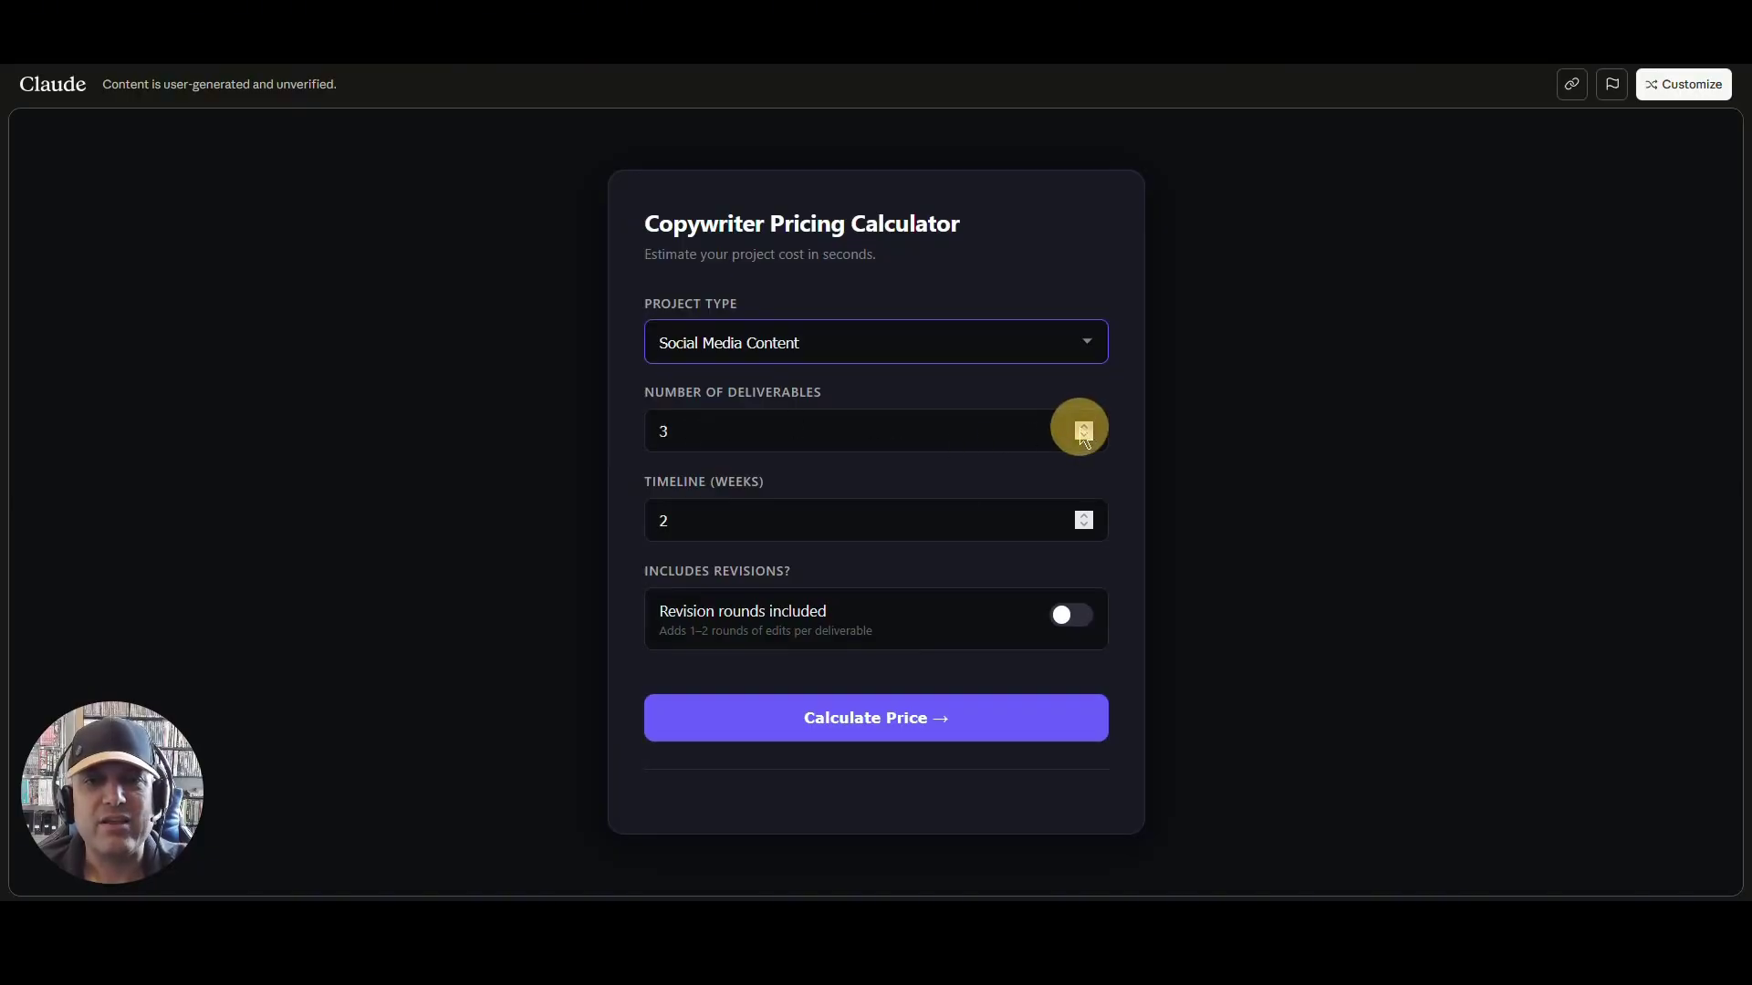
{"action": "double_click", "coordinate": [673, 513]}
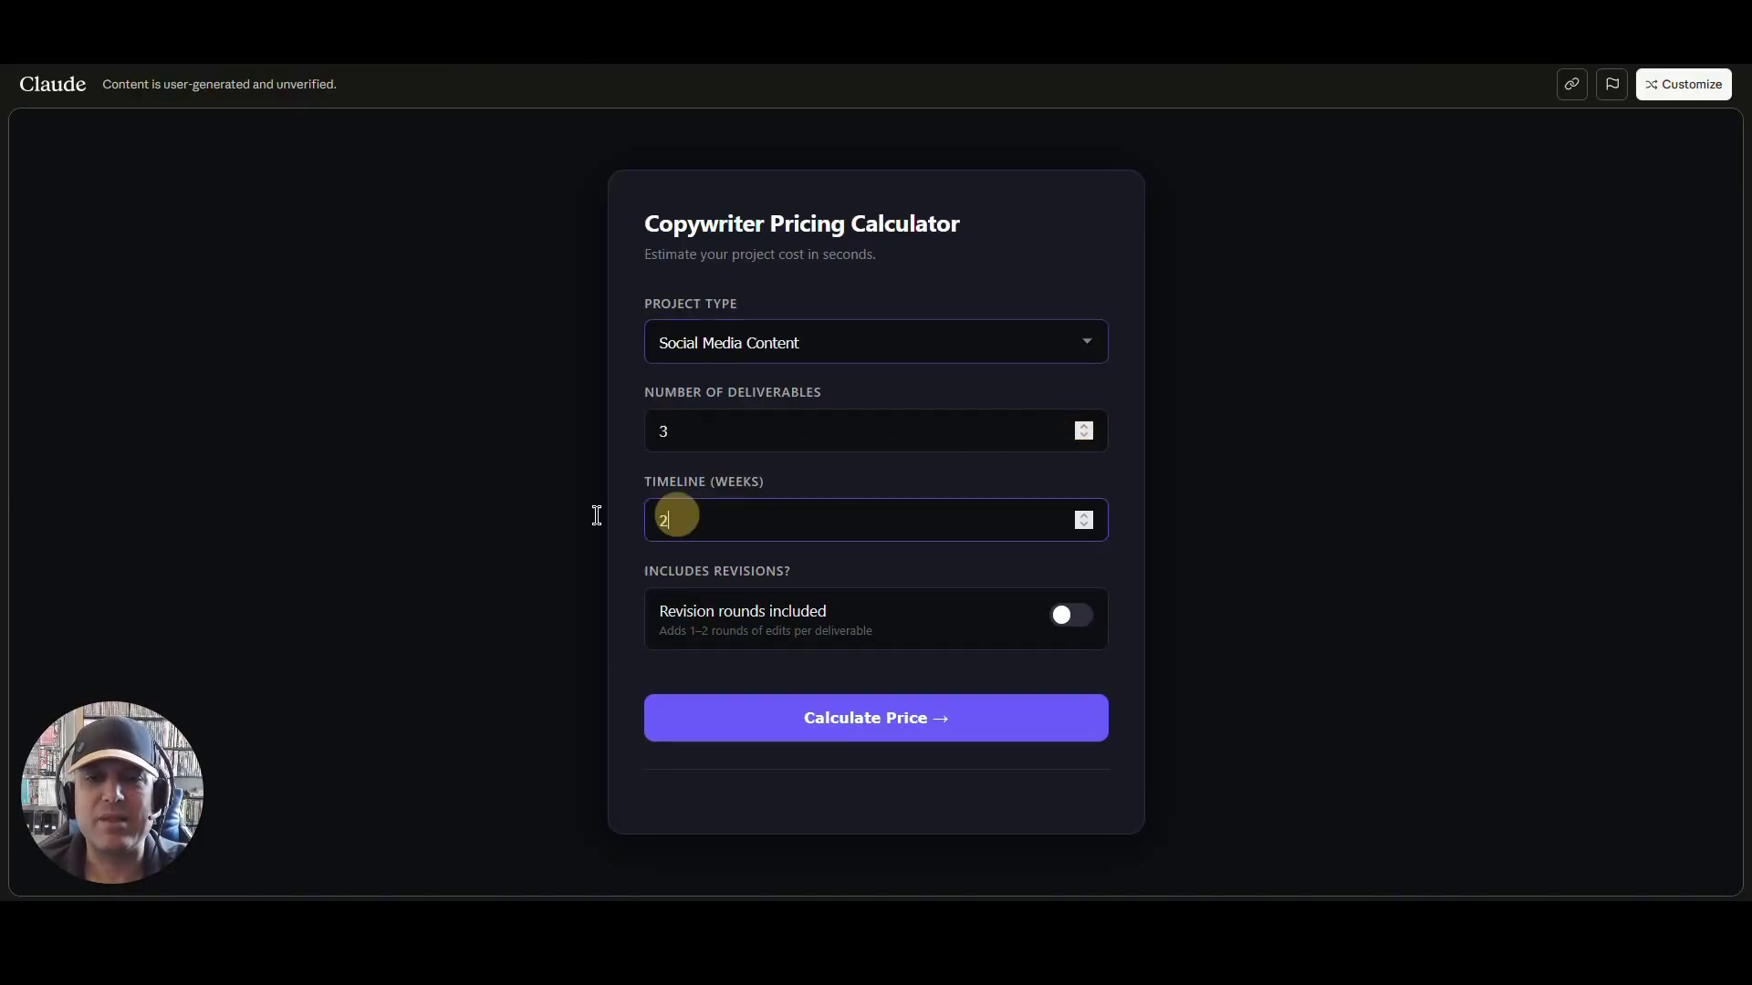
{"action": "type", "text": "1"}
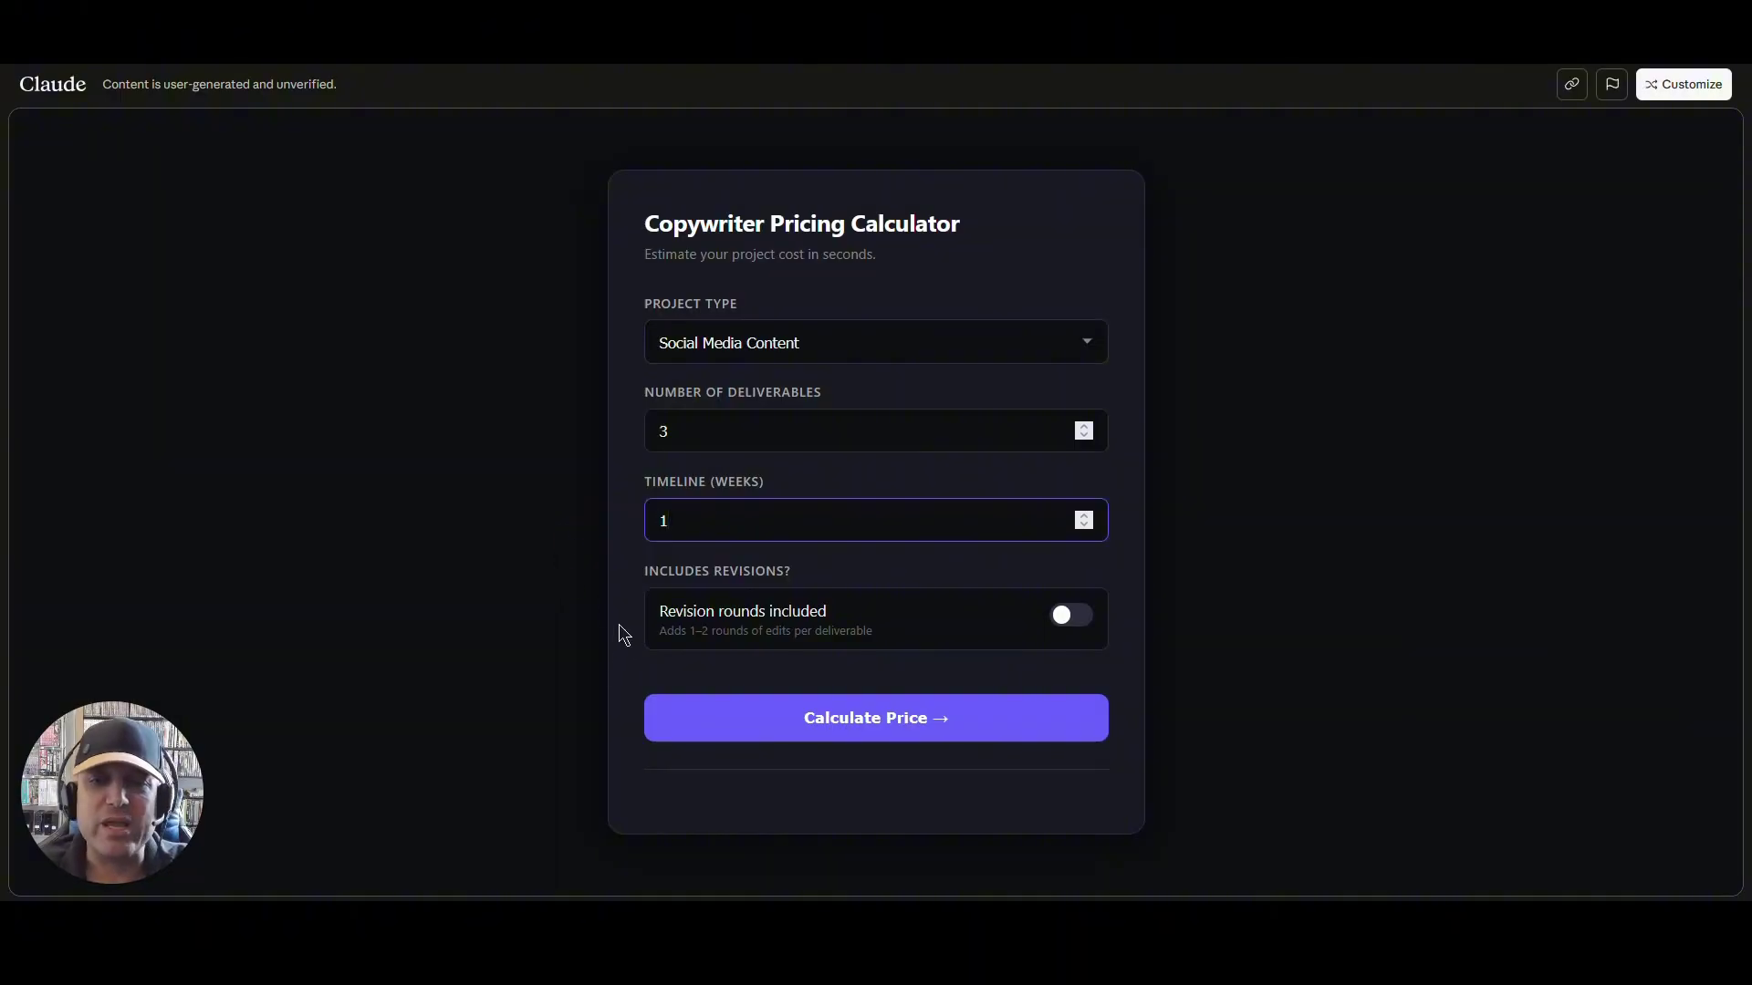
{"action": "left_click", "coordinate": [638, 483]}
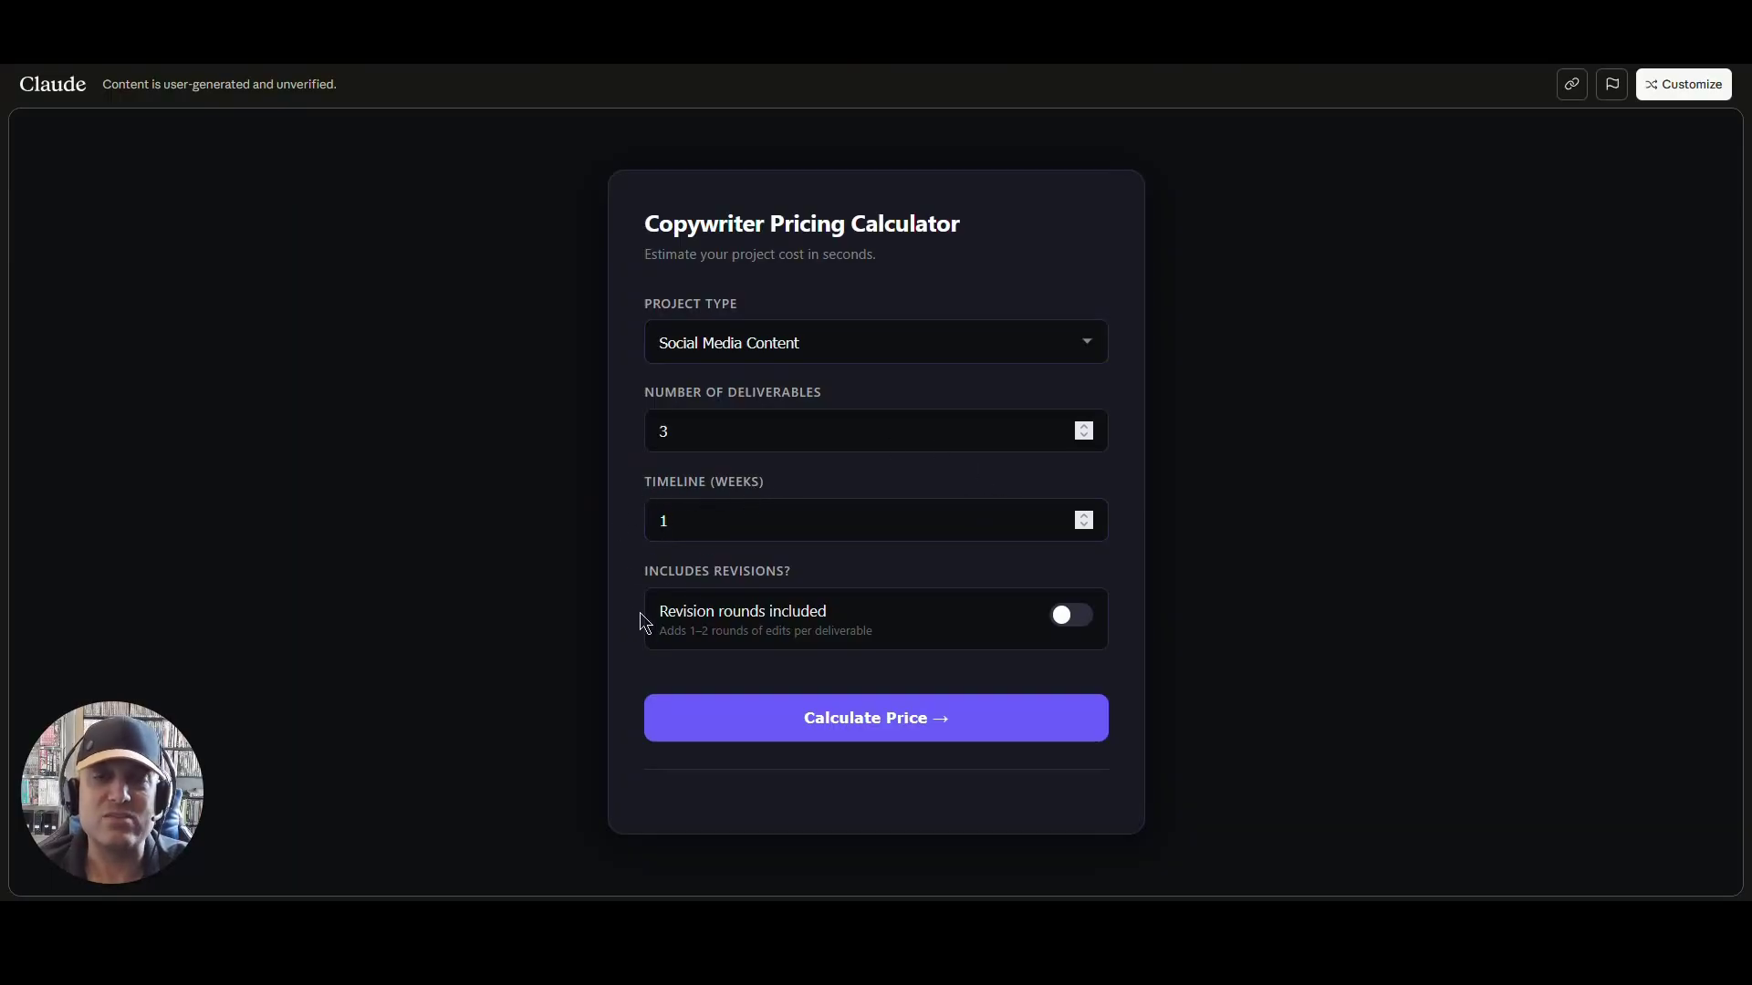
Calculate the price for the entered project and review the suggested range and breakdown.
{"action": "left_click", "coordinate": [876, 727]}
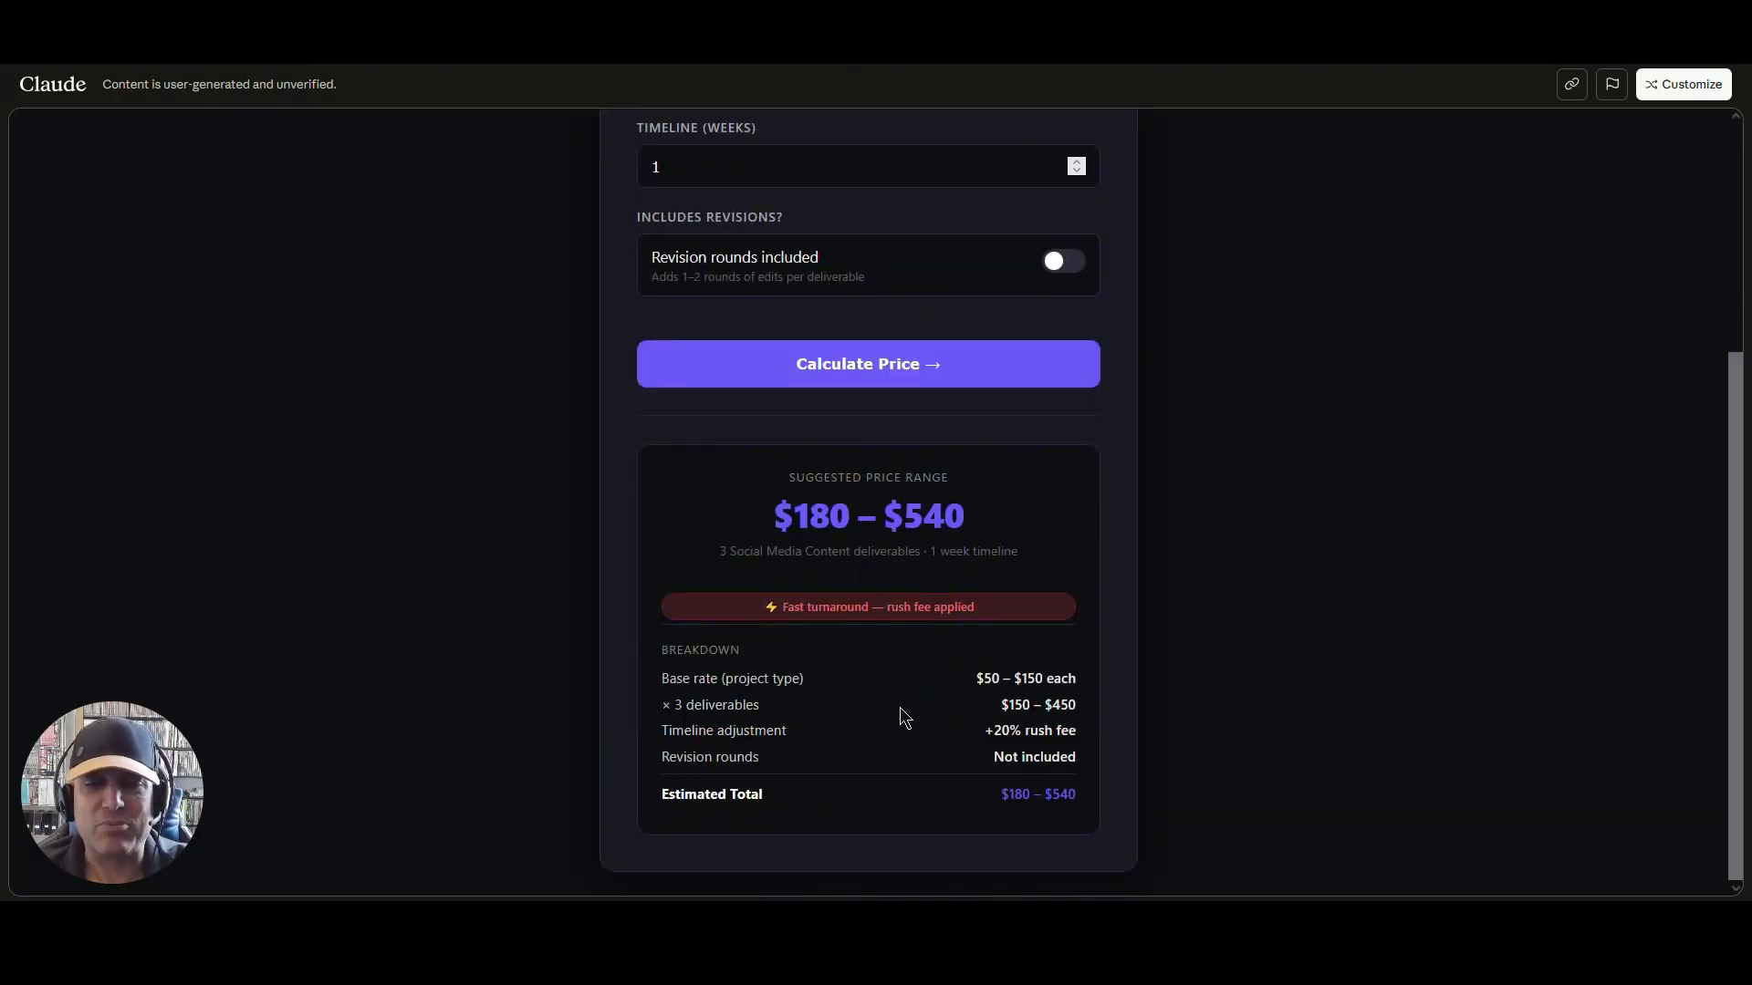
{"action": "scroll", "coordinate": [803, 680], "scroll_direction": "up", "scroll_amount": 4}
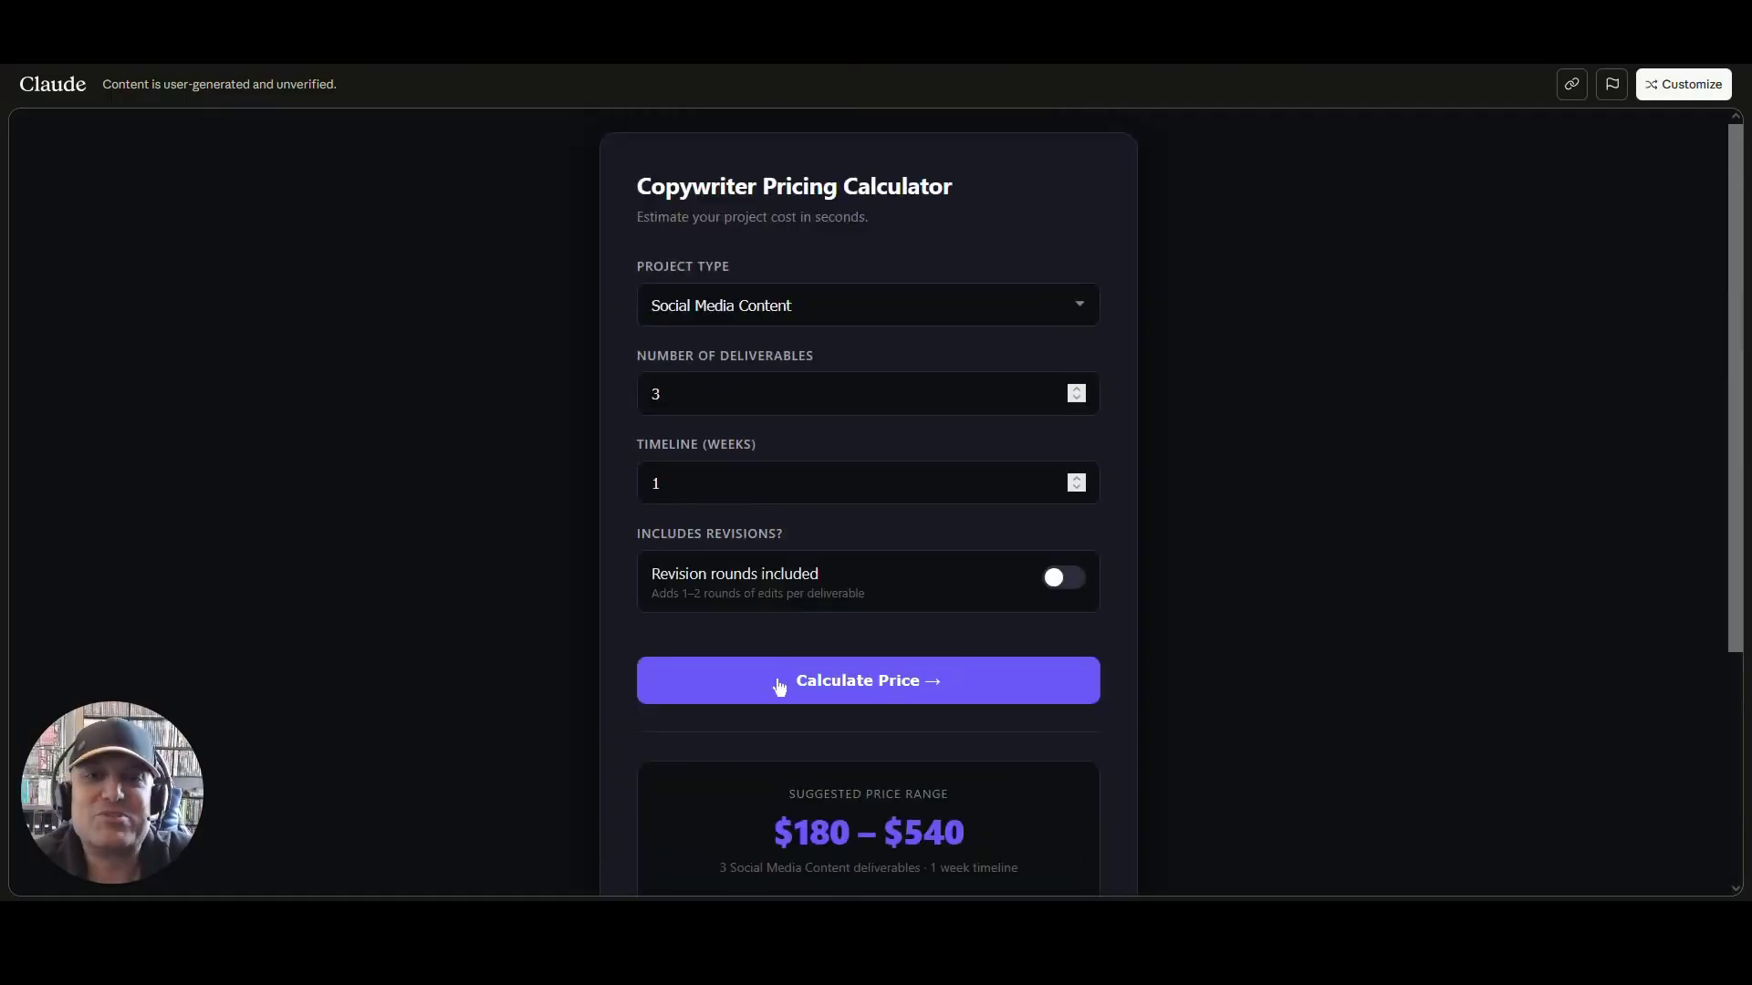
{"action": "left_click", "coordinate": [887, 692]}
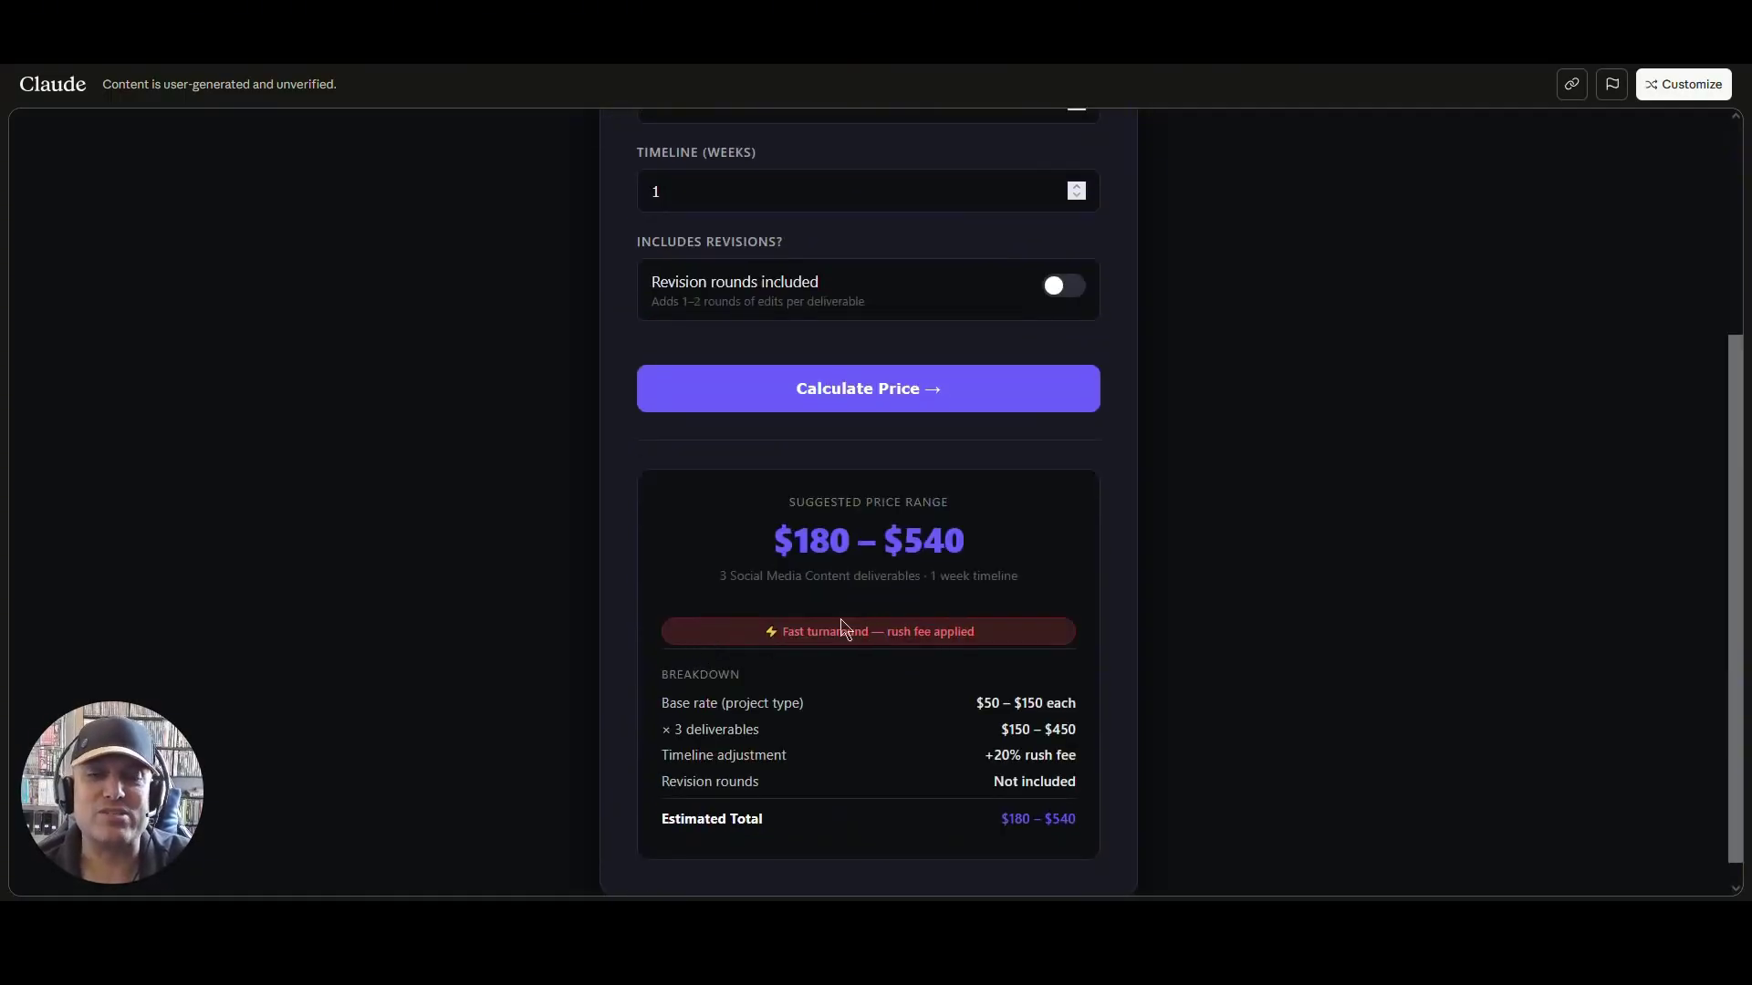
{"action": "scroll", "coordinate": [684, 584], "scroll_direction": "up", "scroll_amount": 3}
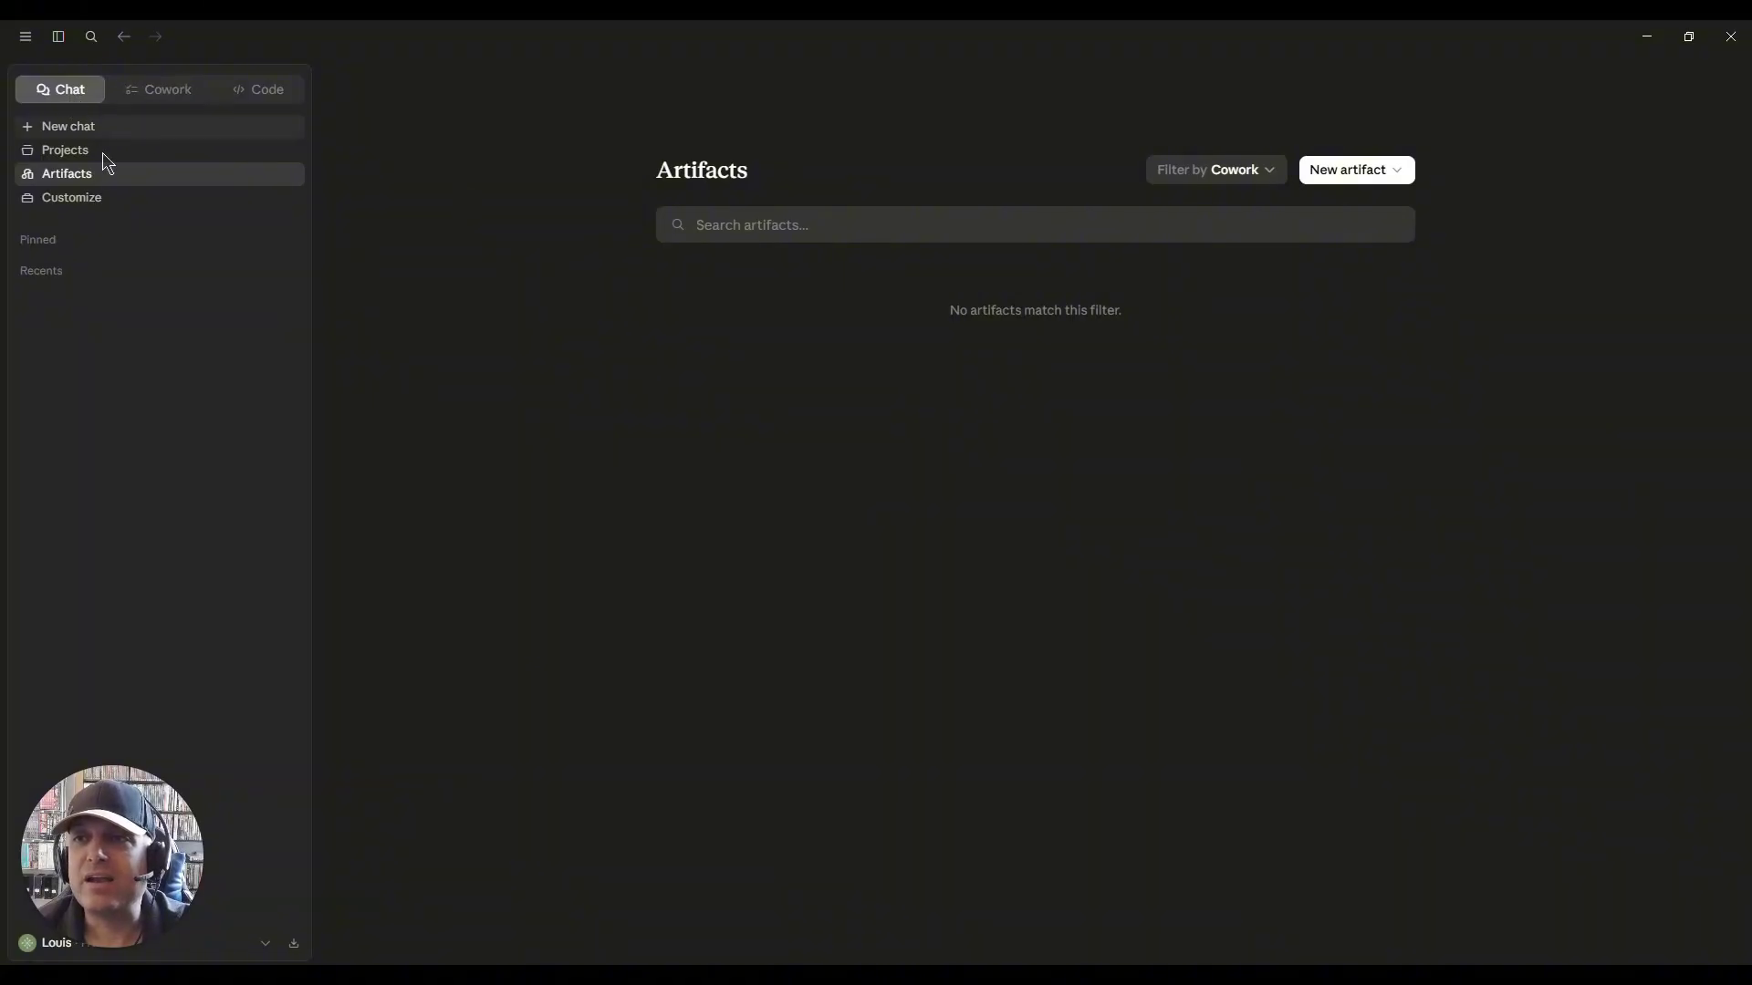
Switch to the Claude desktop app and create a new chat artifact, starting it from scratch.
{"action": "left_click", "coordinate": [1392, 170]}
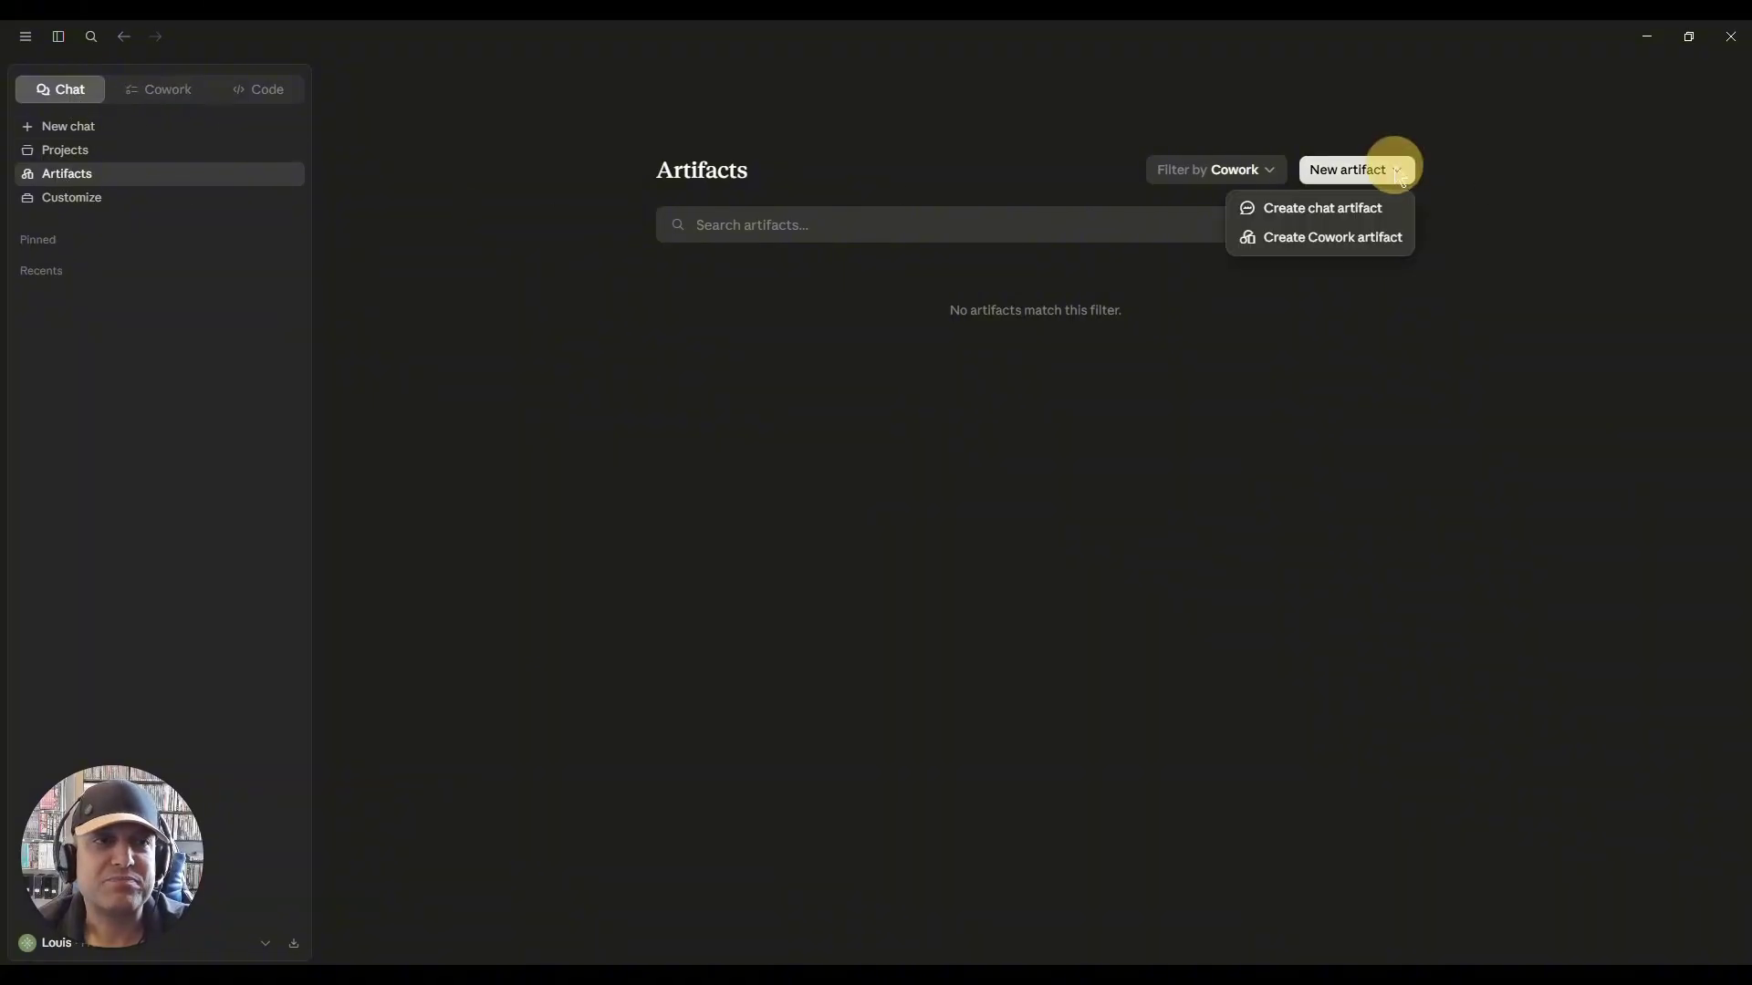
{"action": "left_click", "coordinate": [1299, 214]}
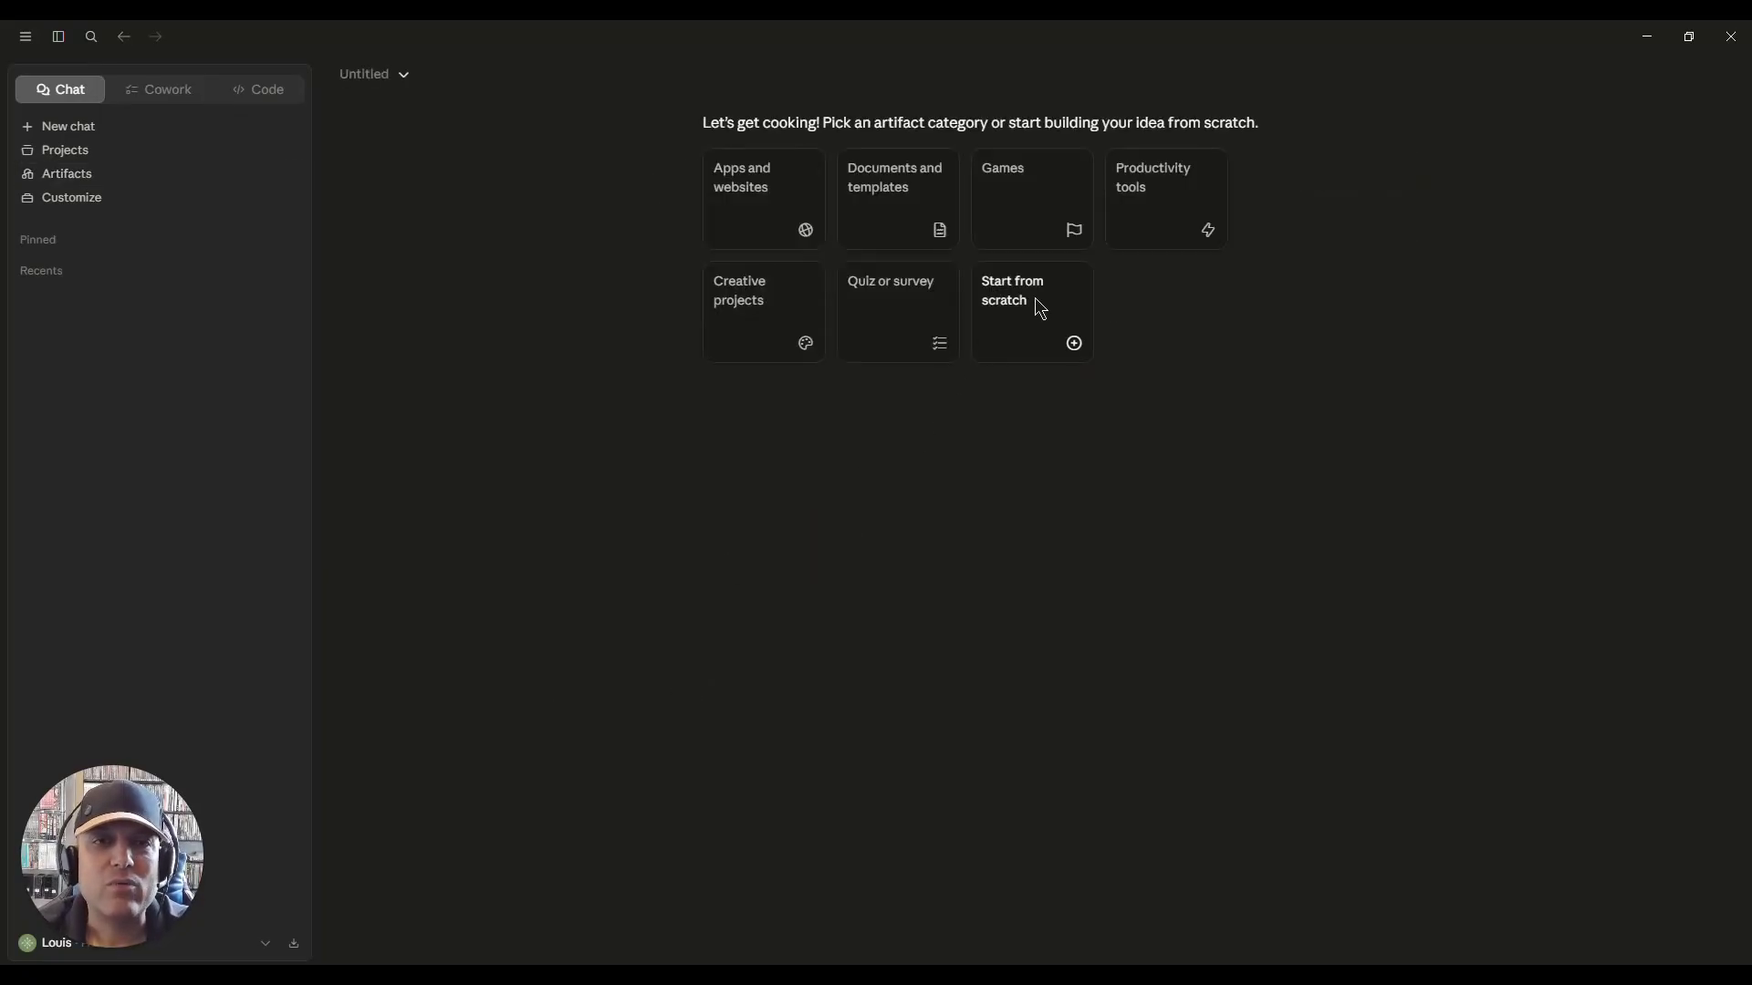
{"action": "left_click", "coordinate": [1037, 306]}
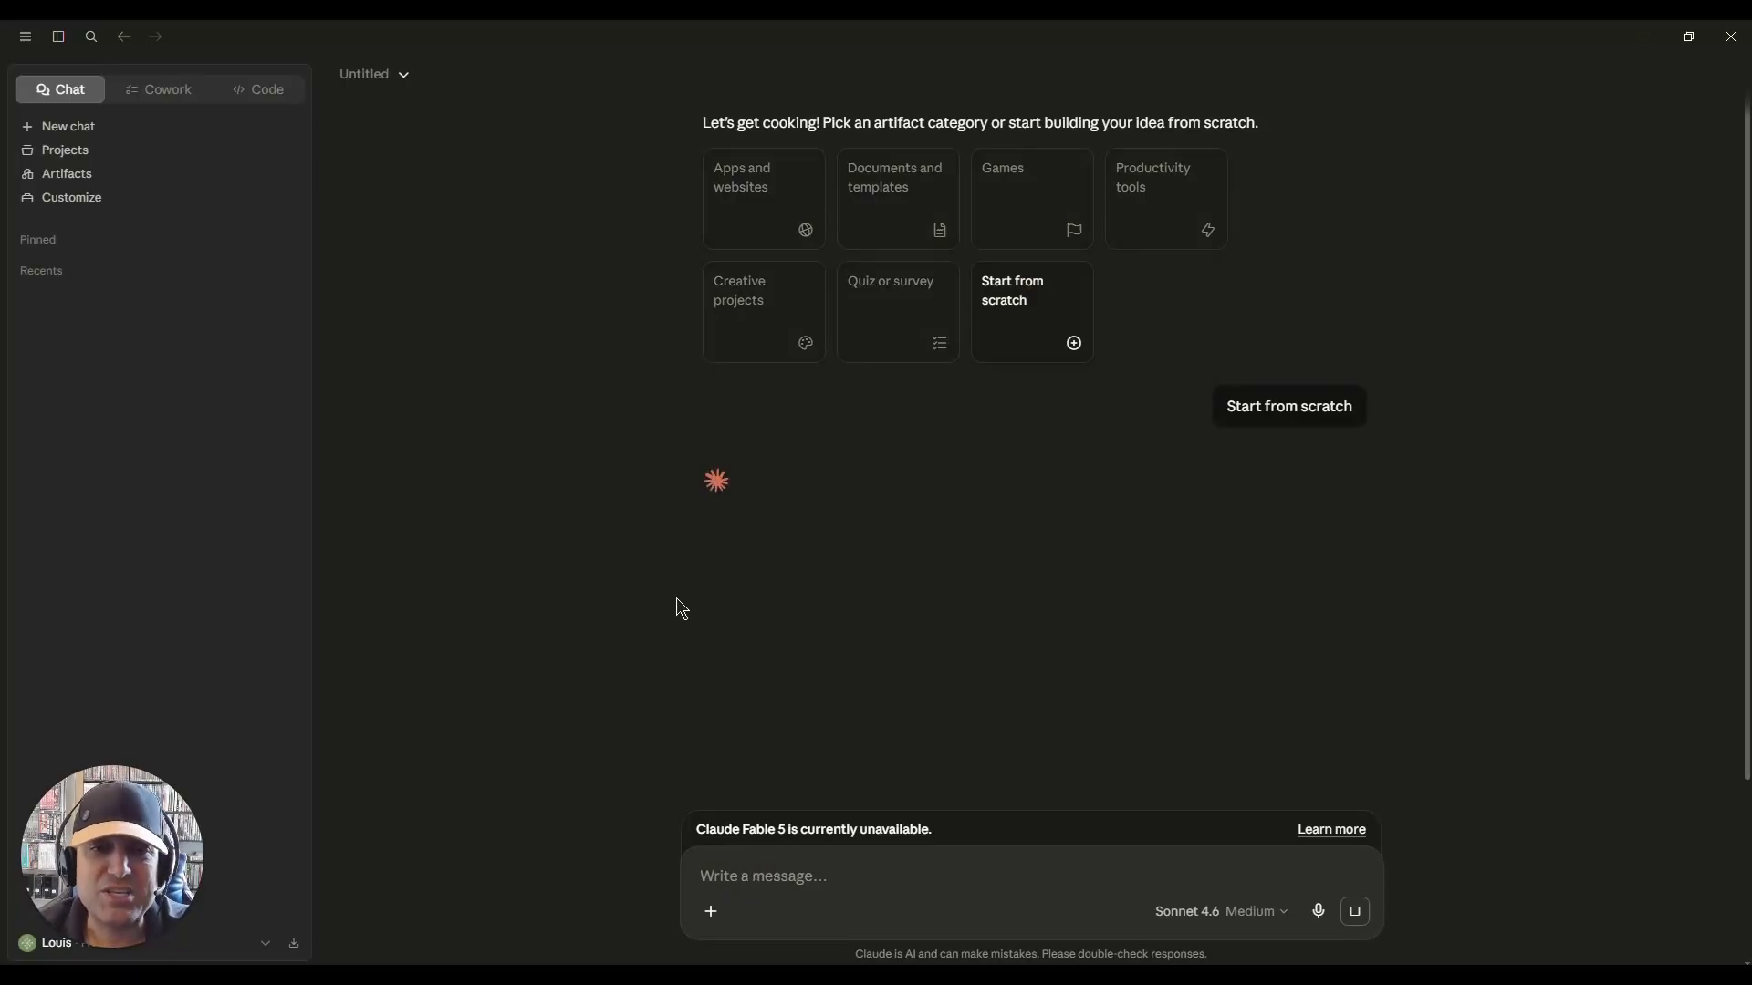
{"action": "left_click", "coordinate": [746, 877]}
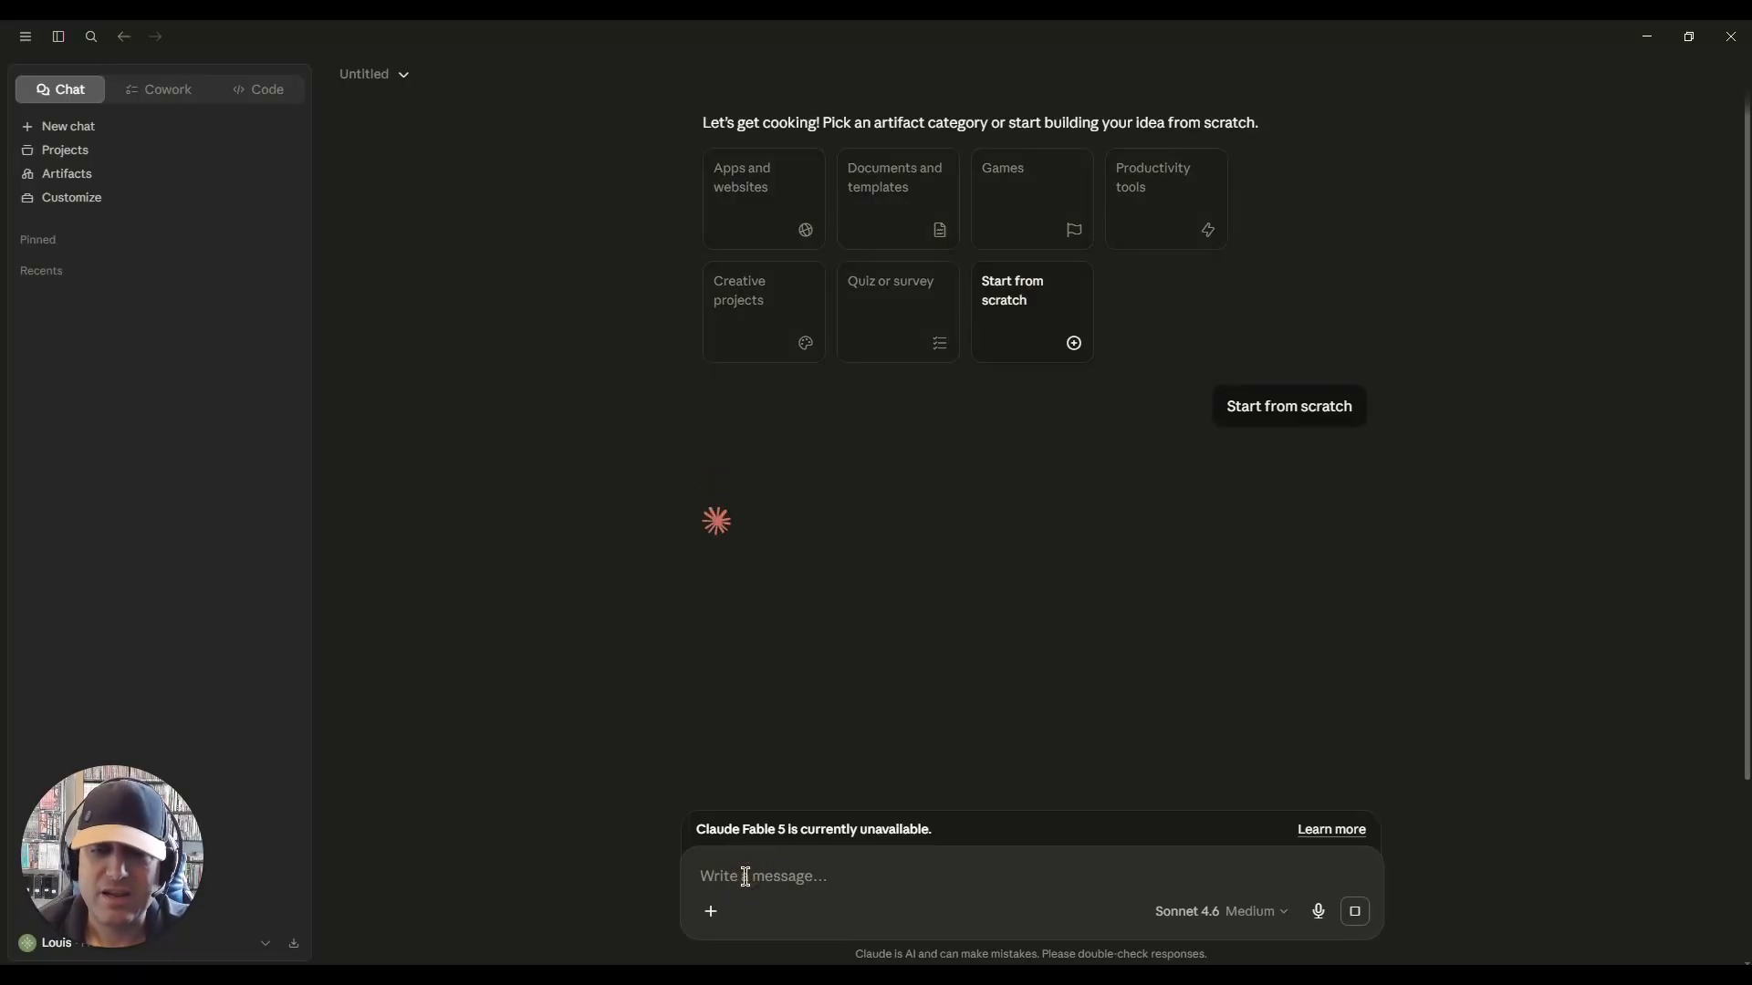
{"action": "type", "text": "Build me an interactive content idea generator. It should have a text field where I type my niche and my target audience. When I click ‘Generate,’ it shows me 10 content ideas organized into three tabs: LinkedIn, Instagram, and YouTube. Make it simple, clean, and easy to use on a white background"}
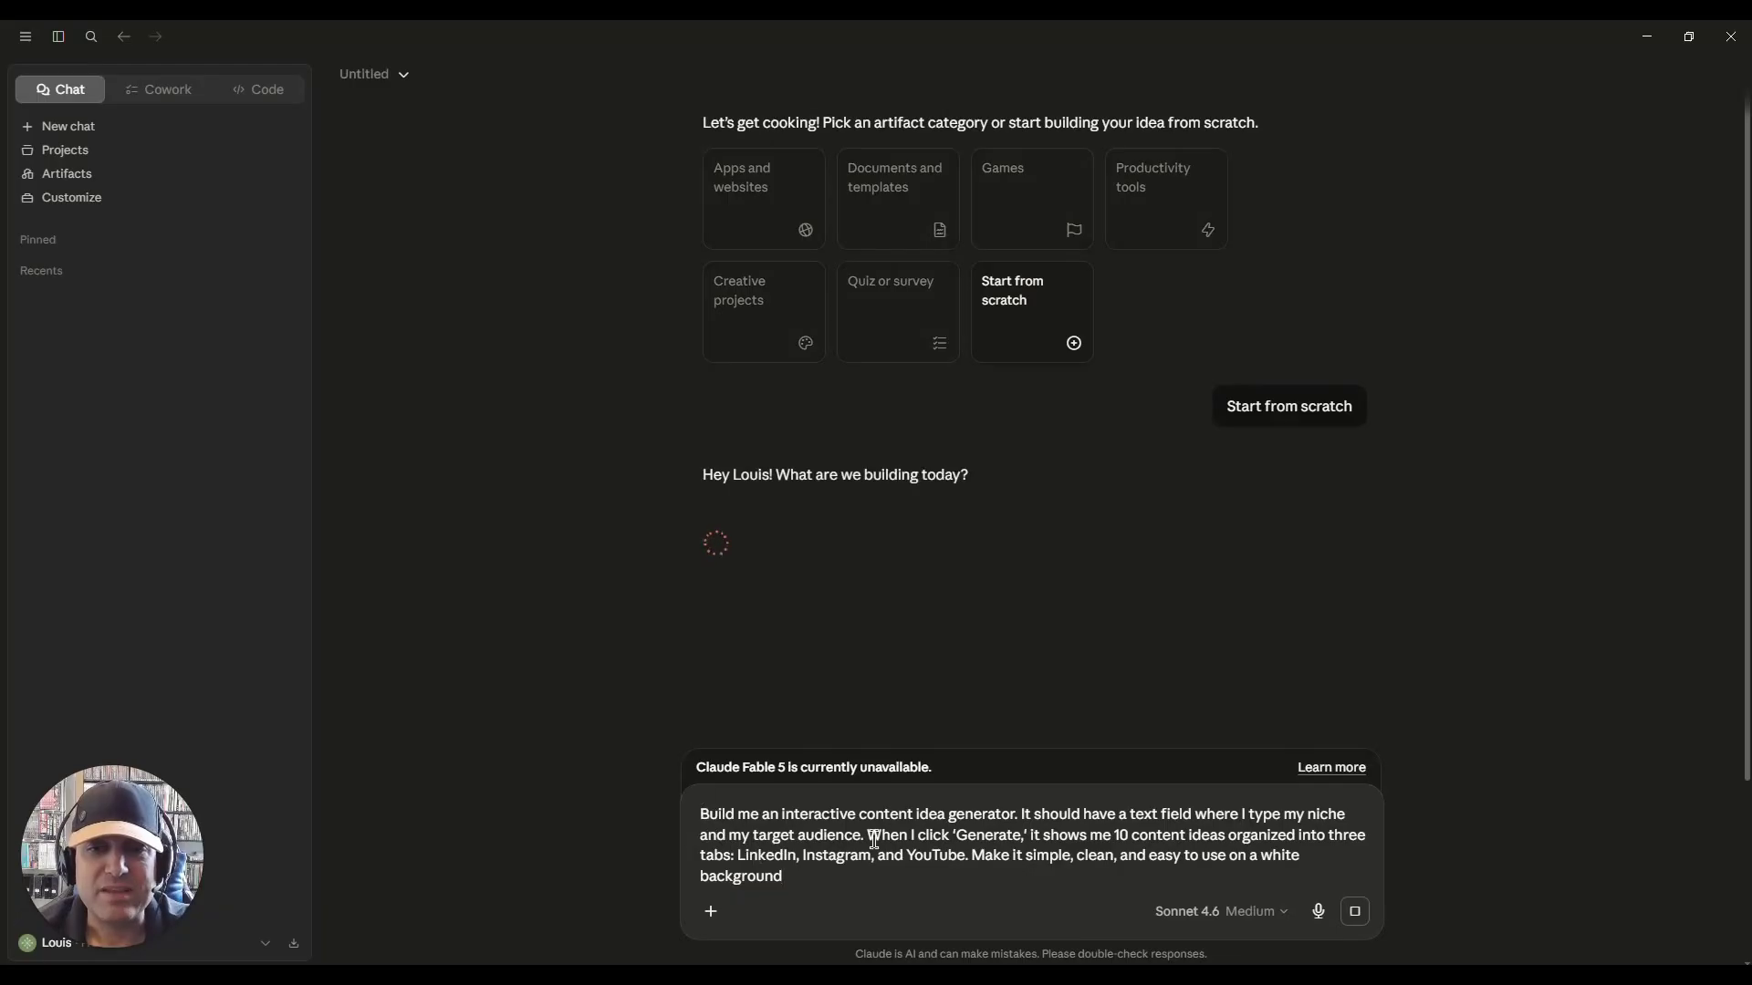
{"action": "type", "text": "."}
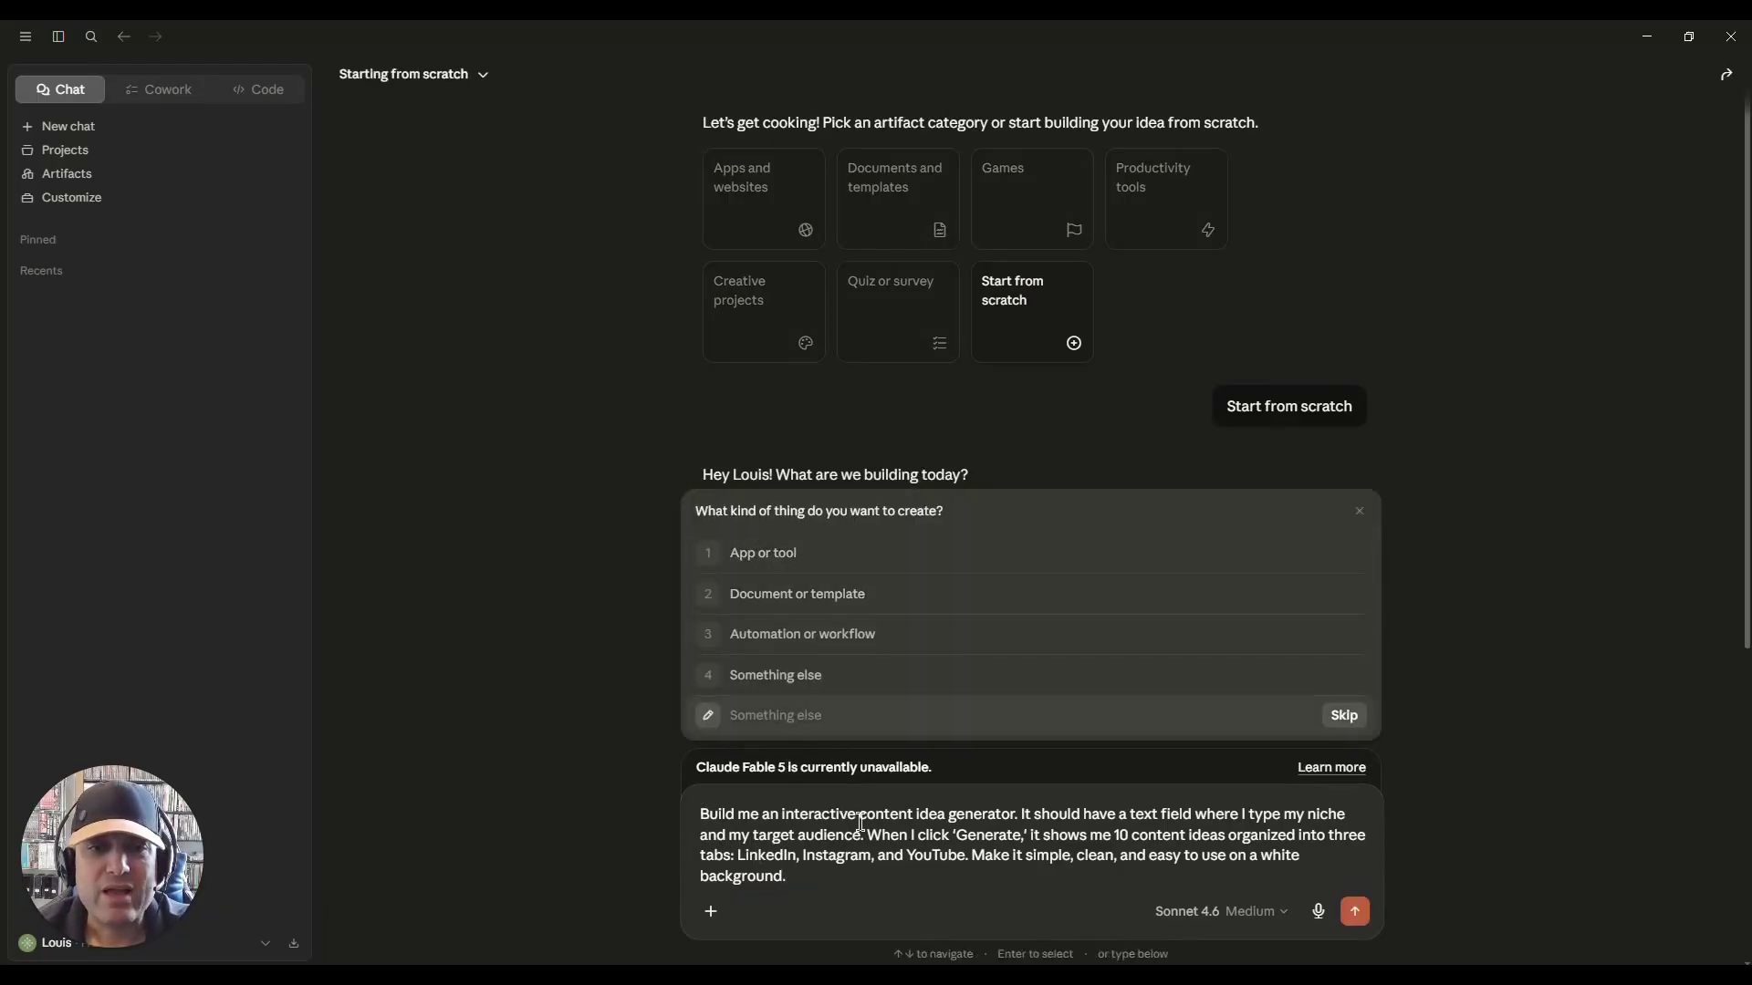
{"action": "left_click_drag", "start_coordinate": [701, 810], "coordinate": [830, 875]}
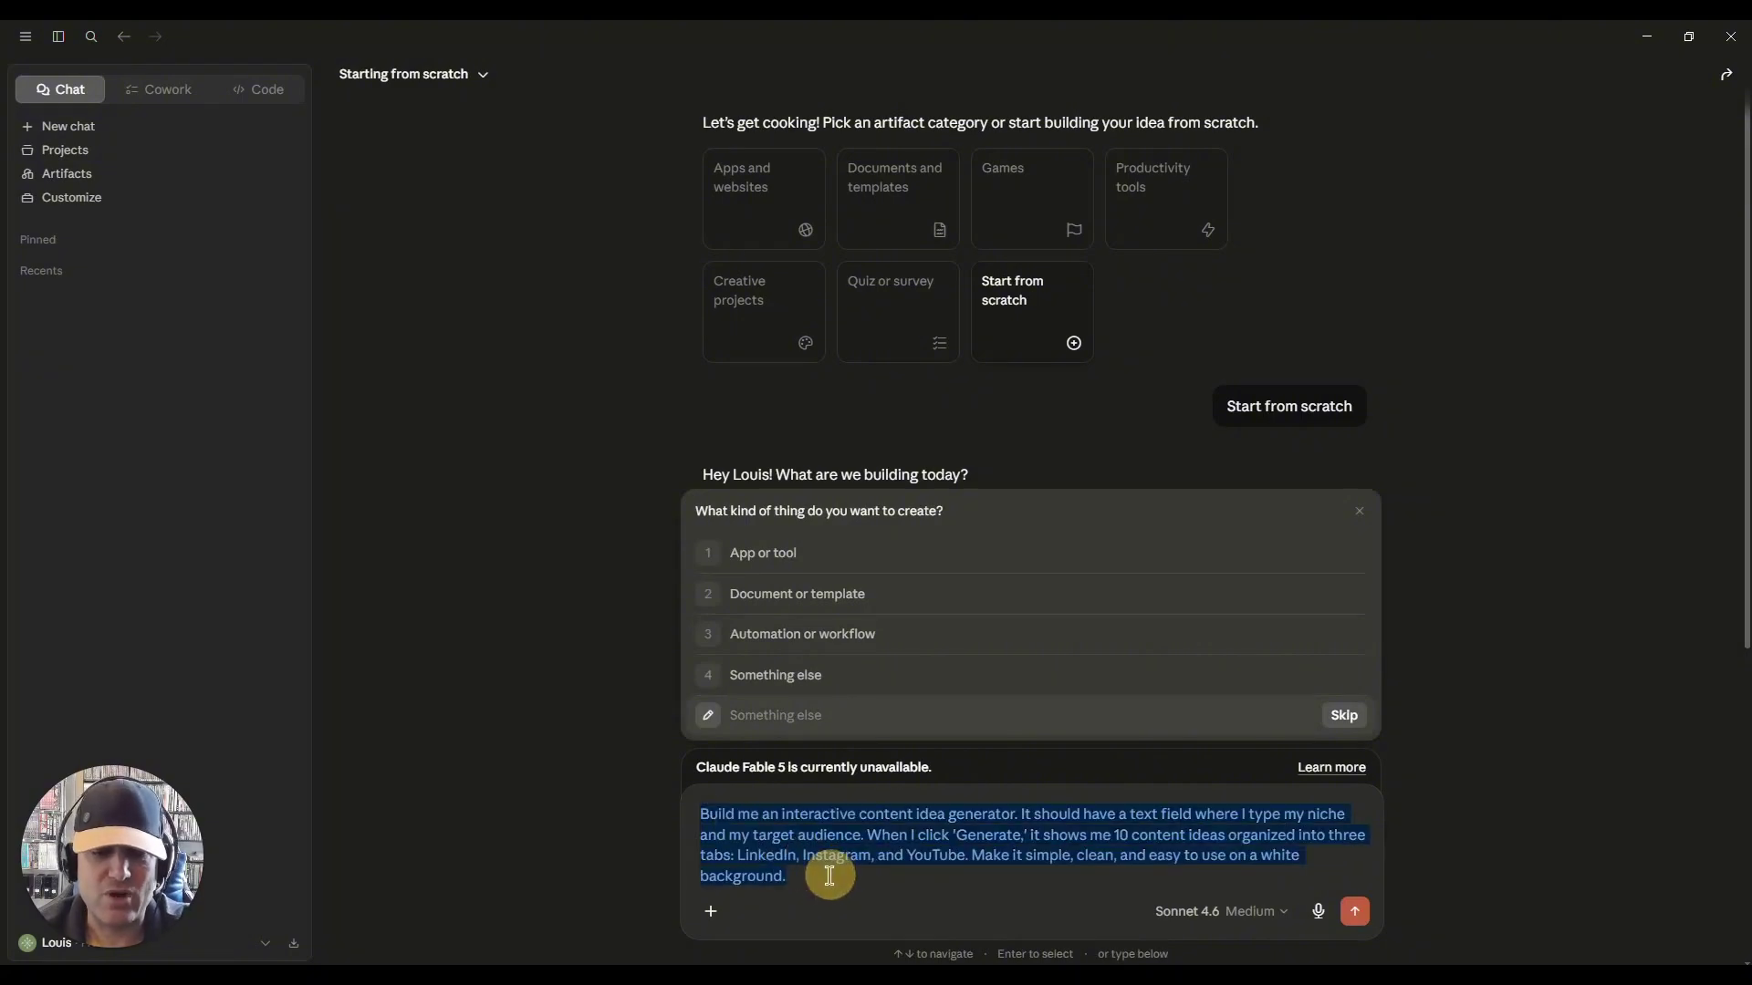
{"action": "key", "text": "ctrl+x"}
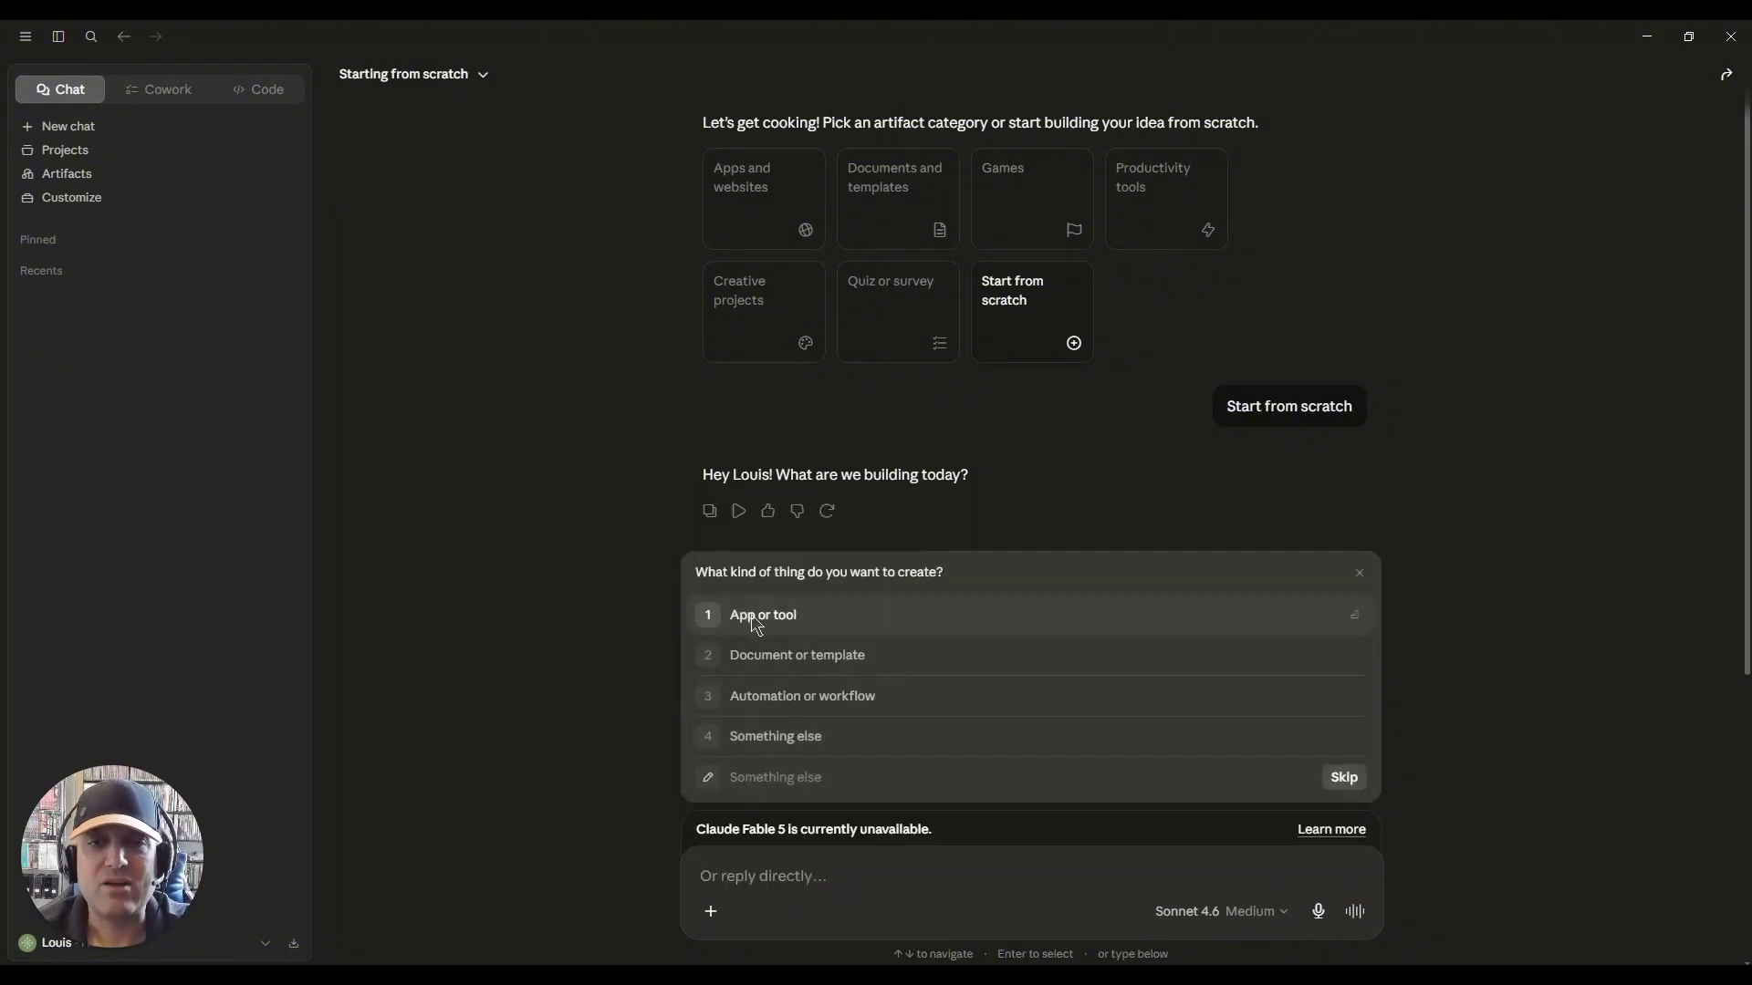
Answer the setup questions with App or tool, Content creation / repurposing, Just me, and Generate content ideas from a topic or niche.
{"action": "left_click", "coordinate": [762, 617]}
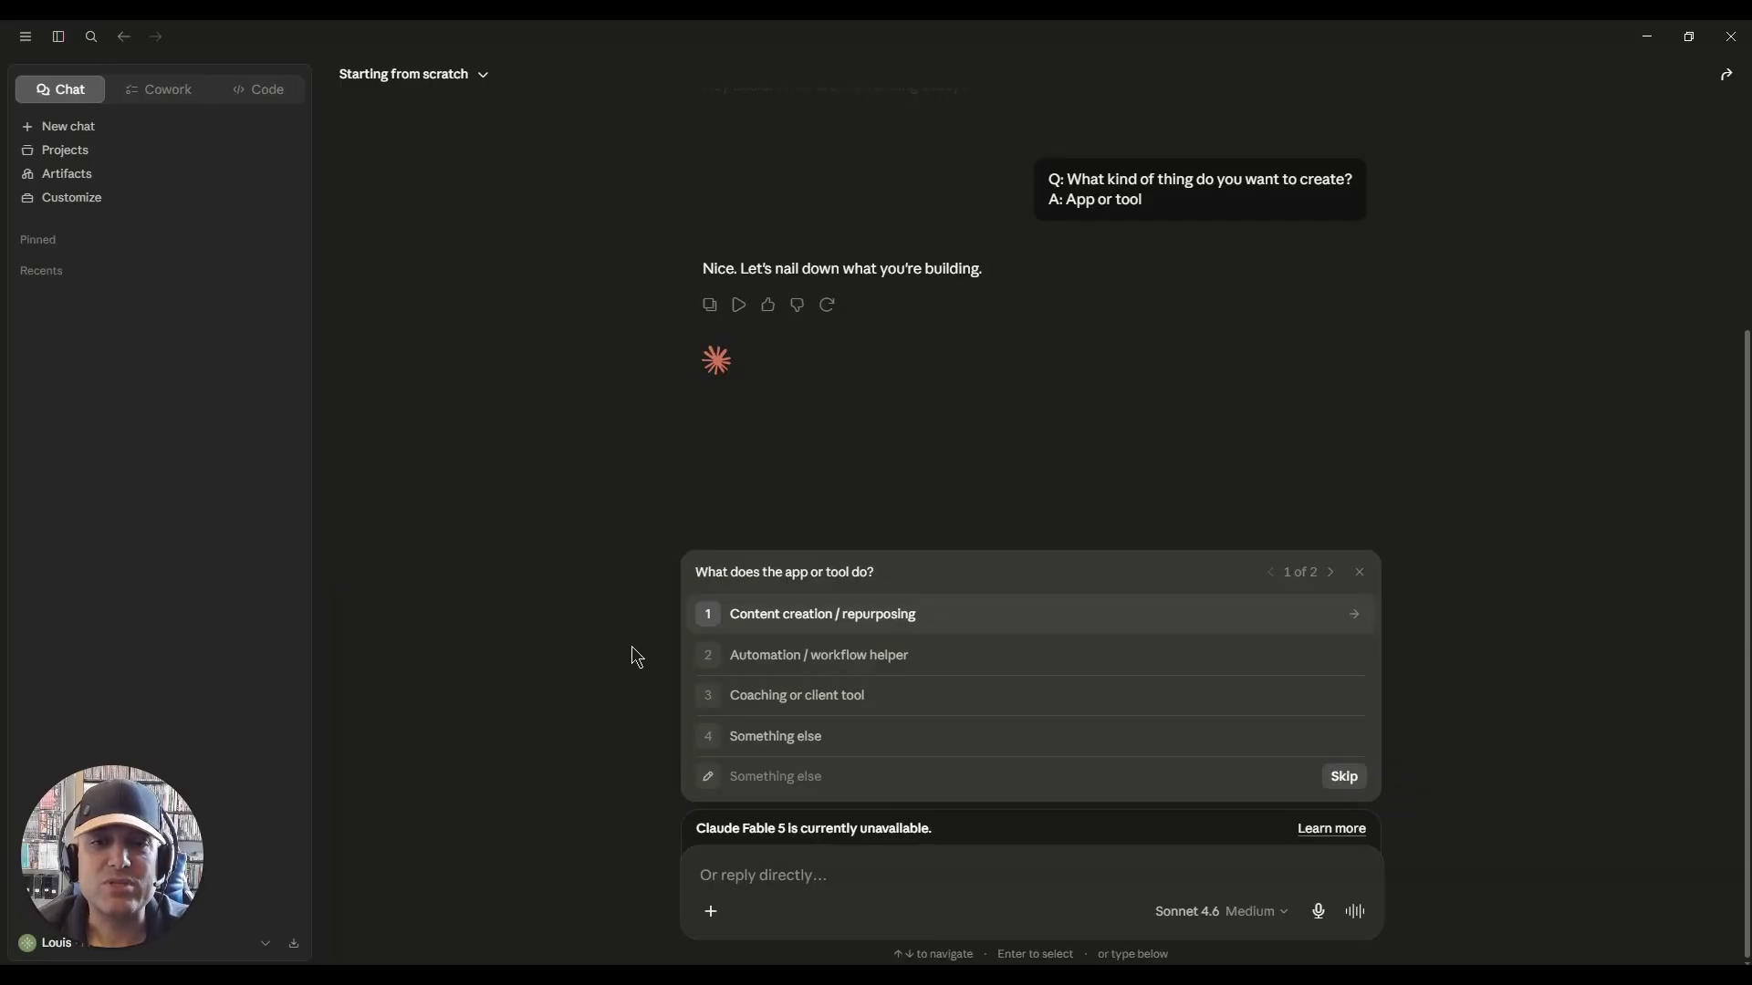
{"action": "left_click", "coordinate": [791, 621]}
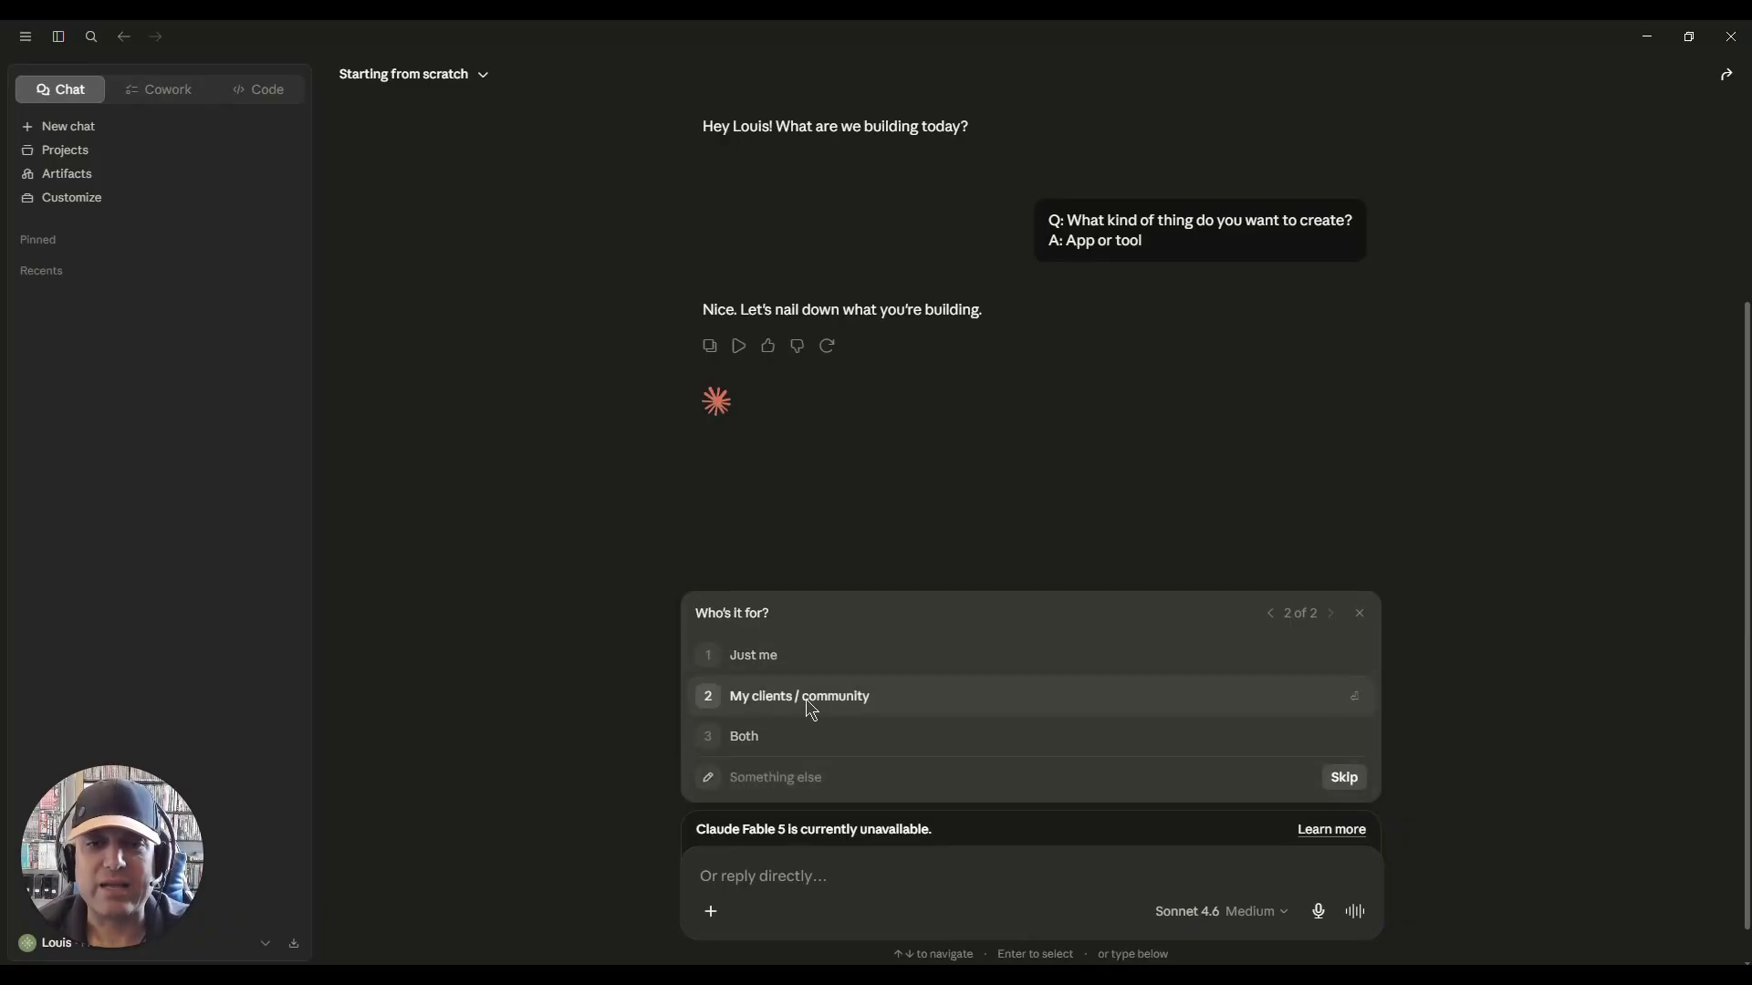
{"action": "left_click", "coordinate": [751, 661]}
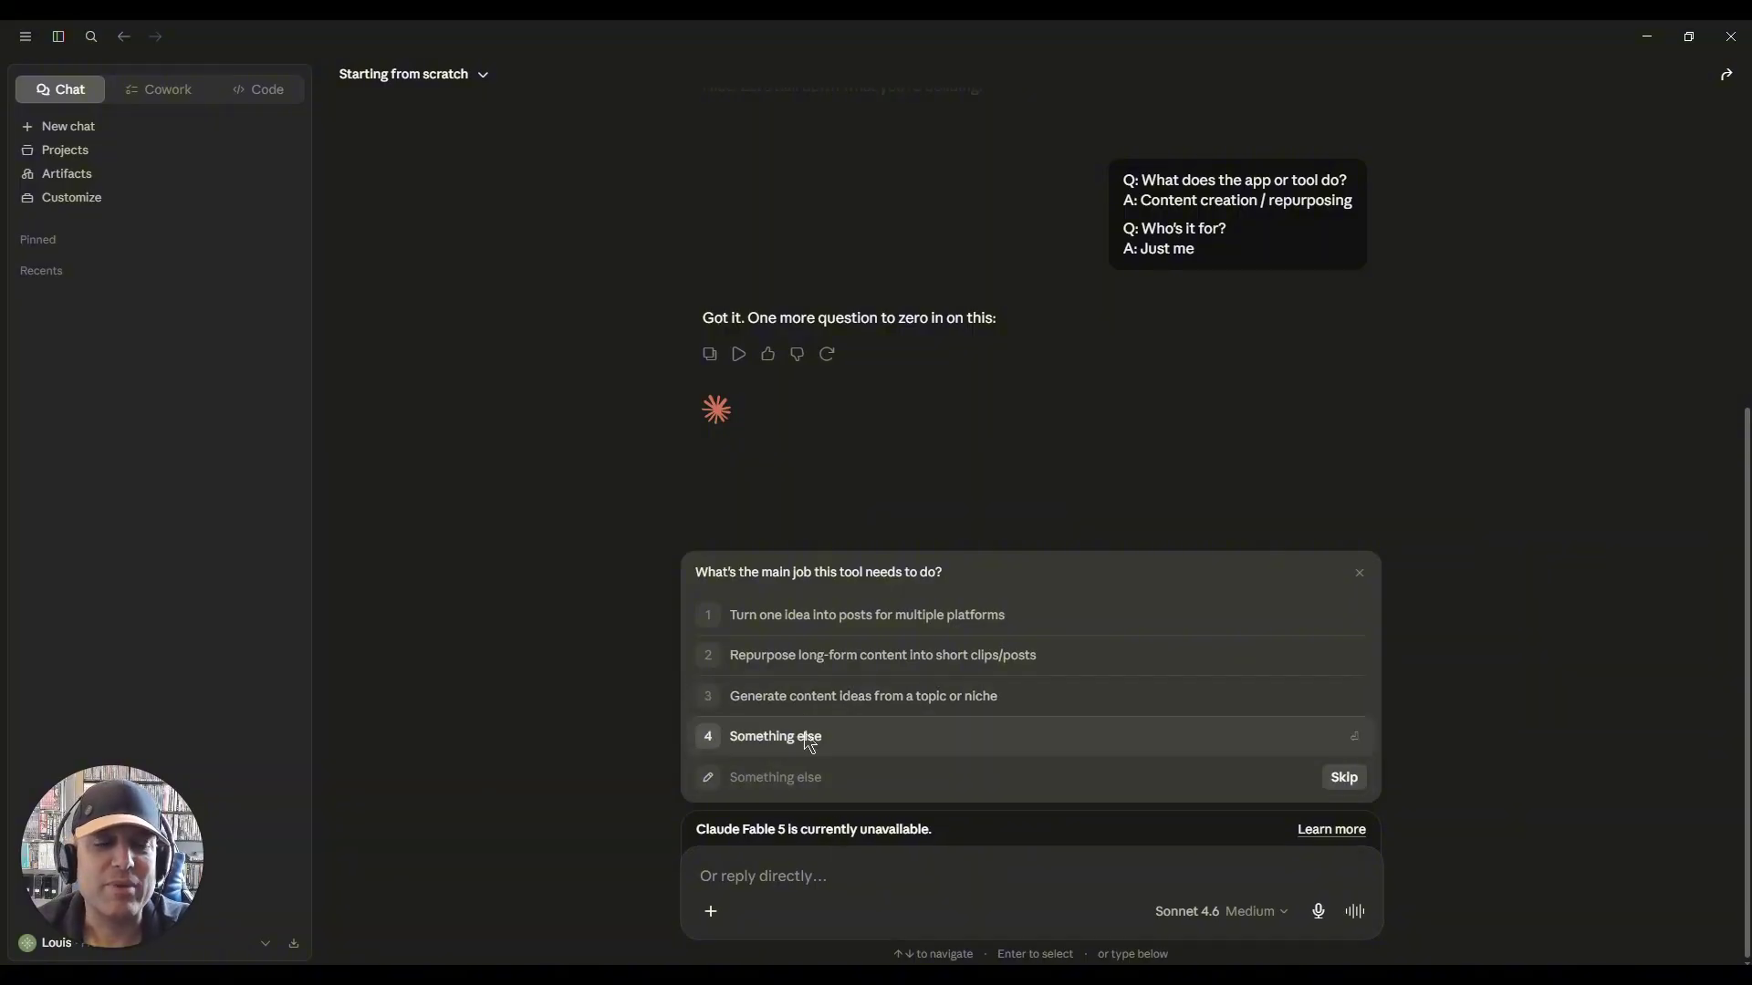
{"action": "left_click", "coordinate": [782, 702]}
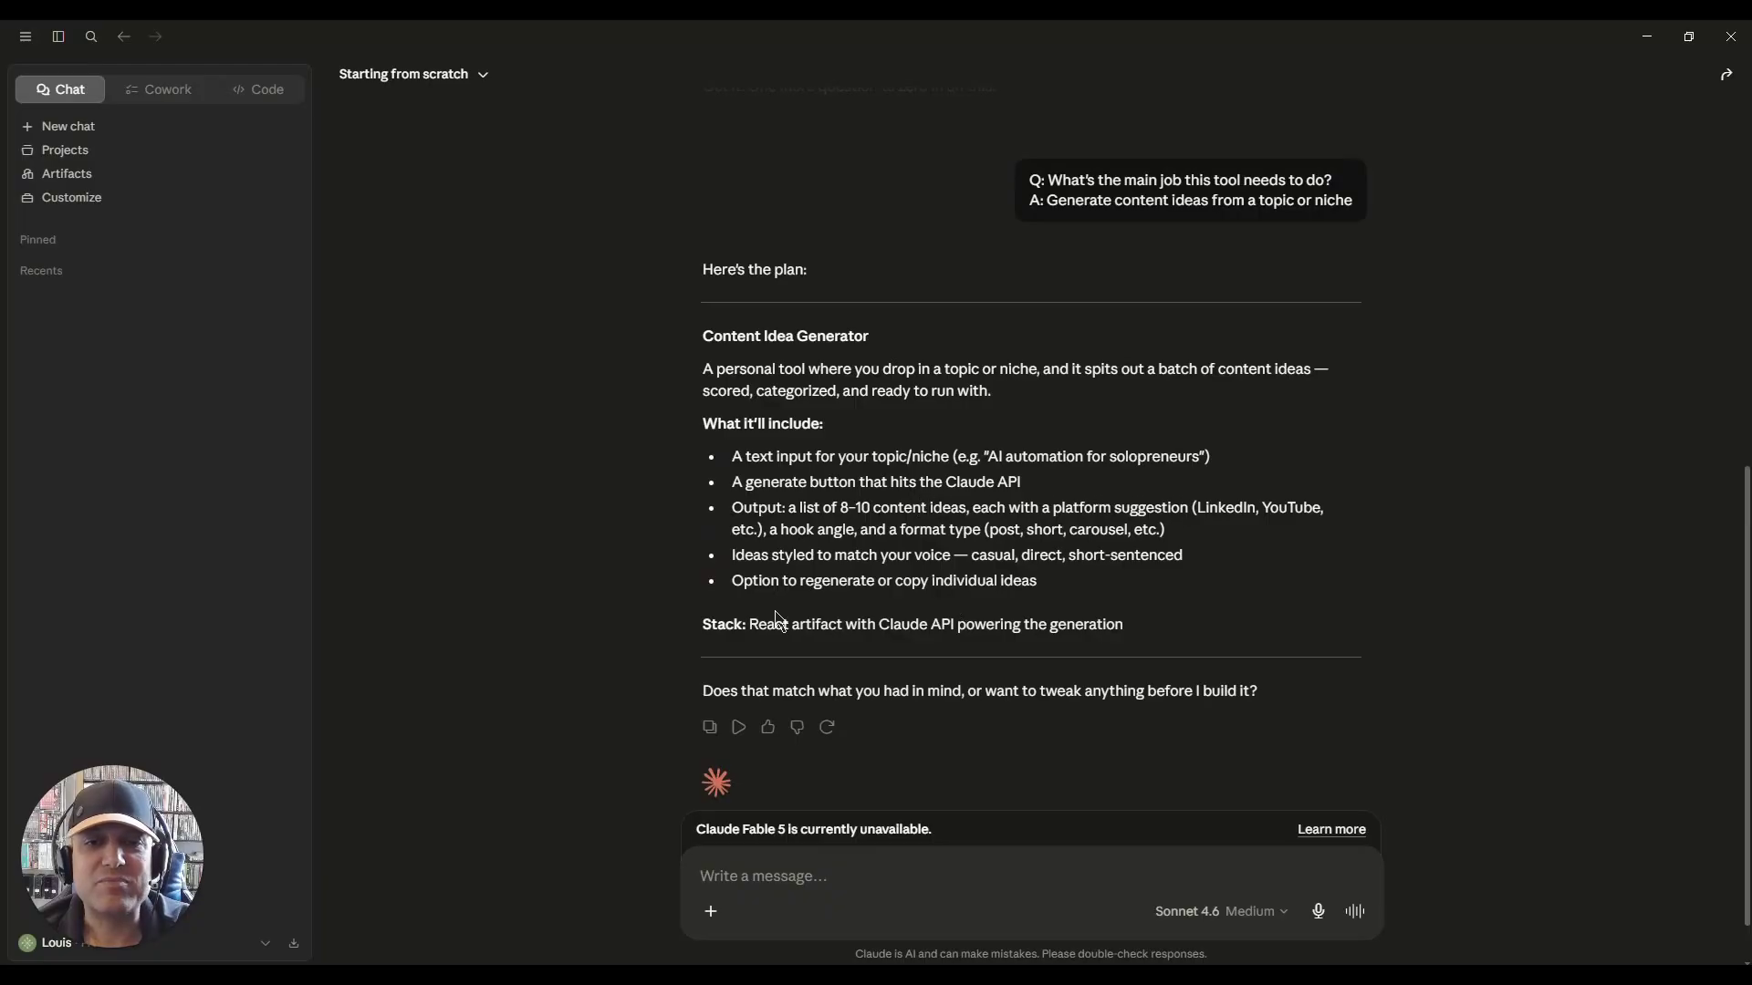
{"action": "left_click", "coordinate": [763, 882]}
{"action": "type", "text": "Yes"}
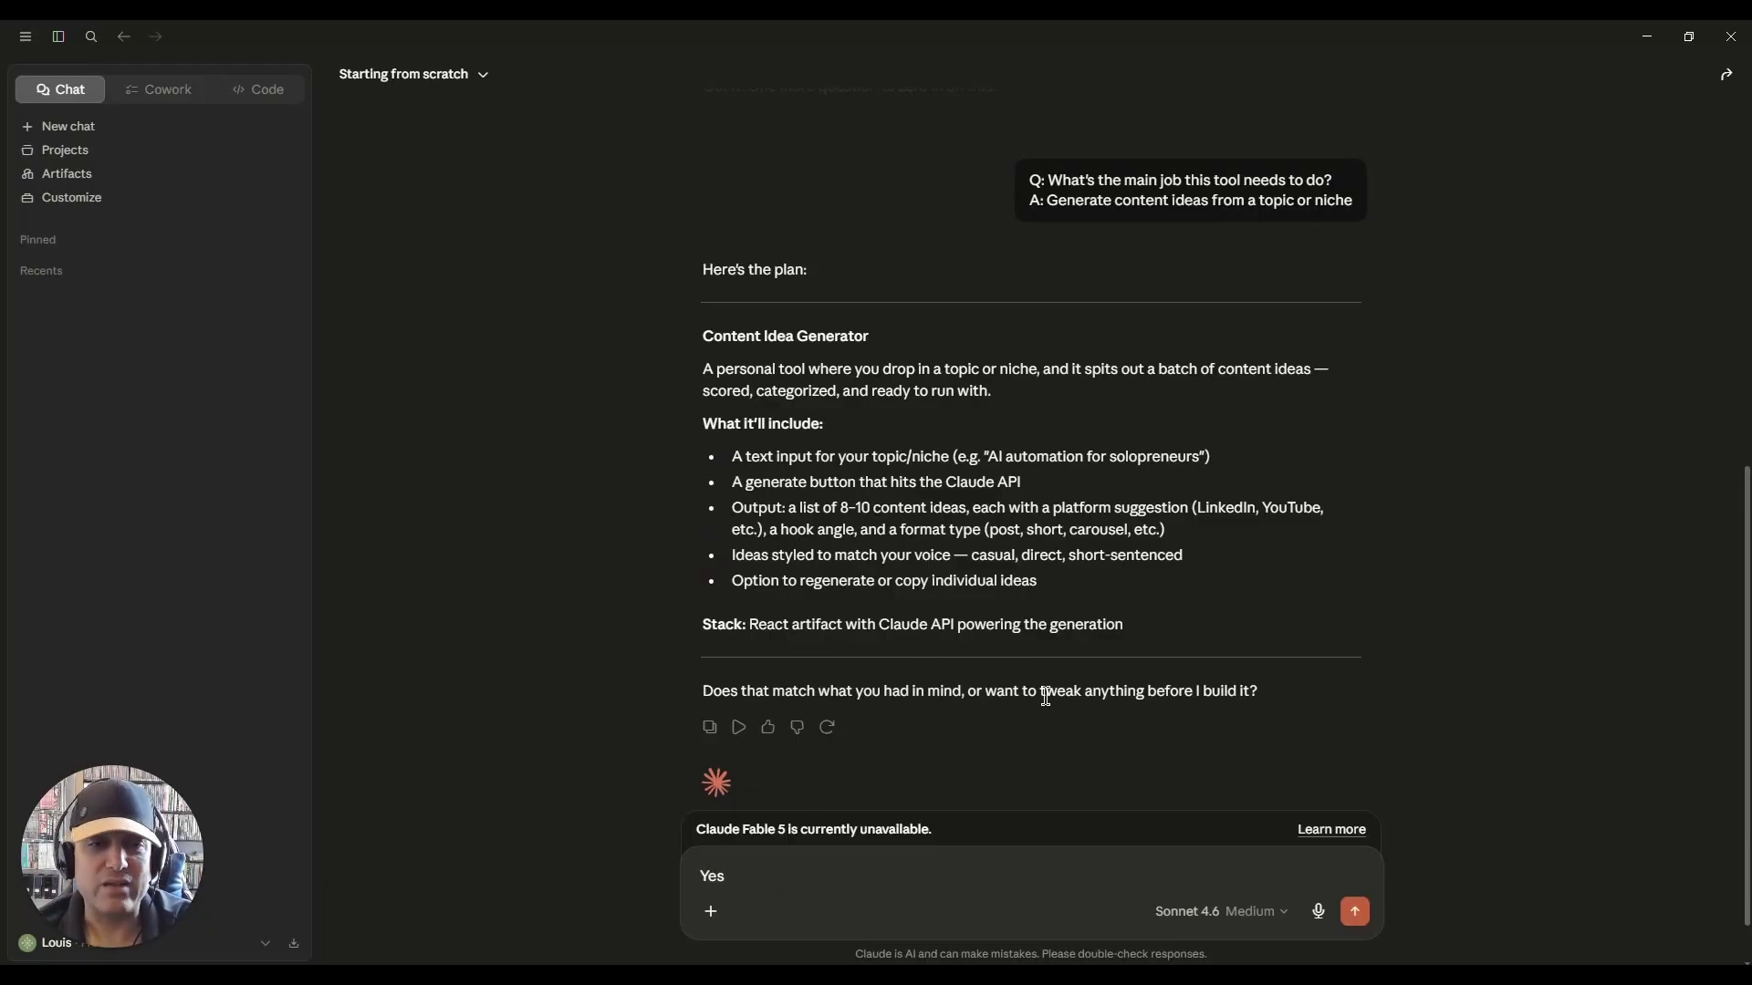
{"action": "left_click", "coordinate": [735, 880]}
{"action": "left_click_drag", "start_coordinate": [700, 876], "coordinate": [741, 873]}
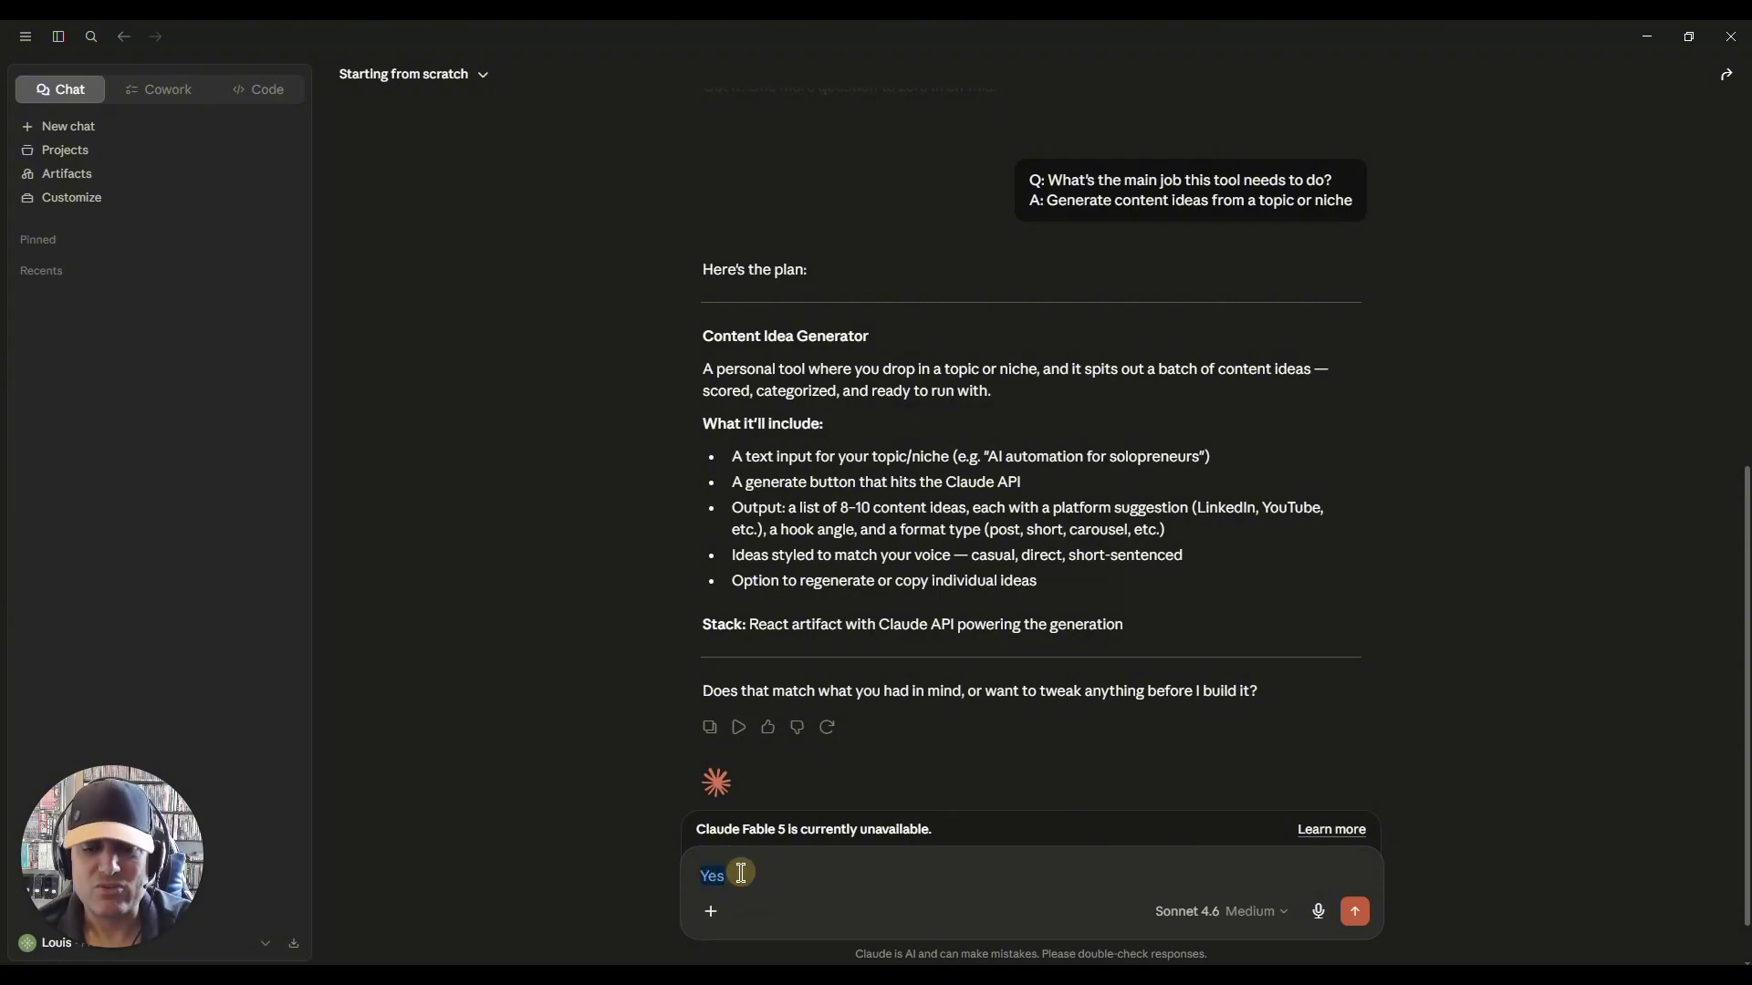
{"action": "key", "text": "BackSpace"}
{"action": "left_click", "coordinate": [741, 873]}
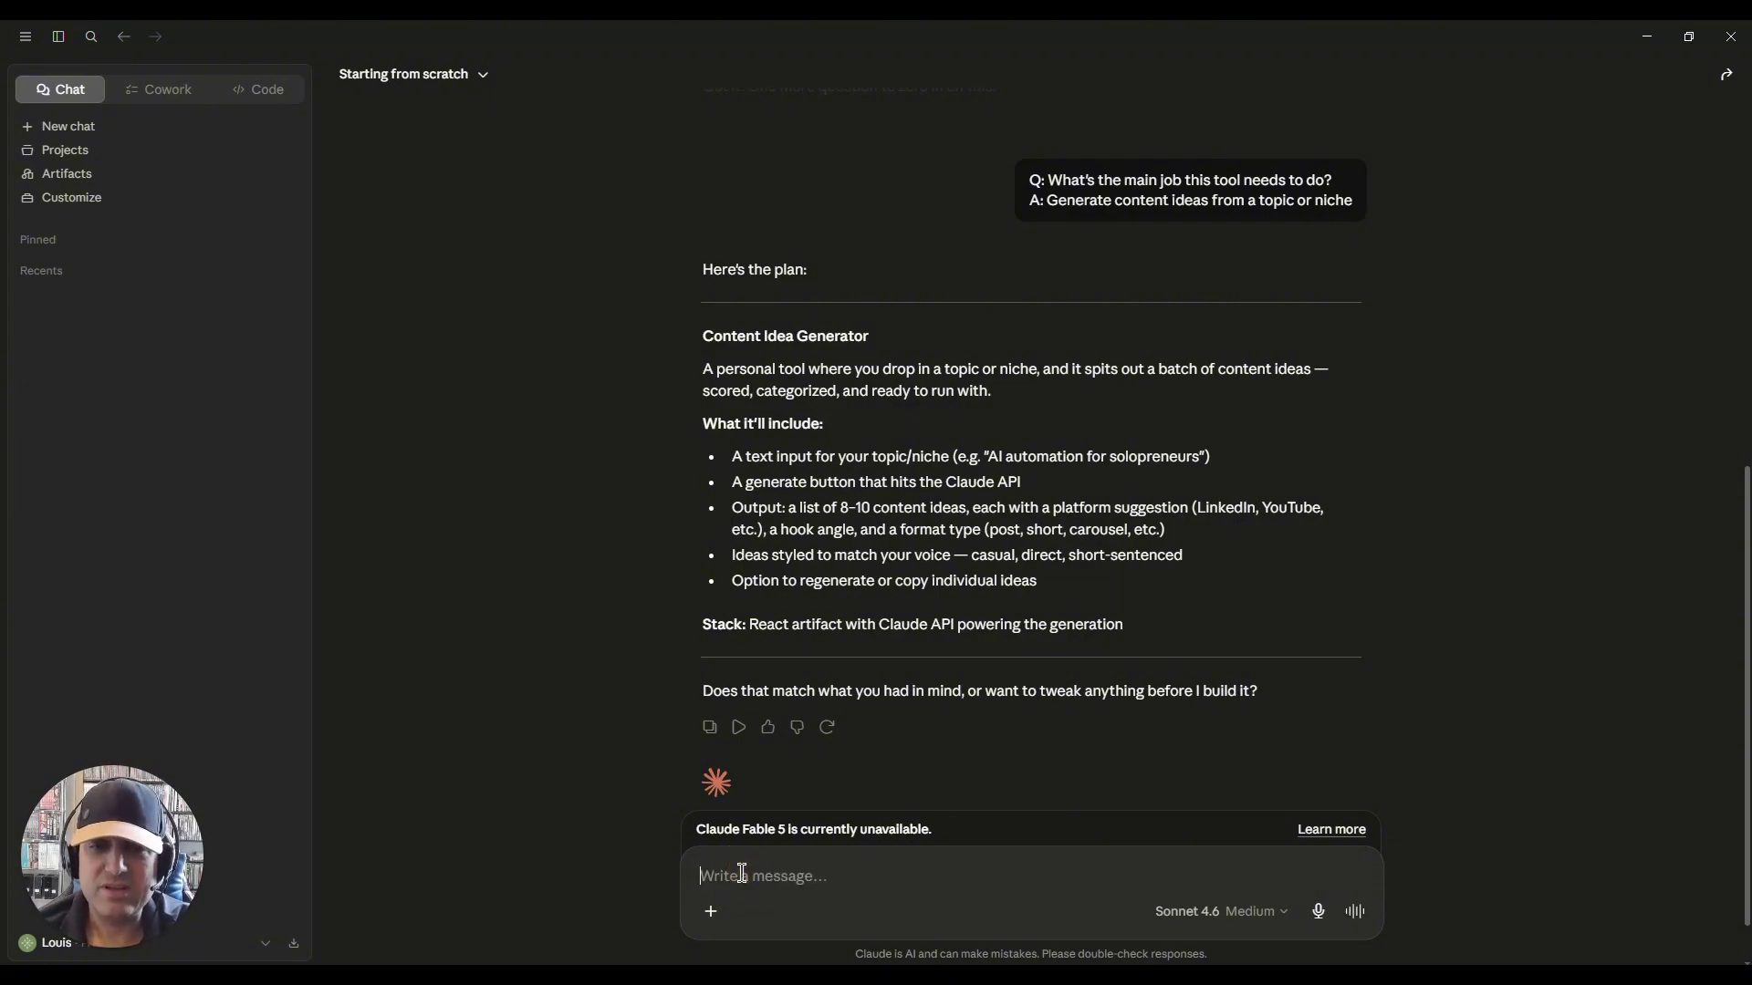
{"action": "key", "text": "ctrl+v"}
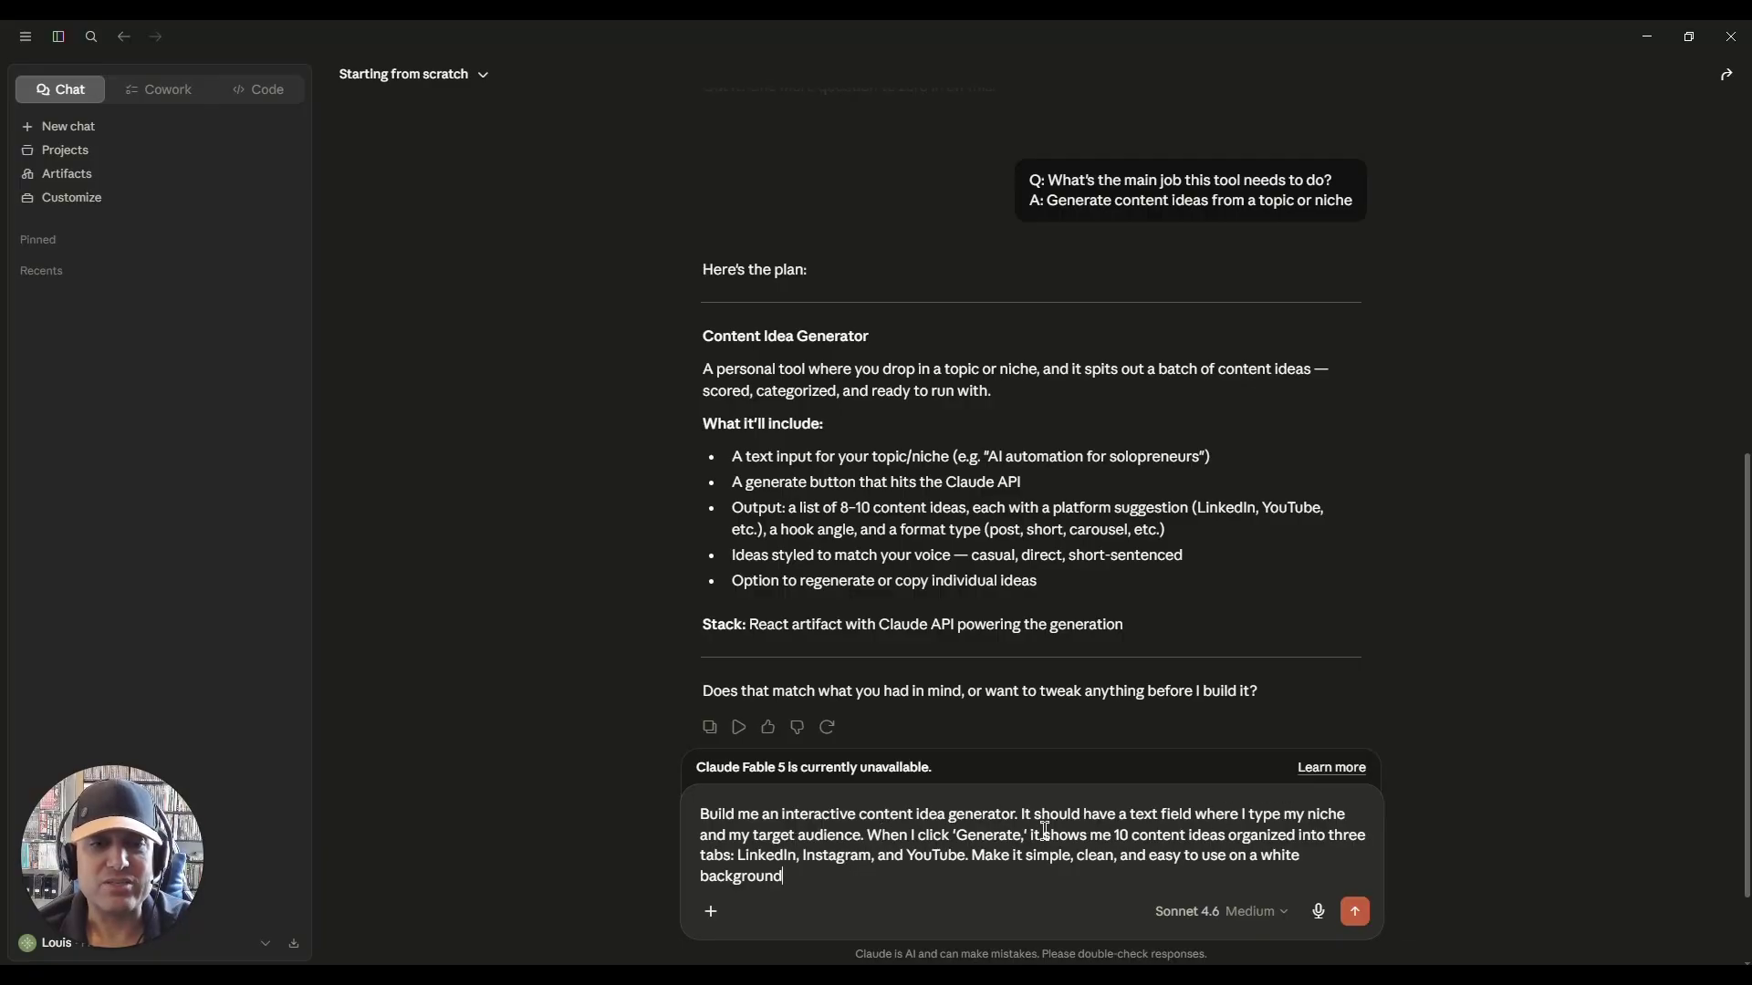
{"action": "left_click_drag", "start_coordinate": [689, 823], "coordinate": [798, 879]}
{"action": "left_click", "coordinate": [703, 810]}
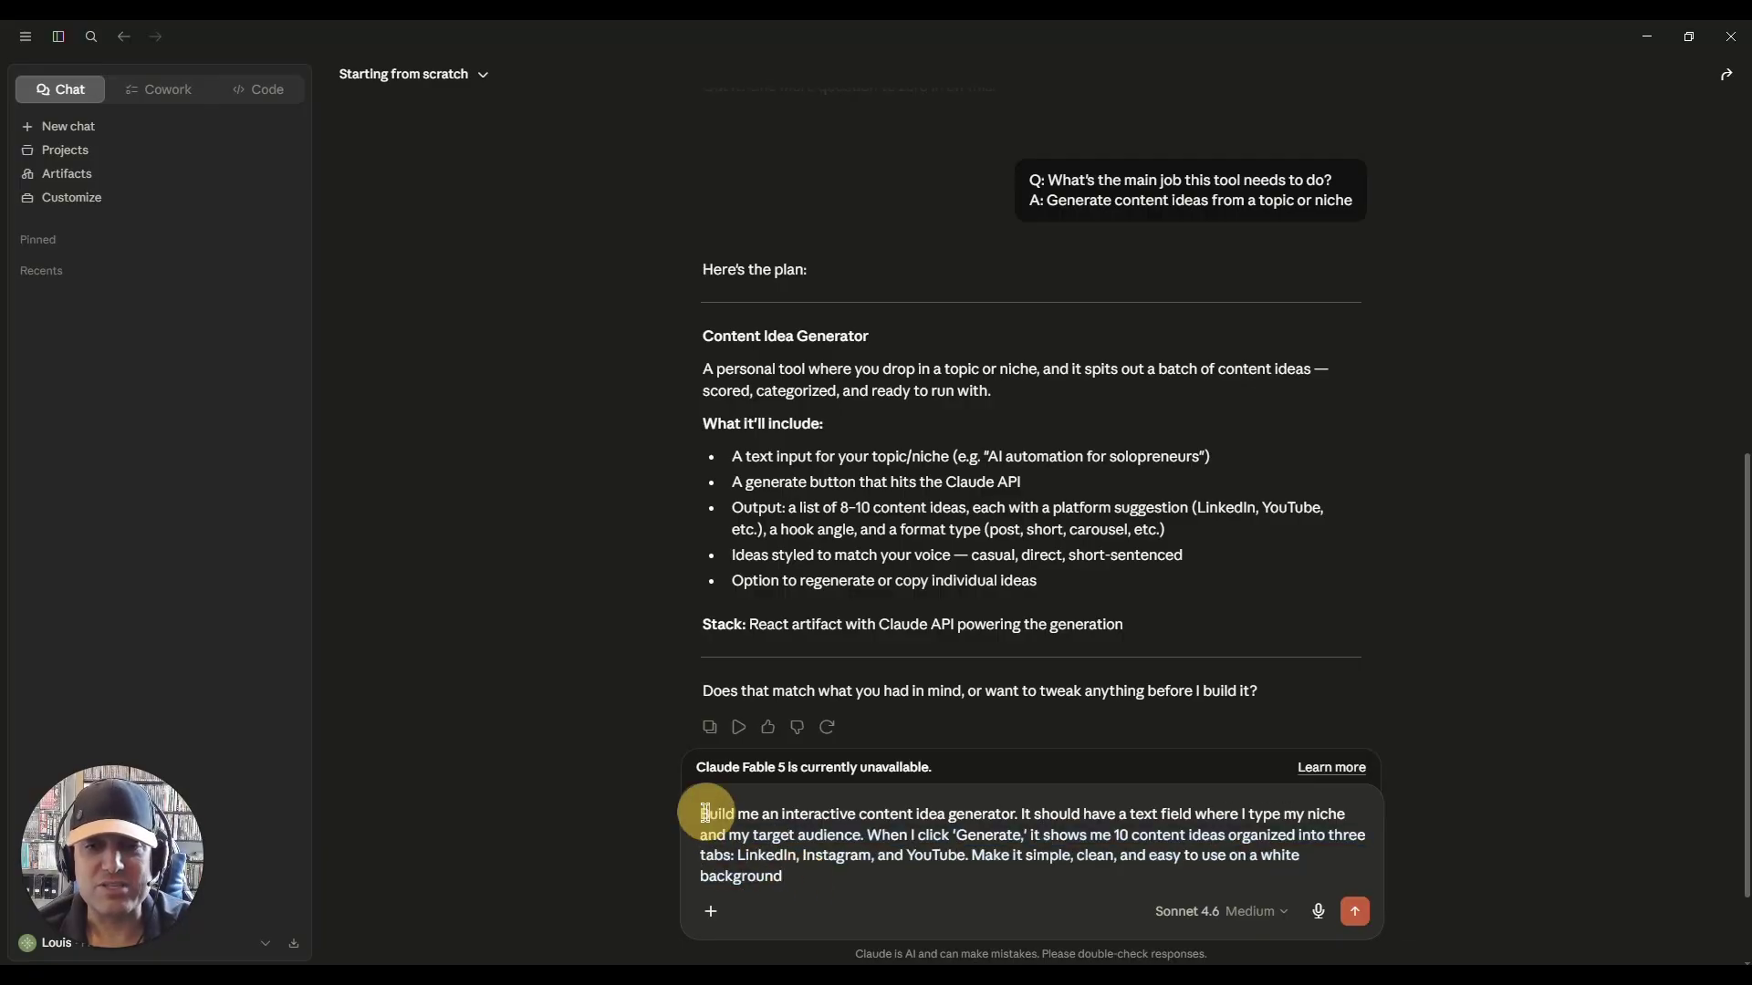
{"action": "key", "text": "Return"}
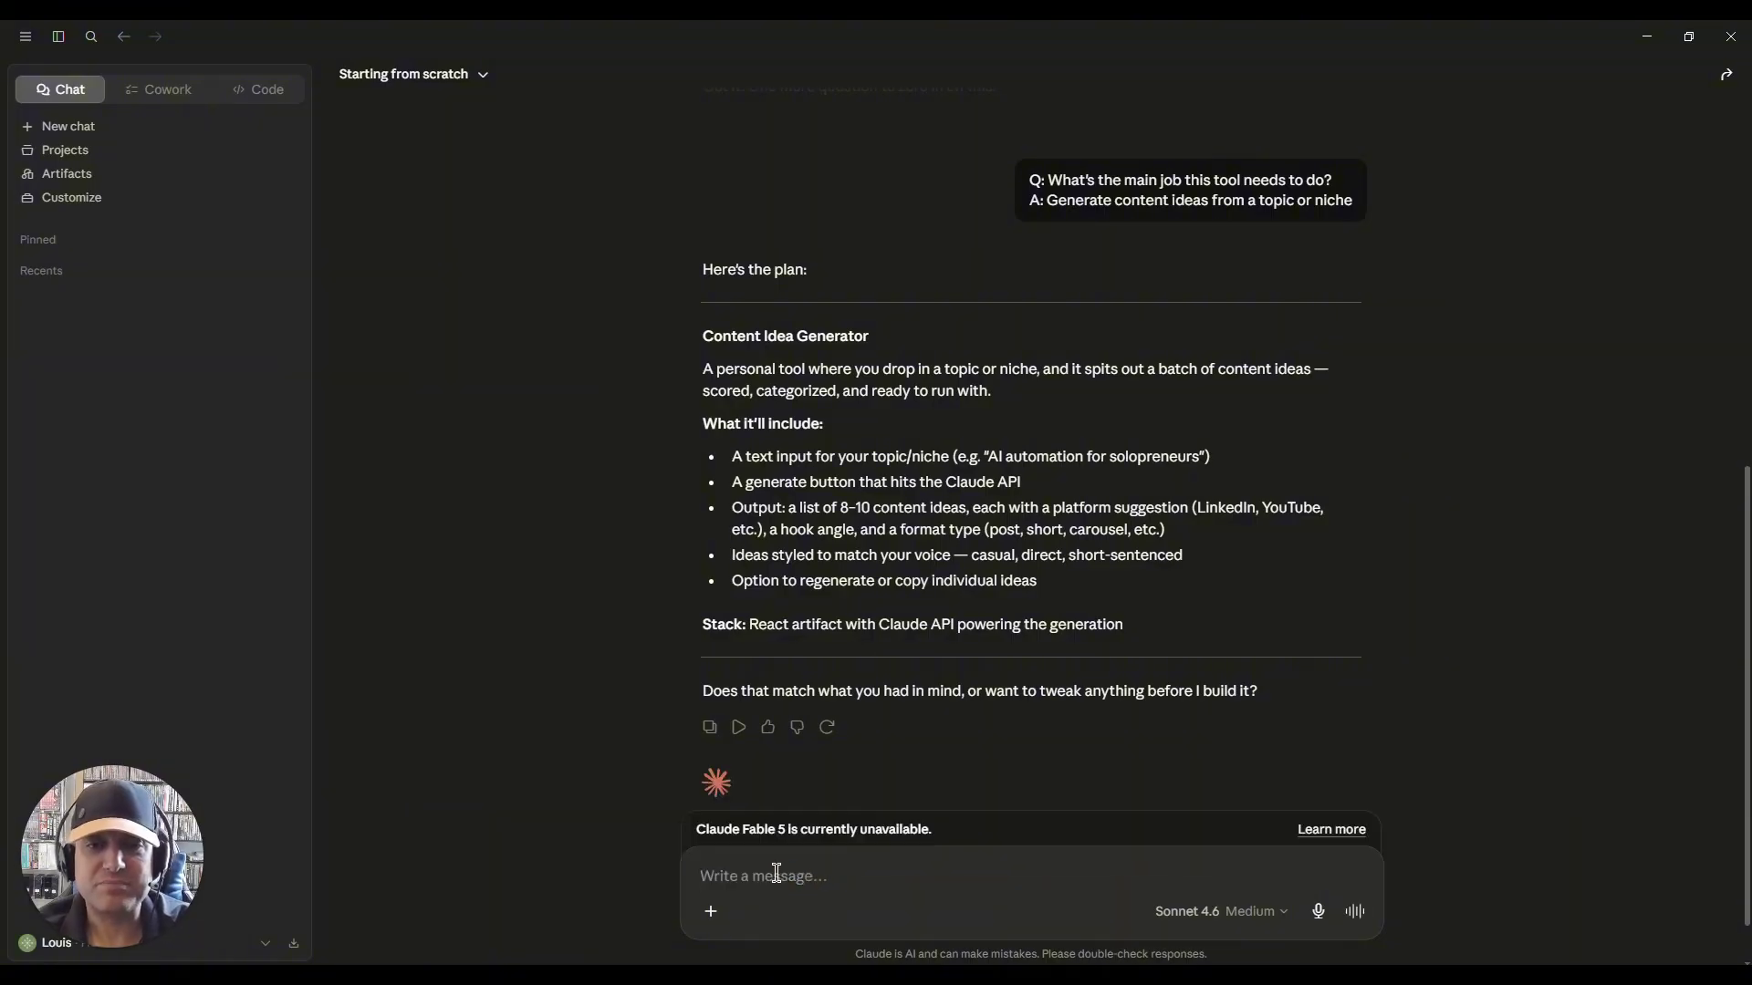
Approve the proposed Content Idea Generator plan by replying Yes, and look over the built artifact.
{"action": "type", "text": "Yes"}
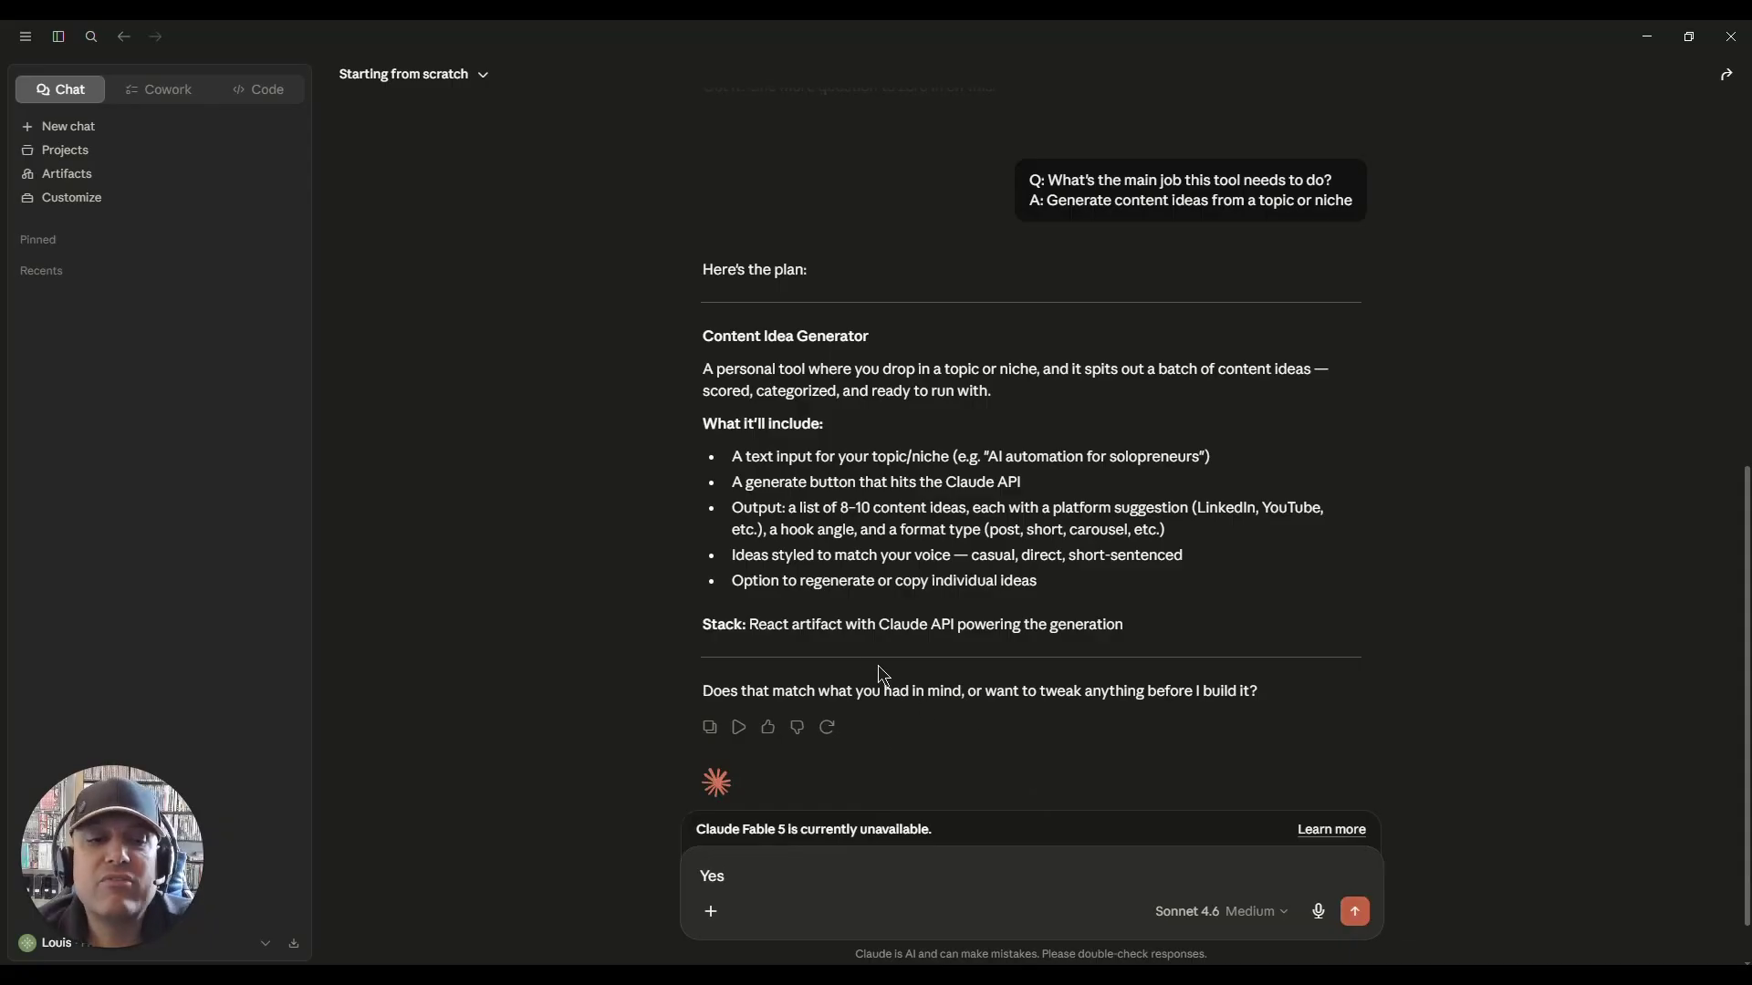
{"action": "left_click", "coordinate": [1354, 911]}
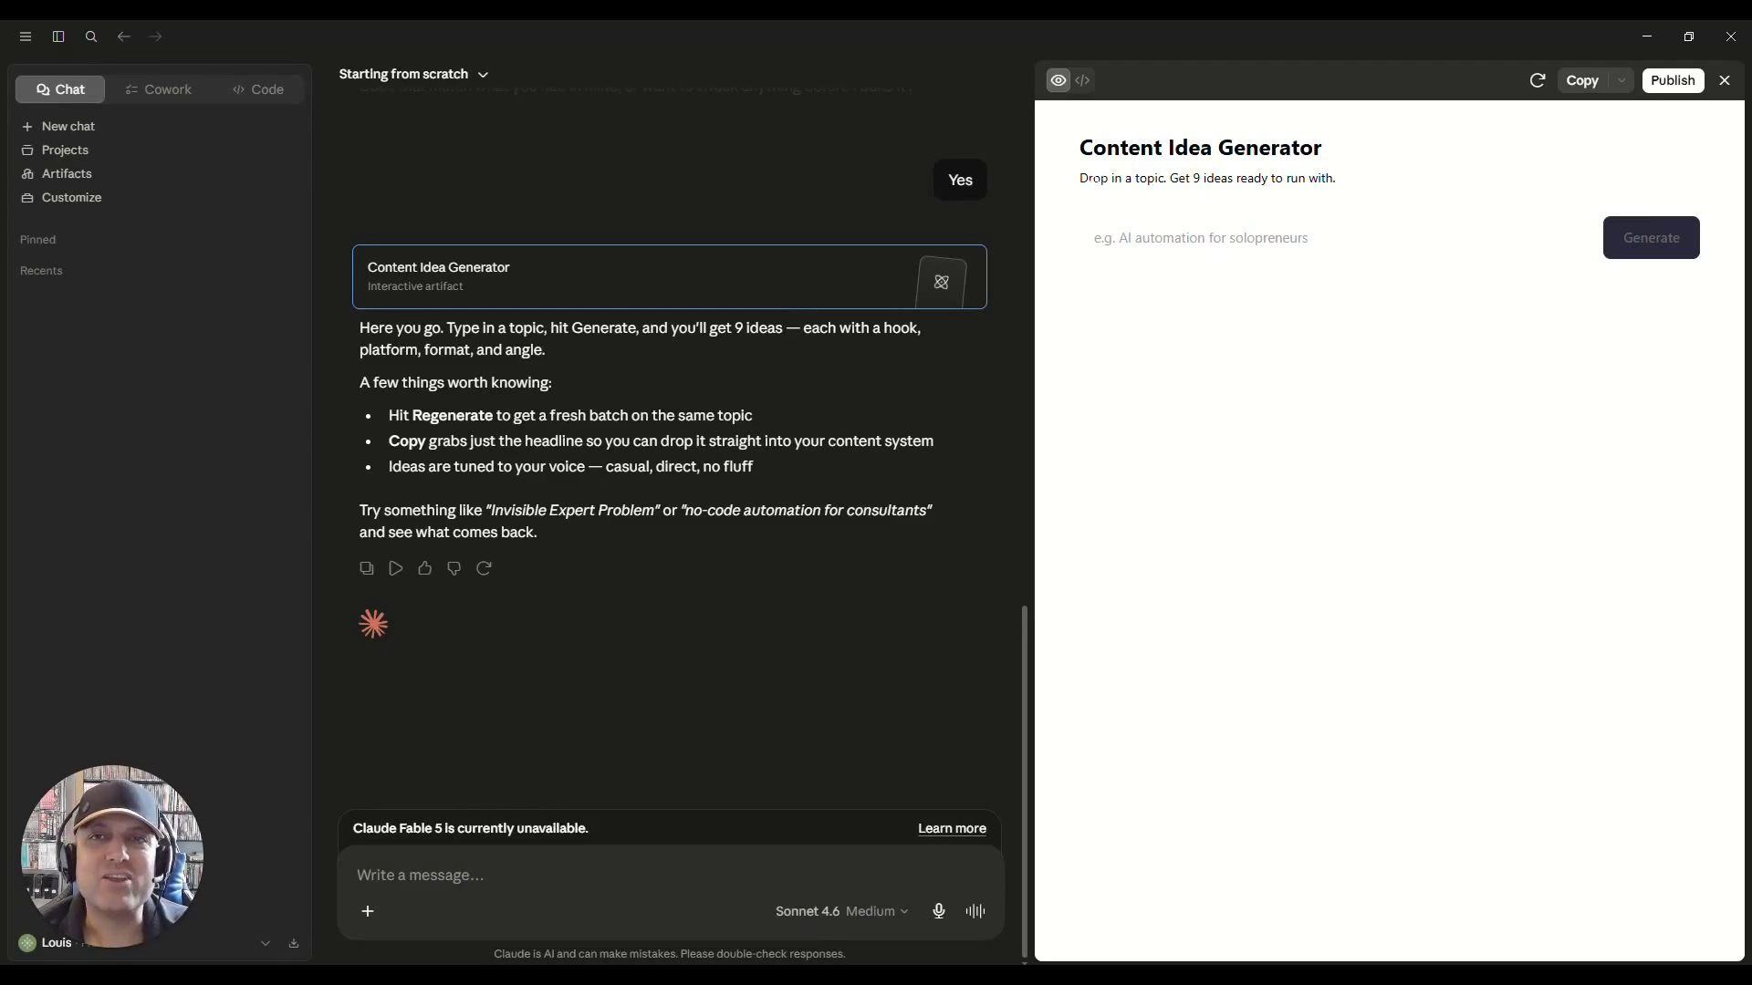
{"action": "left_click_drag", "start_coordinate": [1084, 147], "coordinate": [1328, 146]}
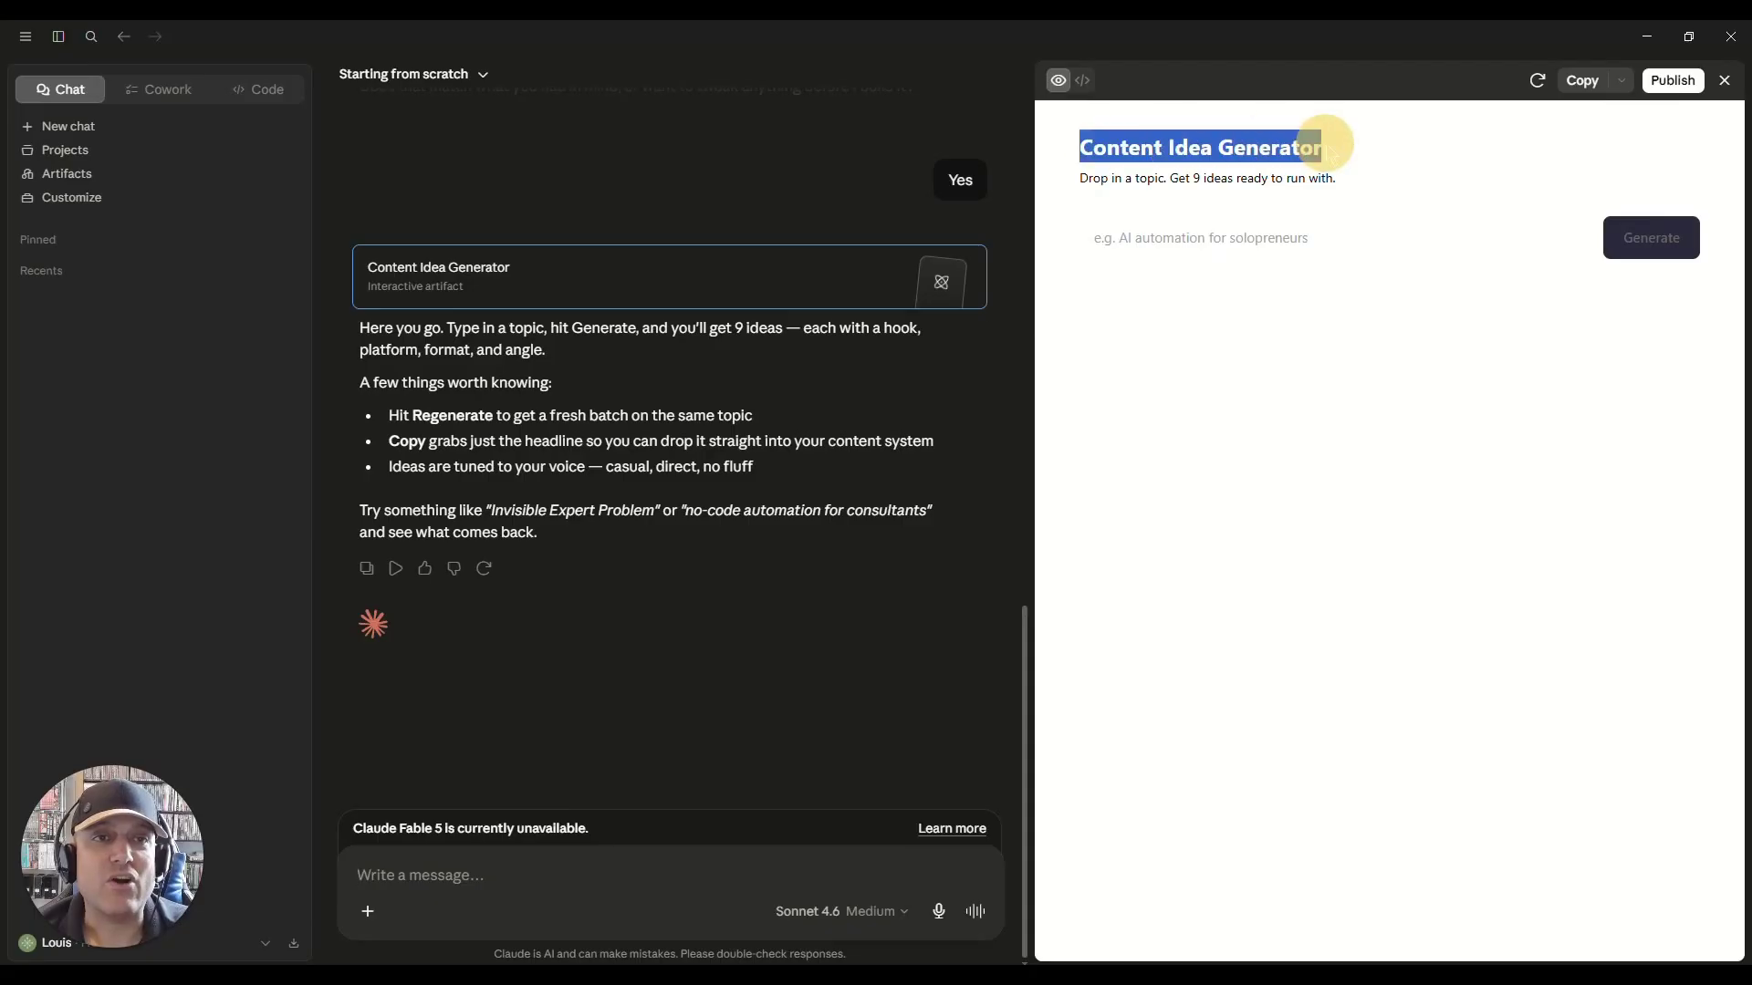
{"action": "left_click", "coordinate": [1137, 149]}
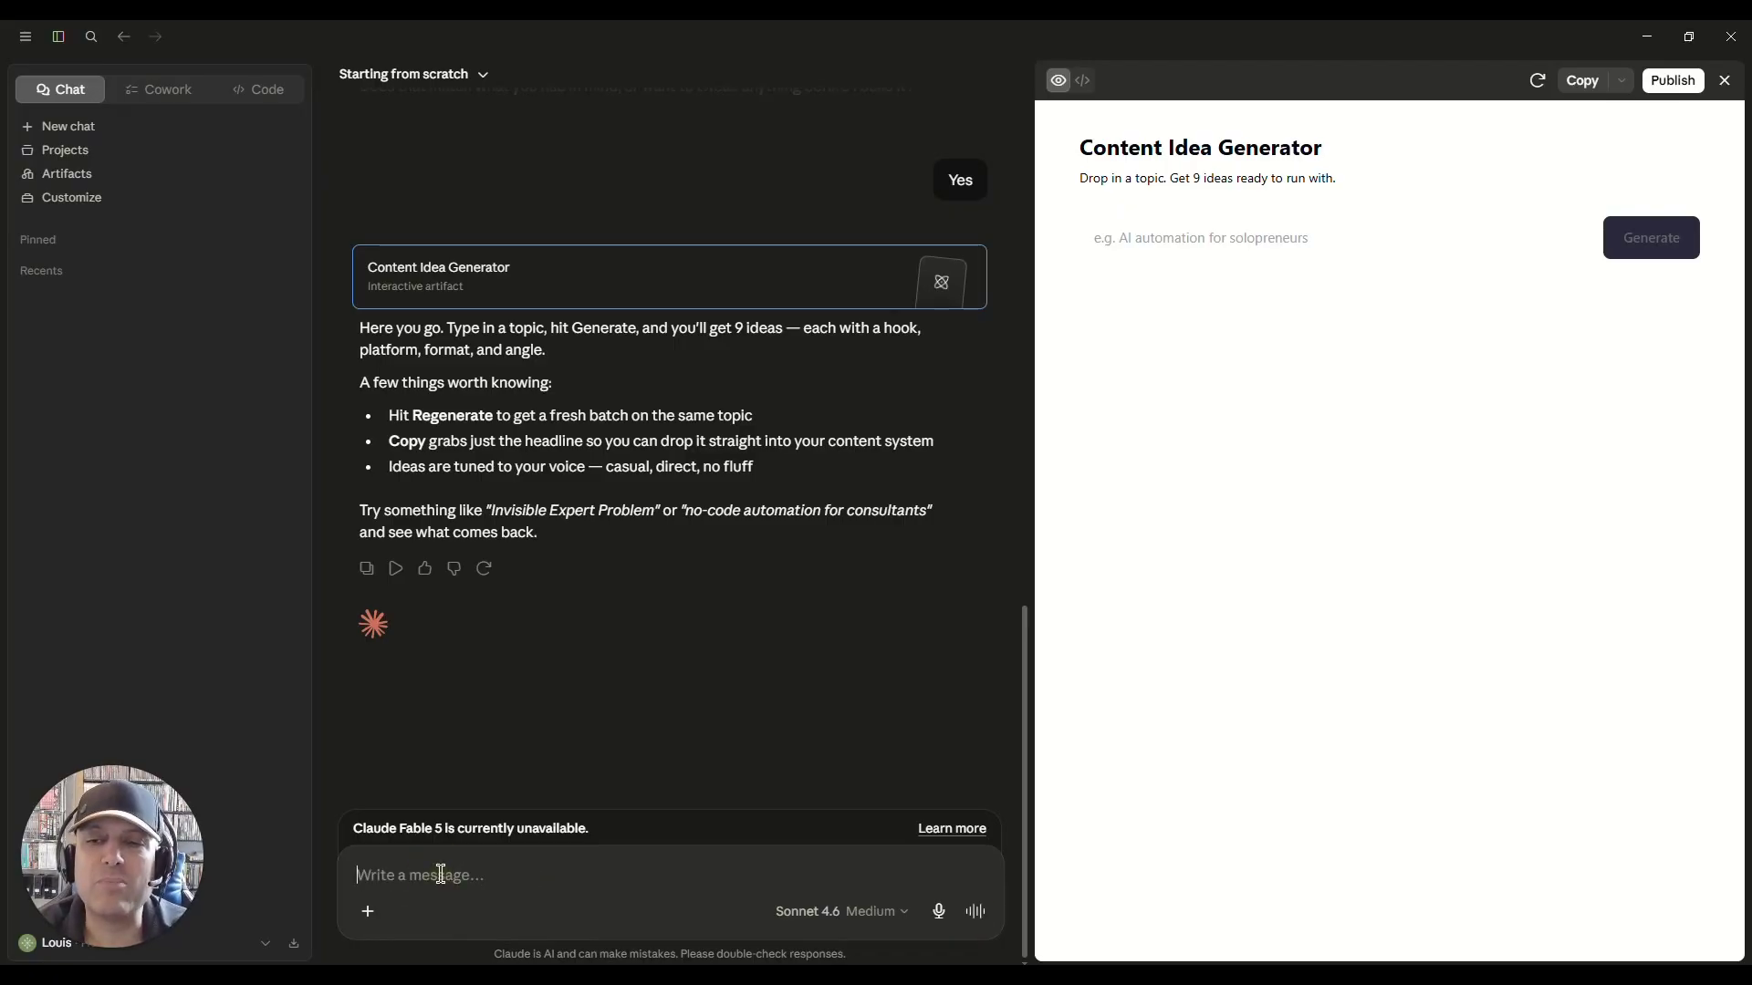
Draft a follow-up message headed "Changes to Make:" that asks to change the font accent colors to Gold and Green.
{"action": "type", "text": "Changes"}
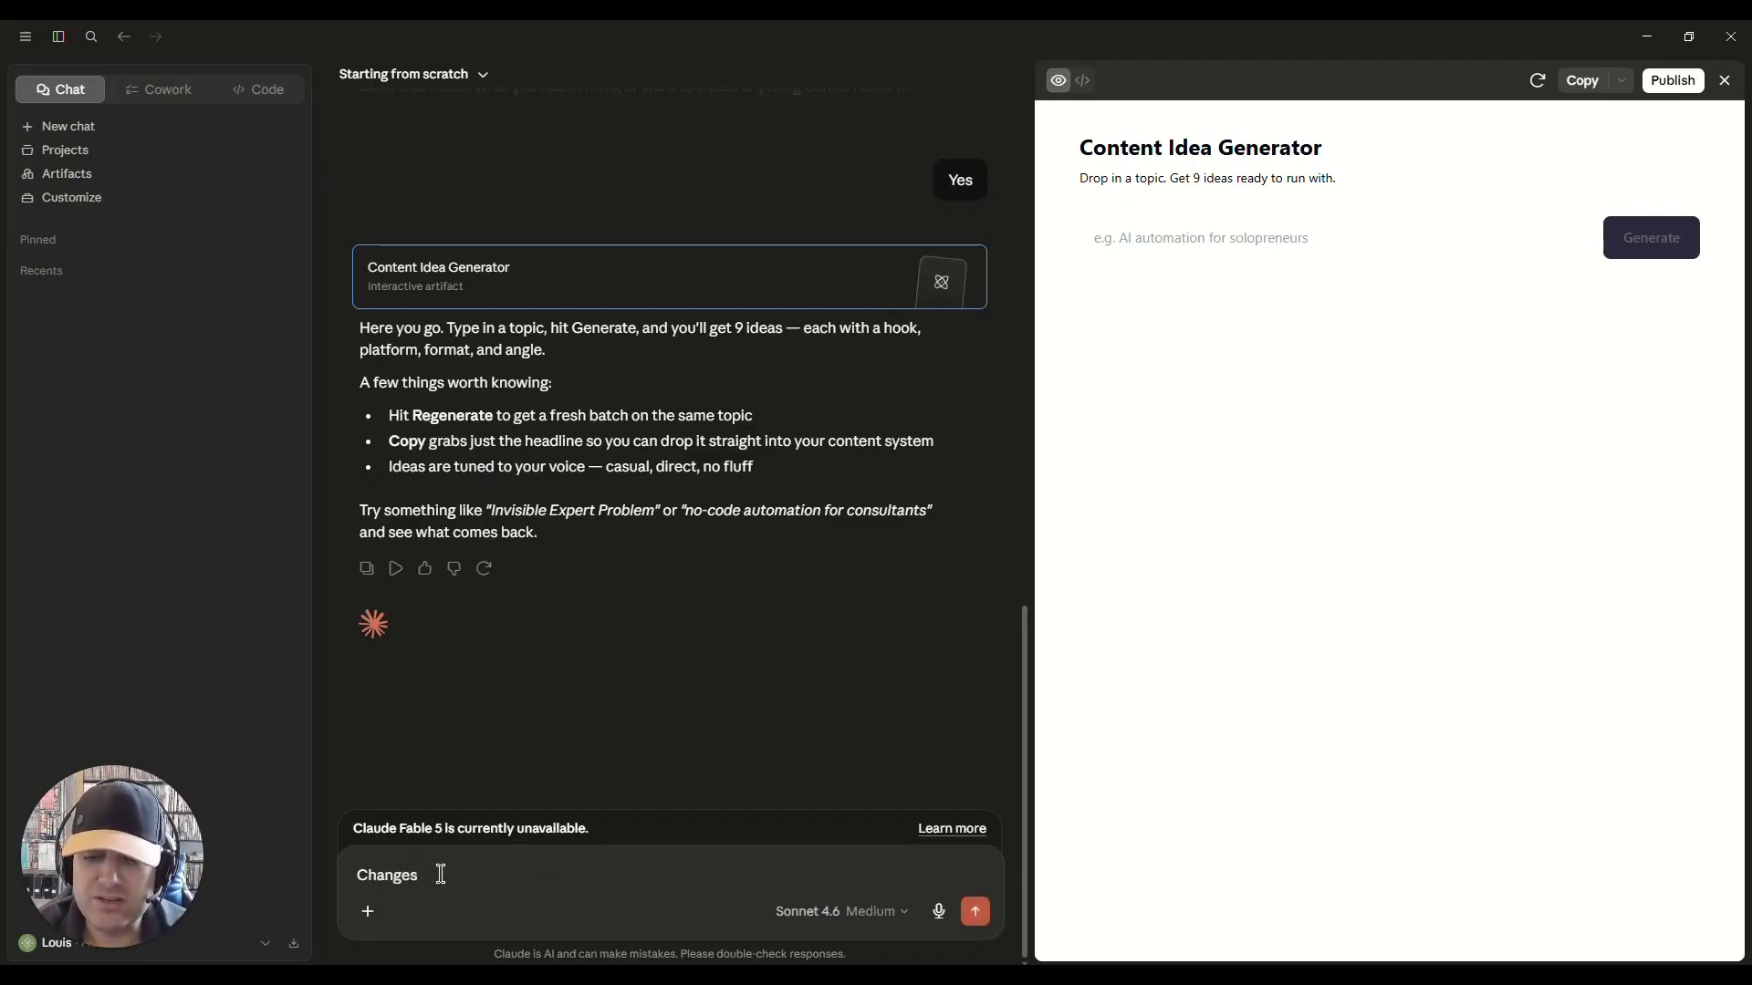
{"action": "type", "text": " to Make"}
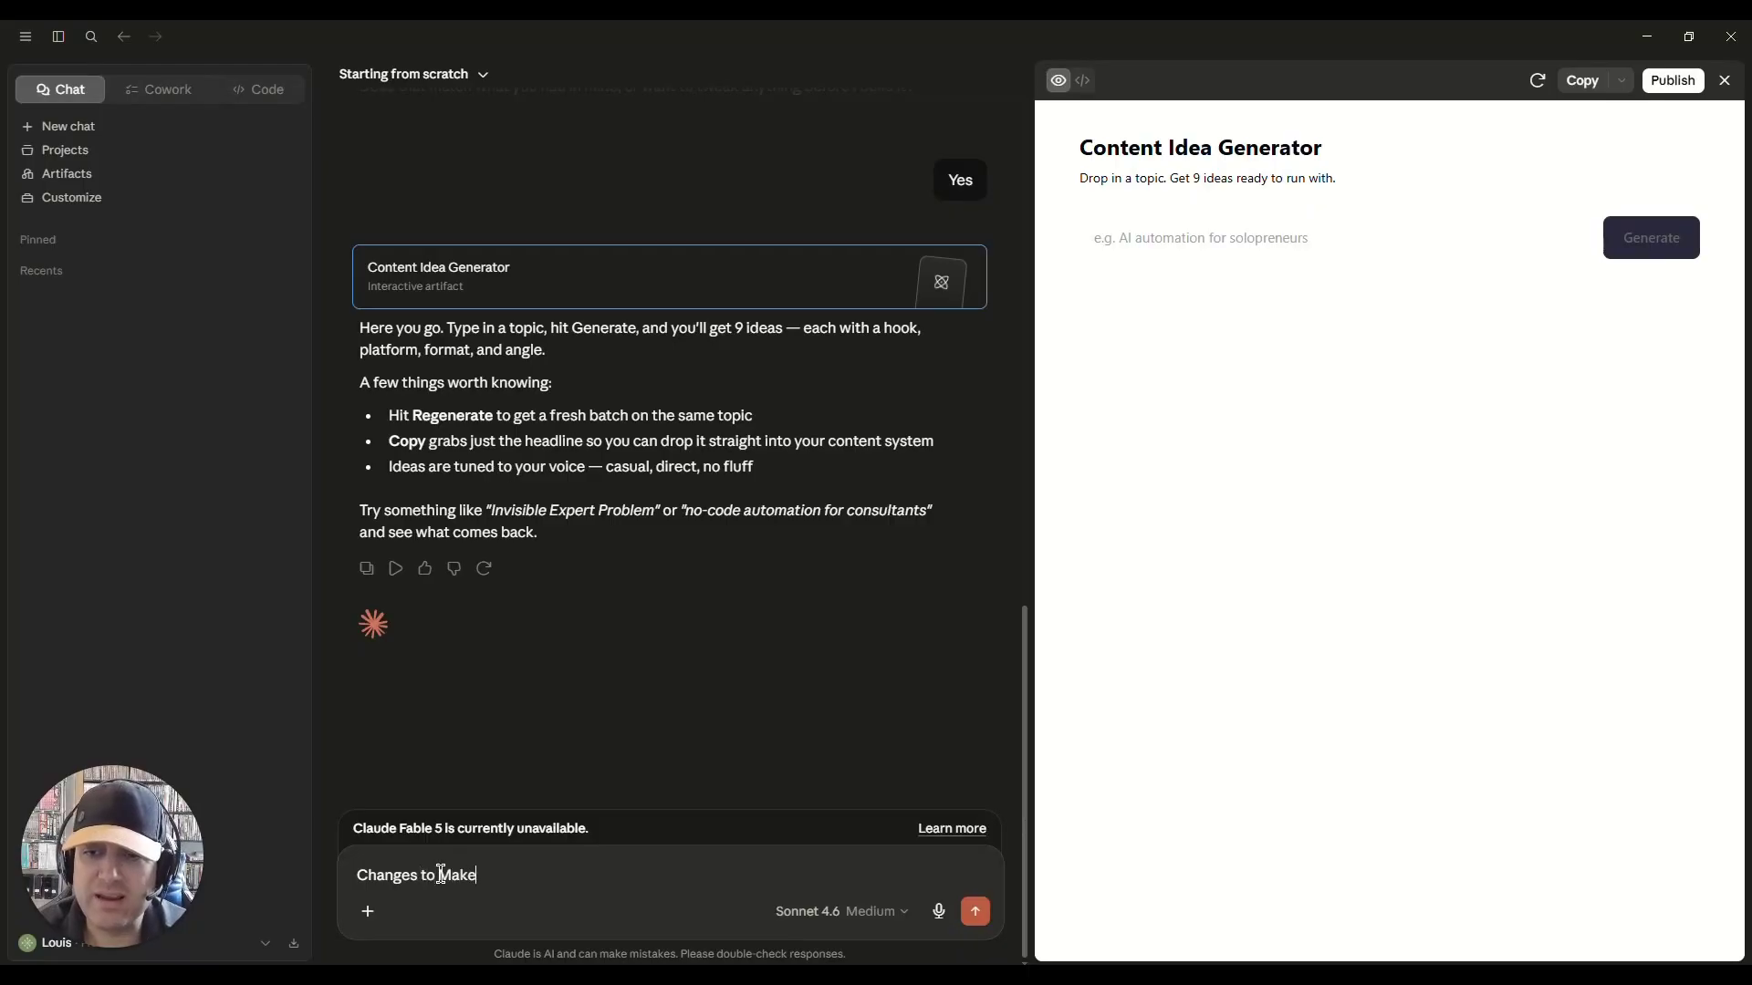
{"action": "type", "text": ":"}
{"action": "key", "text": "shift+Return"}
{"action": "type", "text": "0"}
{"action": "key", "text": "BackSpace"}
{"action": "type", "text": "-Change the font"}
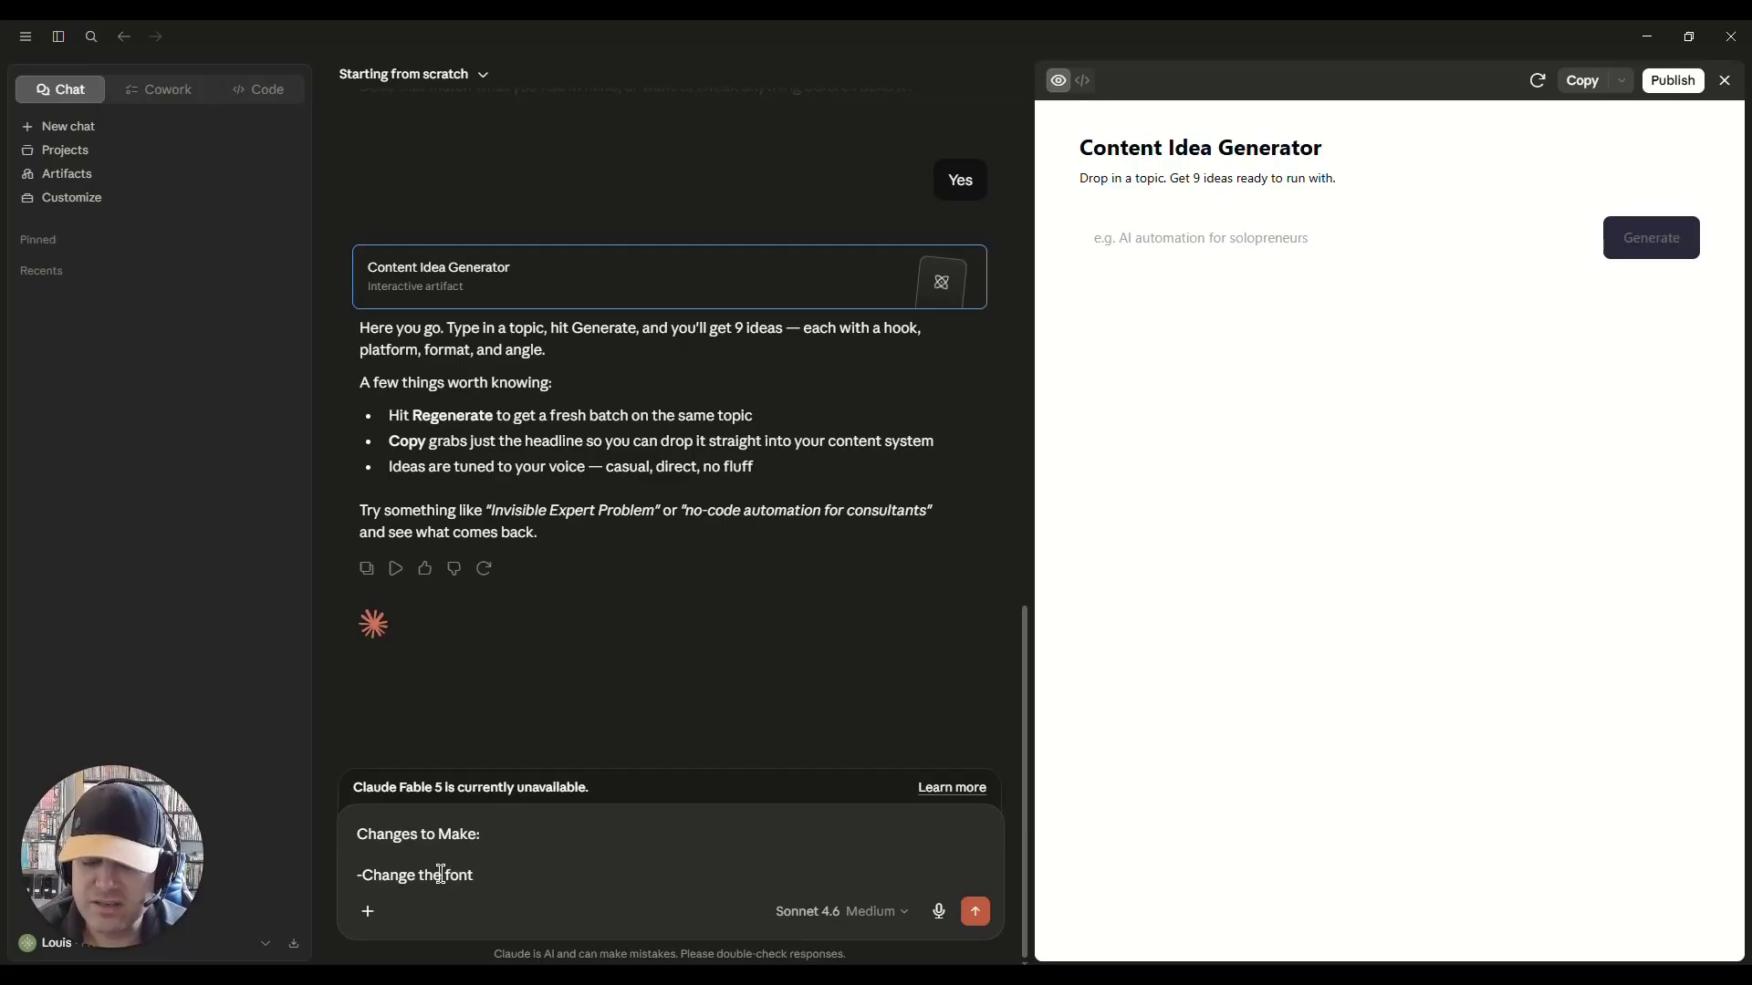
{"action": "type", "text": " accent col"}
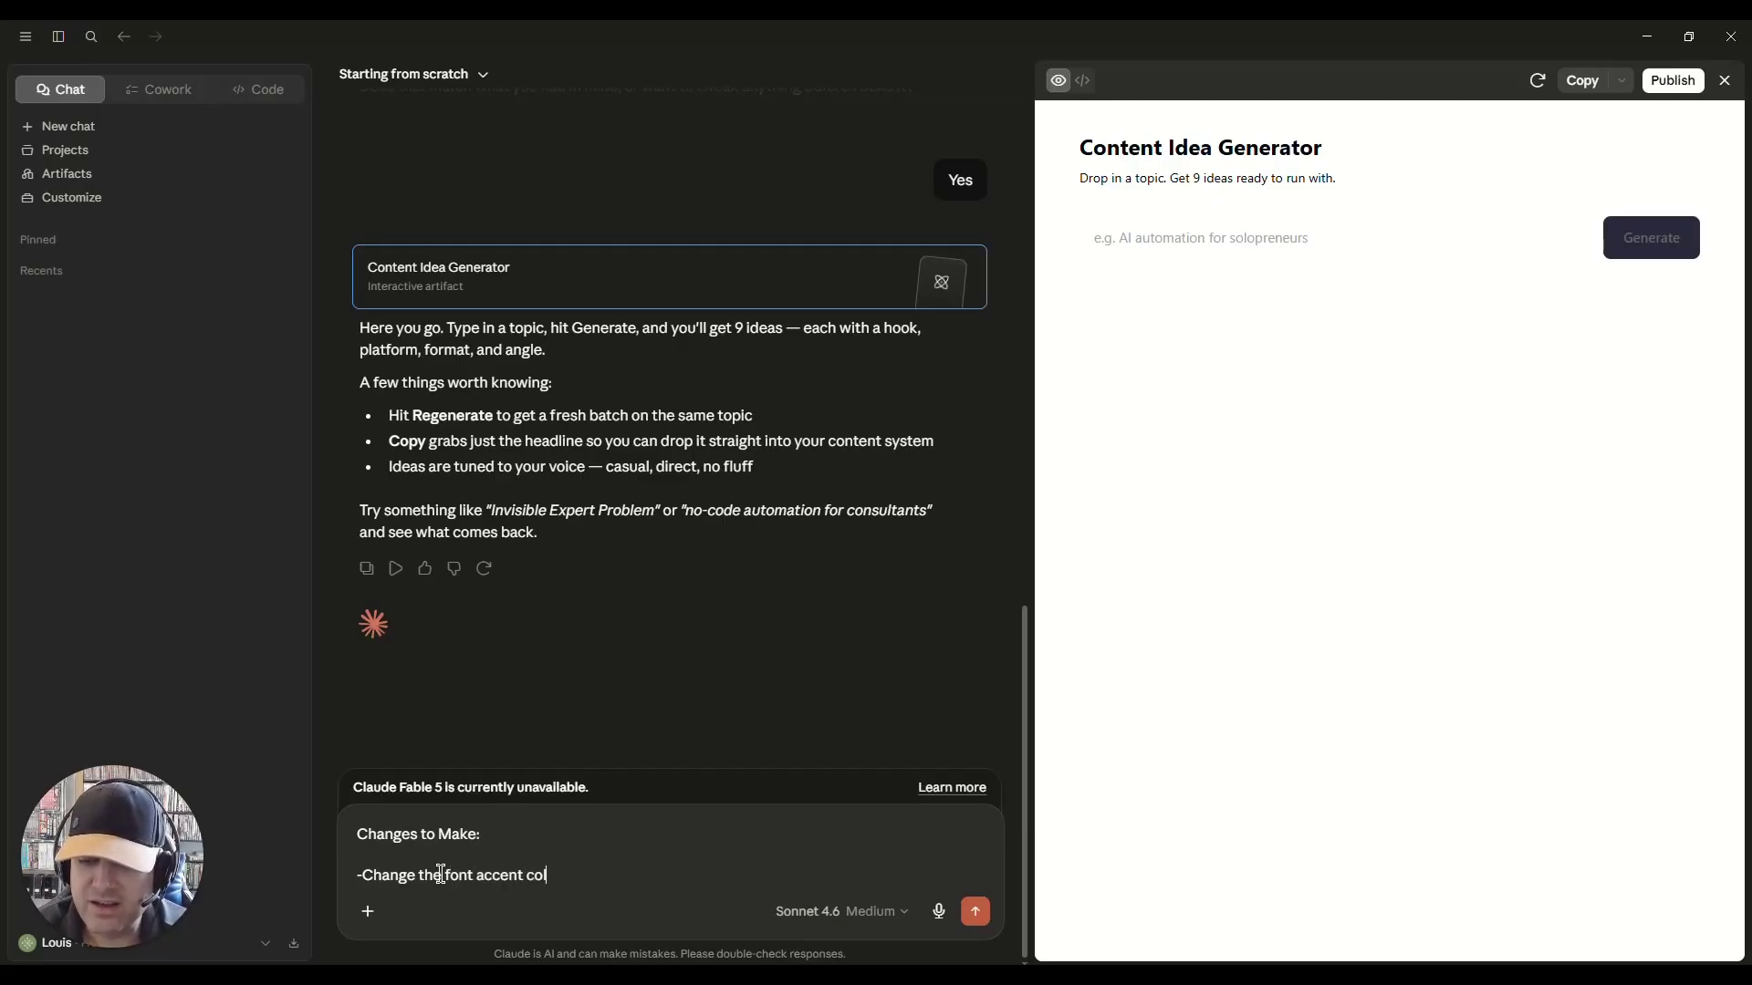
{"action": "type", "text": "ors  to Gold and Gree"}
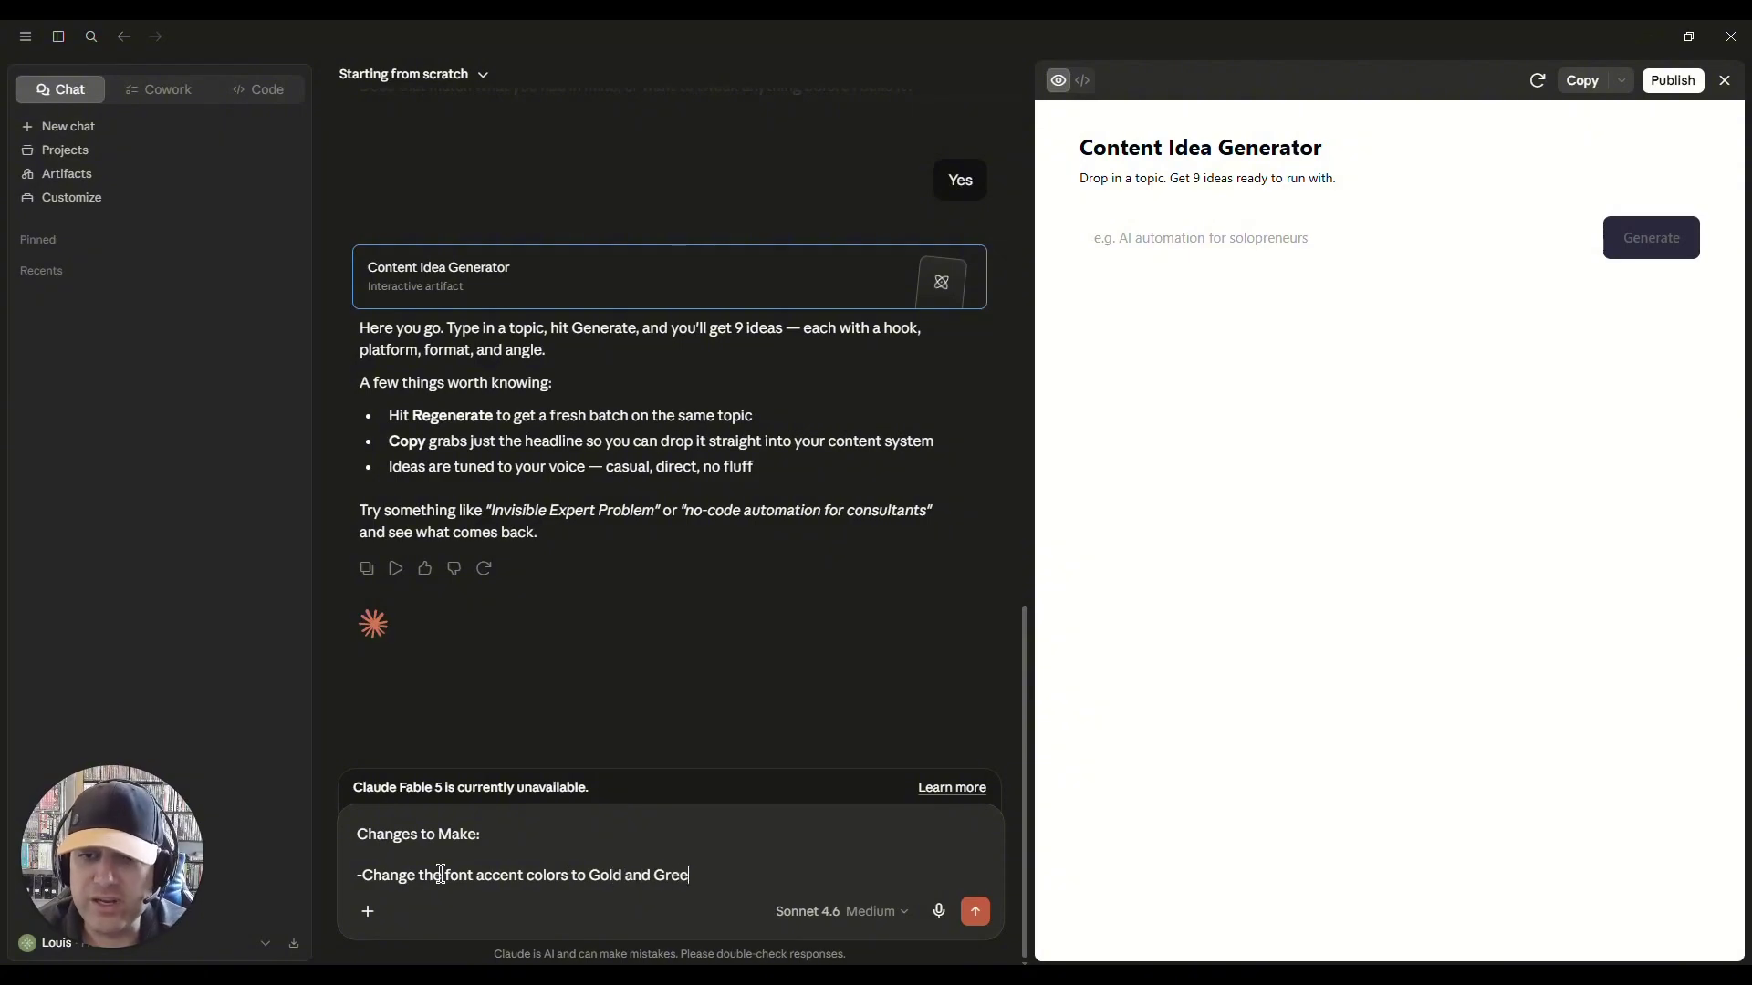
{"action": "type", "text": "n"}
{"action": "key", "text": "shift+Return"}
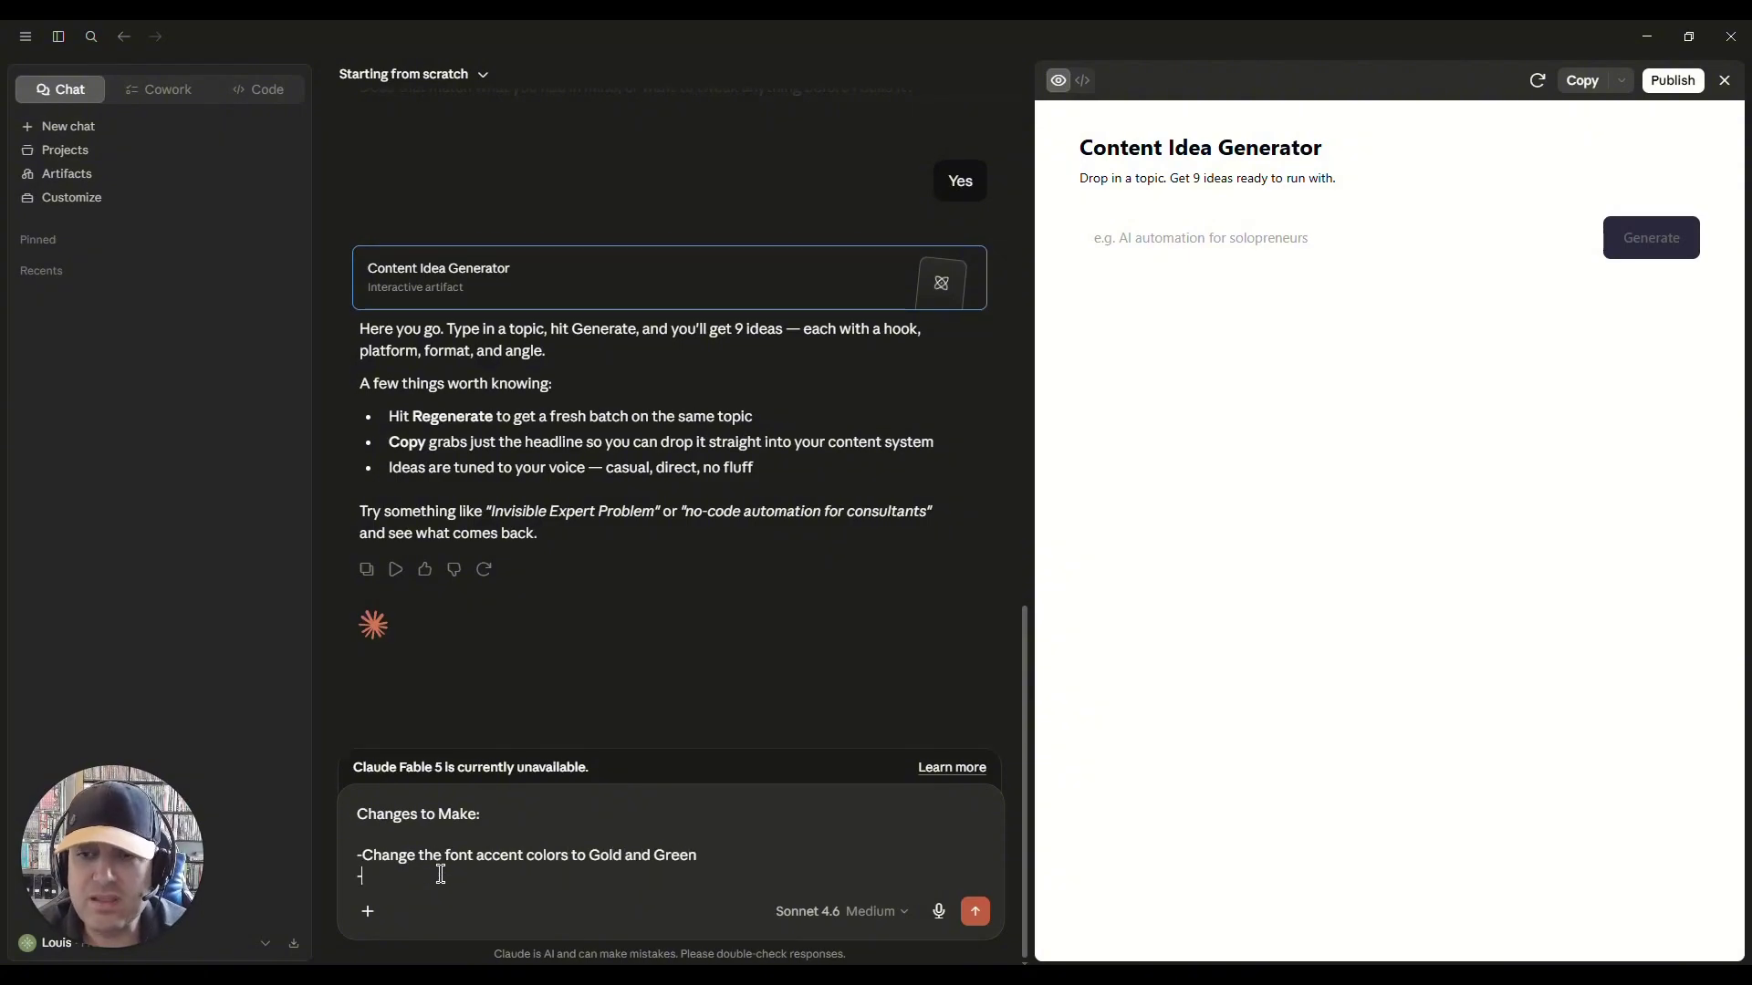
Add a second change, "Make the background match the font colors", and send the request.
{"action": "type", "text": "-Make the b"}
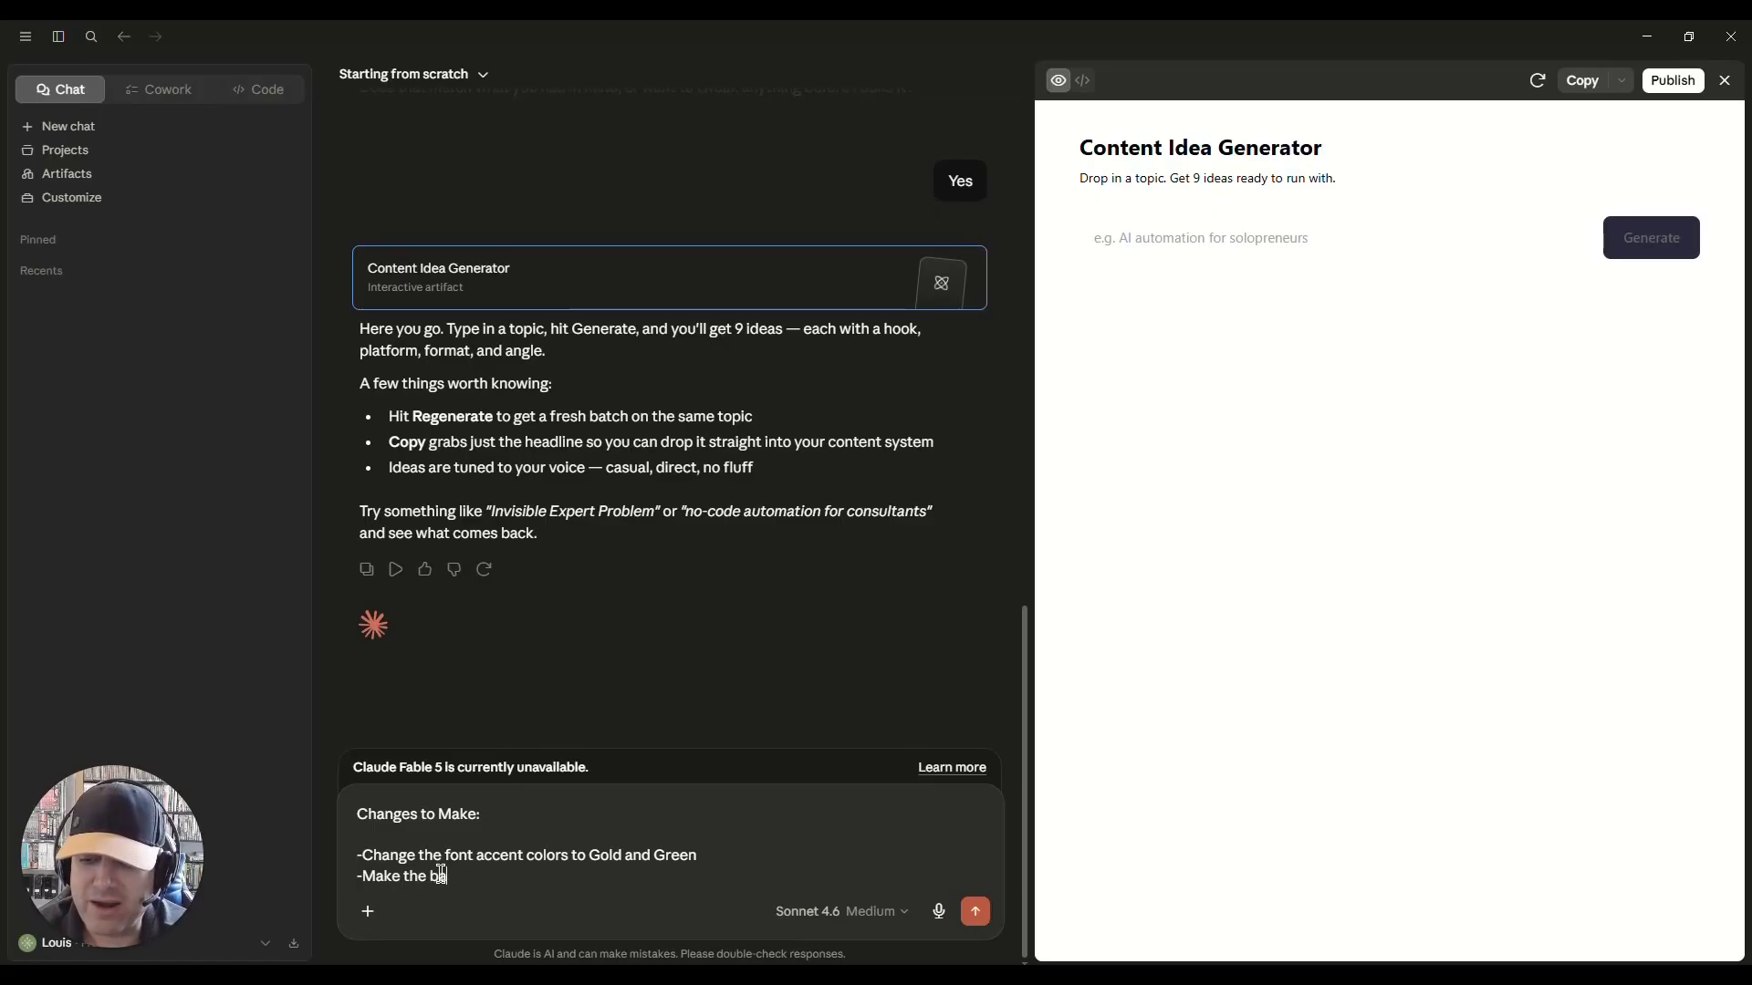
{"action": "type", "text": "ackgorund "}
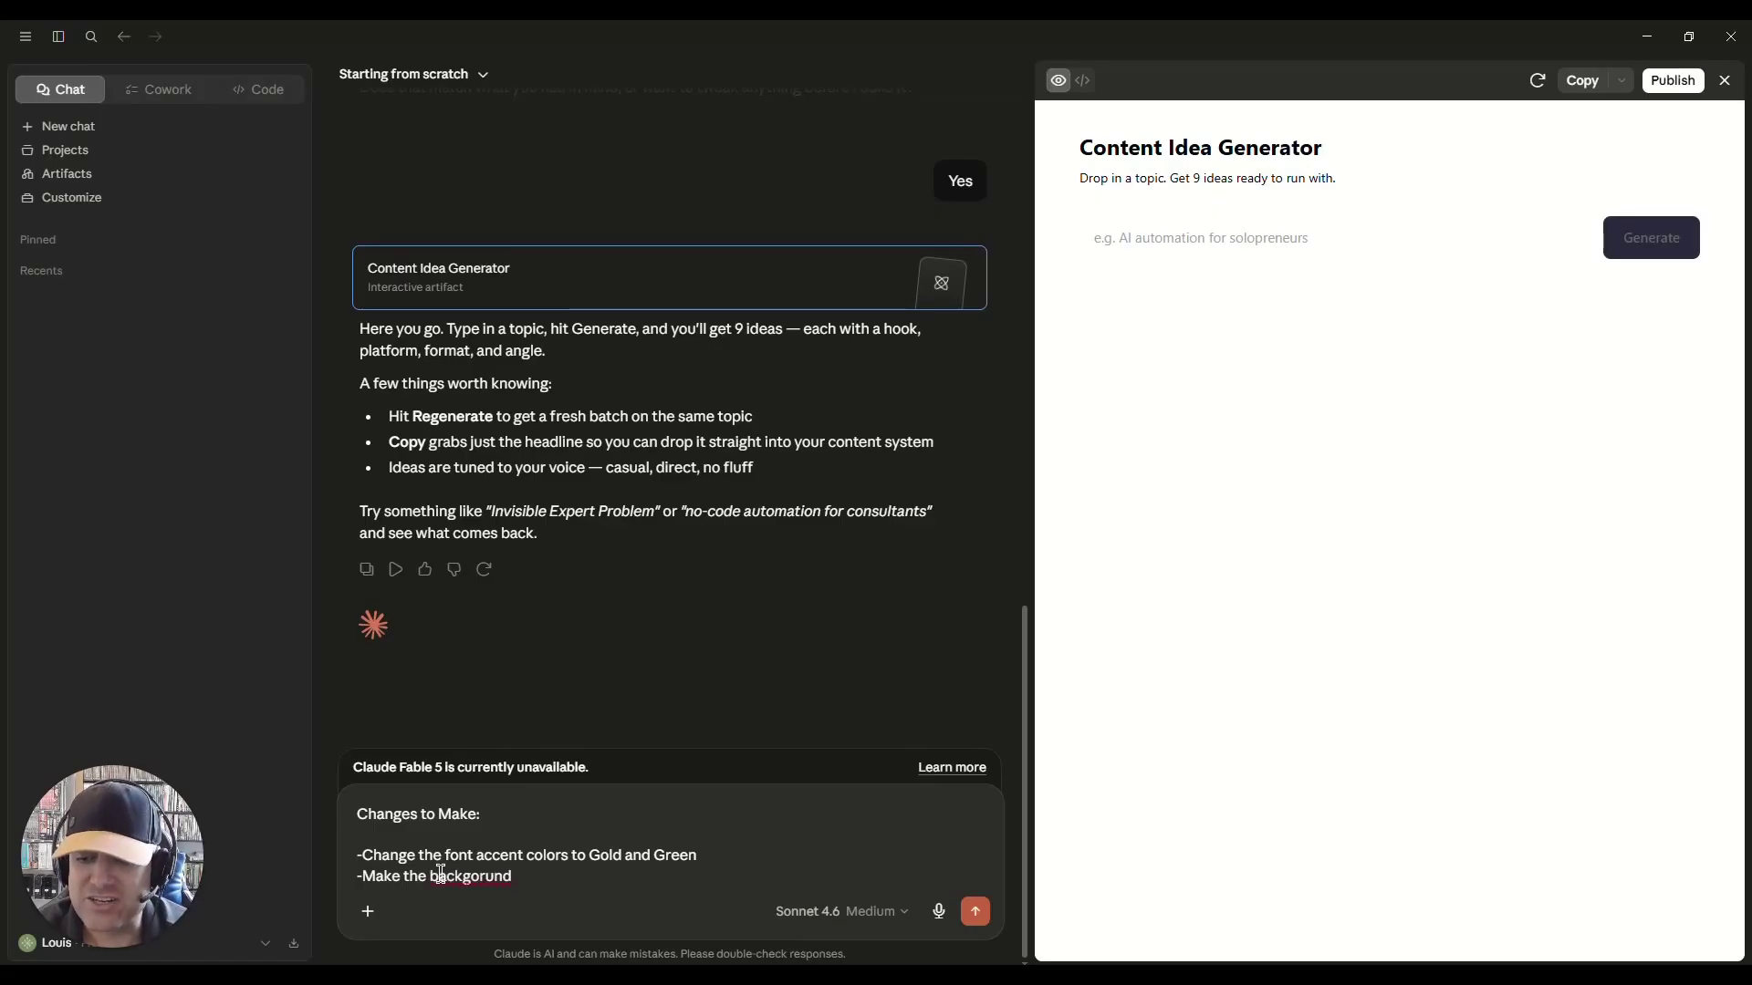
{"action": "type", "text": "match the font colors"}
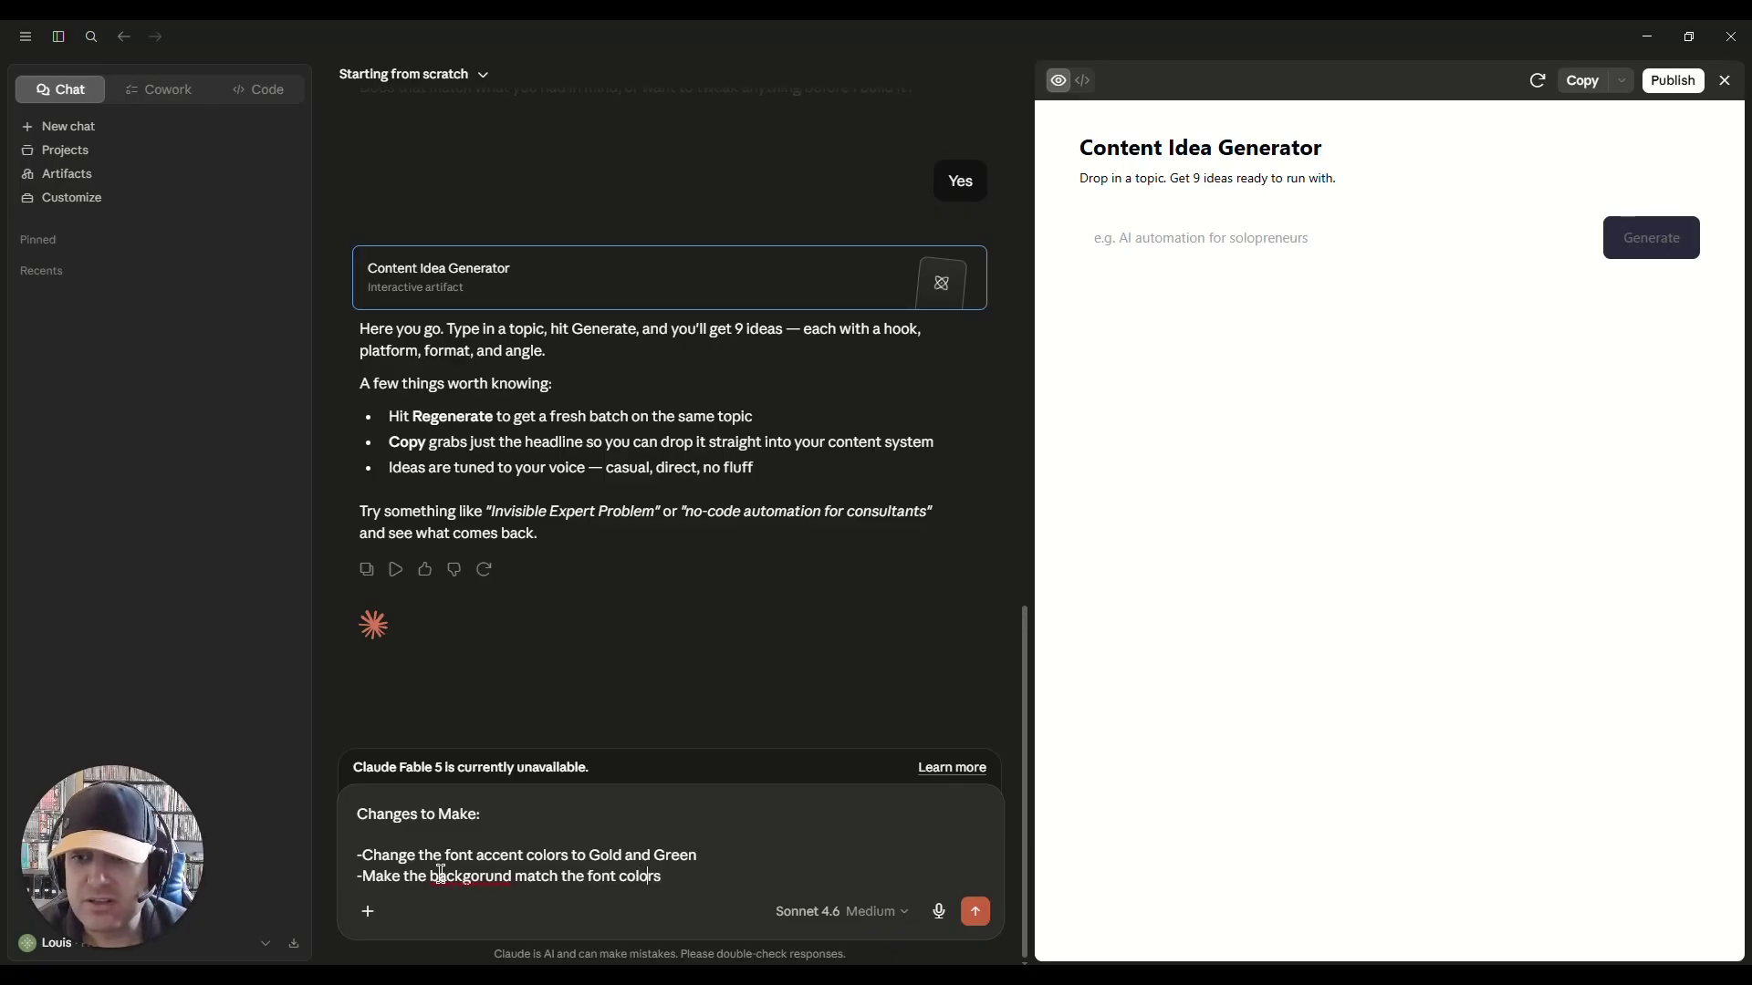
{"action": "key", "text": "BackSpace"}
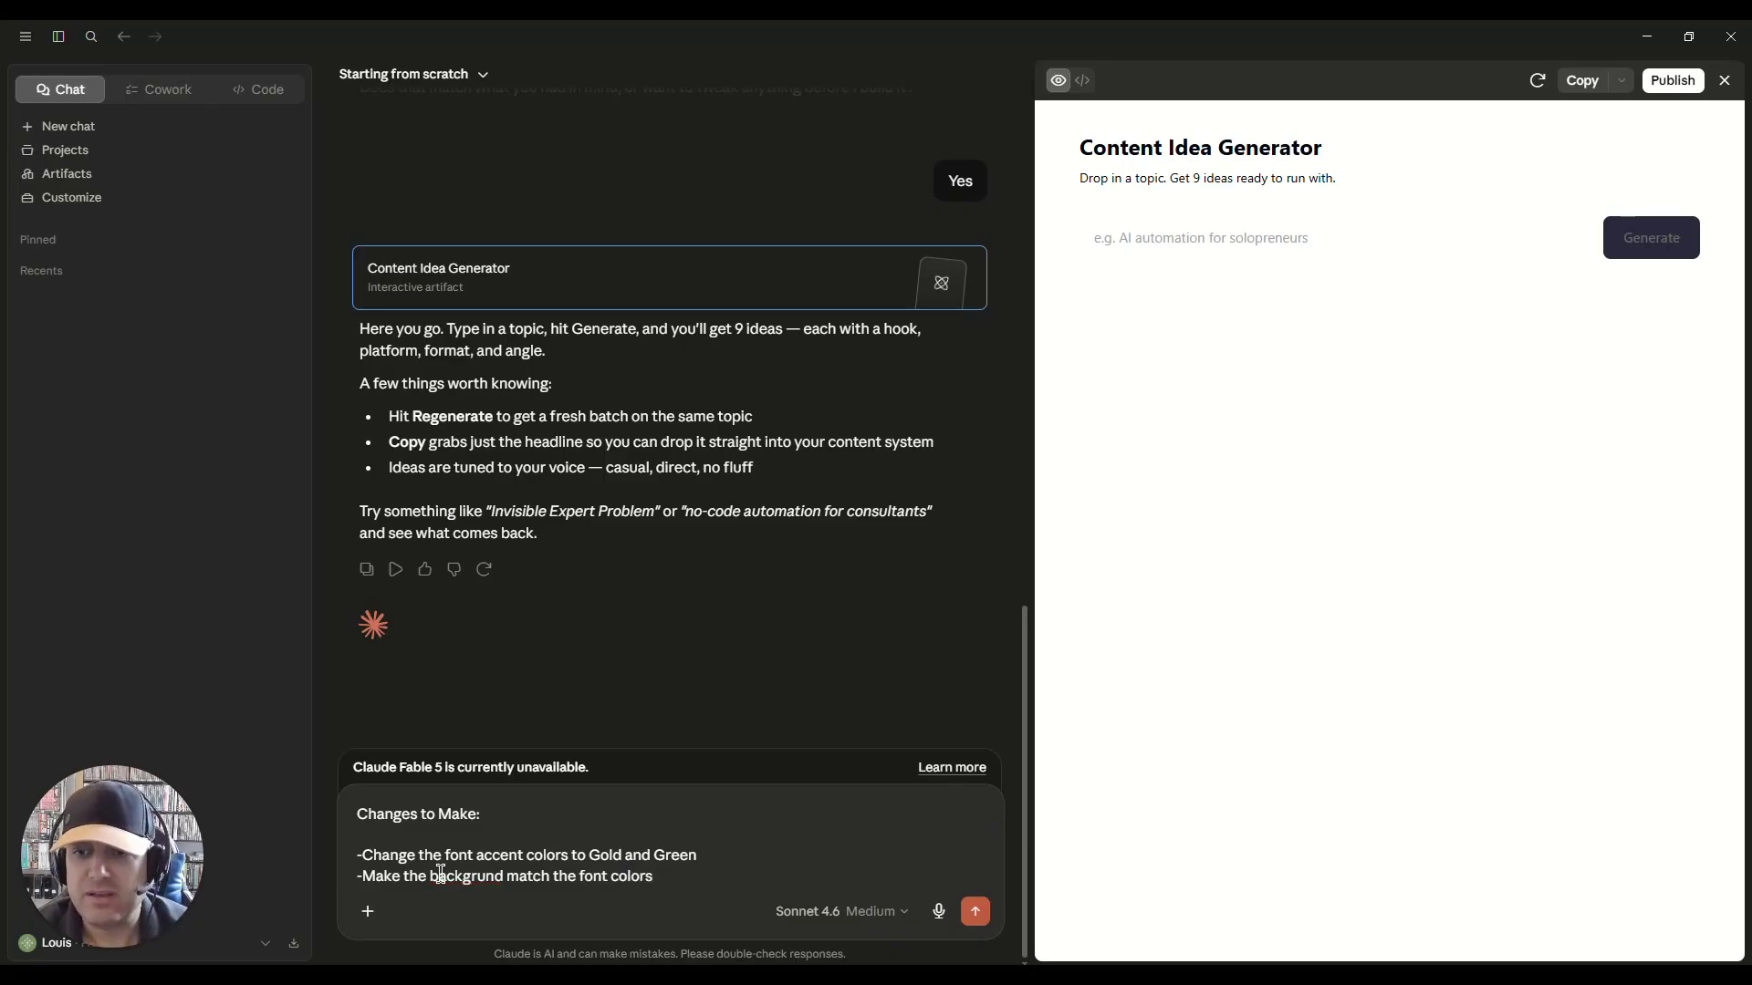
{"action": "type", "text": "o"}
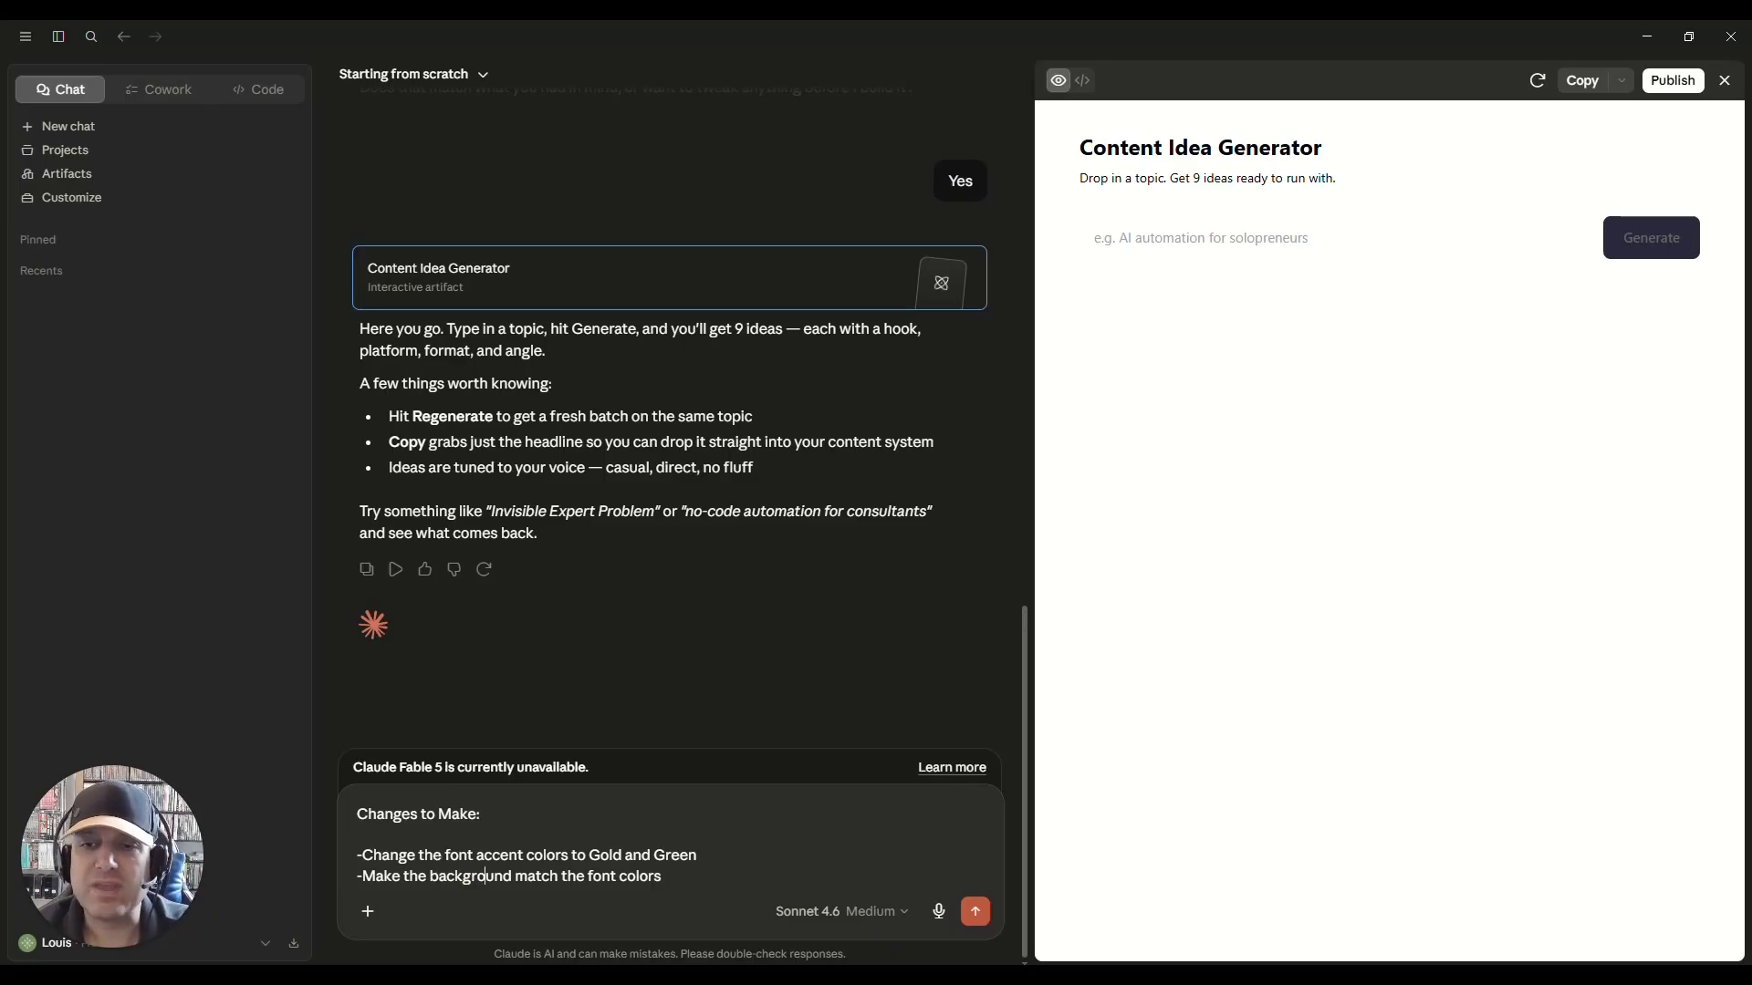
{"action": "left_click", "coordinate": [974, 912]}
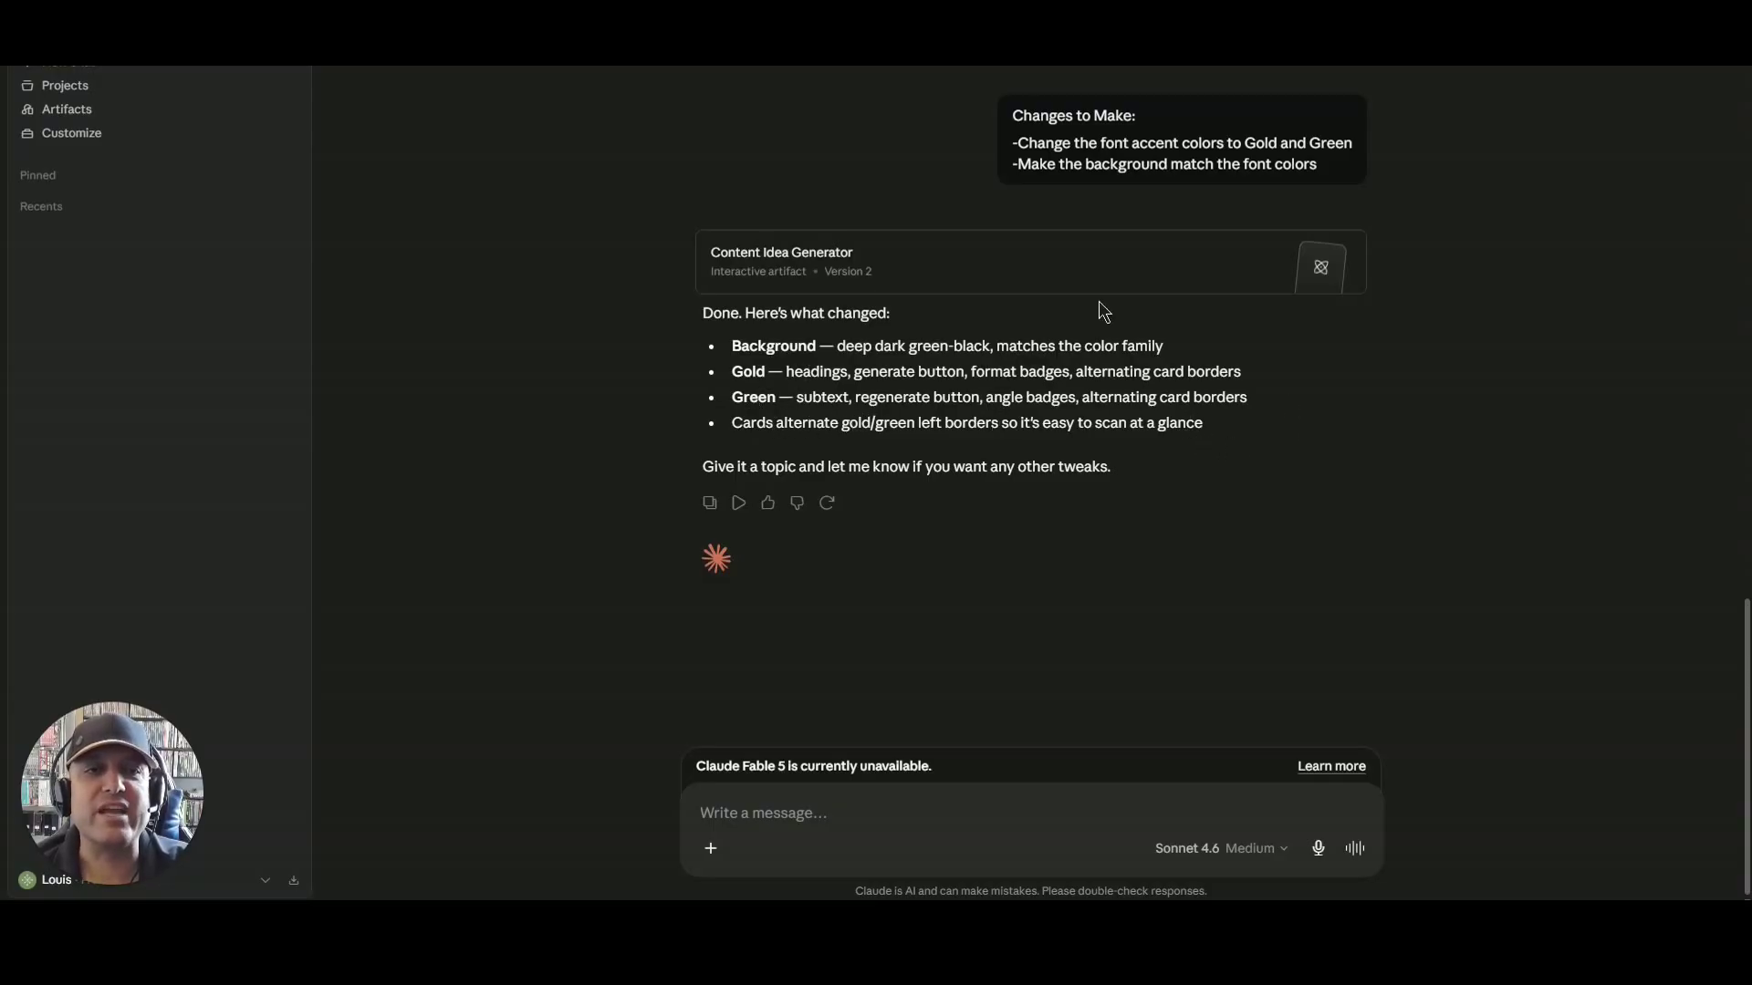
Open version 2 of the Content Idea Generator artifact and bring up its published page.
{"action": "left_click", "coordinate": [900, 274]}
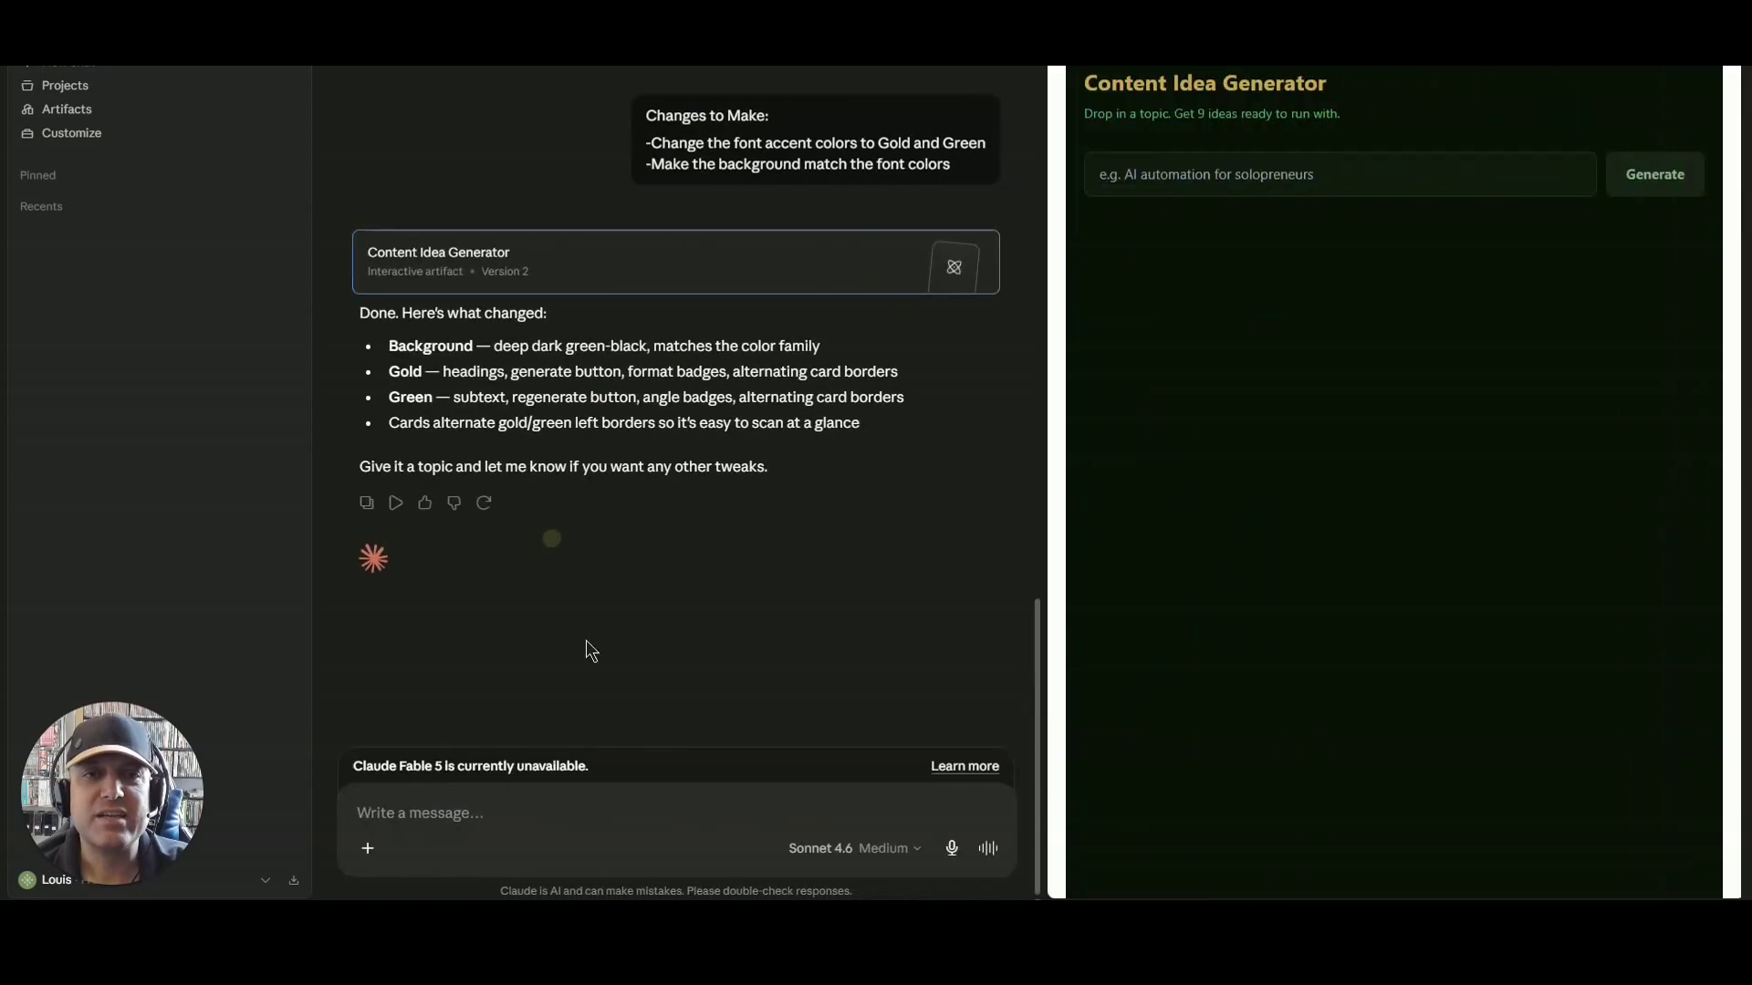
{"action": "left_click", "coordinate": [1136, 173]}
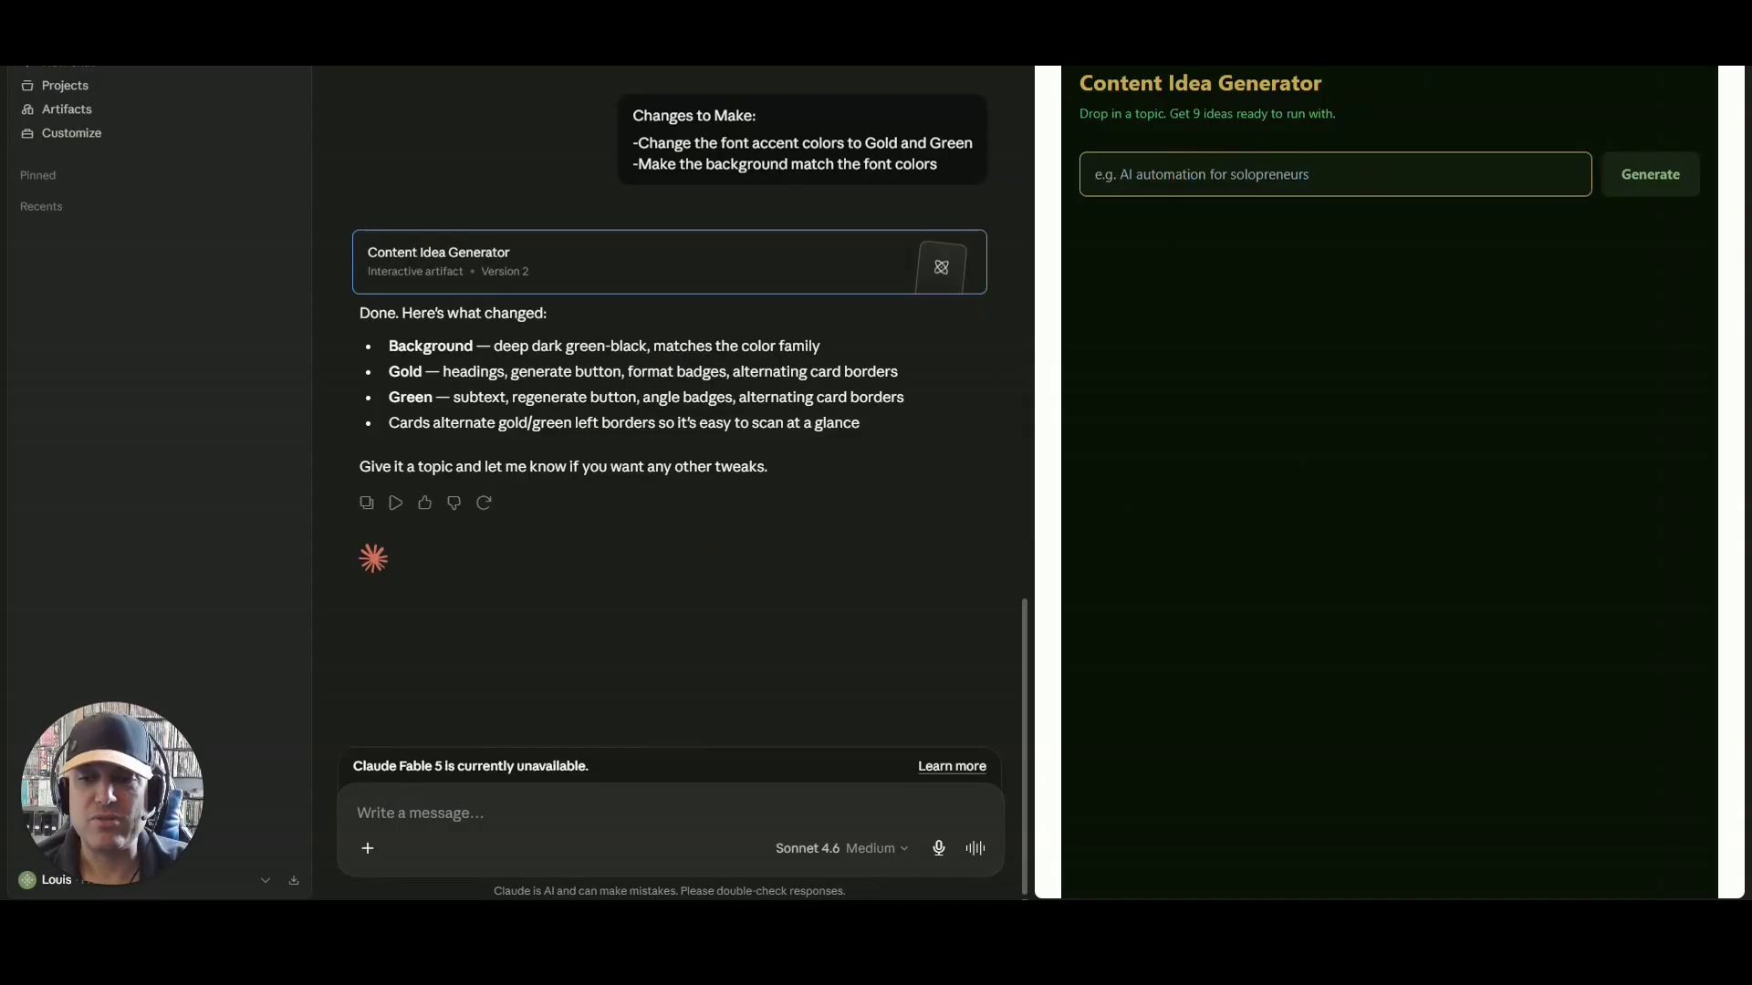
{"action": "left_click", "coordinate": [349, 853]}
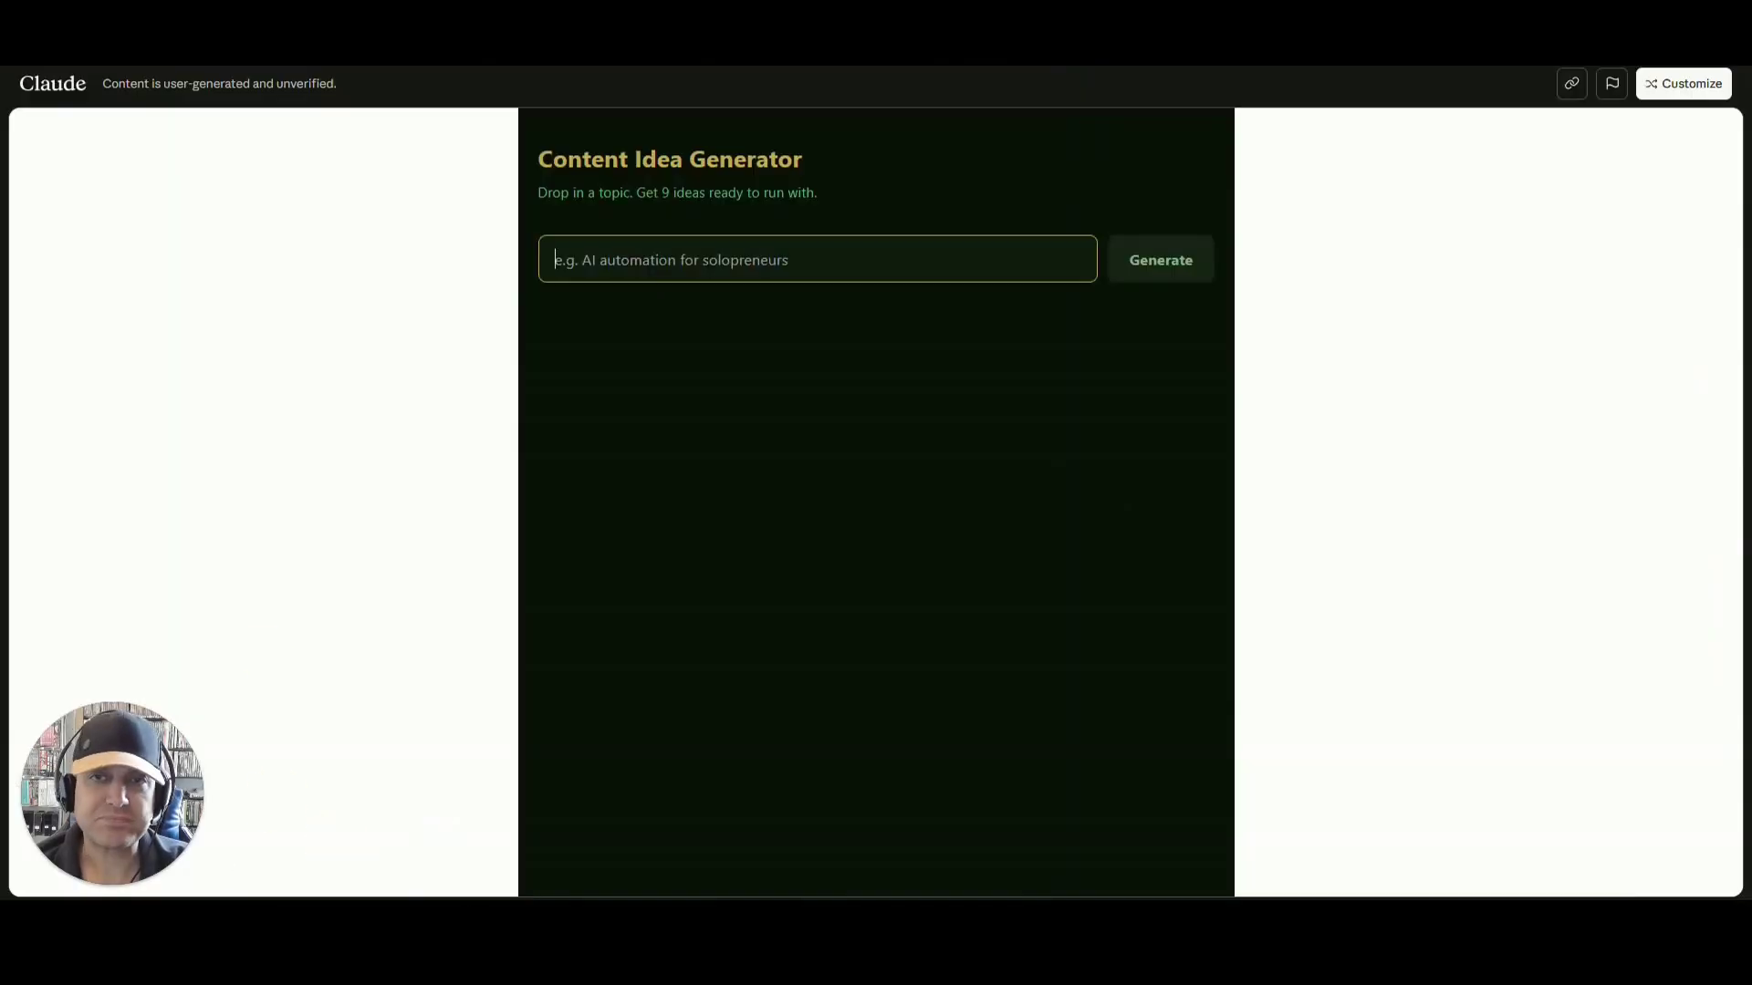
Enter the topic "How to stay productive on weekends for solopreneurs" and generate content ideas for it.
{"action": "left_click", "coordinate": [616, 260]}
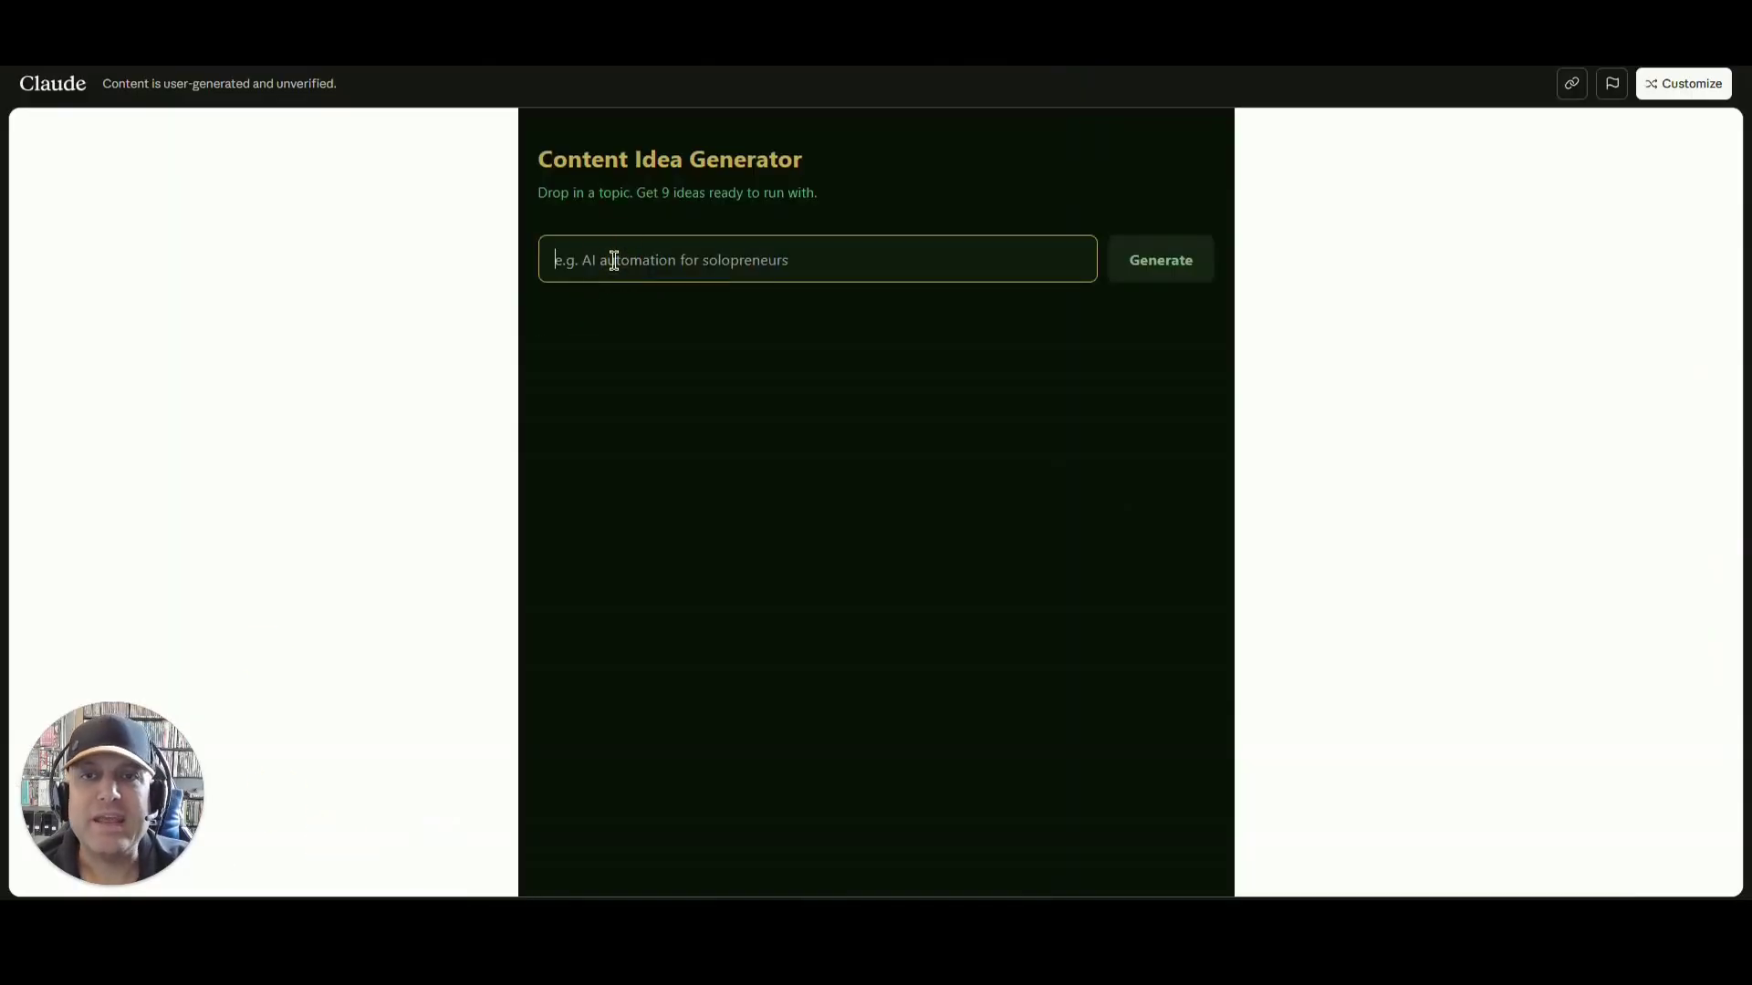
{"action": "left_click", "coordinate": [871, 260]}
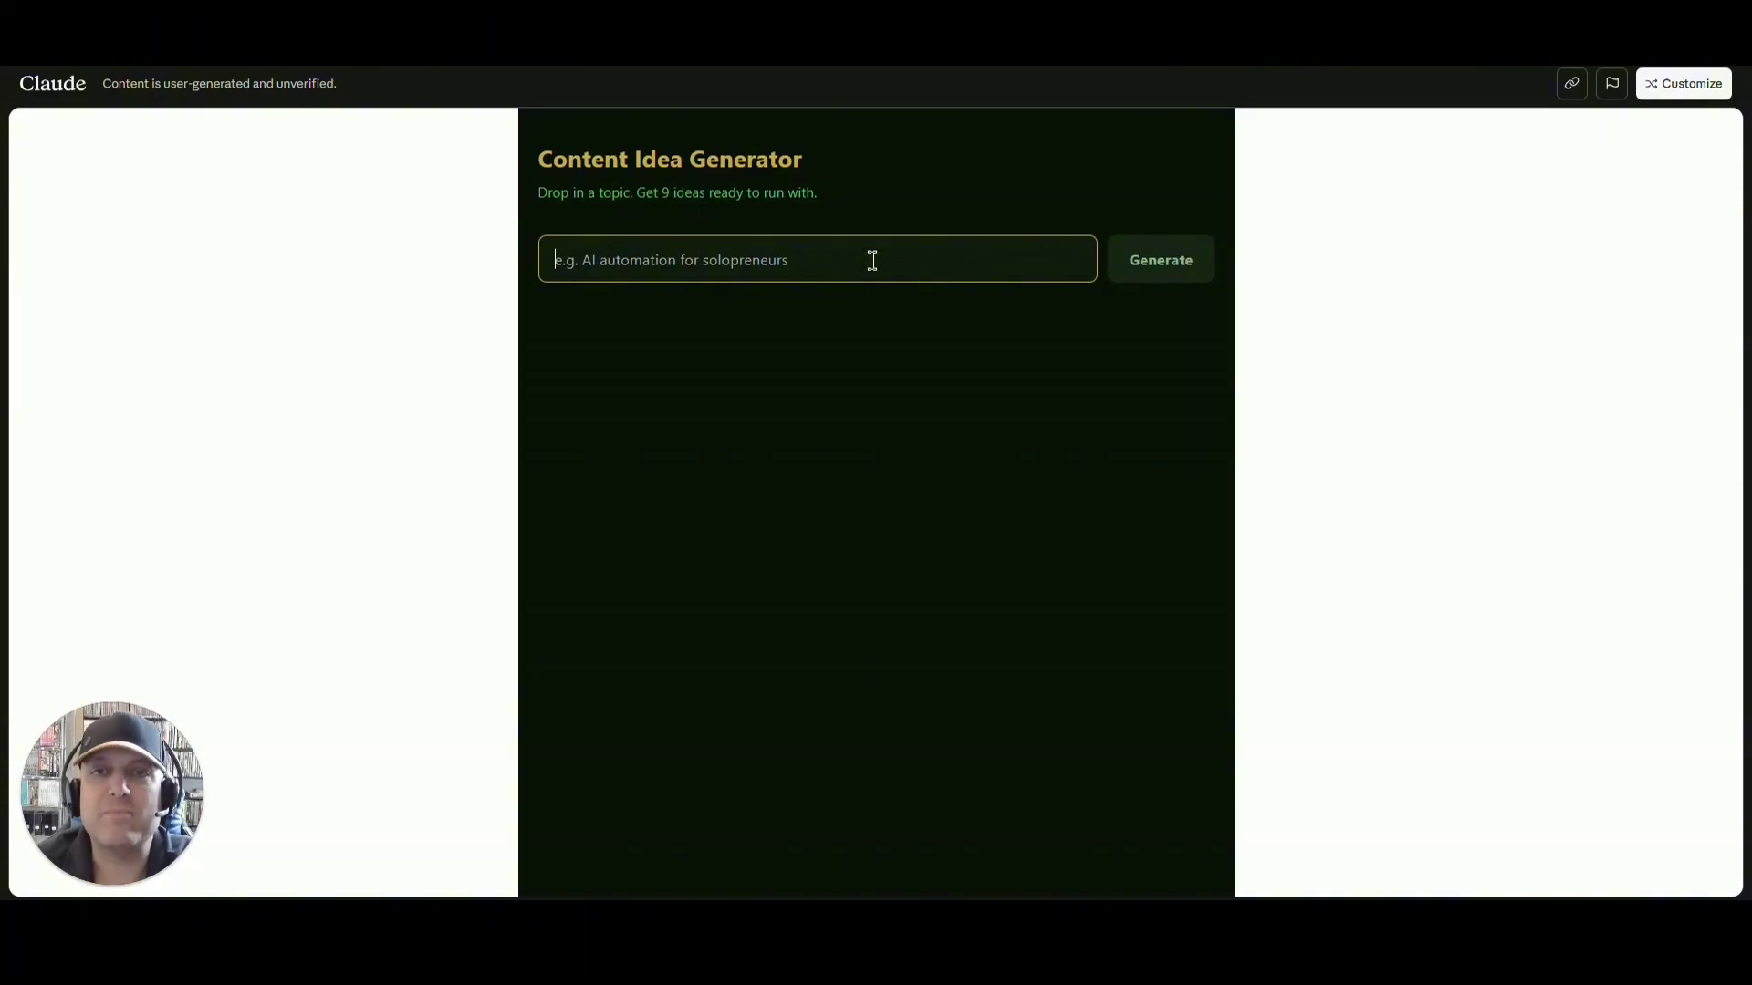
{"action": "left_click", "coordinate": [717, 259]}
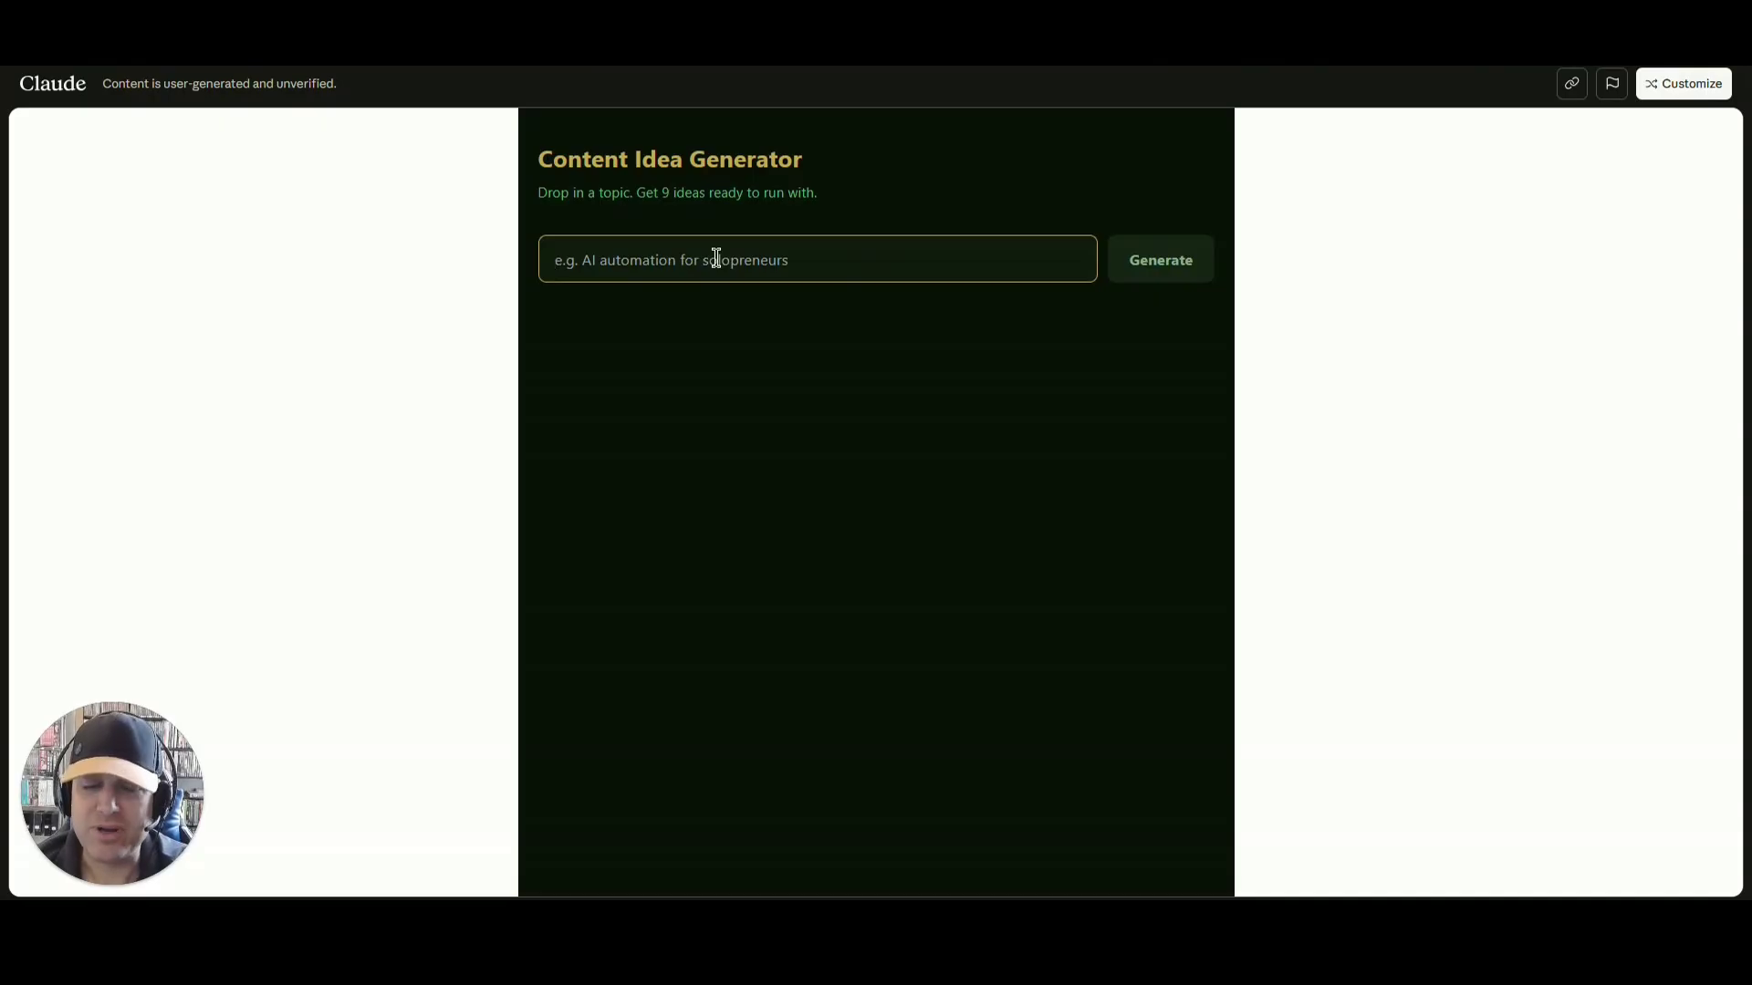
{"action": "type", "text": "Hopw to"}
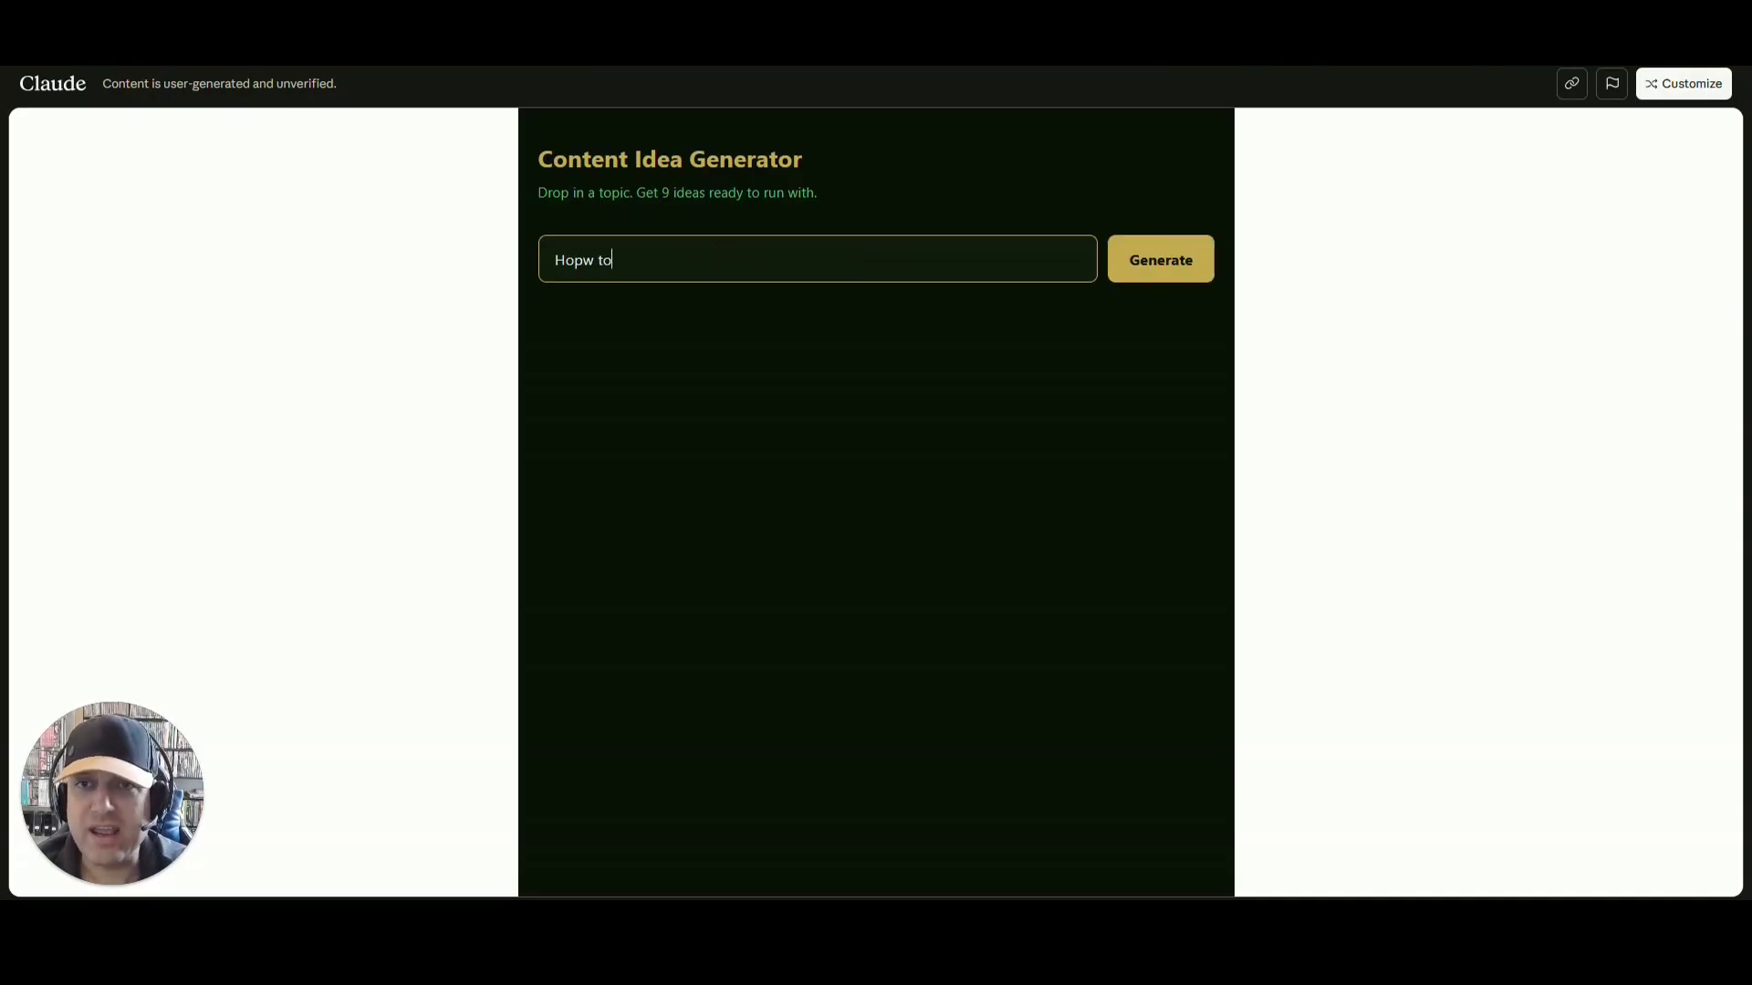
{"action": "key", "text": "BackSpace"}
{"action": "key", "text": "BackSpace"}
{"action": "key", "text": "BackSpace"}
{"action": "key", "text": "BackSpace"}
{"action": "key", "text": "BackSpace"}
{"action": "type", "text": "w to stay pr"}
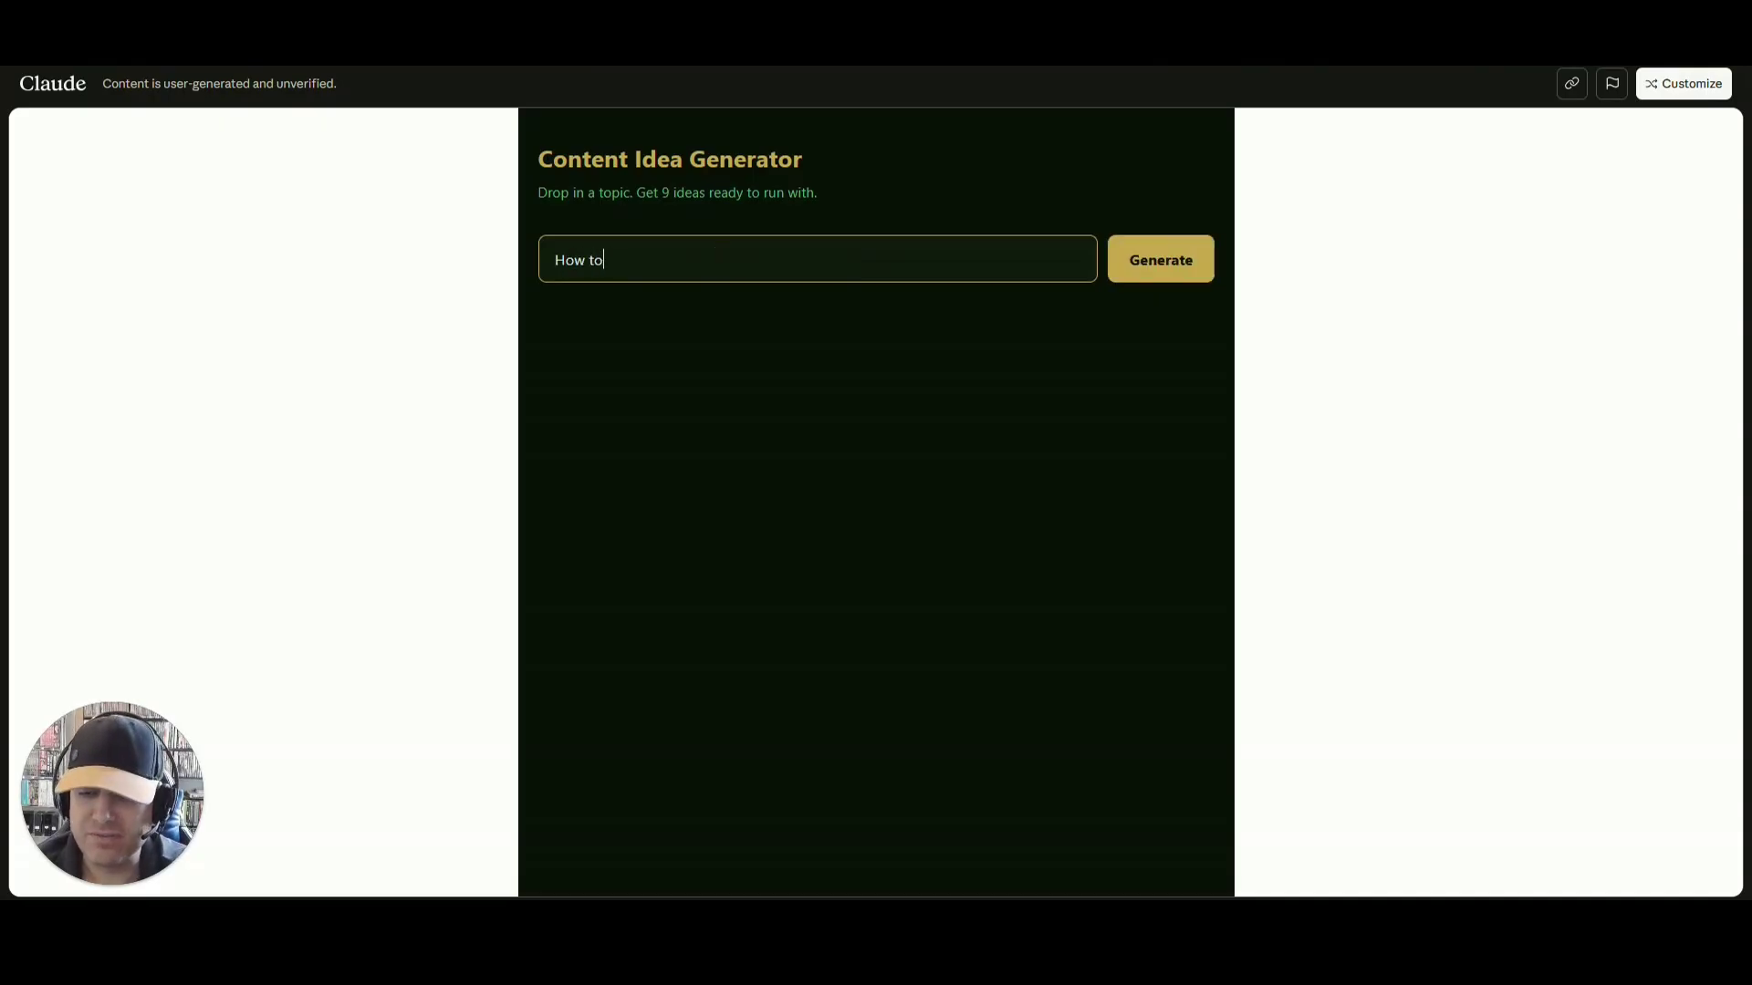
{"action": "type", "text": "oductive on weekends for "}
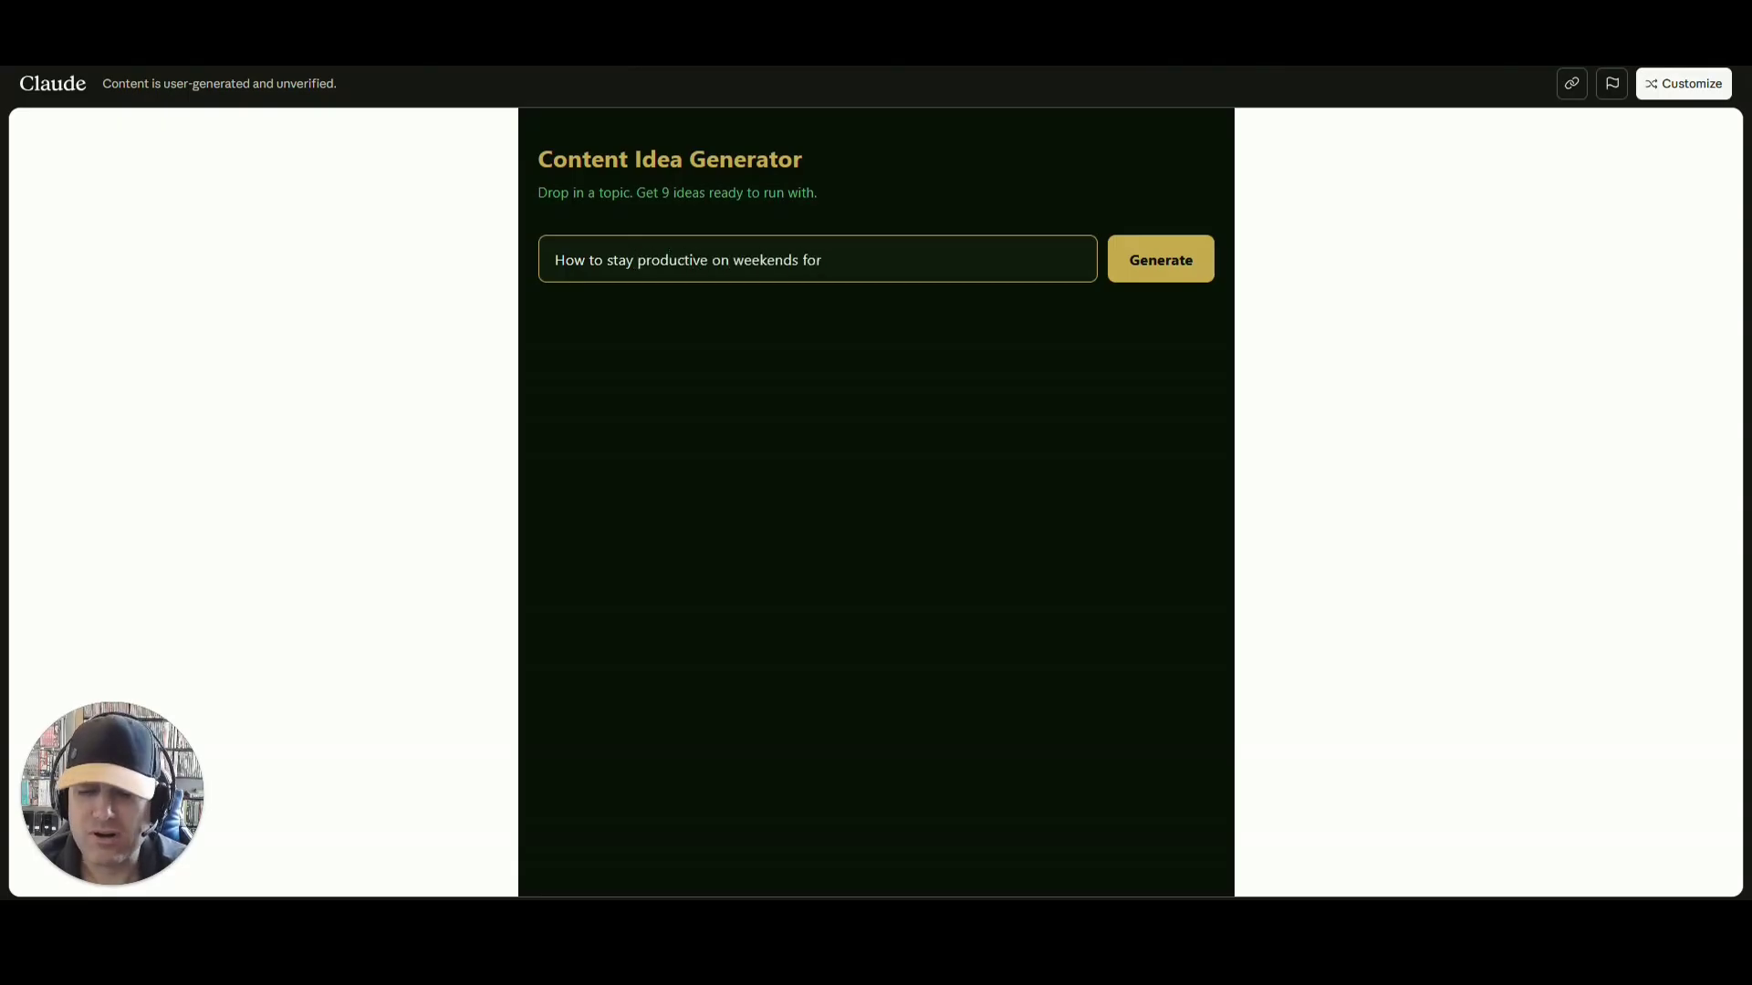
{"action": "type", "text": "solopren"}
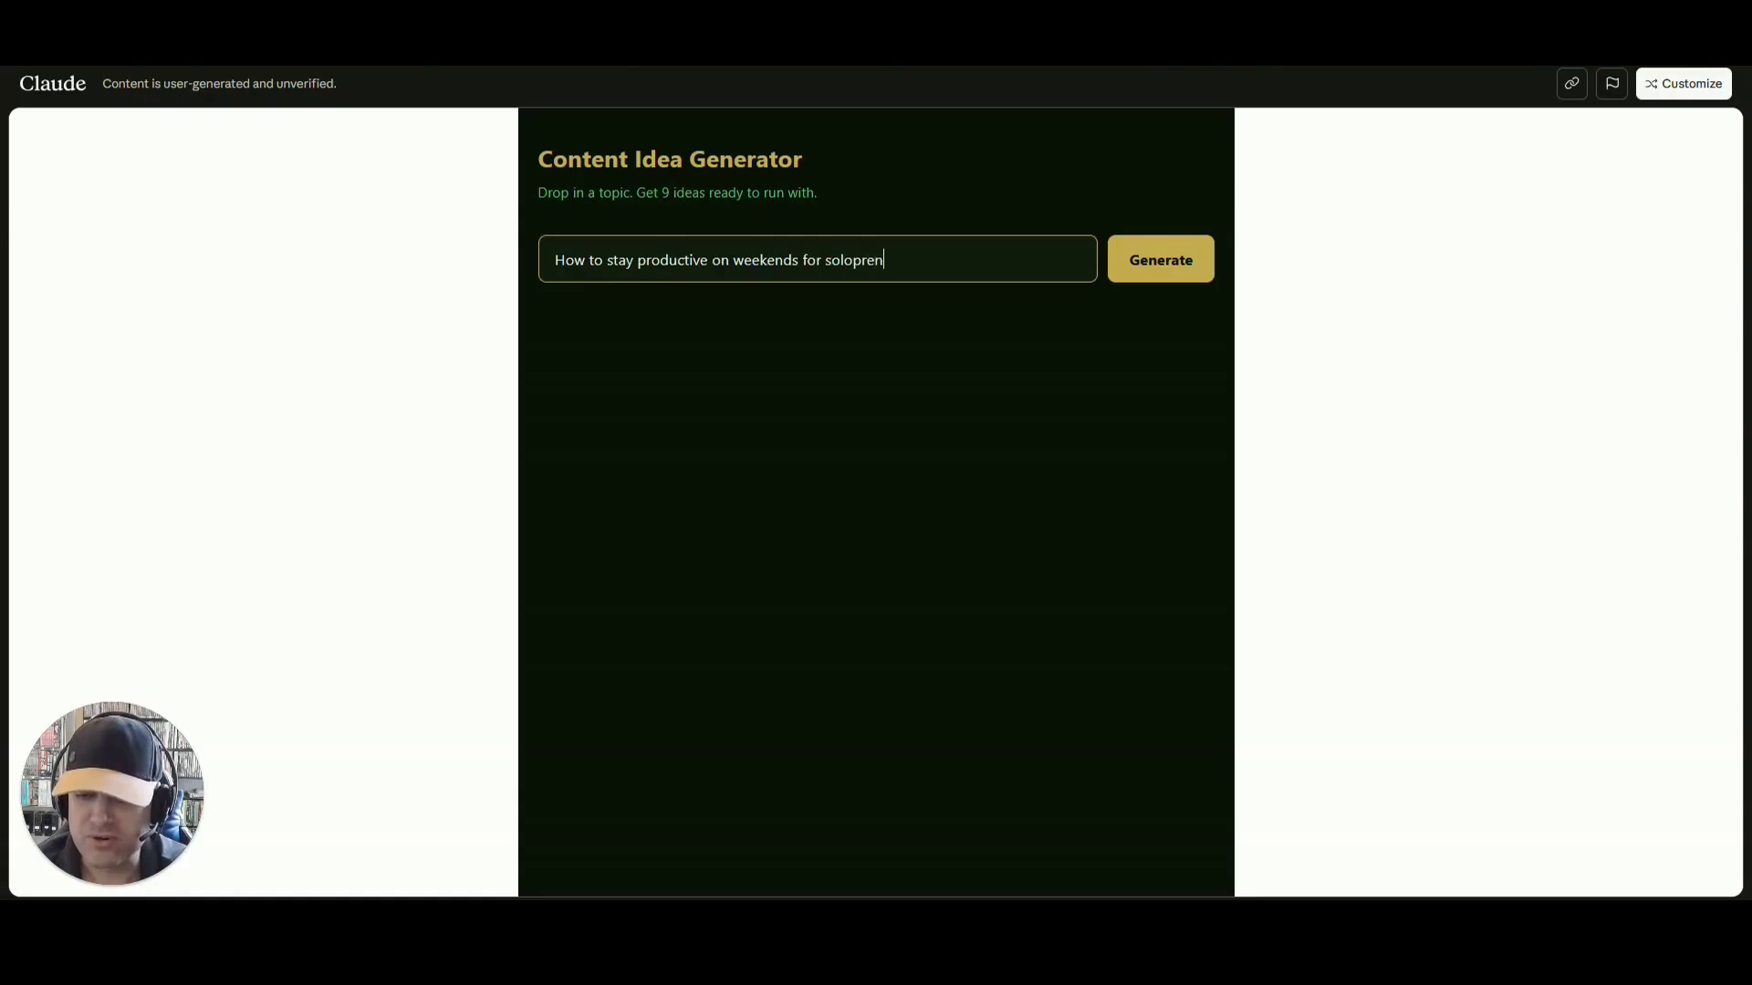
{"action": "type", "text": "eurs"}
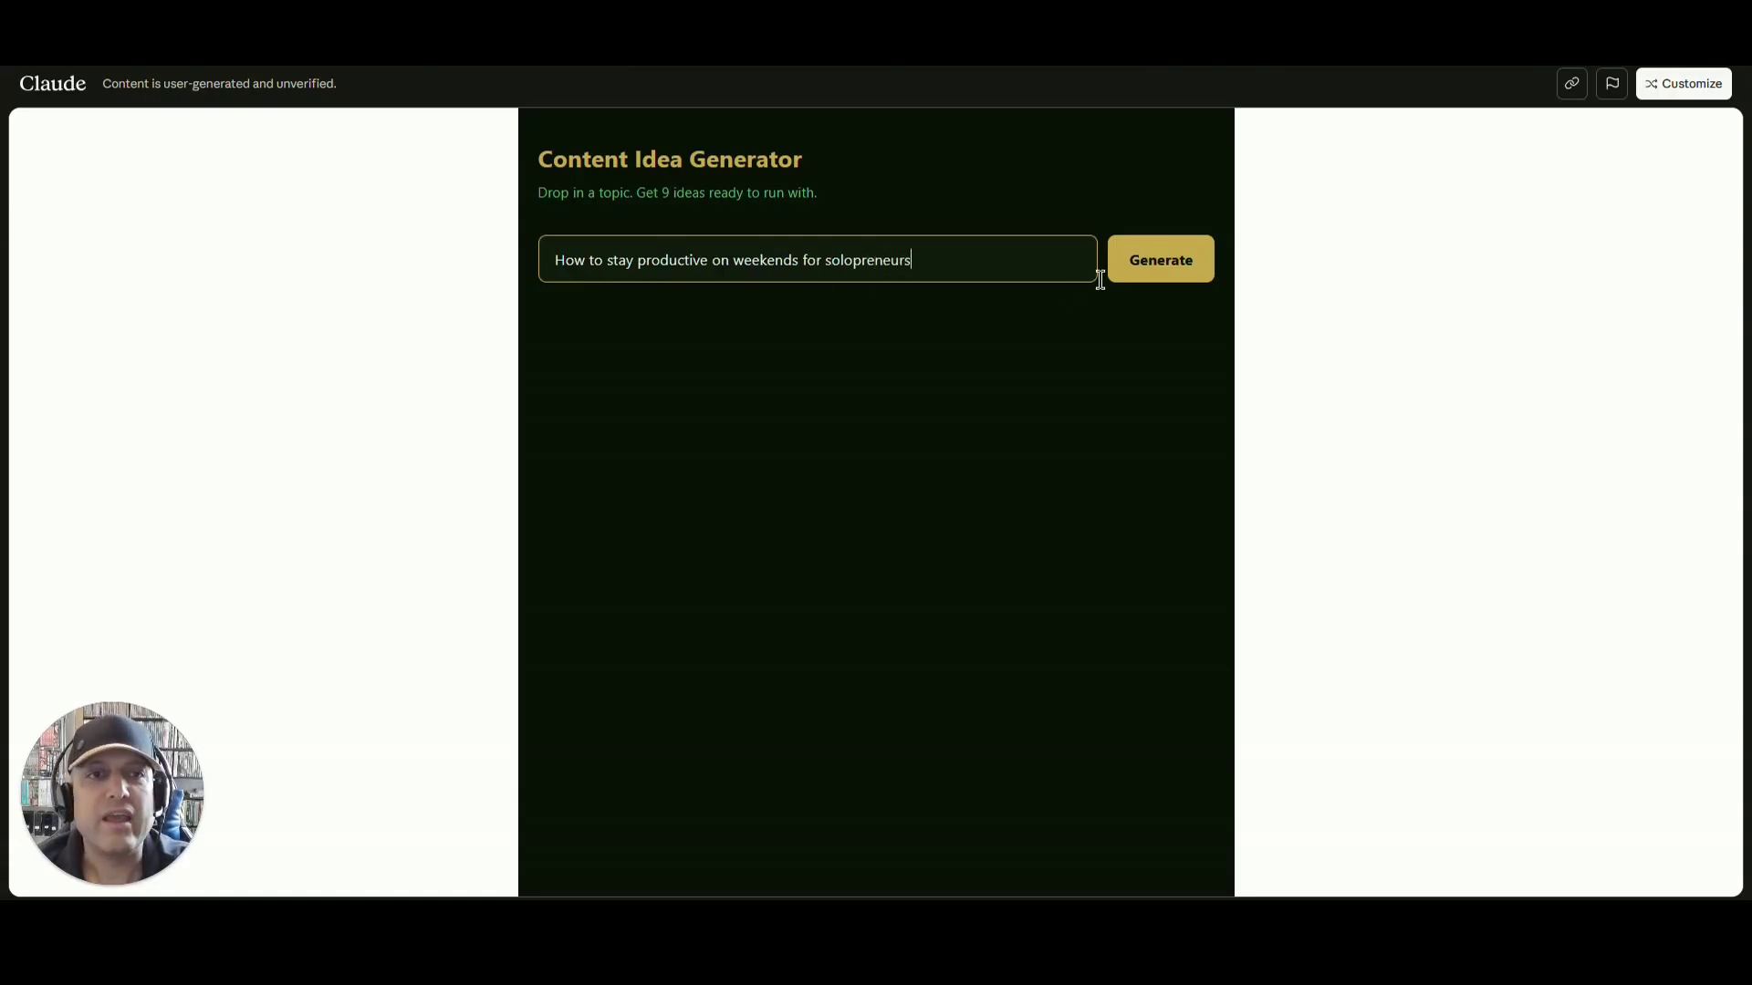
{"action": "left_click", "coordinate": [1148, 275]}
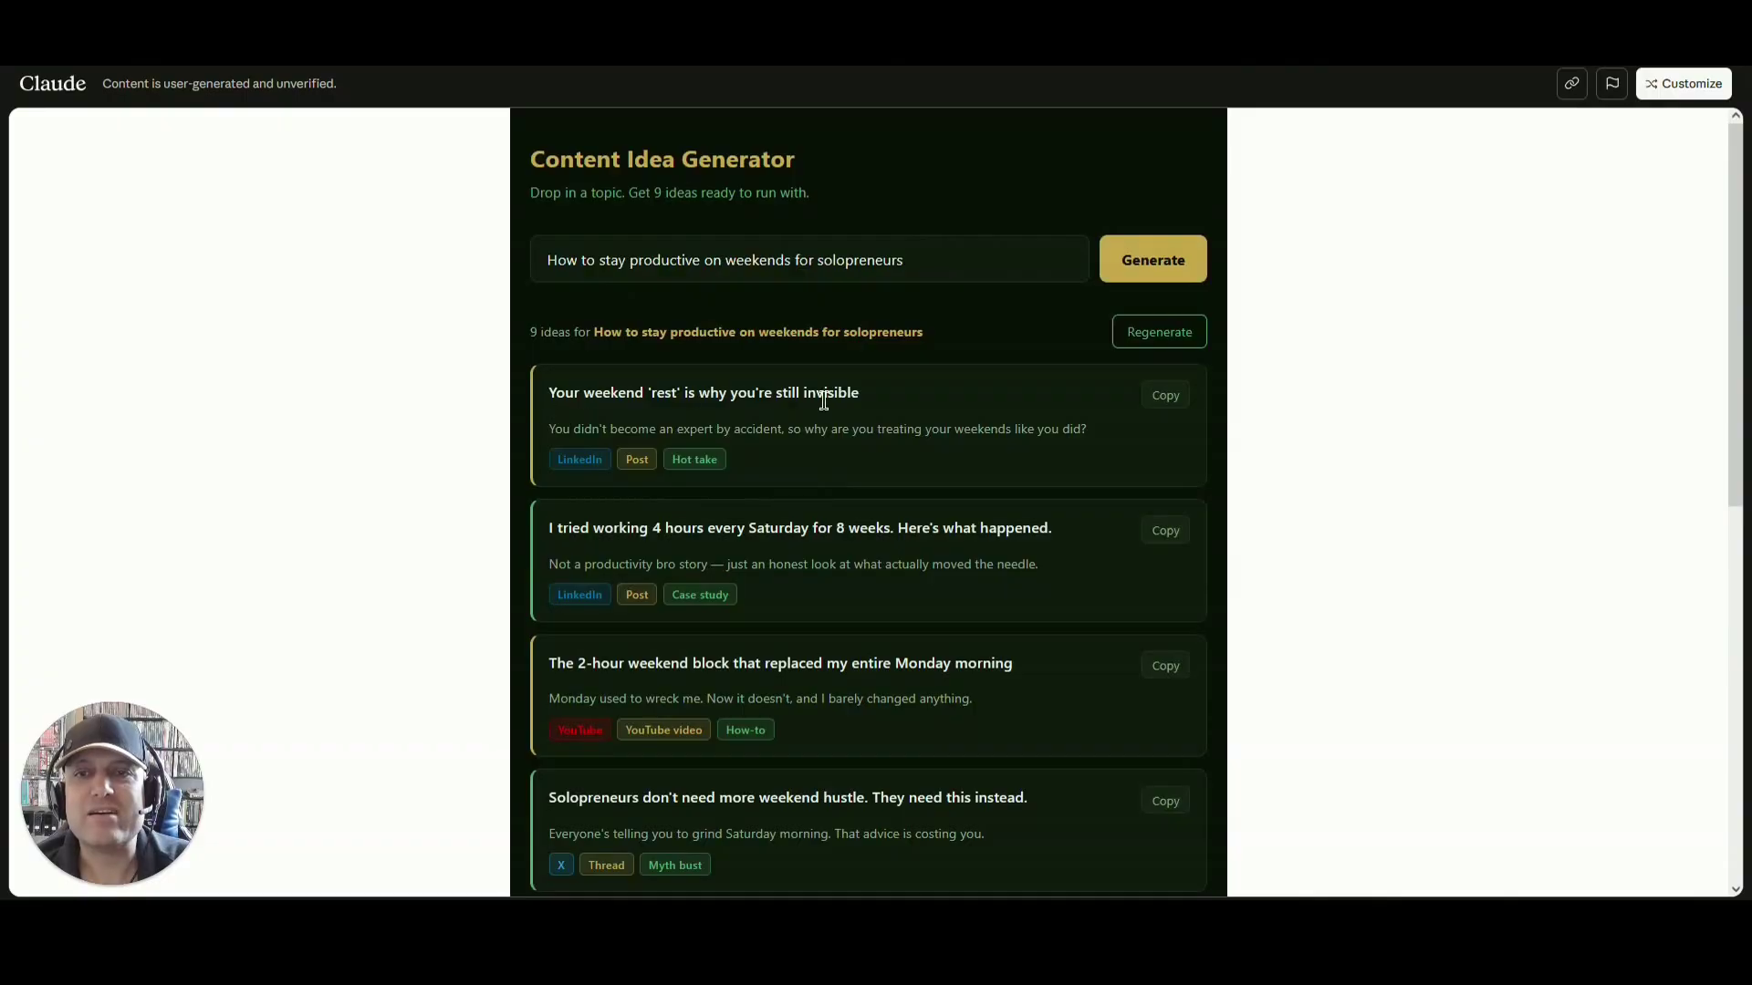
Examine the generated content ideas with their hooks and their platform, format and angle tags.
{"action": "scroll", "coordinate": [876, 511], "scroll_direction": "down", "scroll_amount": 3}
{"action": "scroll", "coordinate": [890, 552], "scroll_direction": "up", "scroll_amount": 3}
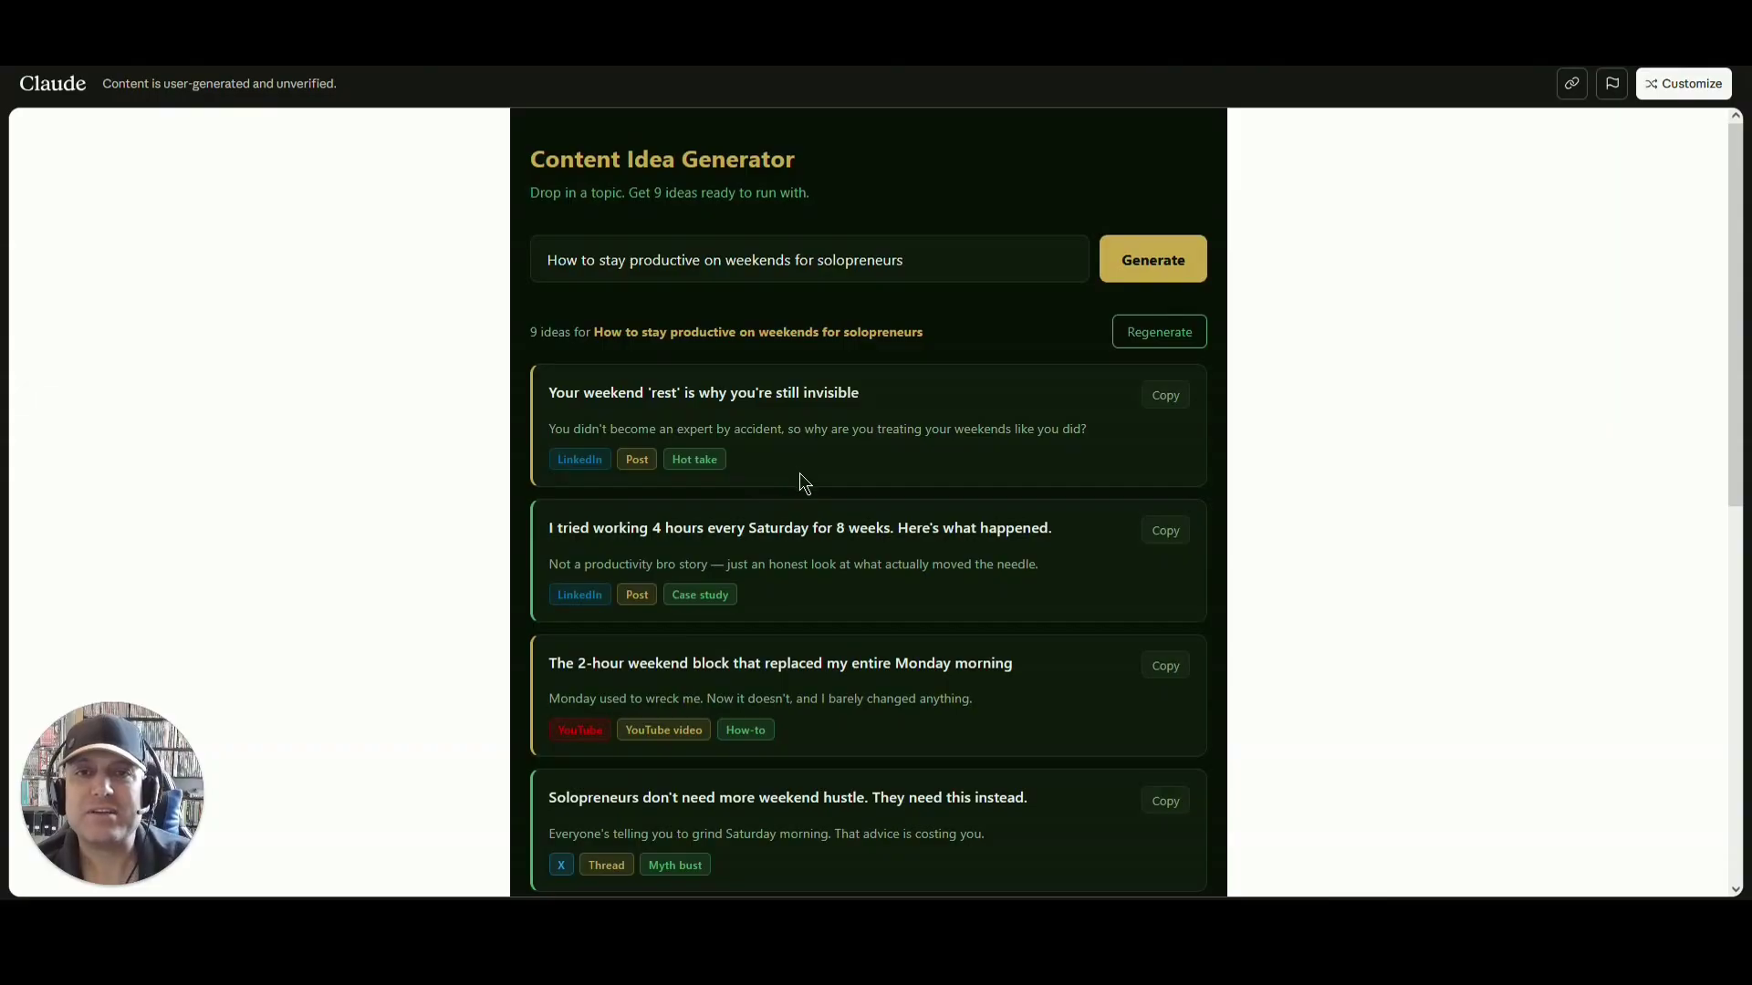
{"action": "scroll", "coordinate": [799, 473], "scroll_direction": "down", "scroll_amount": 3}
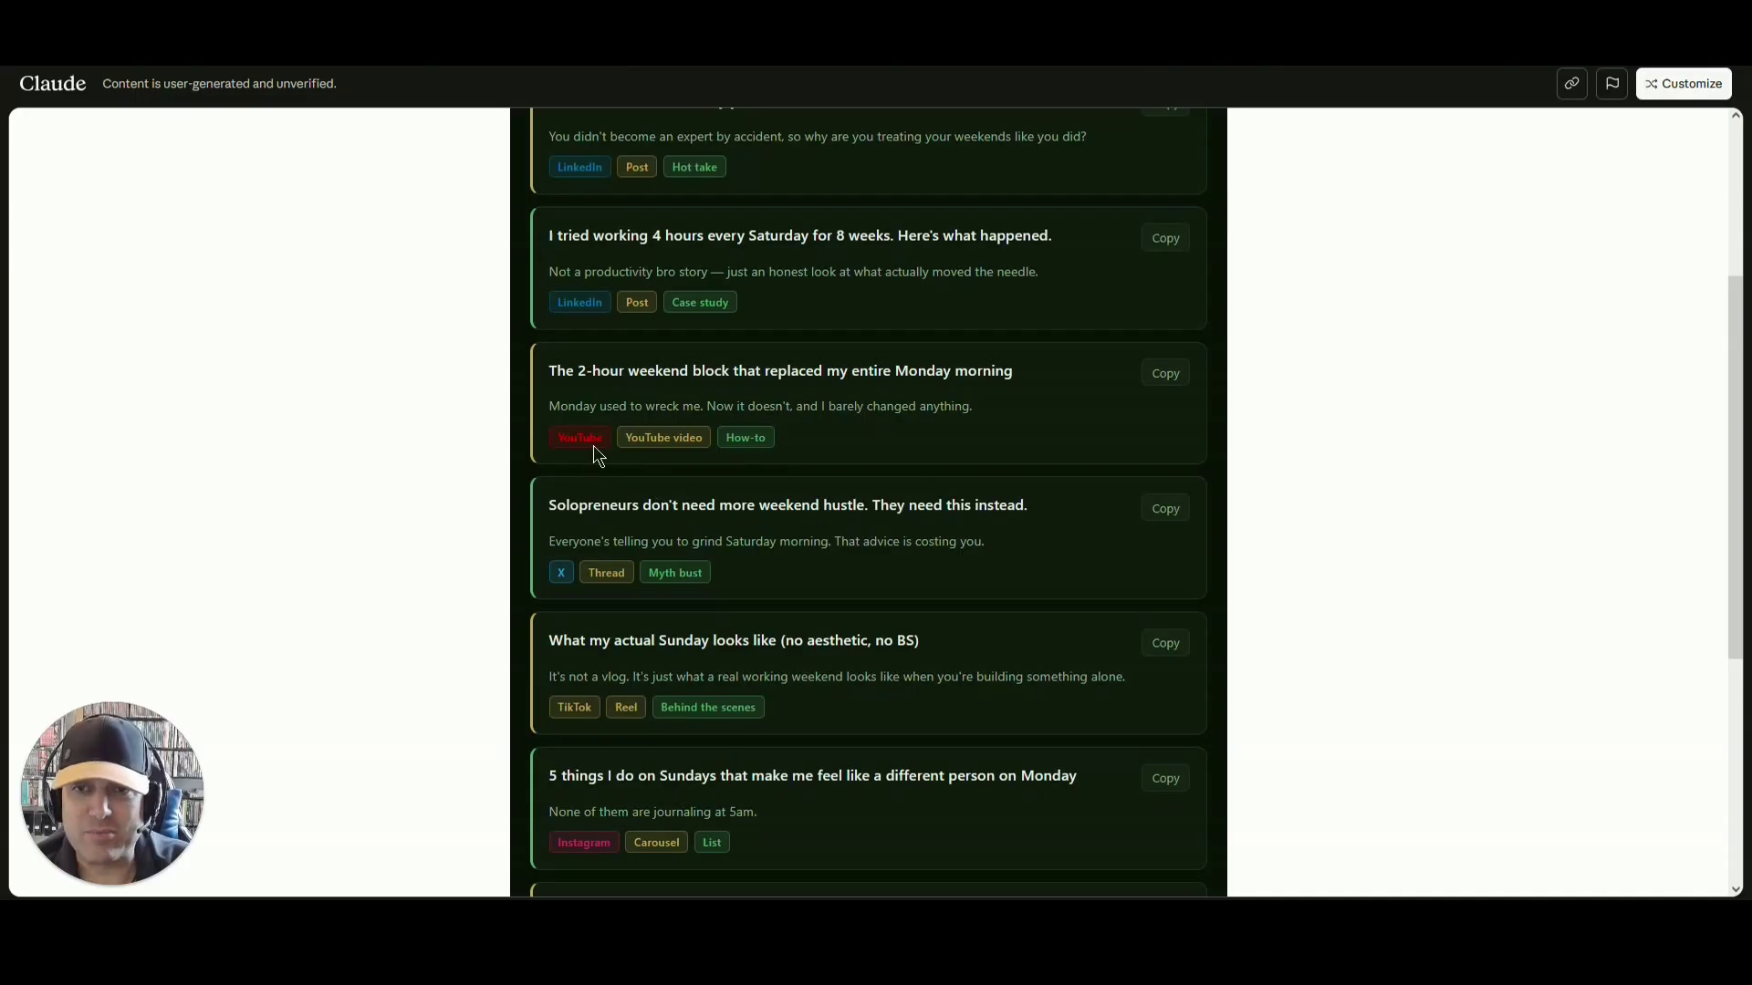
{"action": "scroll", "coordinate": [774, 639], "scroll_direction": "up", "scroll_amount": 3}
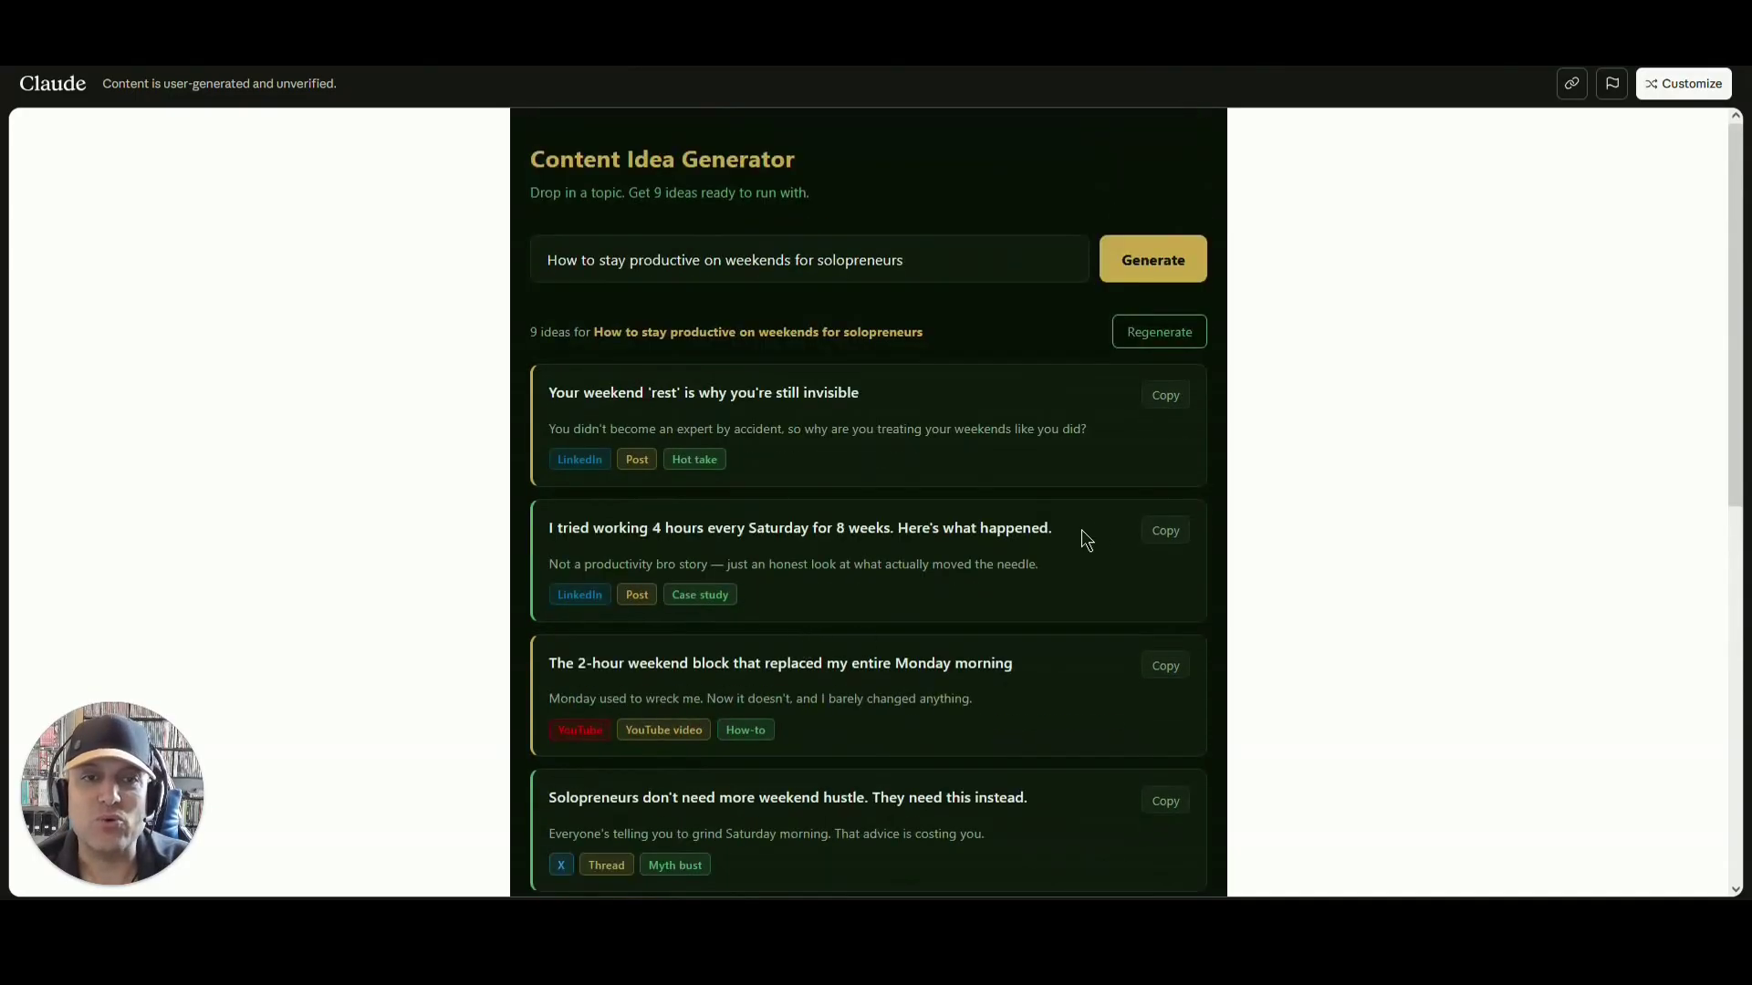
{"action": "scroll", "coordinate": [1083, 534], "scroll_direction": "down", "scroll_amount": 3}
{"action": "left_click", "coordinate": [1161, 376]}
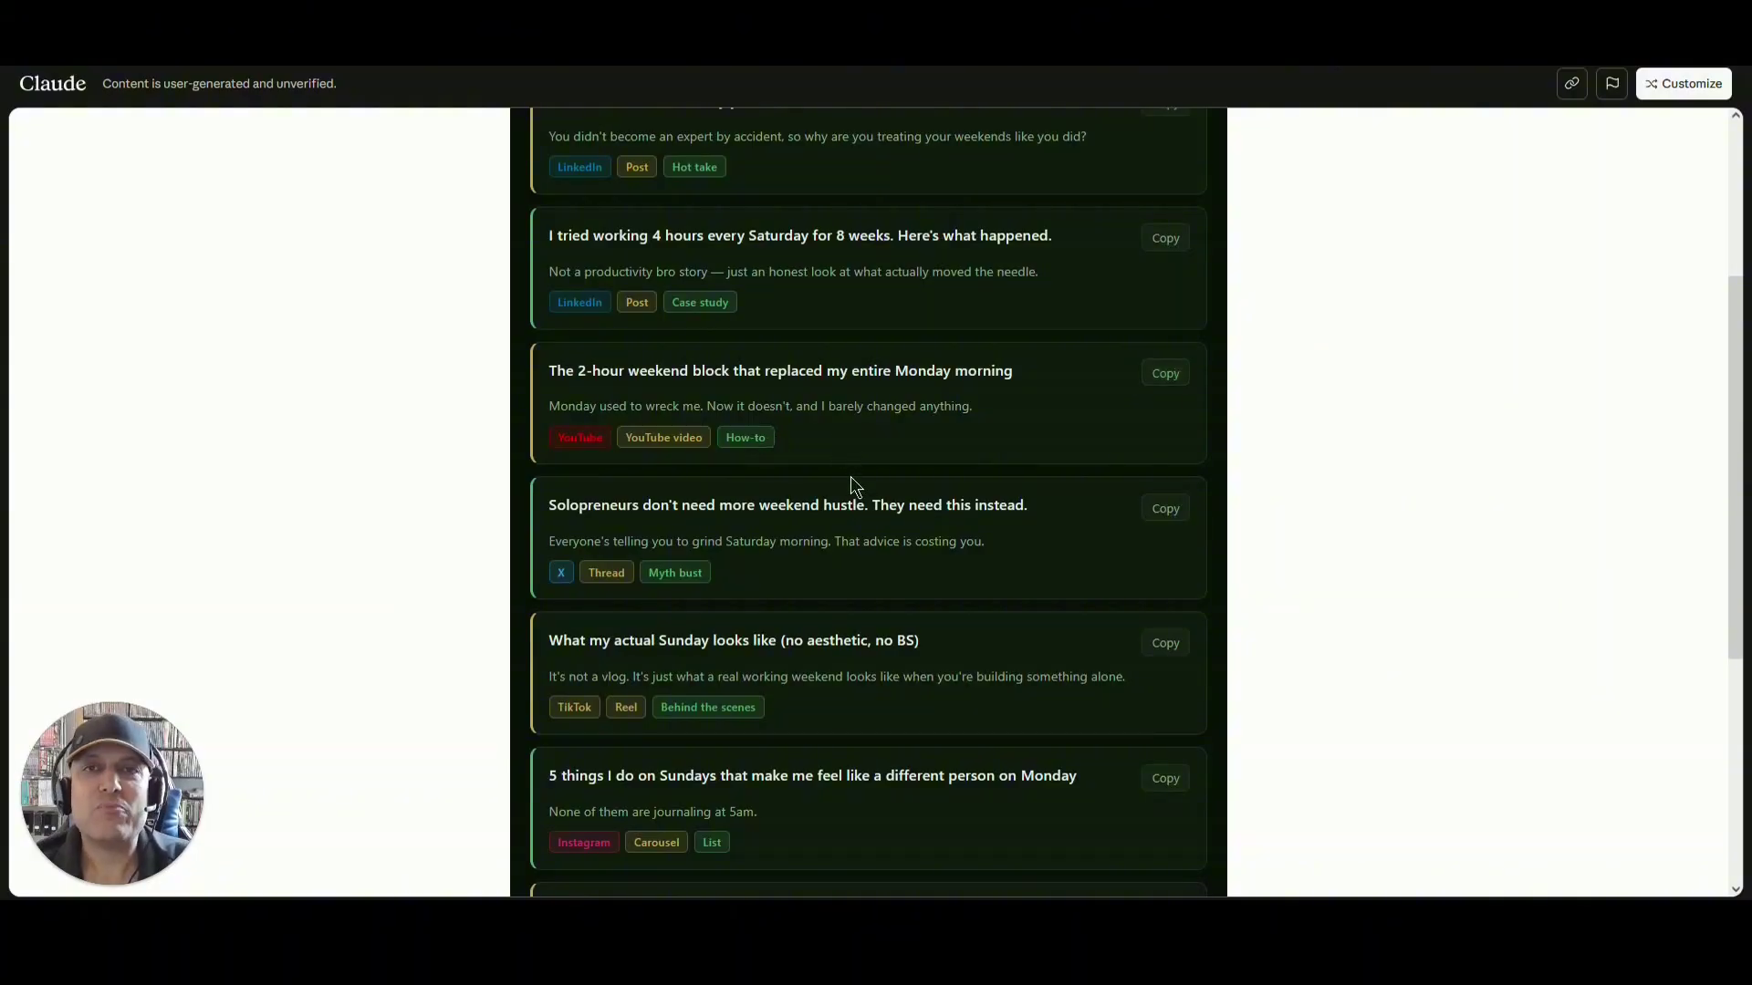
{"action": "scroll", "coordinate": [847, 534], "scroll_direction": "up", "scroll_amount": 3}
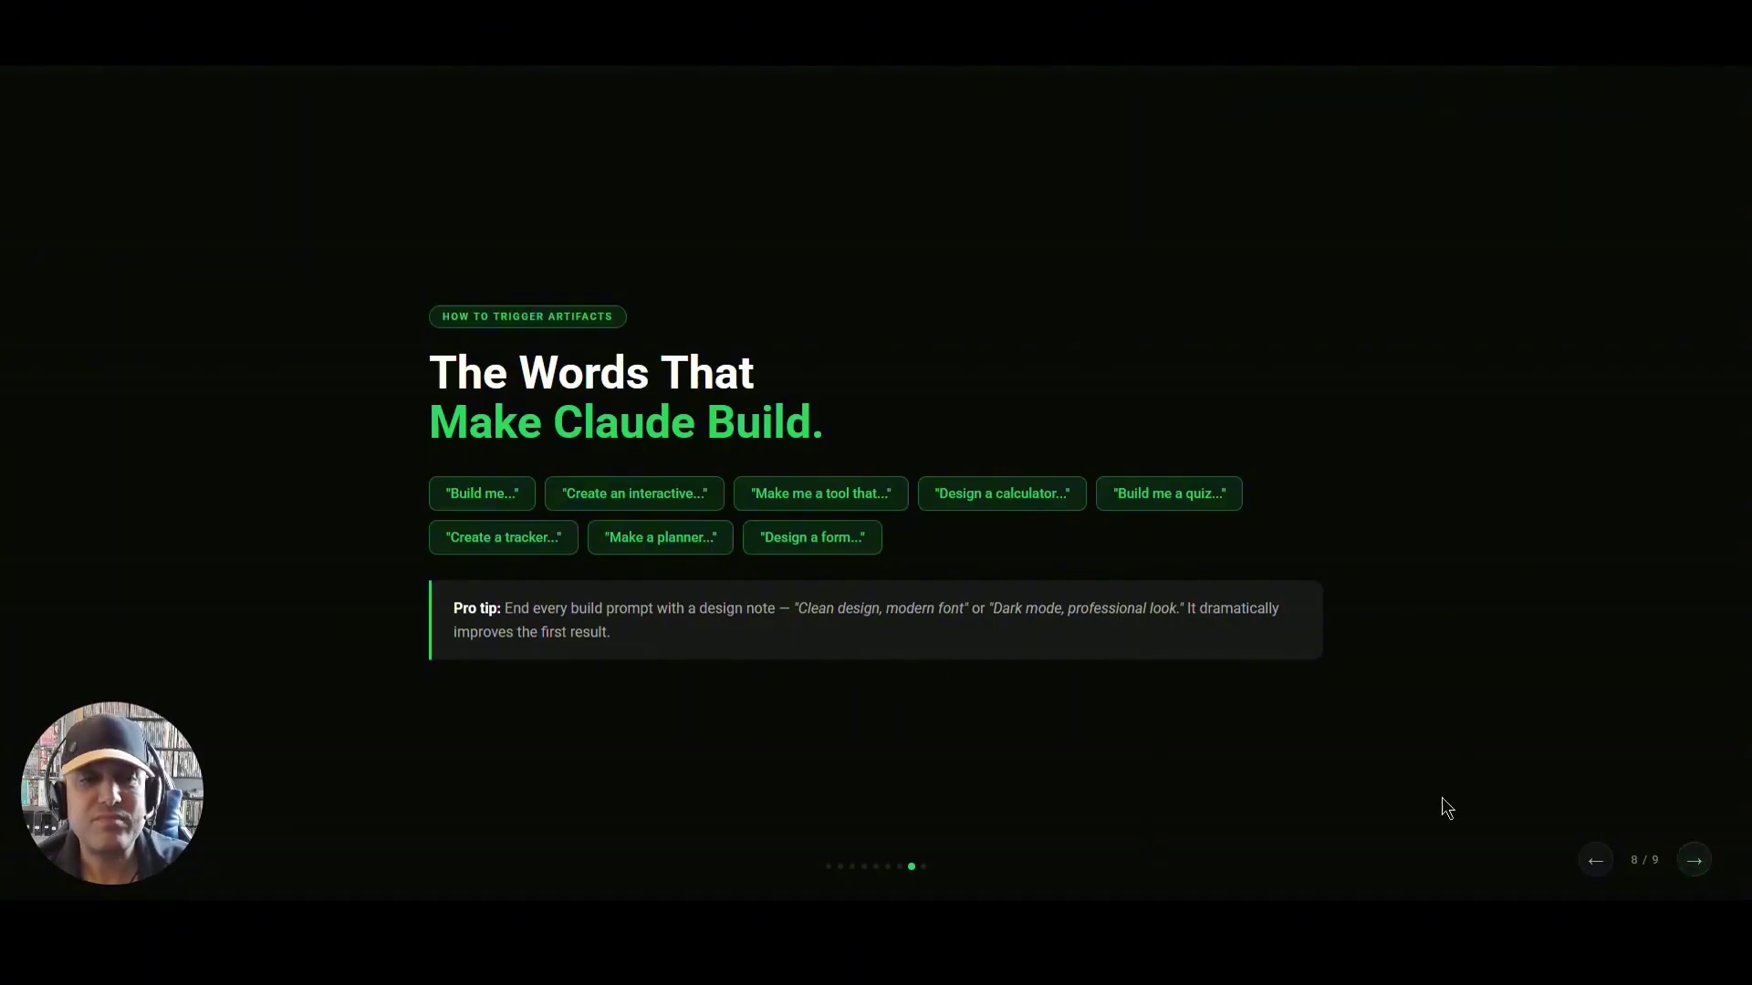
{"action": "left_click", "coordinate": [1694, 858]}
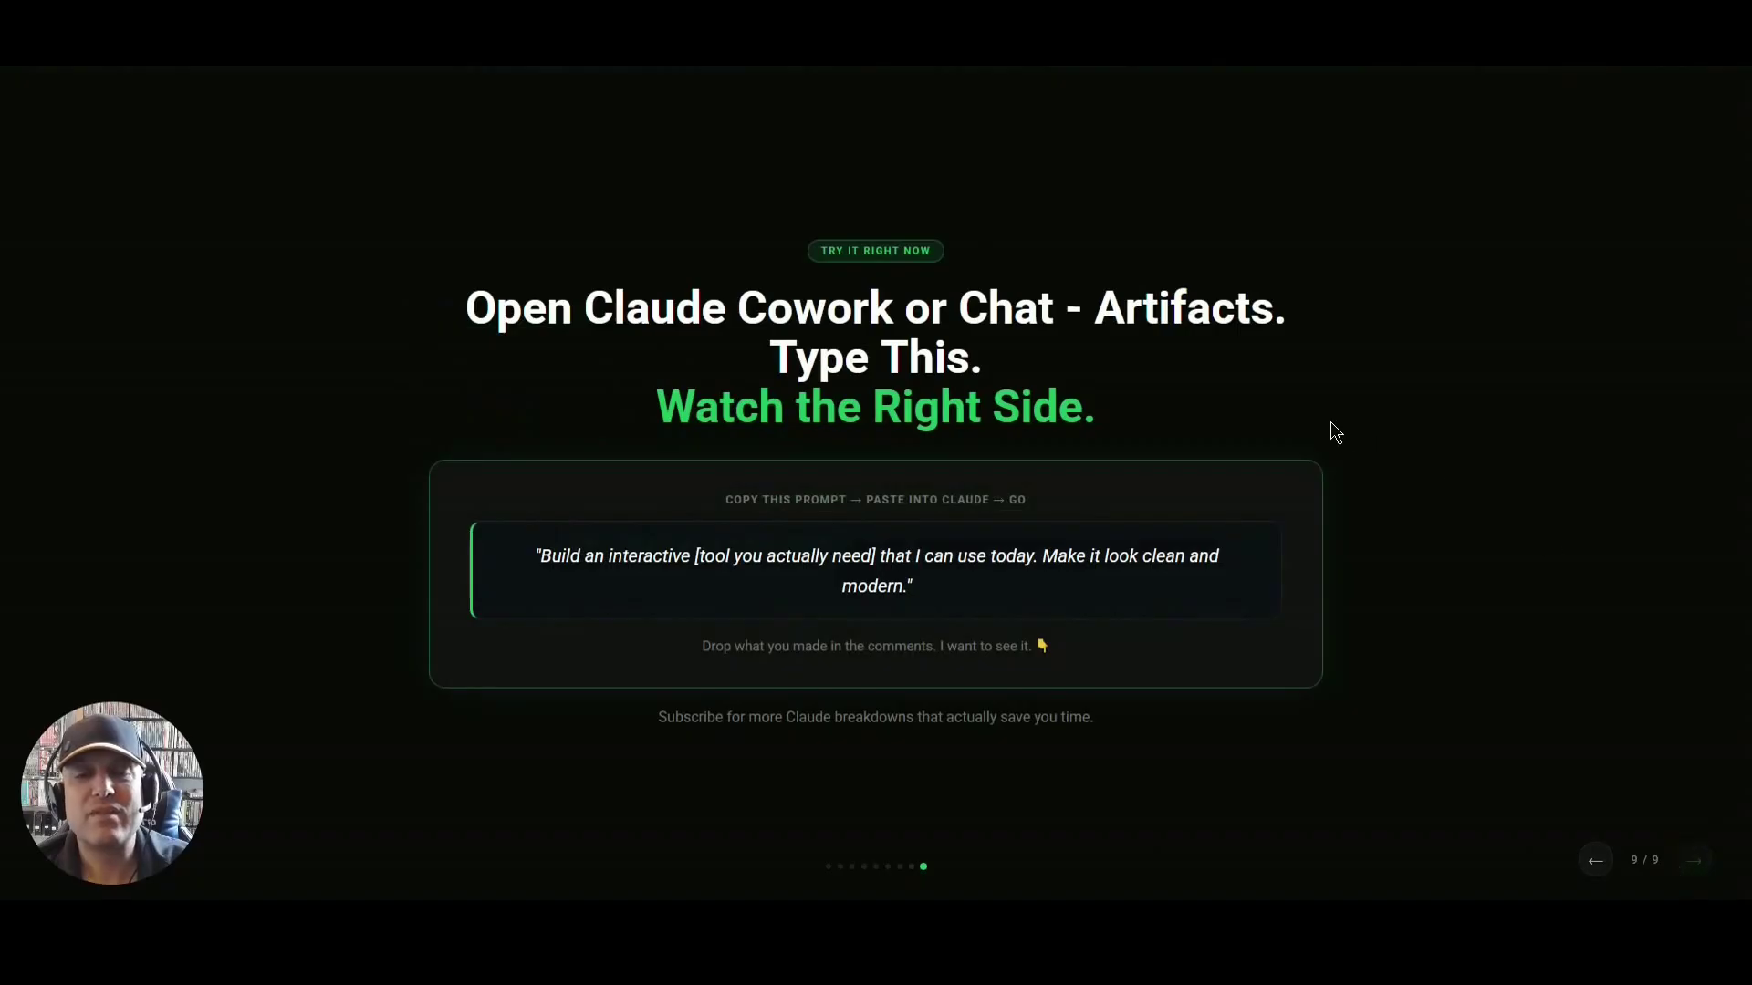